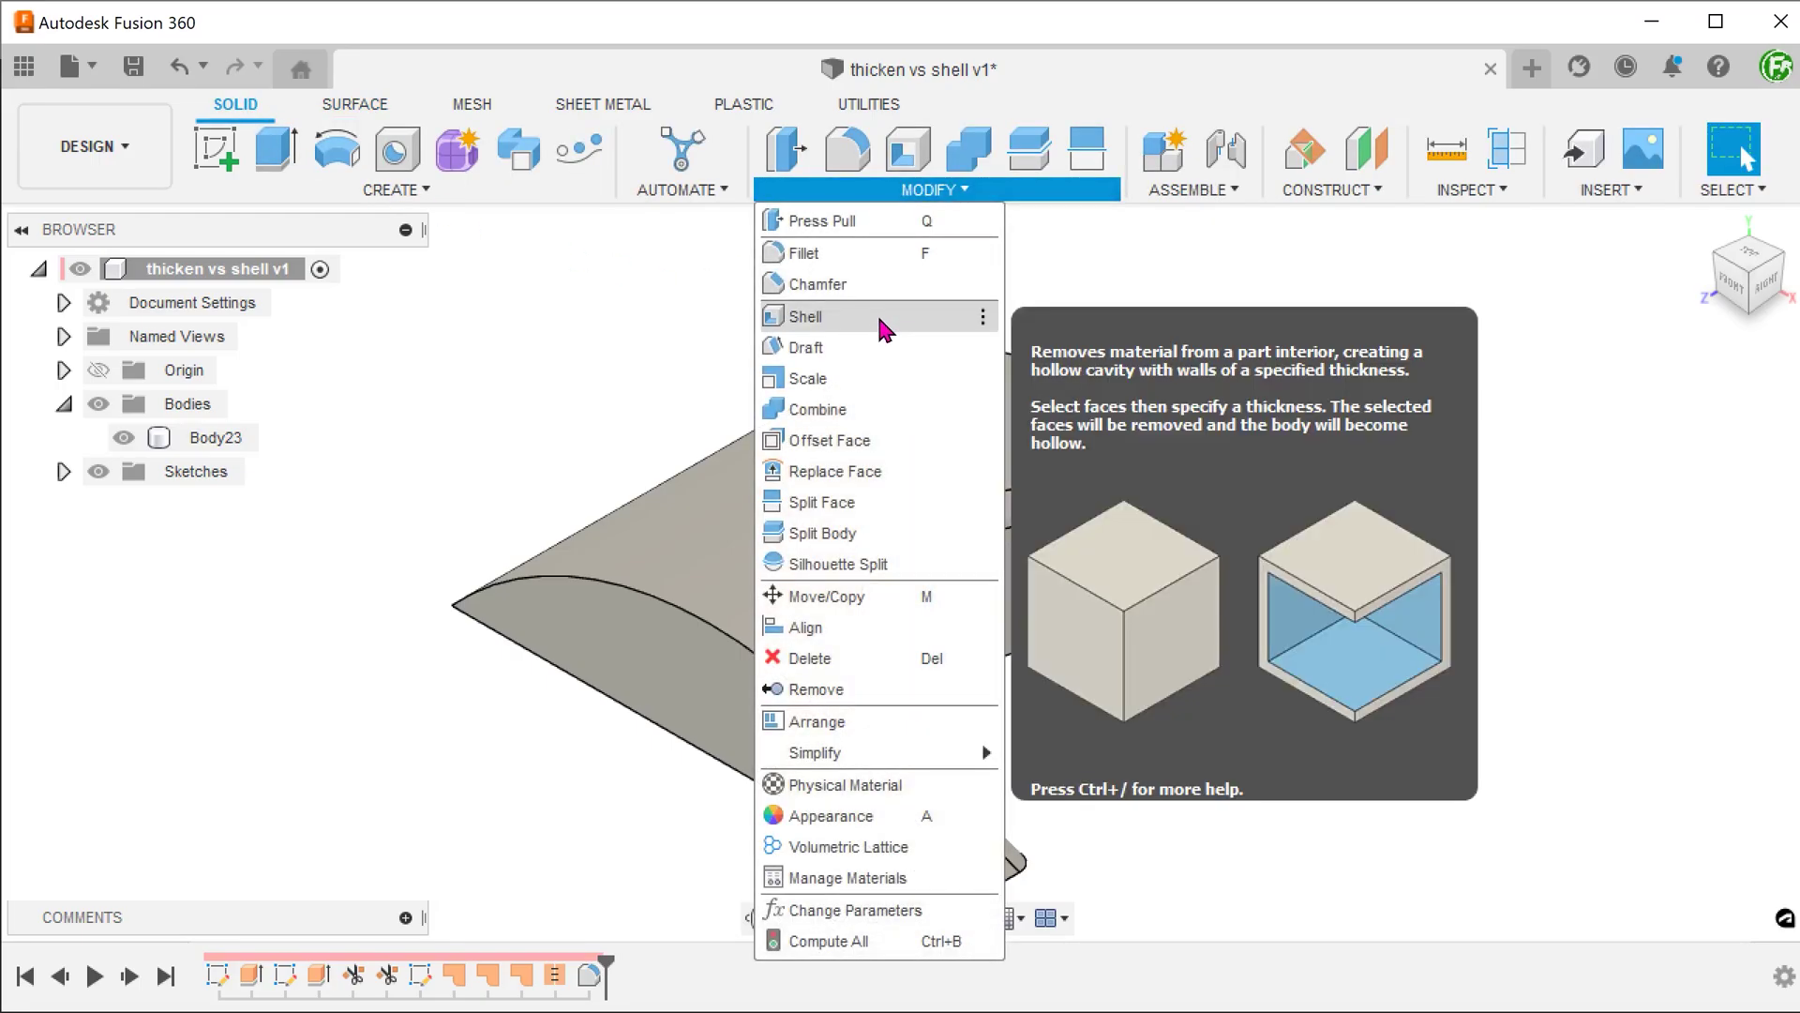
Step: Shell the body 10 mm inside, removing the left end, right end and bottom faces, then inspect an end face
left_click(883, 317)
middle_click_drag(478, 306, 611, 616, "shift")
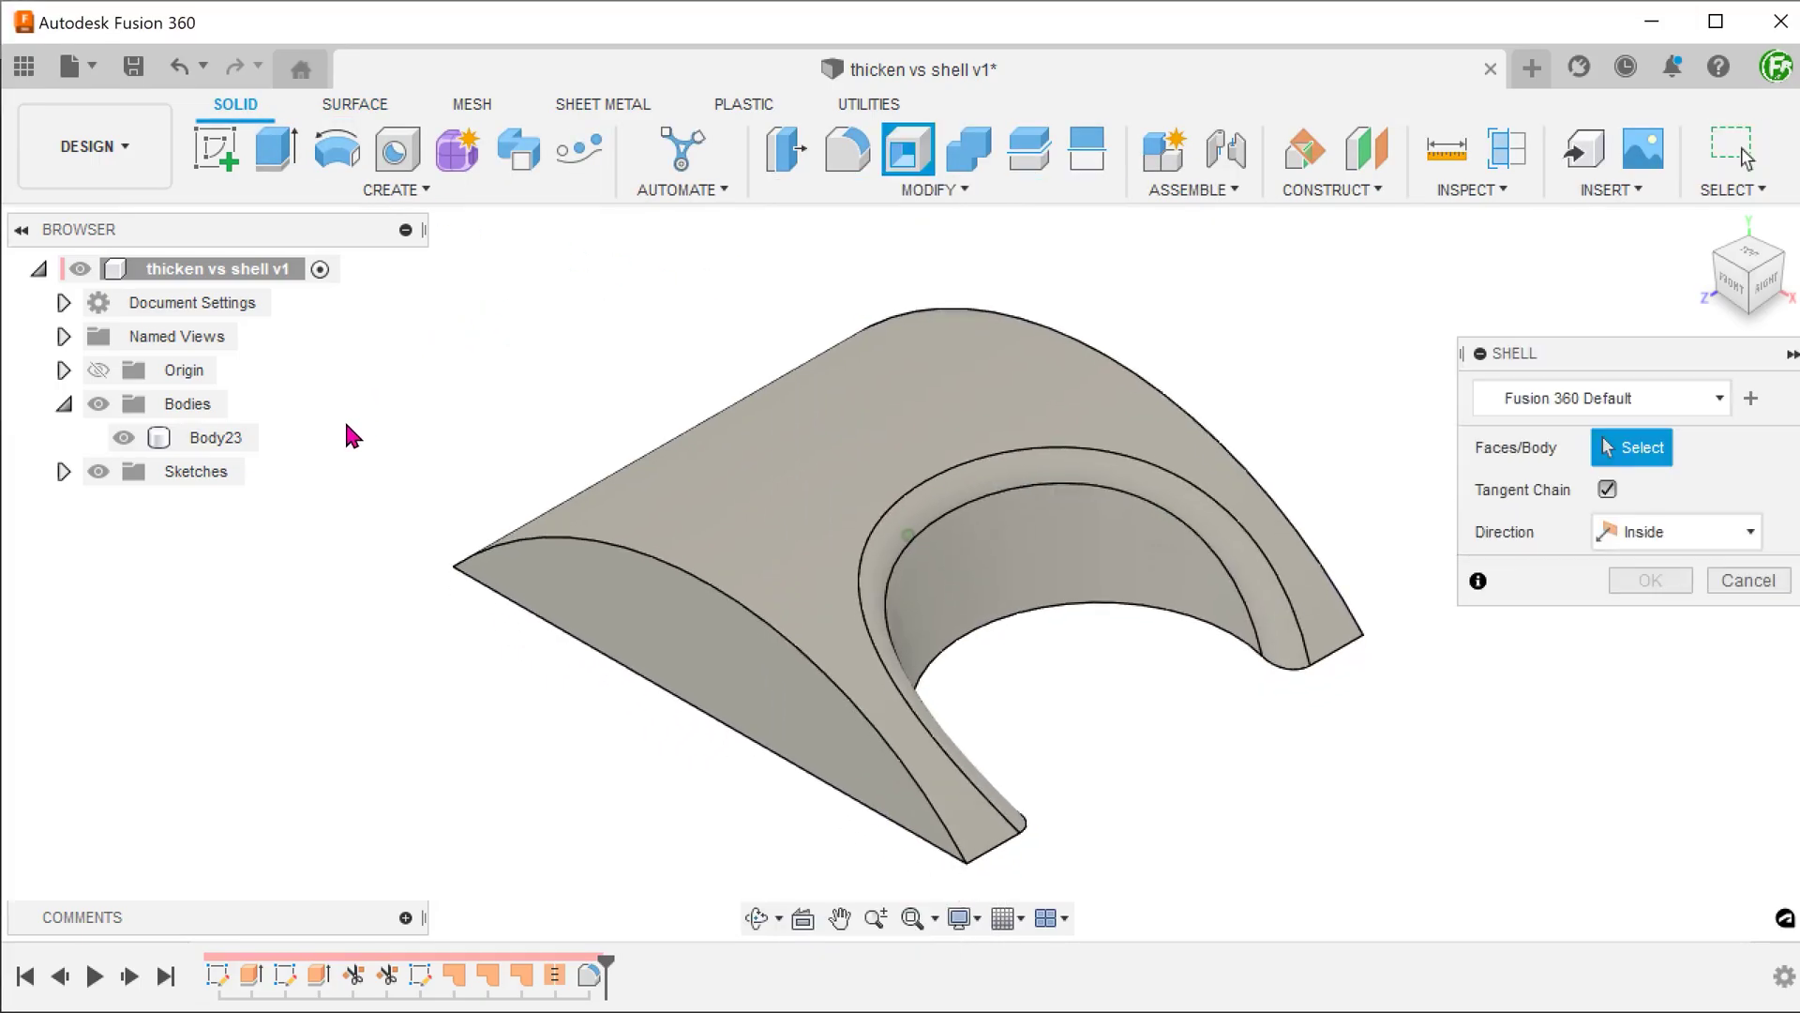
left_click(609, 616)
middle_click_drag(1141, 741, 1065, 465, "shift")
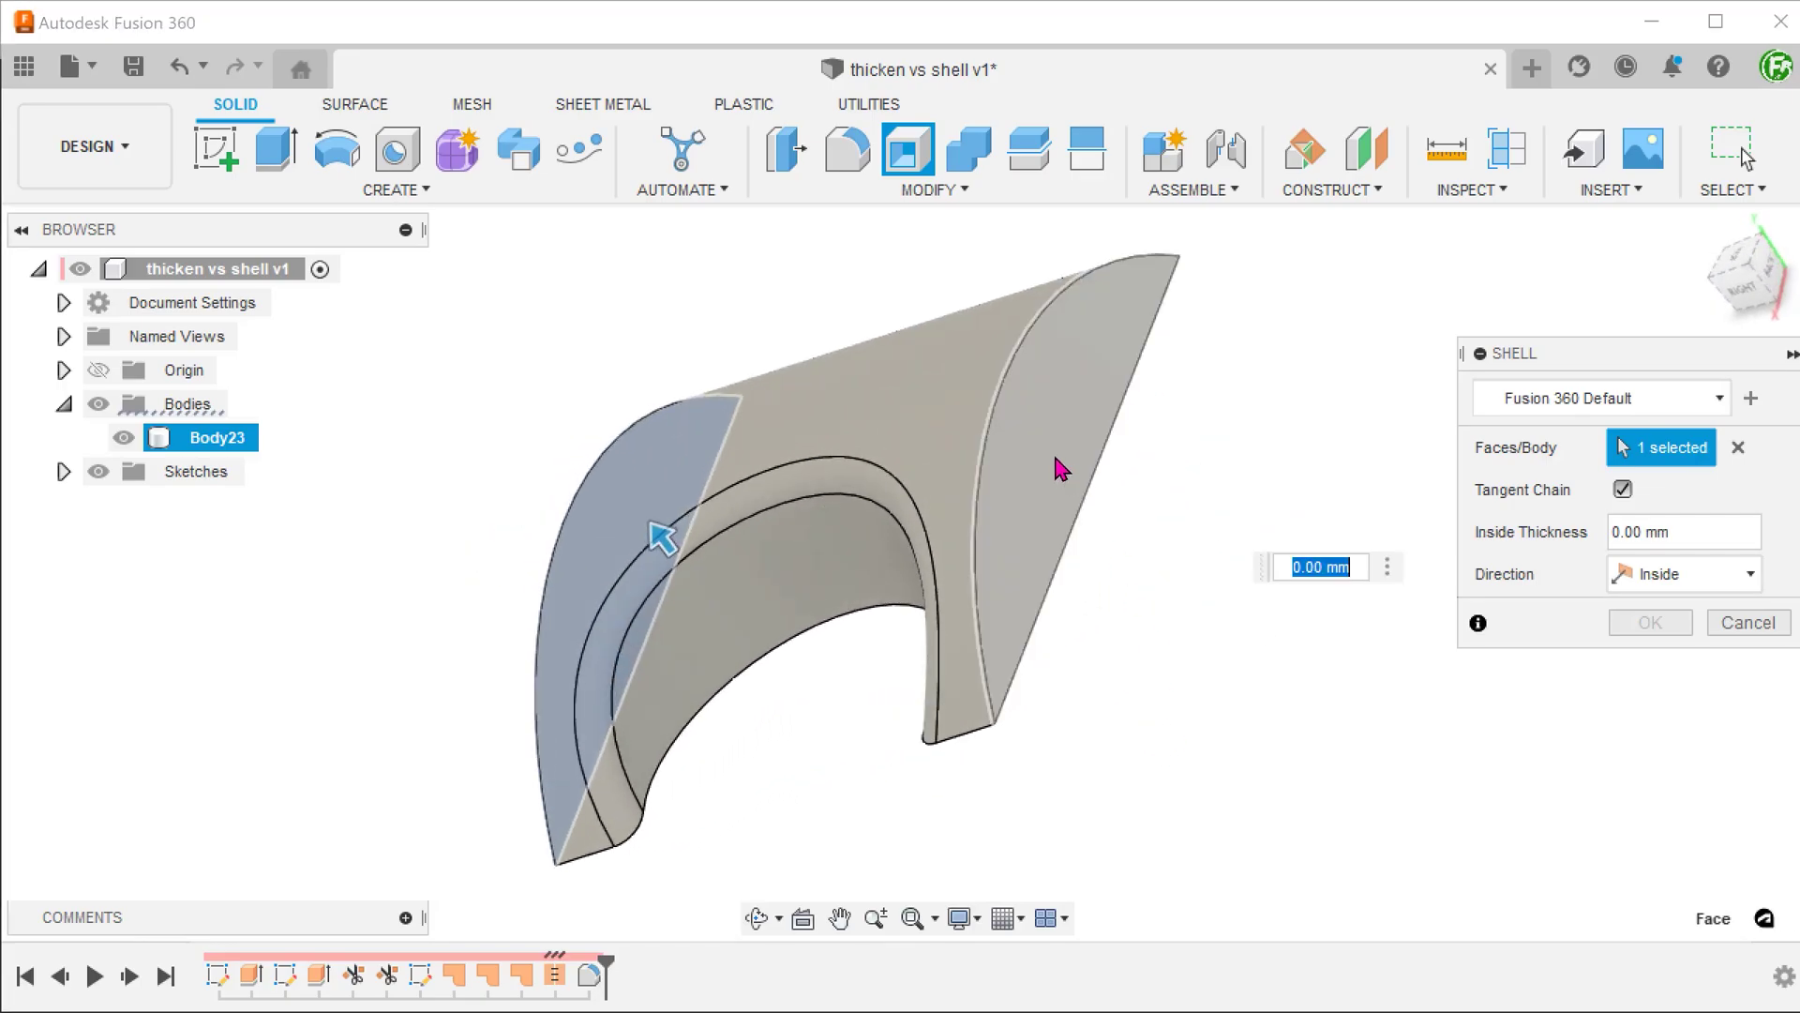
left_click(1072, 461)
middle_click_drag(1141, 695, 801, 575, "shift")
left_click(816, 605)
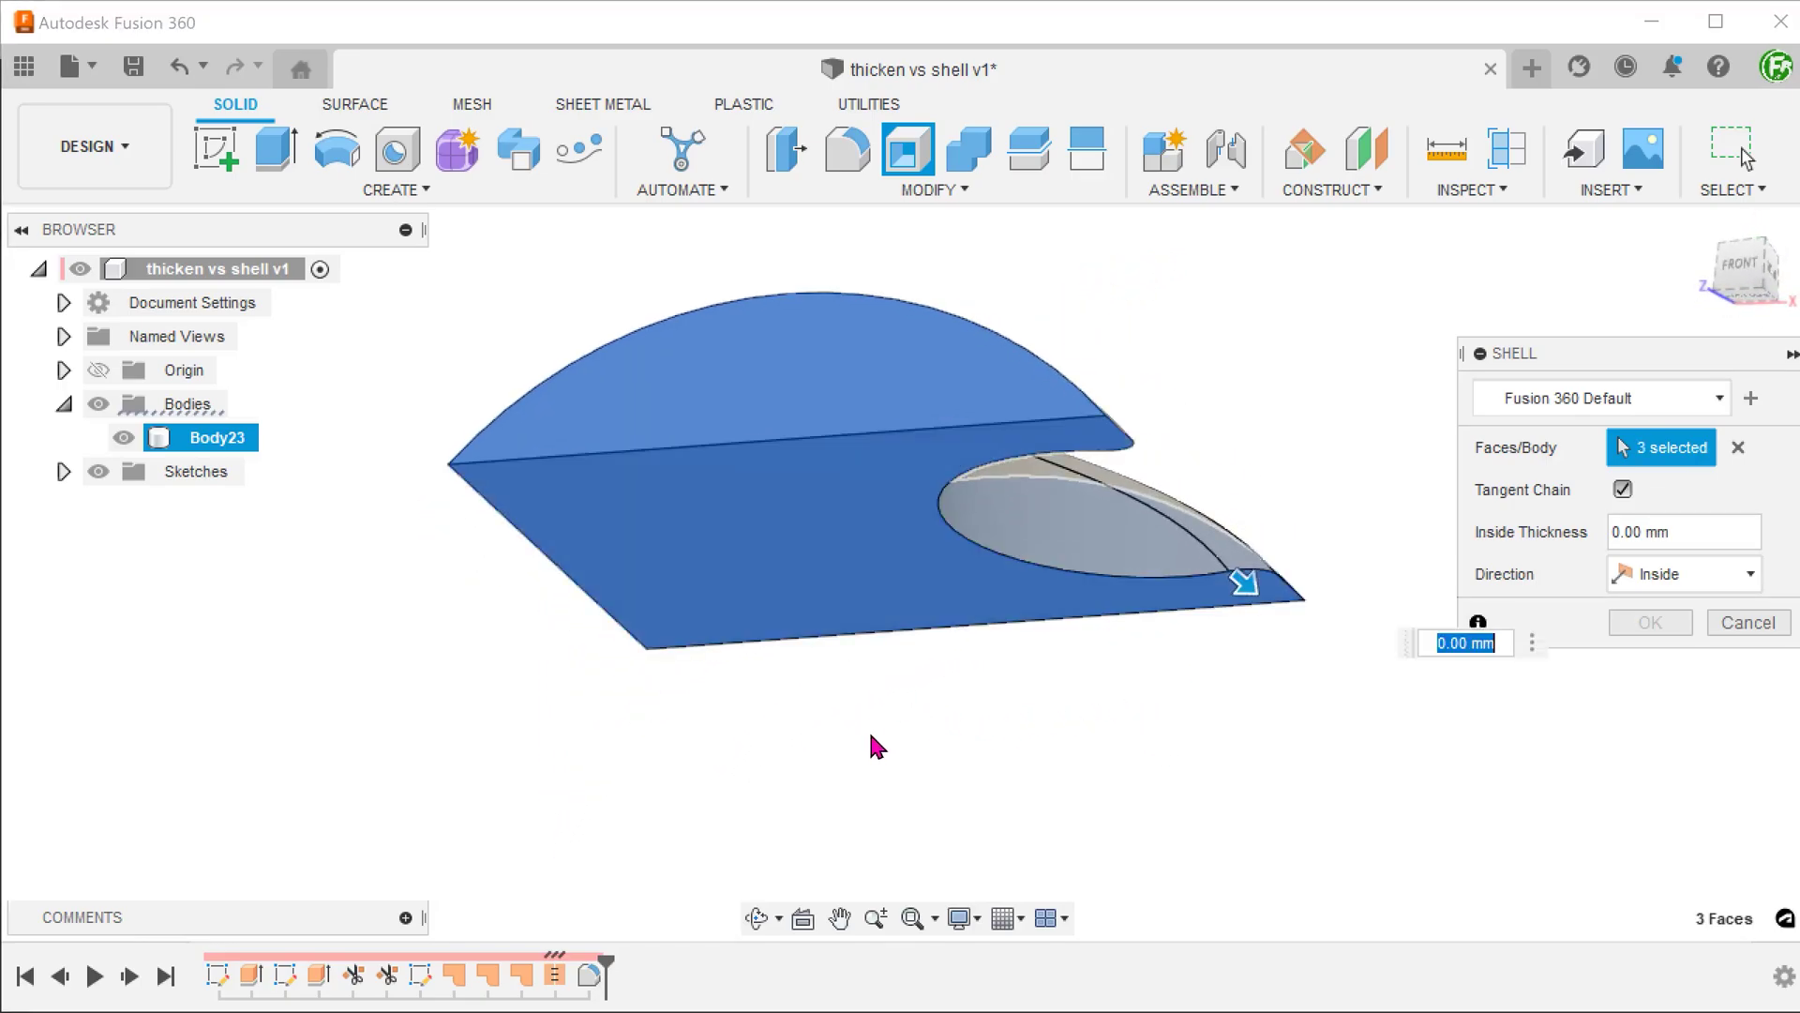
type("10")
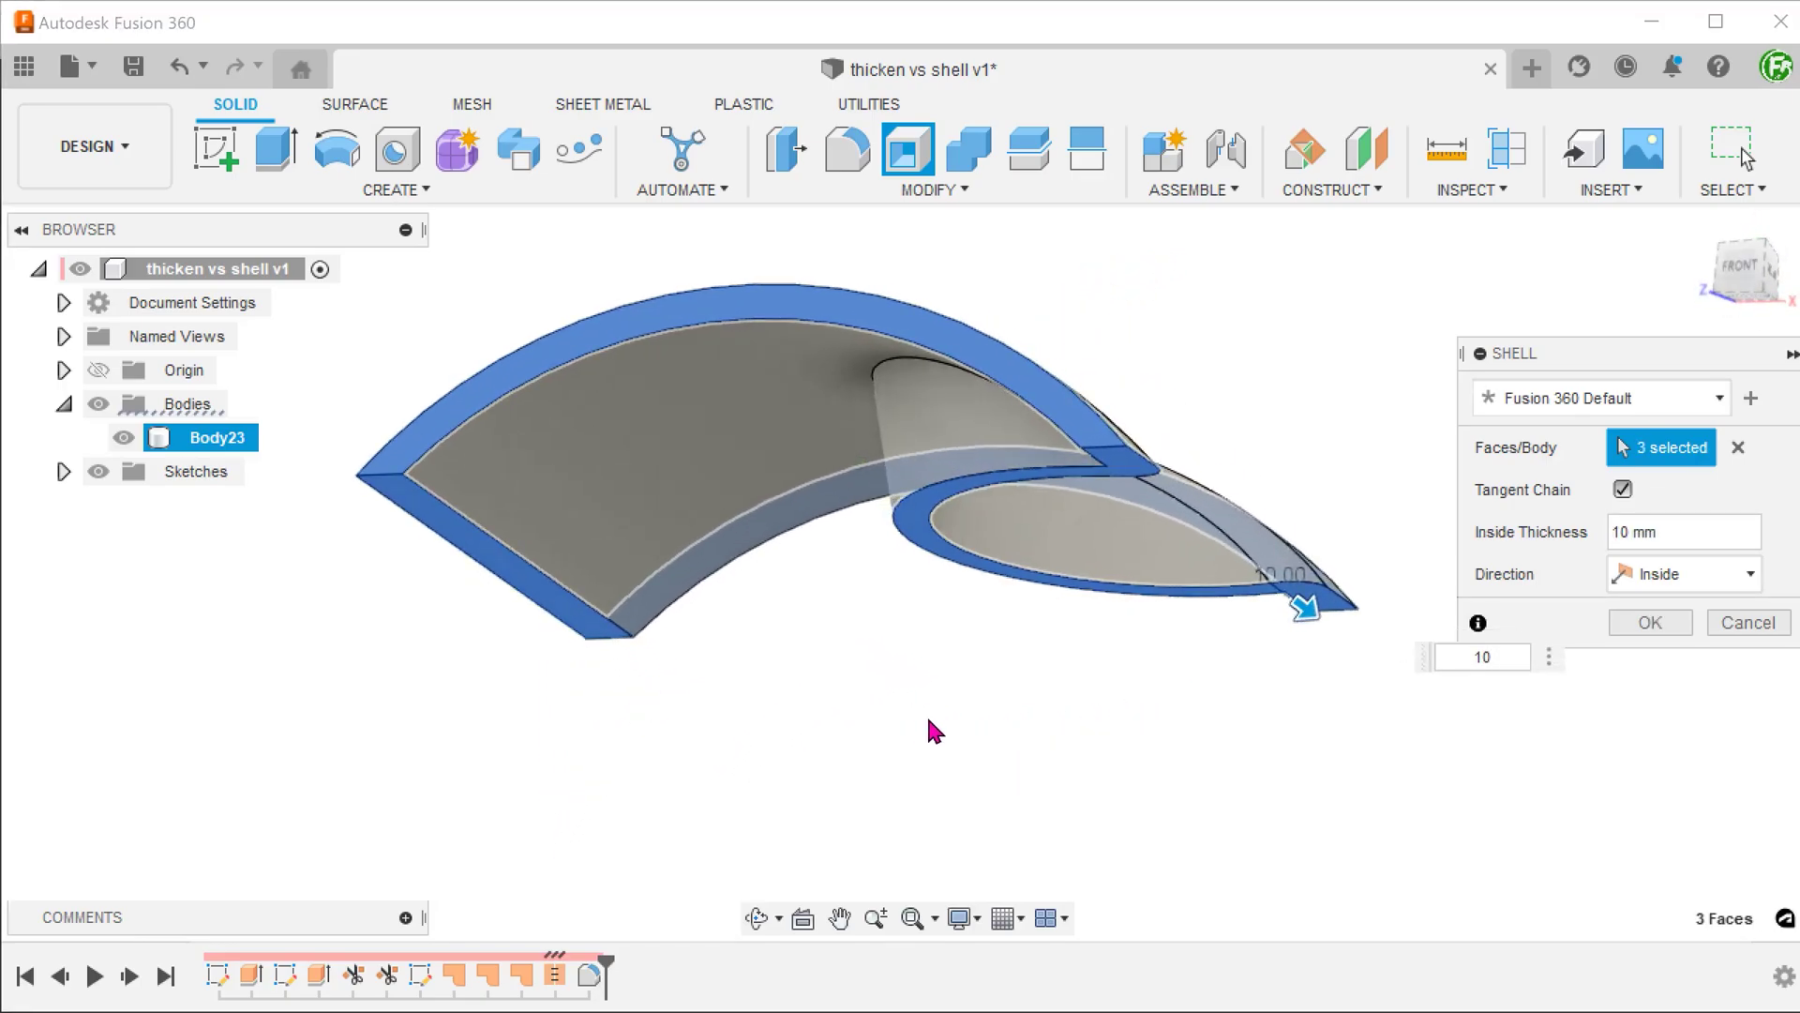
key("Return")
middle_click_drag(908, 699, 976, 590, "shift")
left_click(977, 592)
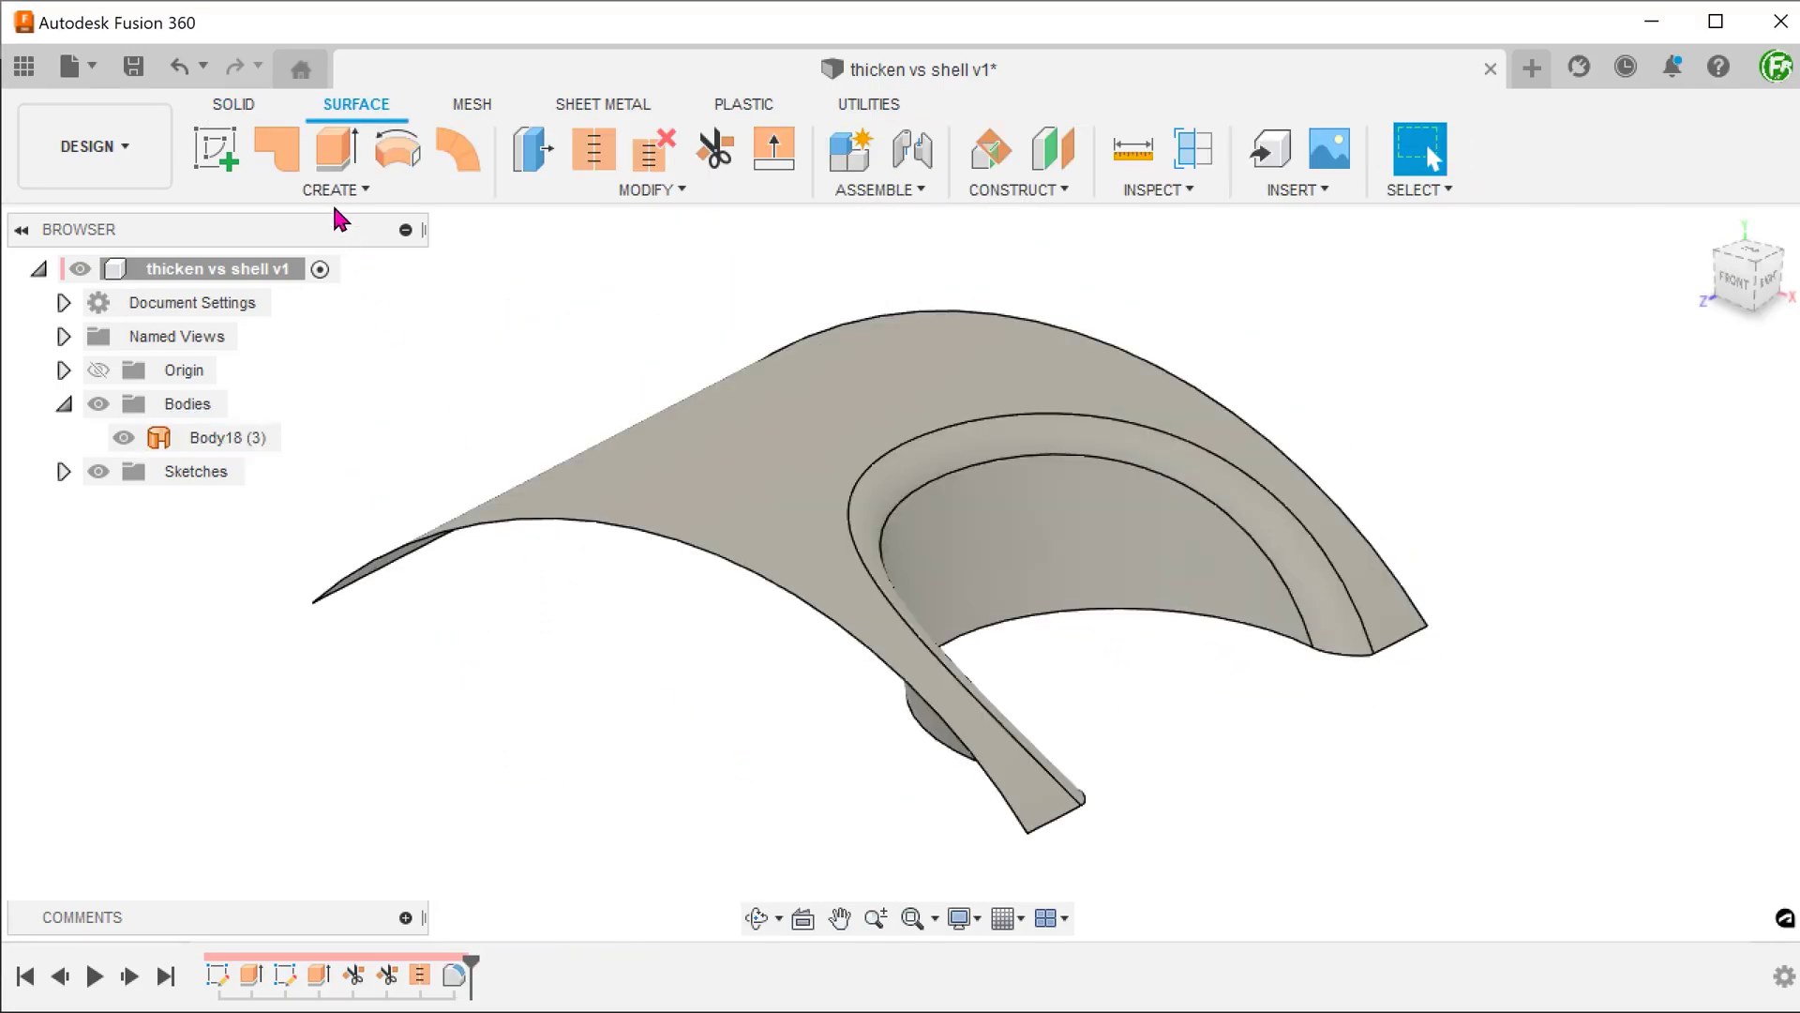
Step: Thicken the arched surface Body18 into a 10 mm solid
left_click(334, 193)
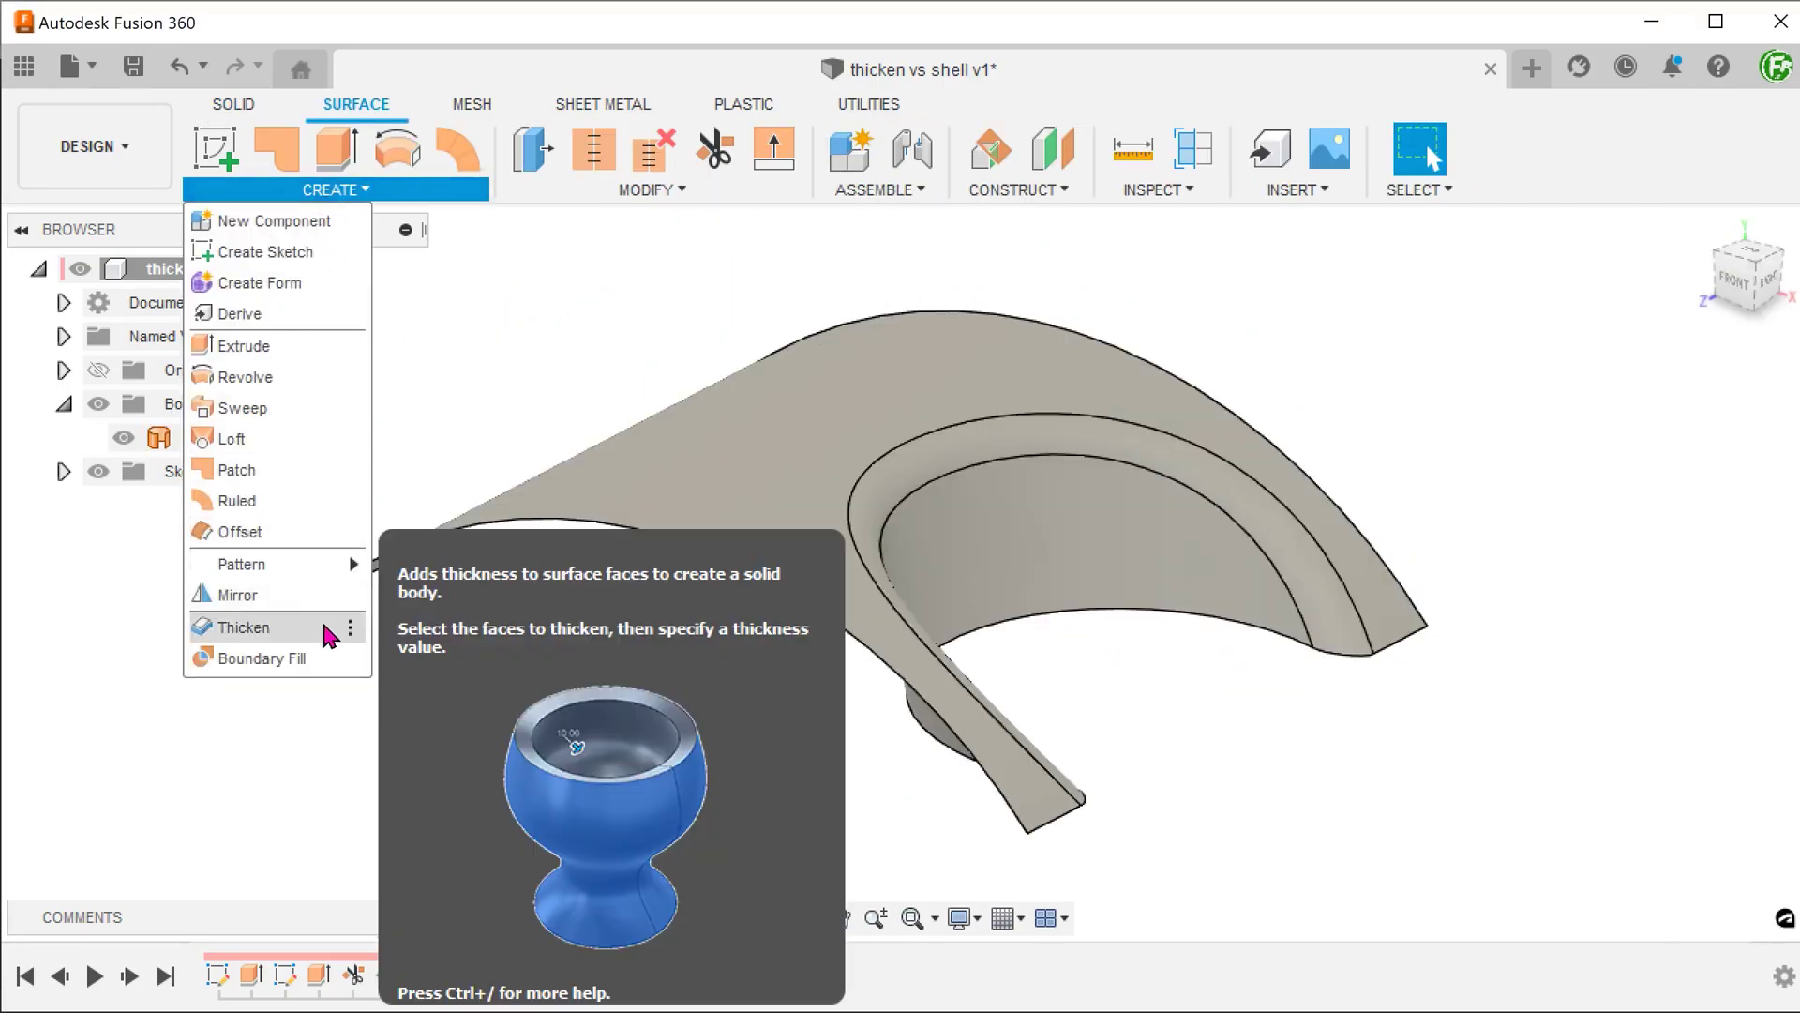
left_click(243, 628)
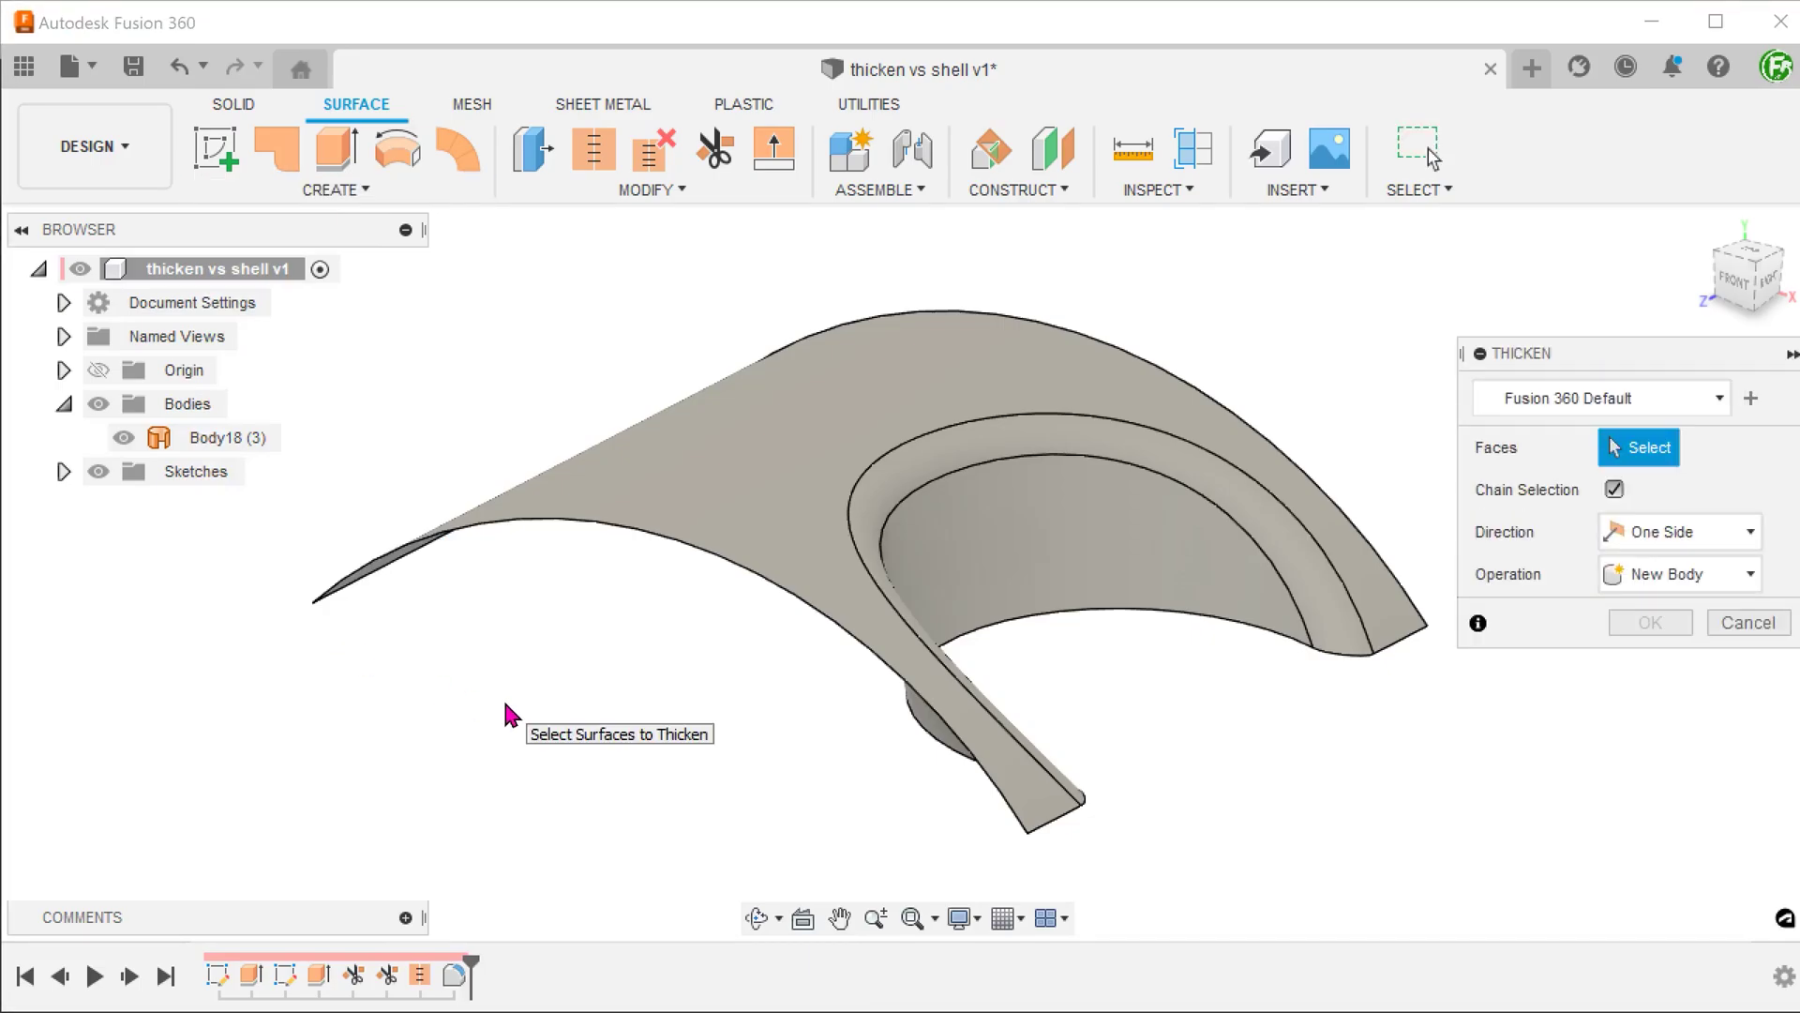
left_click(227, 439)
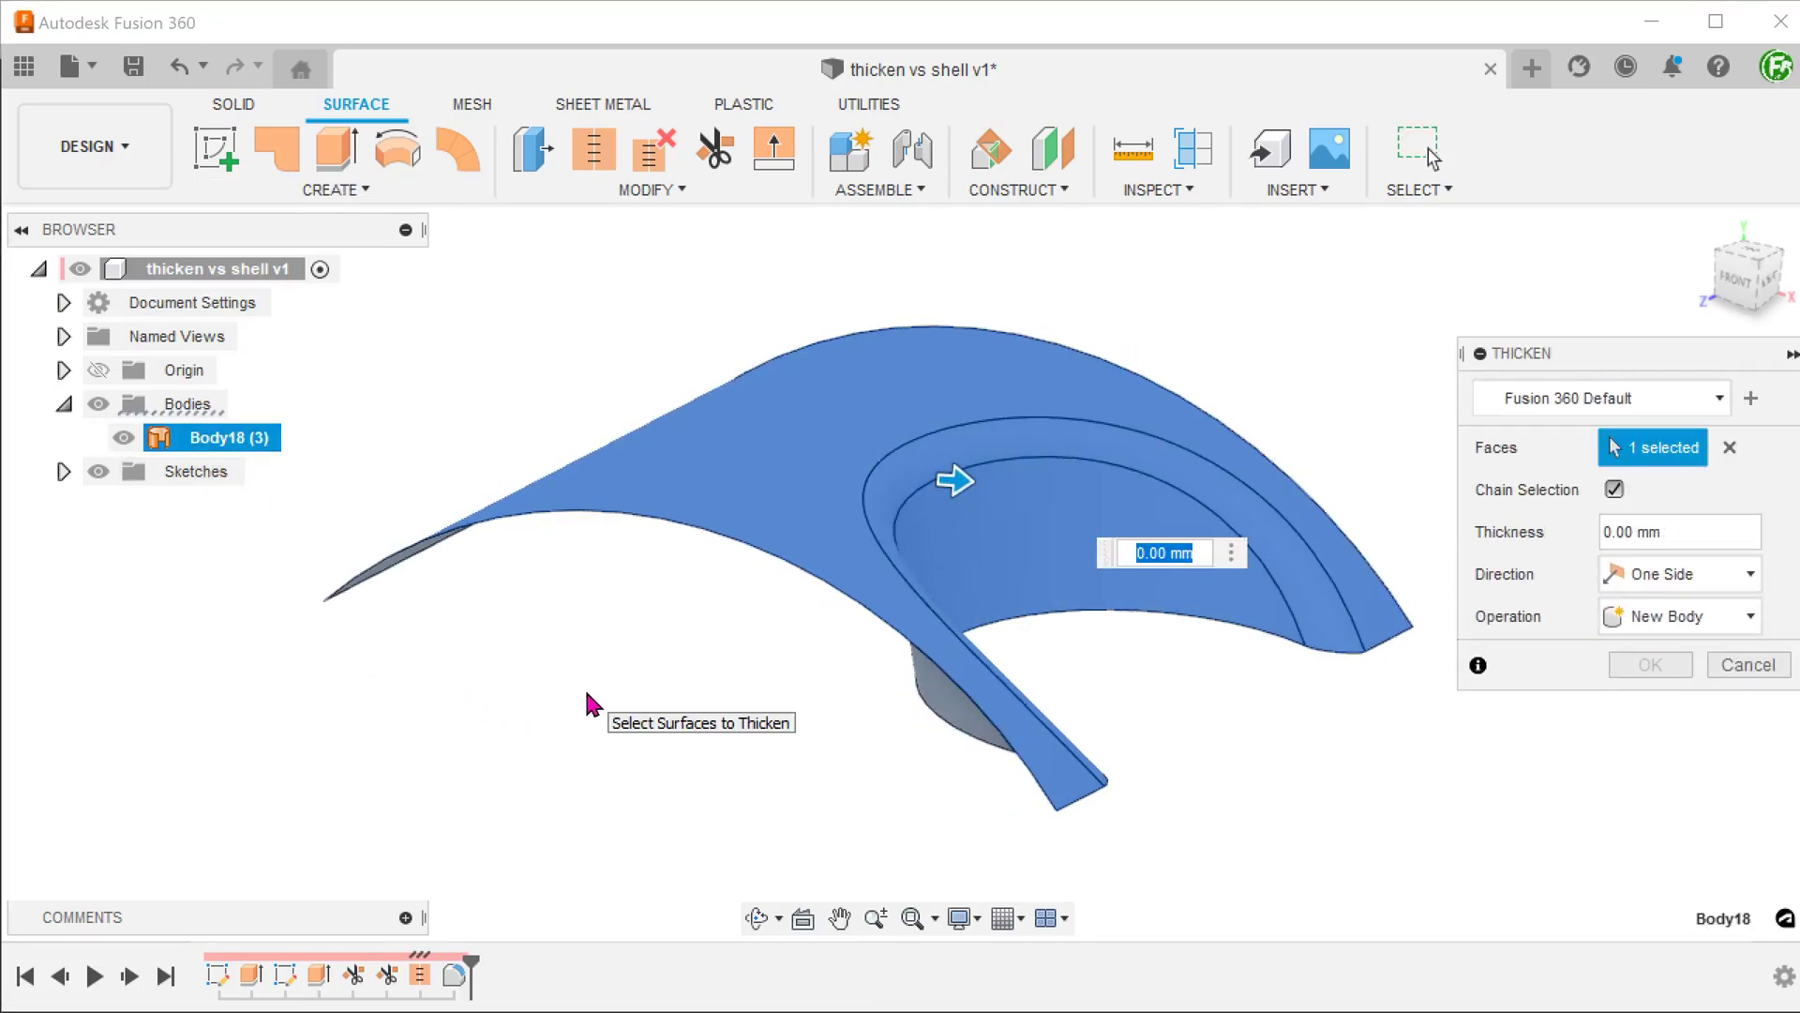
type("10")
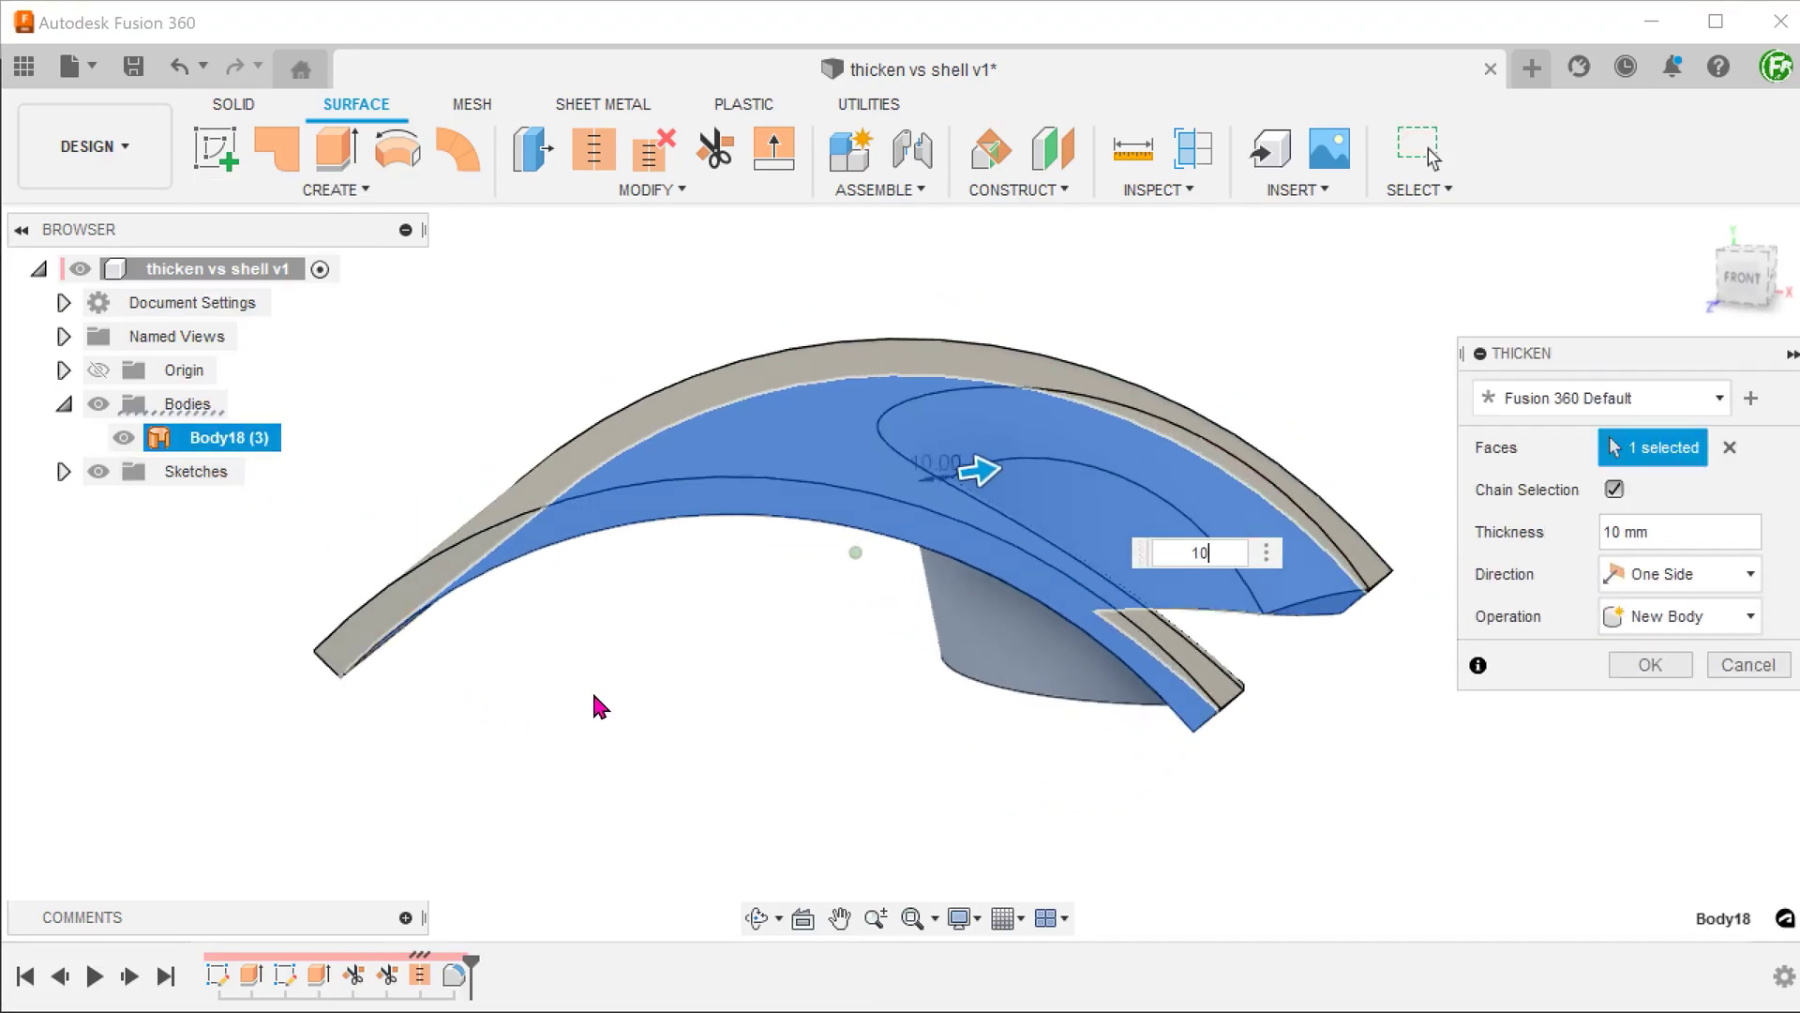
middle_click_drag(597, 699, 655, 707, "shift")
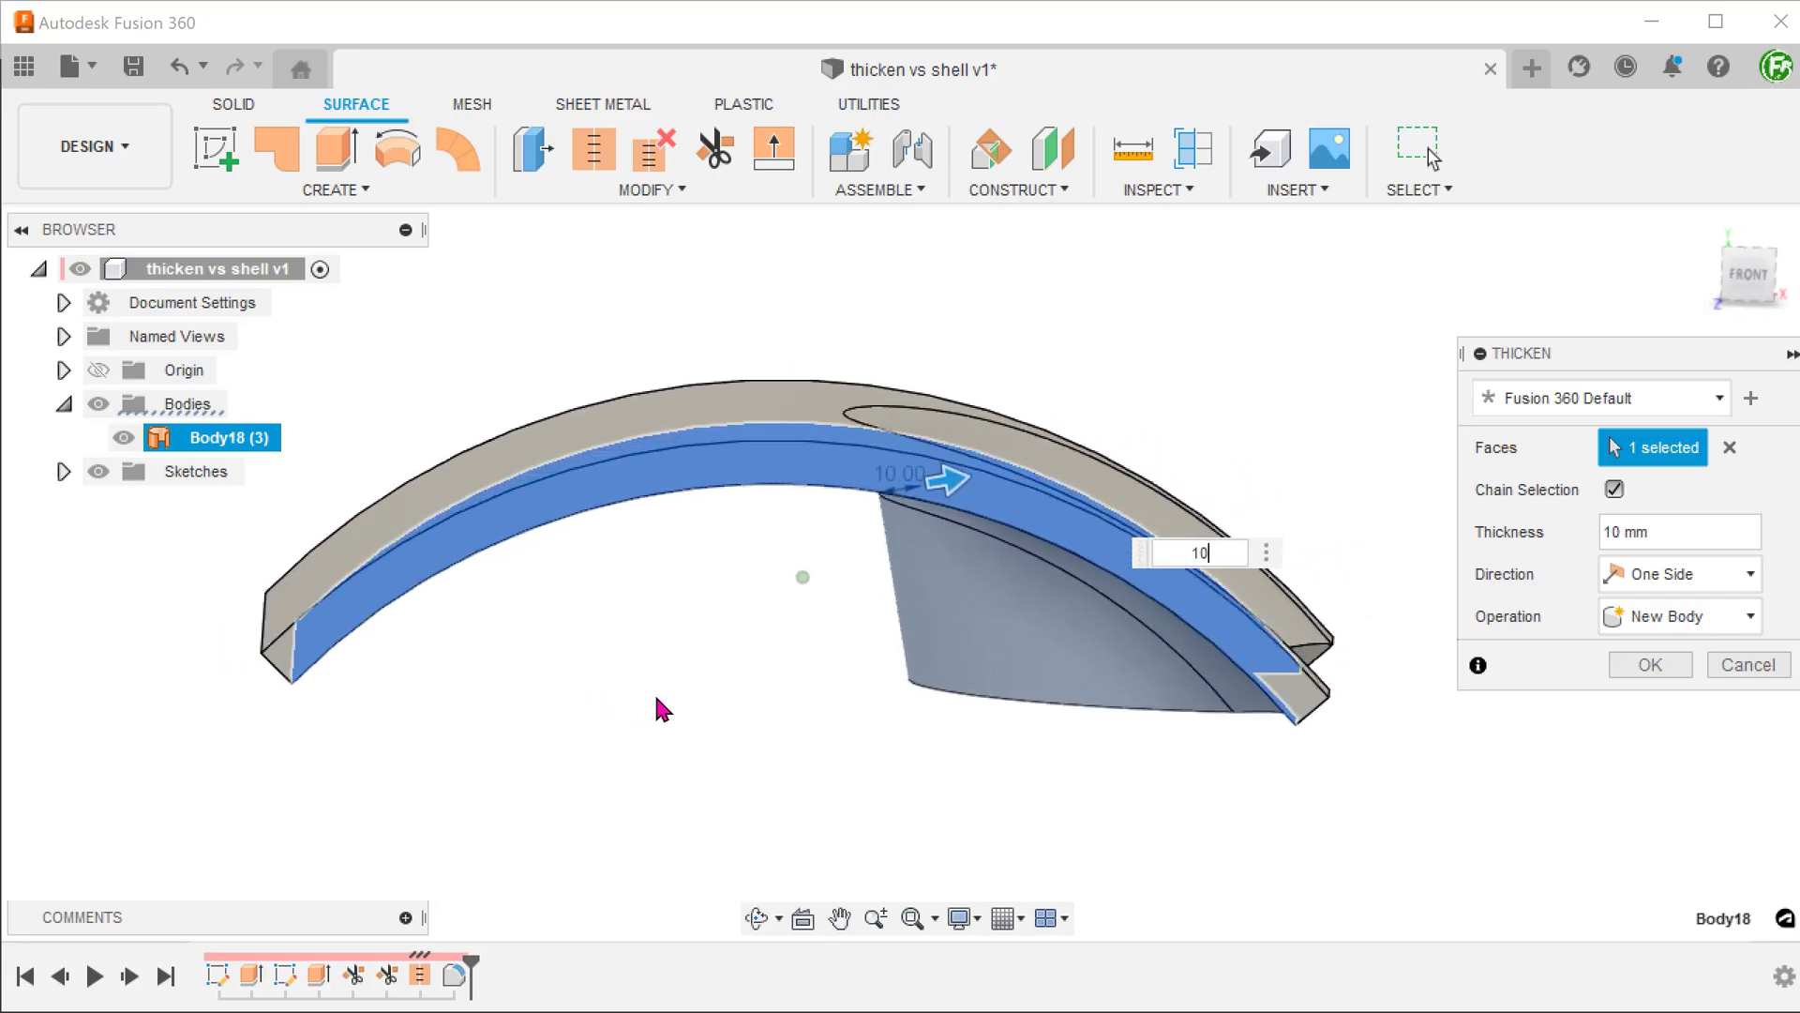
left_click(1648, 664)
Step: Inspect the new solid's curved lip and left end face, and view it from the front
mouse_move(651, 733)
middle_mouse_down("shift")
mouse_move(1245, 629)
mouse_move(1167, 543)
middle_mouse_up("shift")
left_click(1167, 543)
scroll(1183, 610, "up", 2)
scroll(1177, 609, "down", 3)
middle_click_drag(1304, 581, 1439, 568, "shift")
scroll(1440, 567, "down", 3)
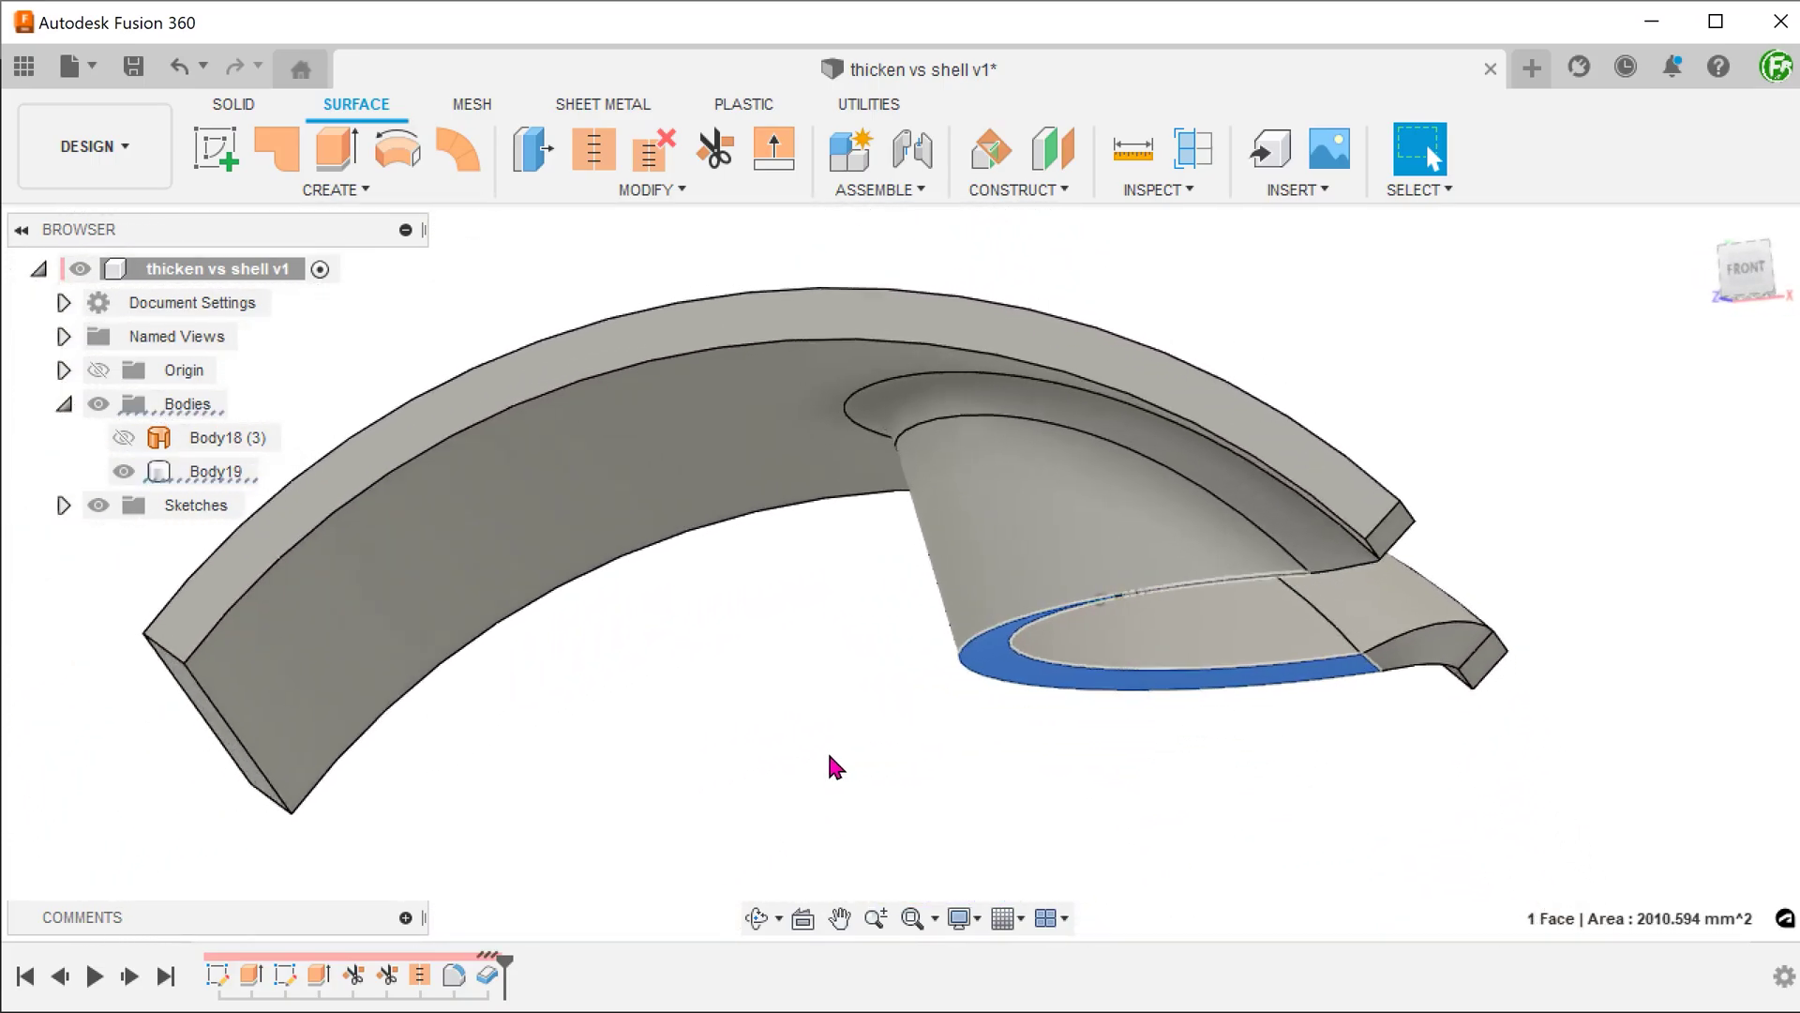
left_click(336, 767)
middle_click_drag(615, 803, 785, 764, "shift")
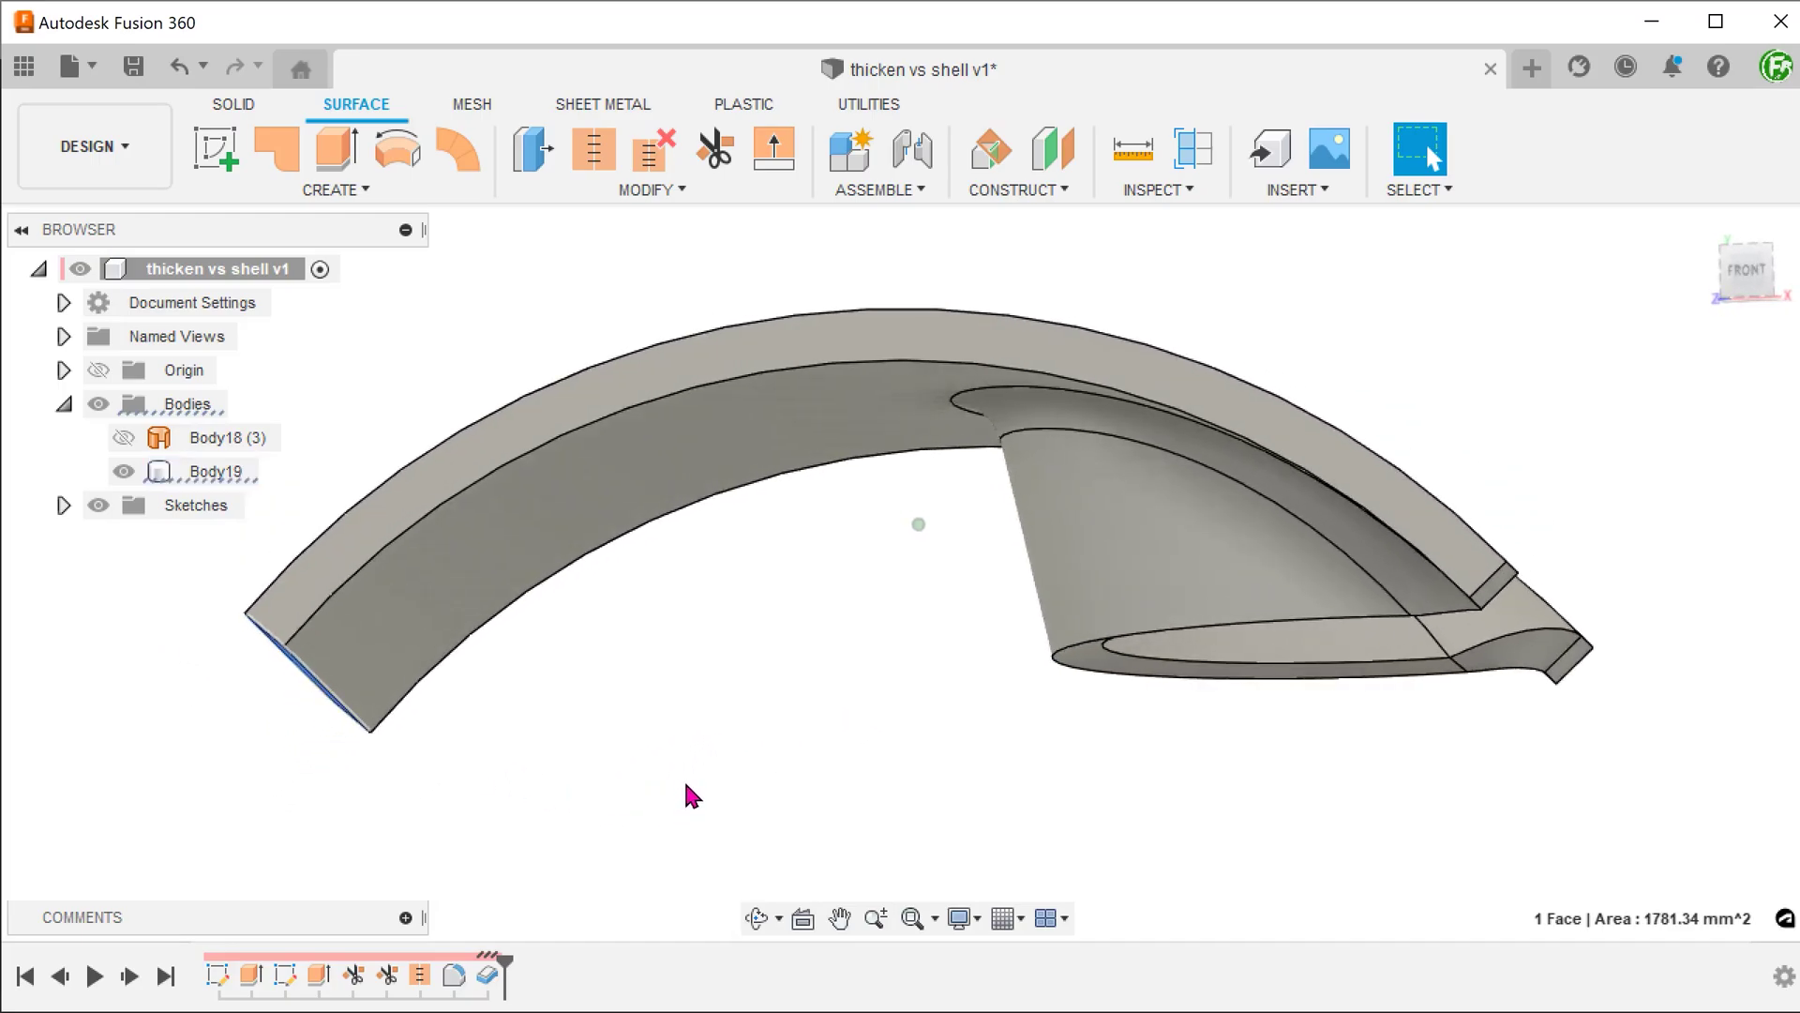
left_click(1749, 279)
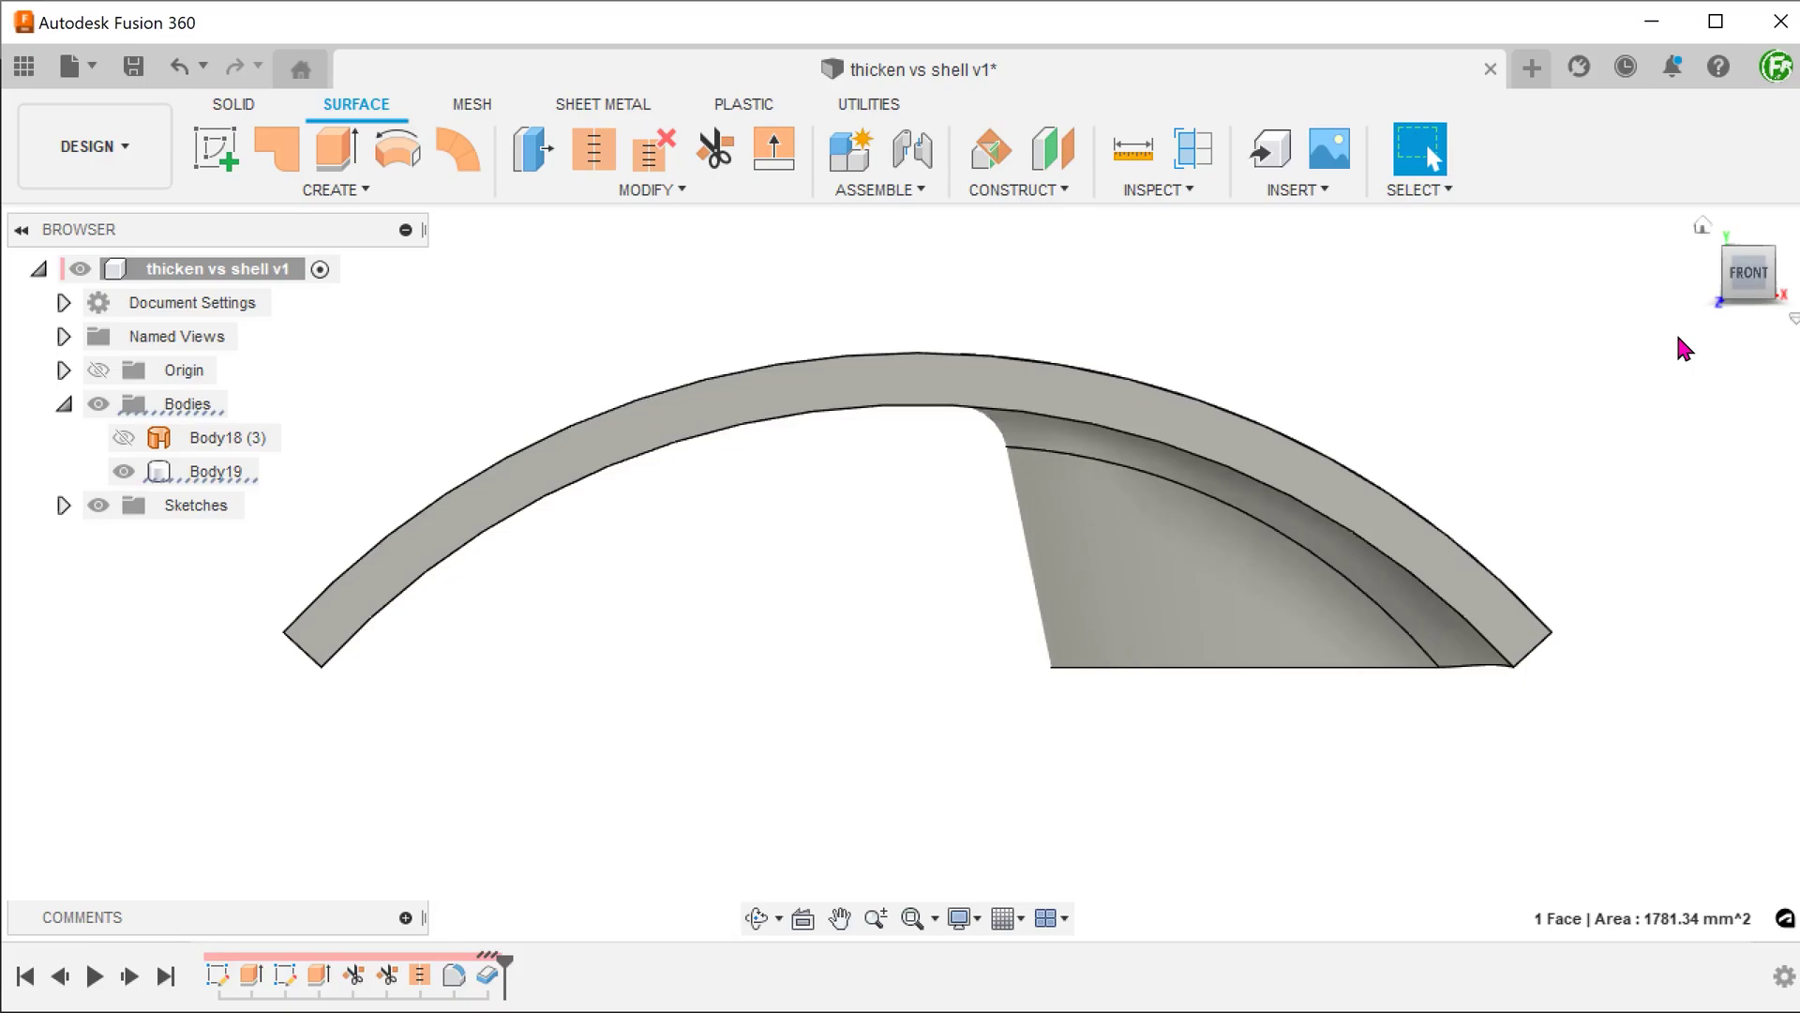
middle_click_drag(1676, 330, 1593, 686, "shift")
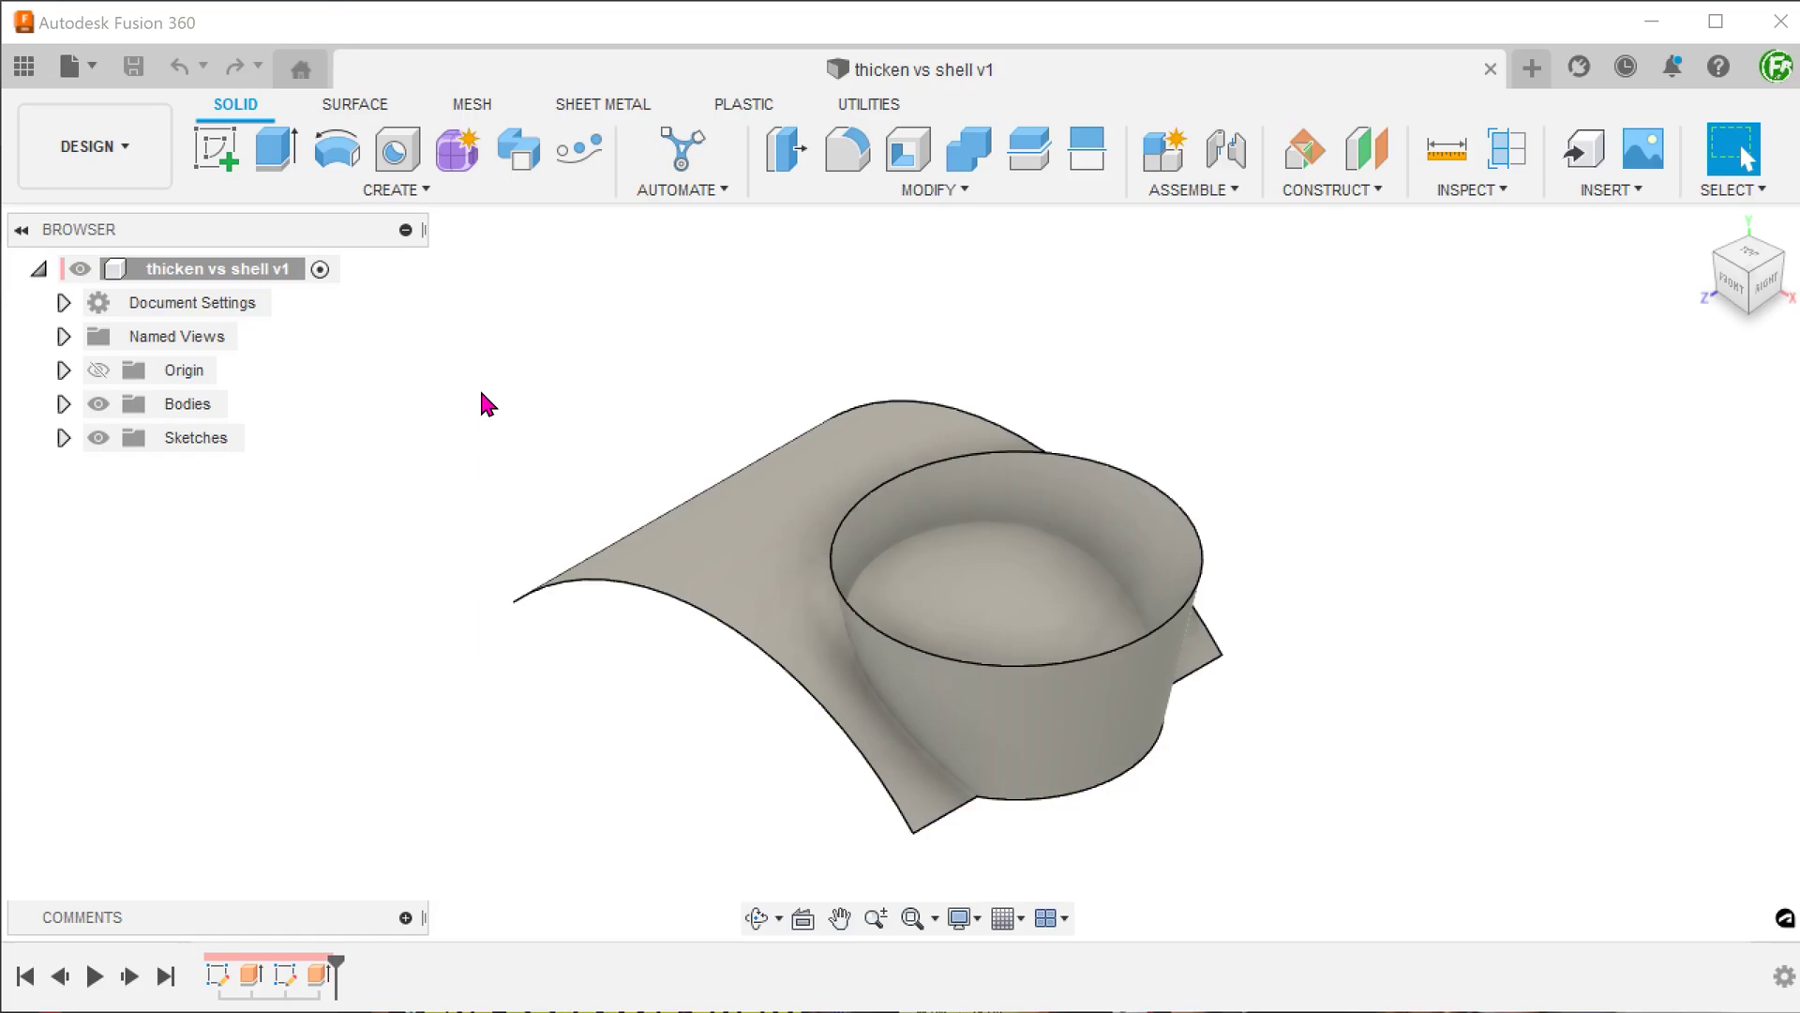
Step: Expand Bodies and identify Body1 (arched sheet) and Body11 (cylinder), then return to the home view
left_click(63, 404)
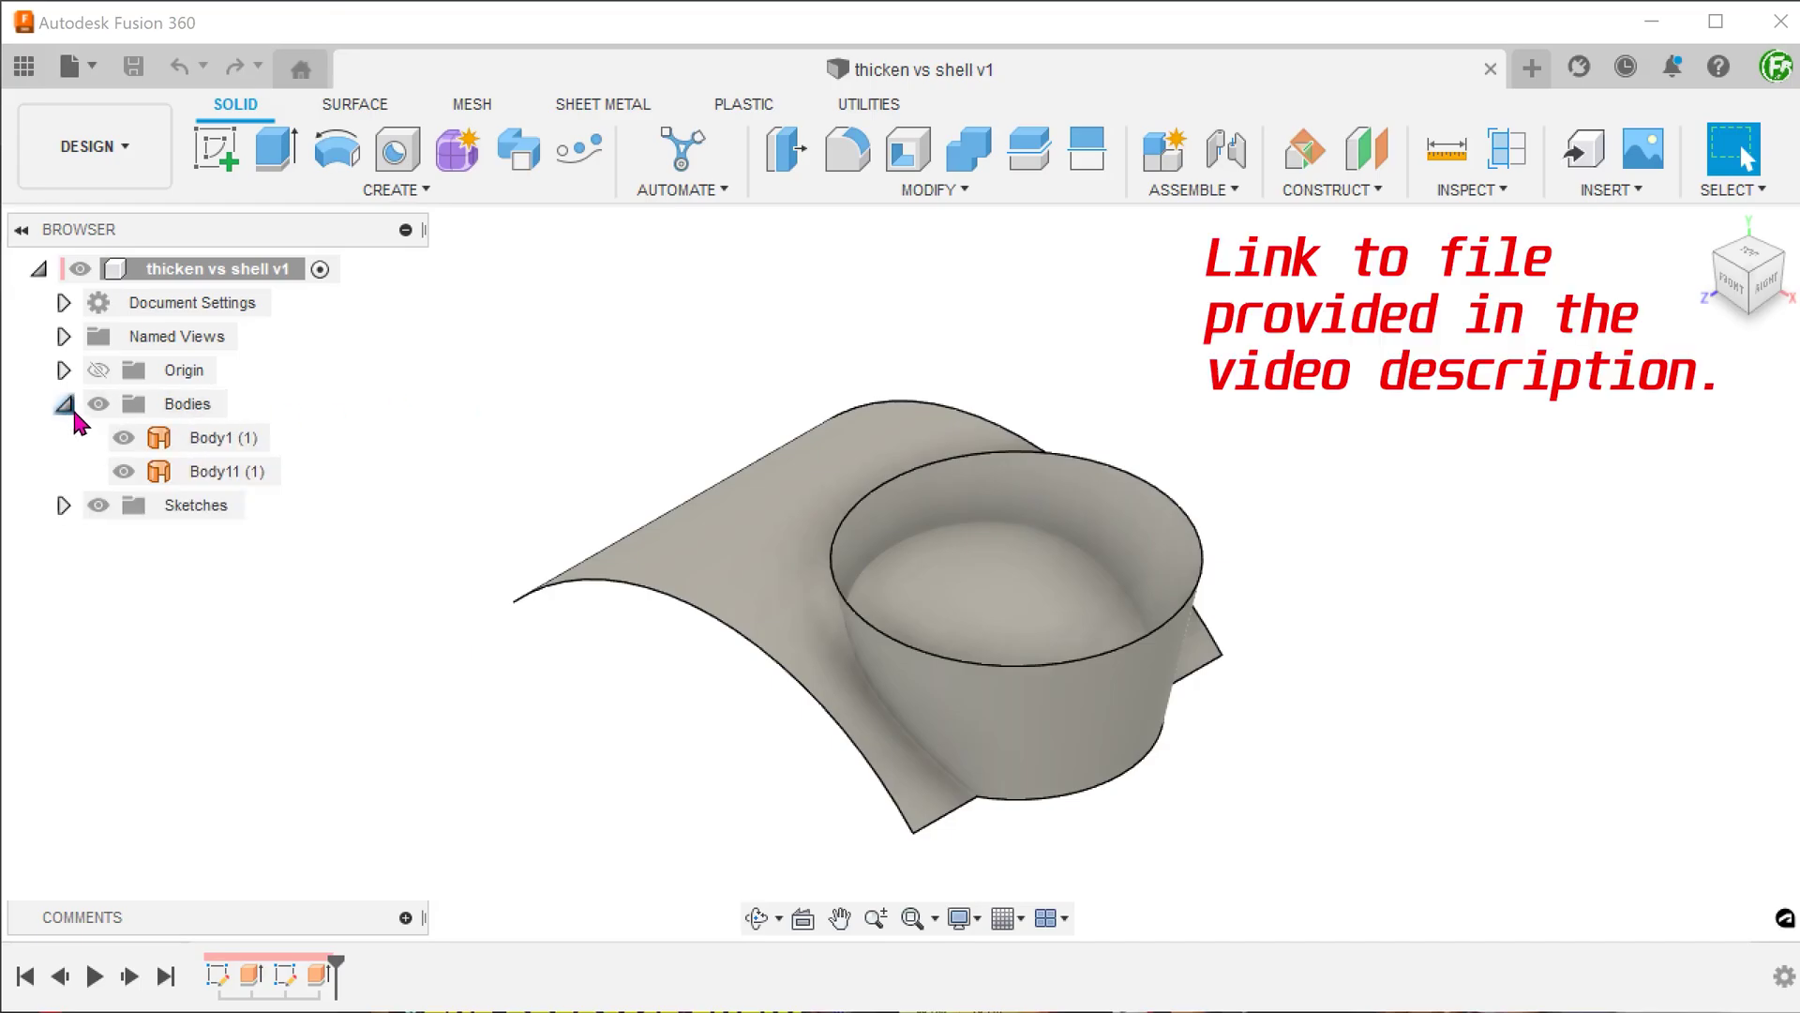
left_click(168, 438)
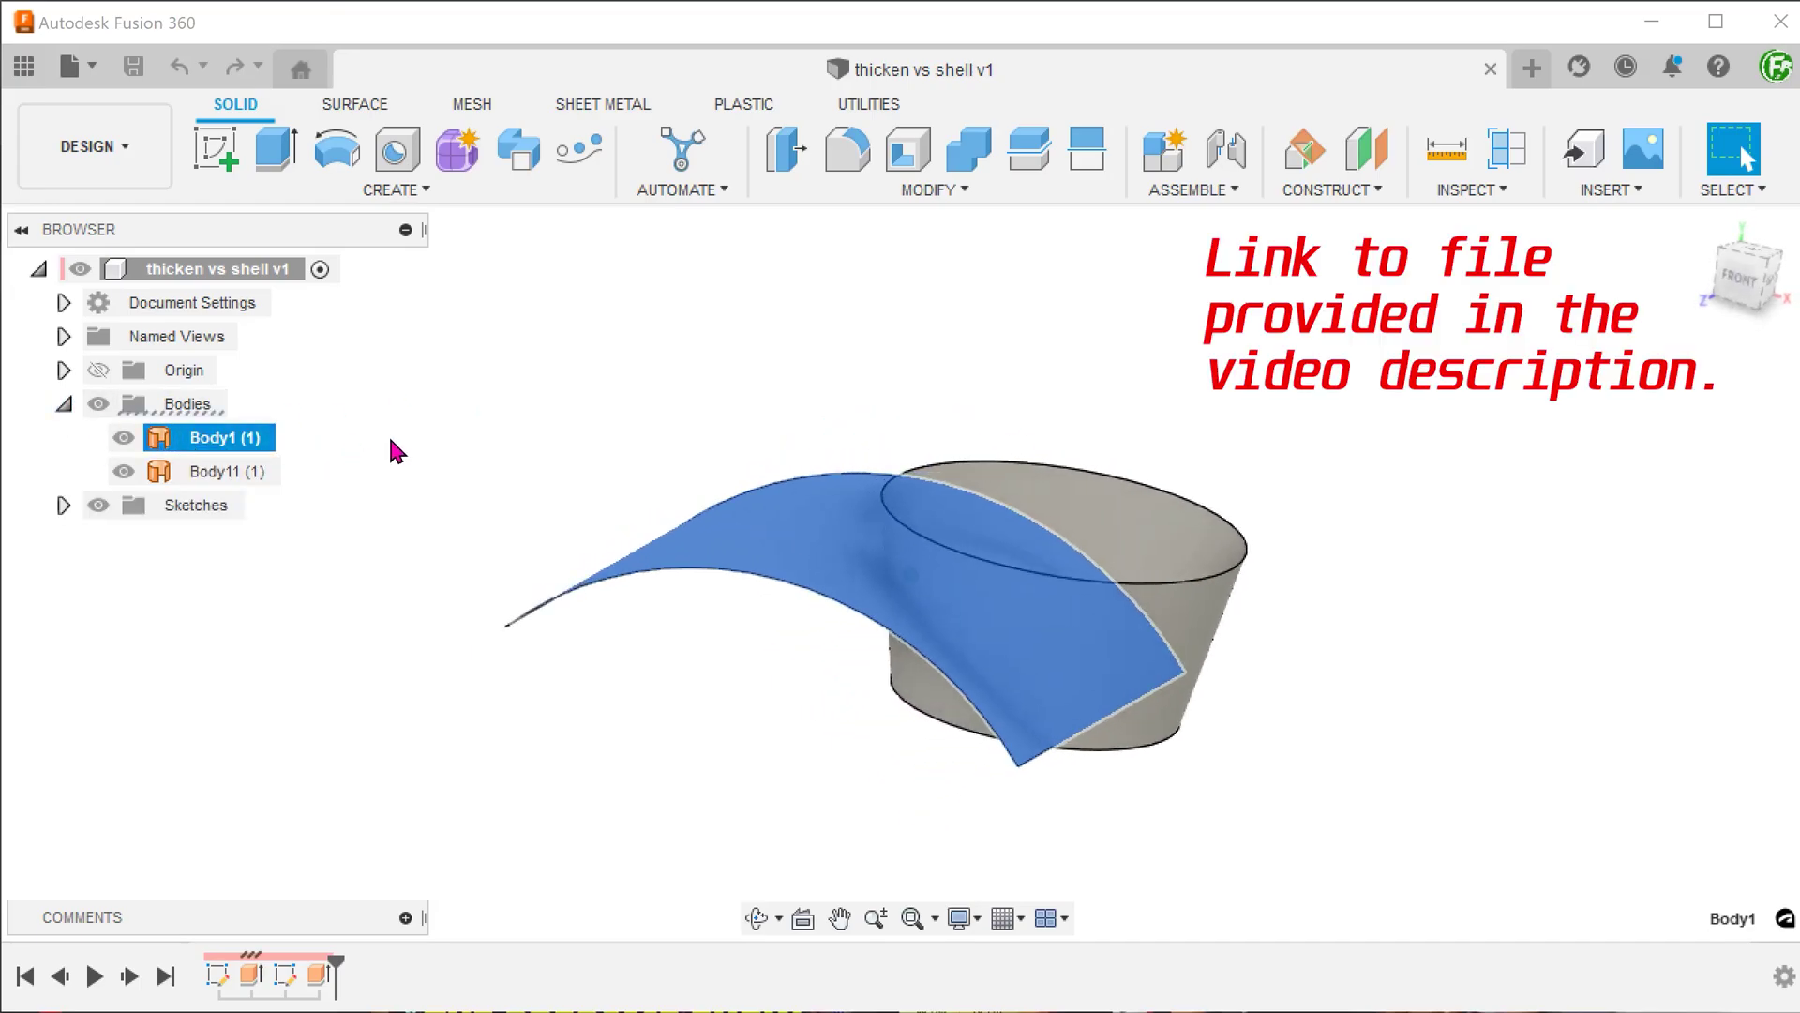
key("Escape")
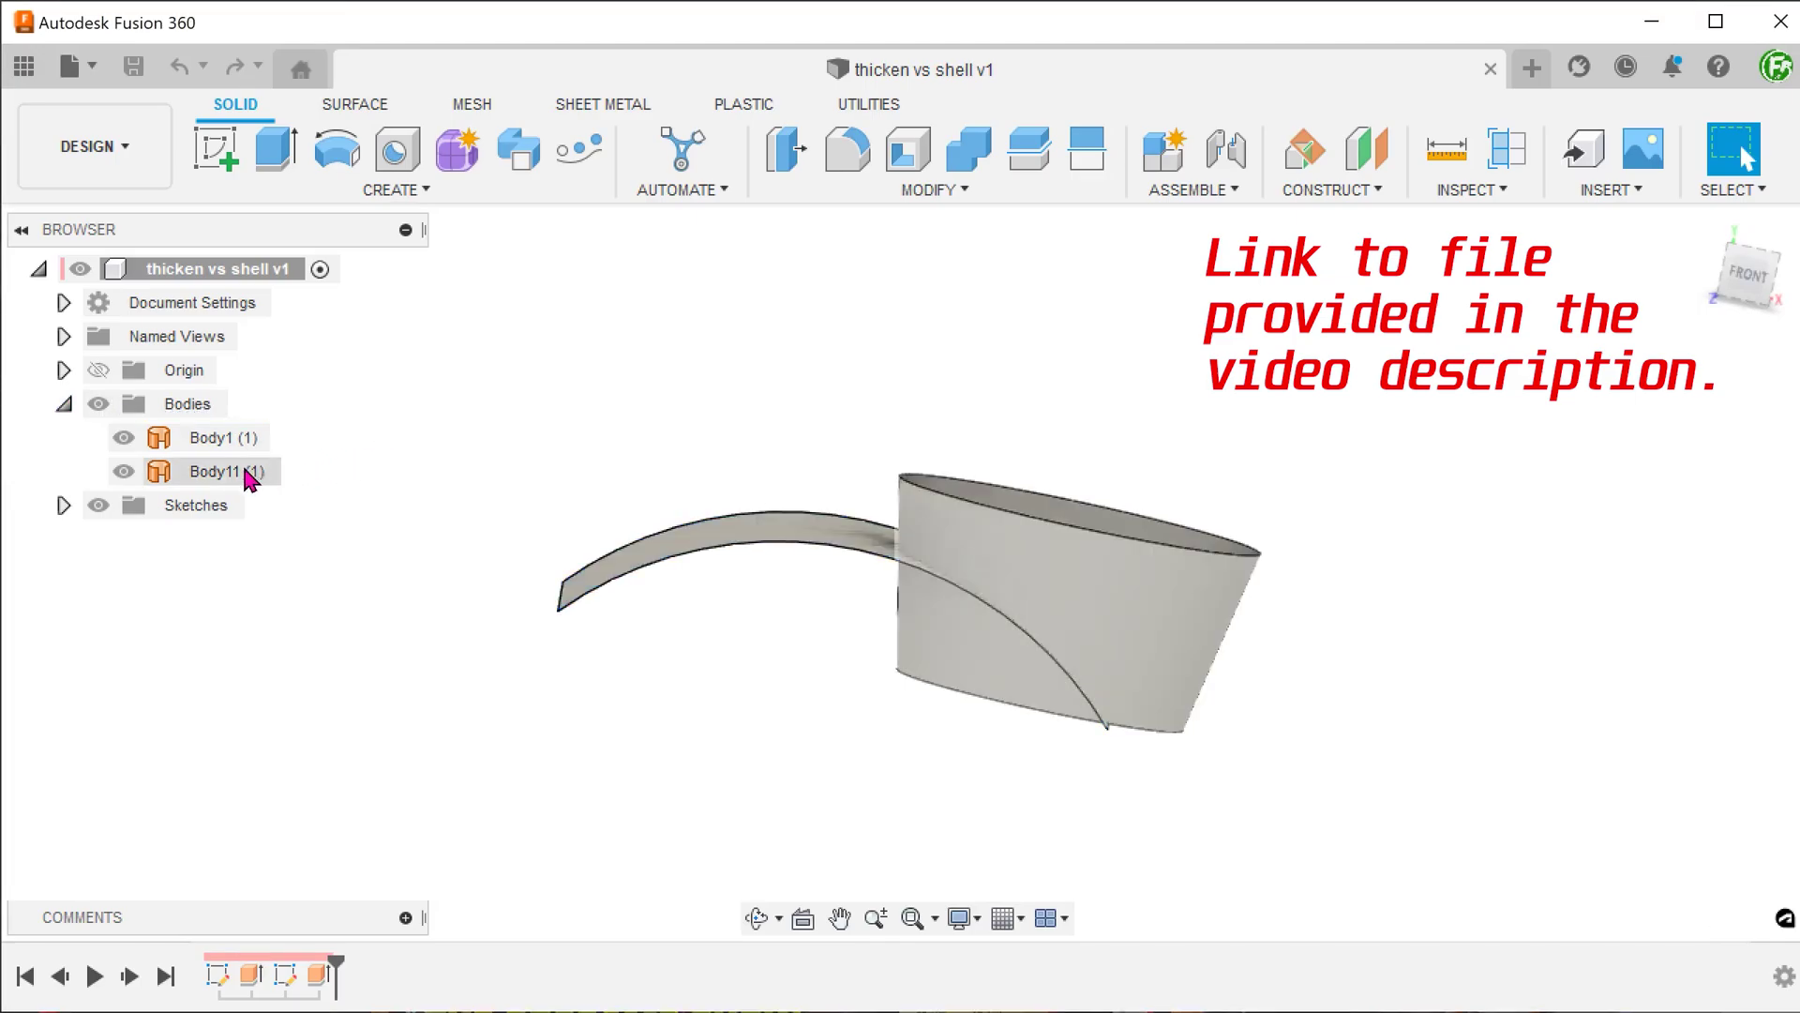
left_click(247, 474)
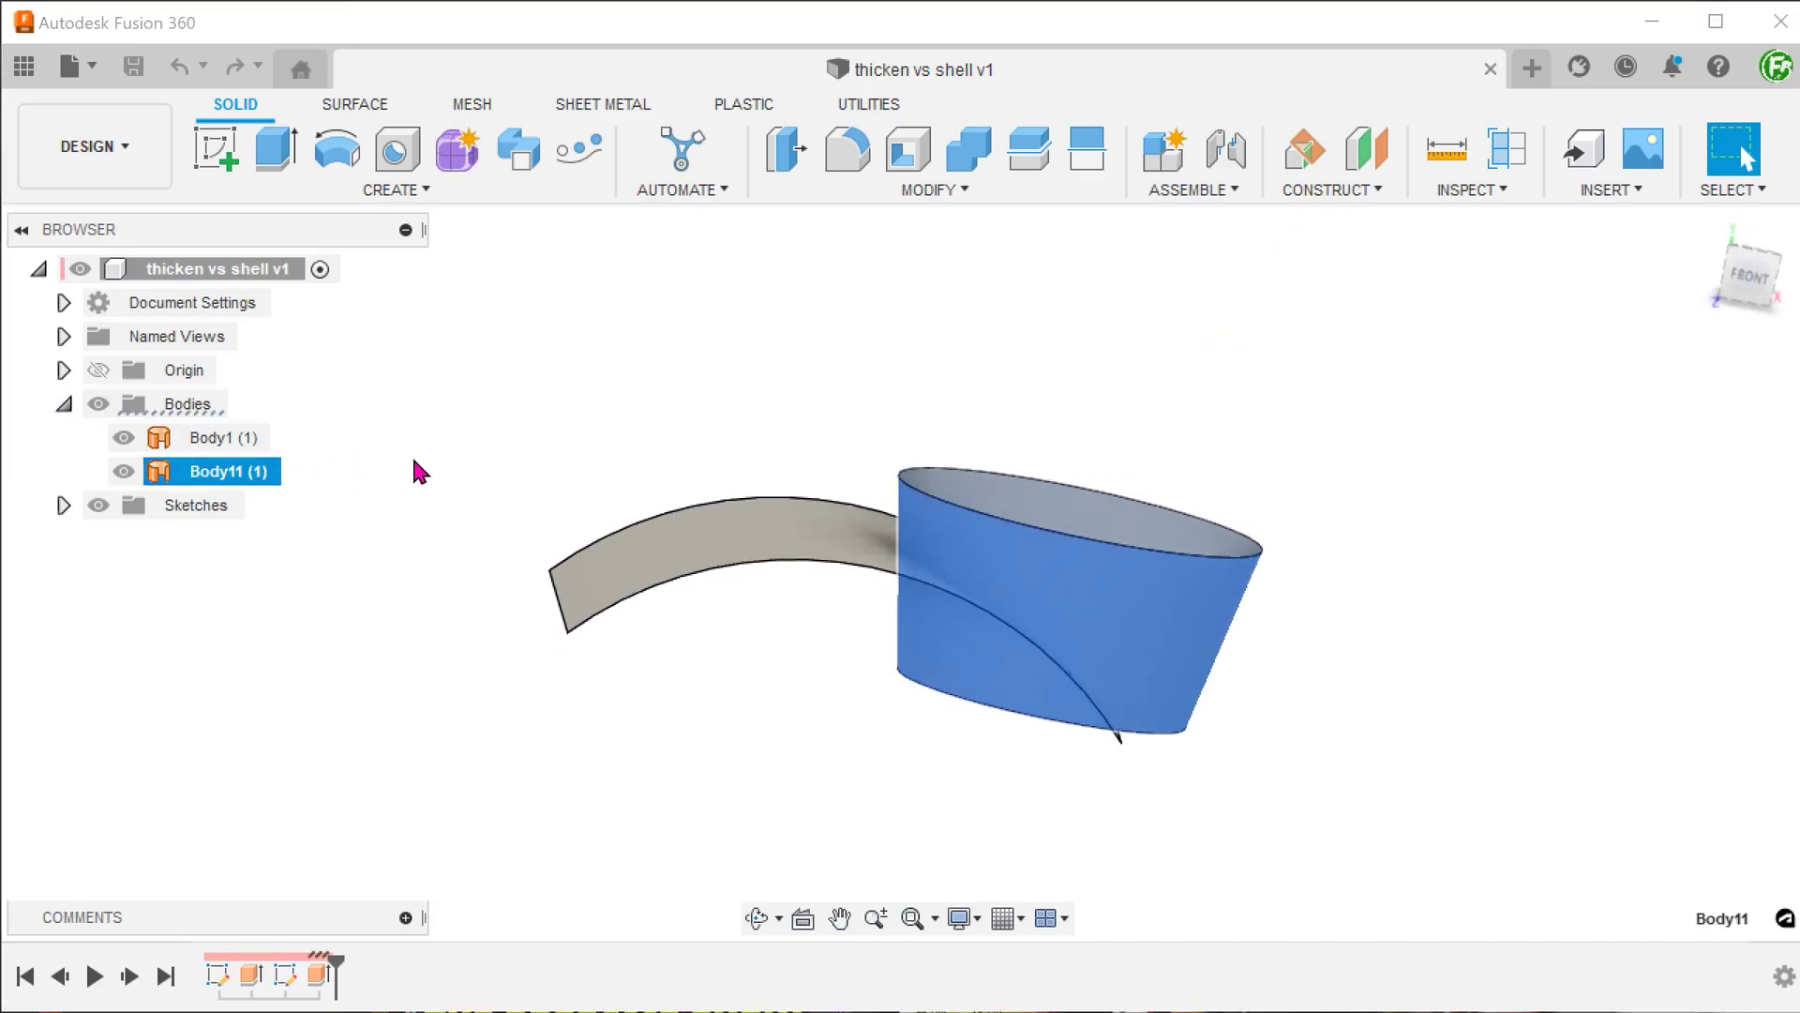
key("Escape")
key("F6")
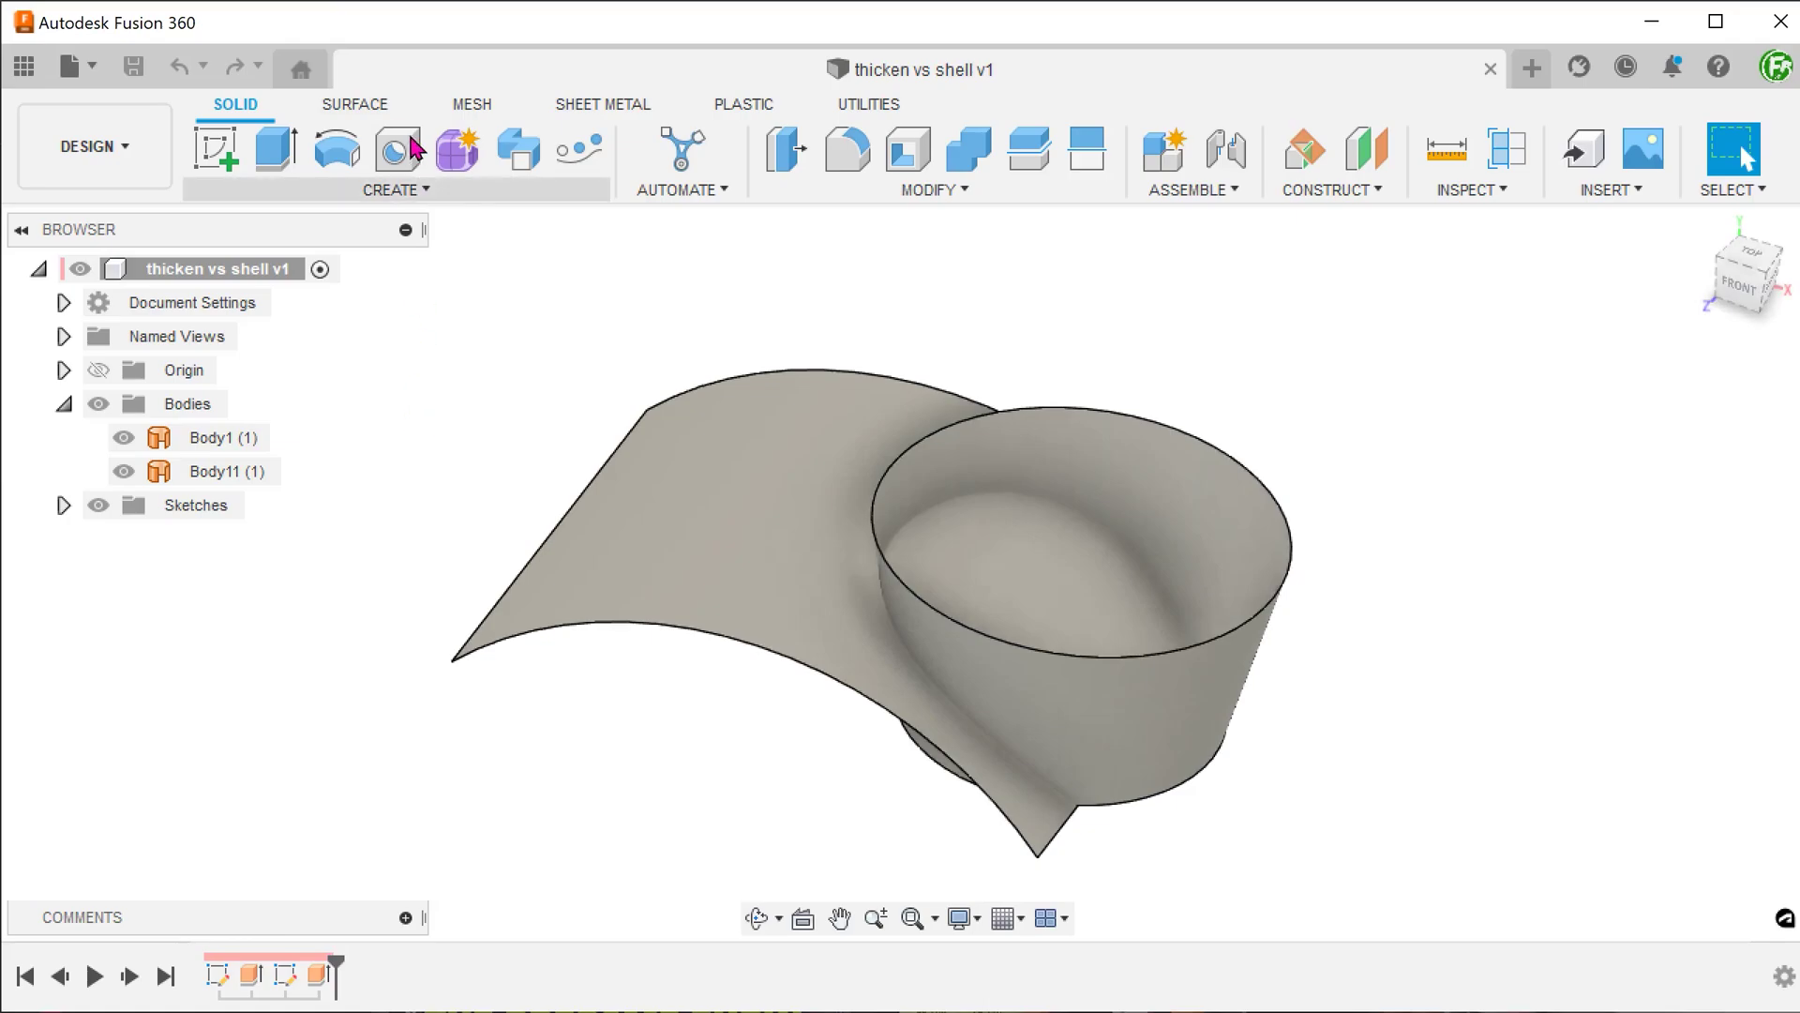
Step: Trim the cylinder with Body1 as the tool, removing the portion above the arch
left_click(366, 116)
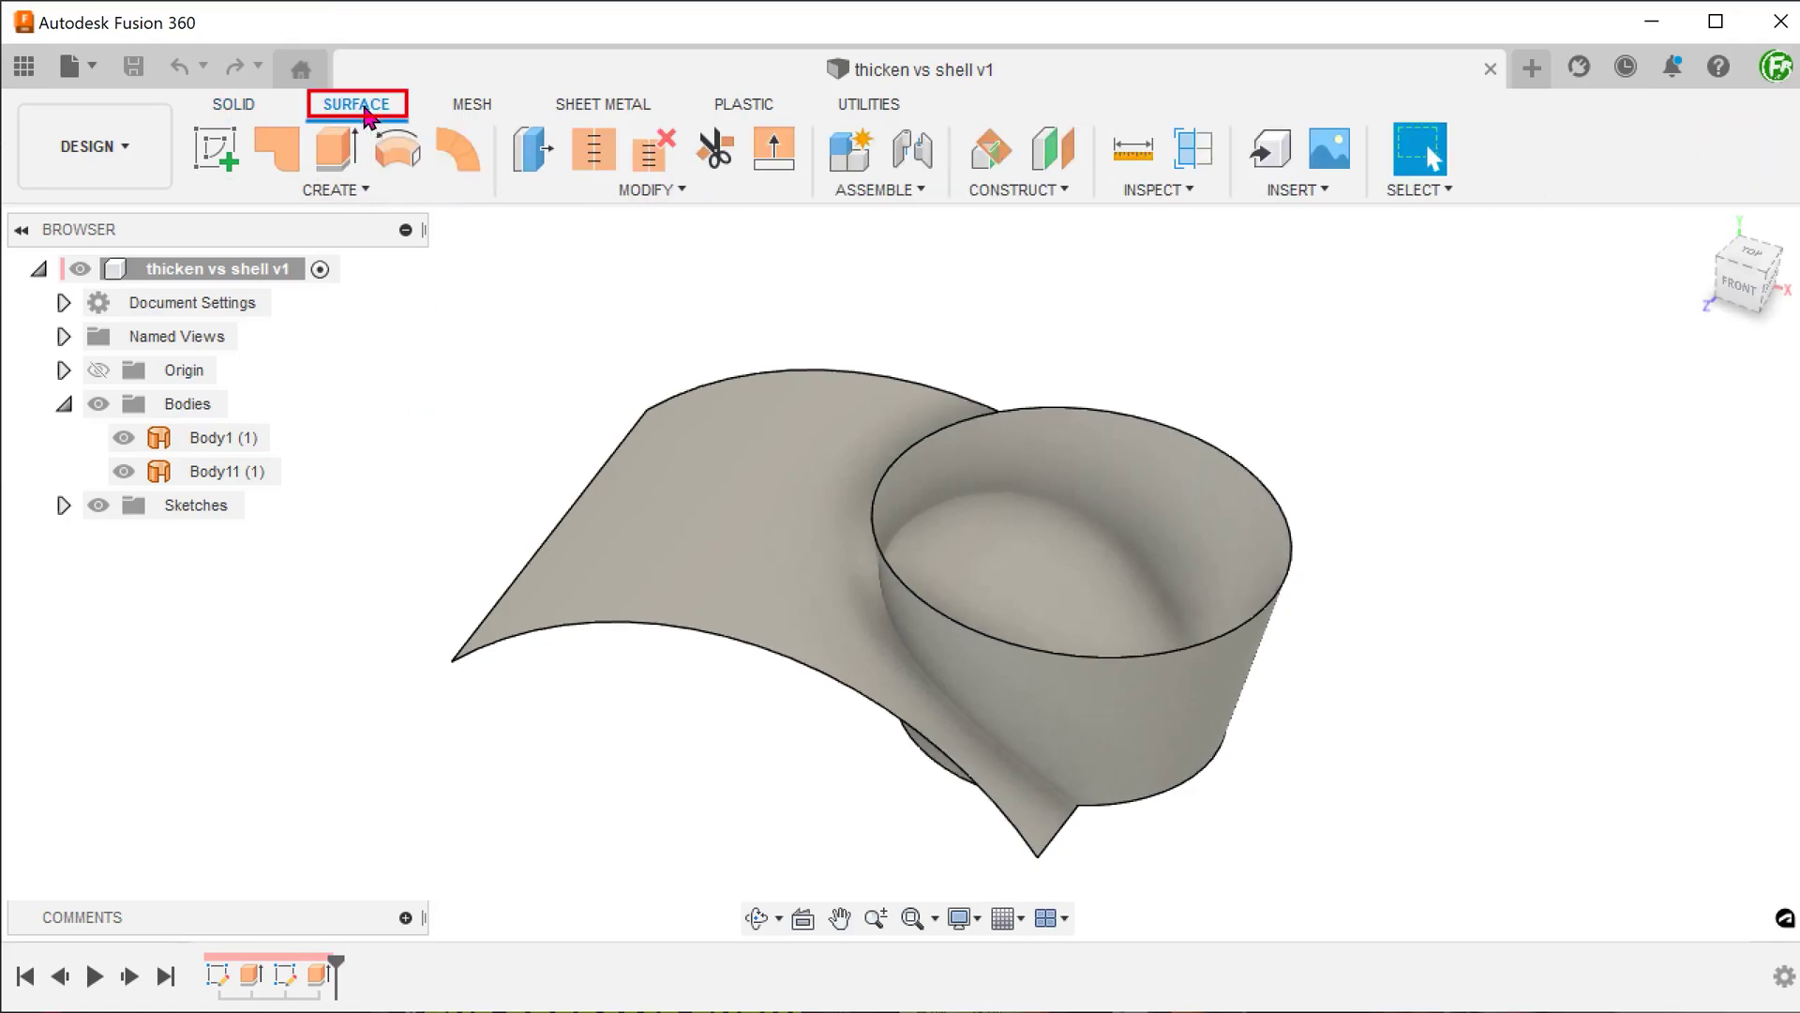
left_click(545, 194)
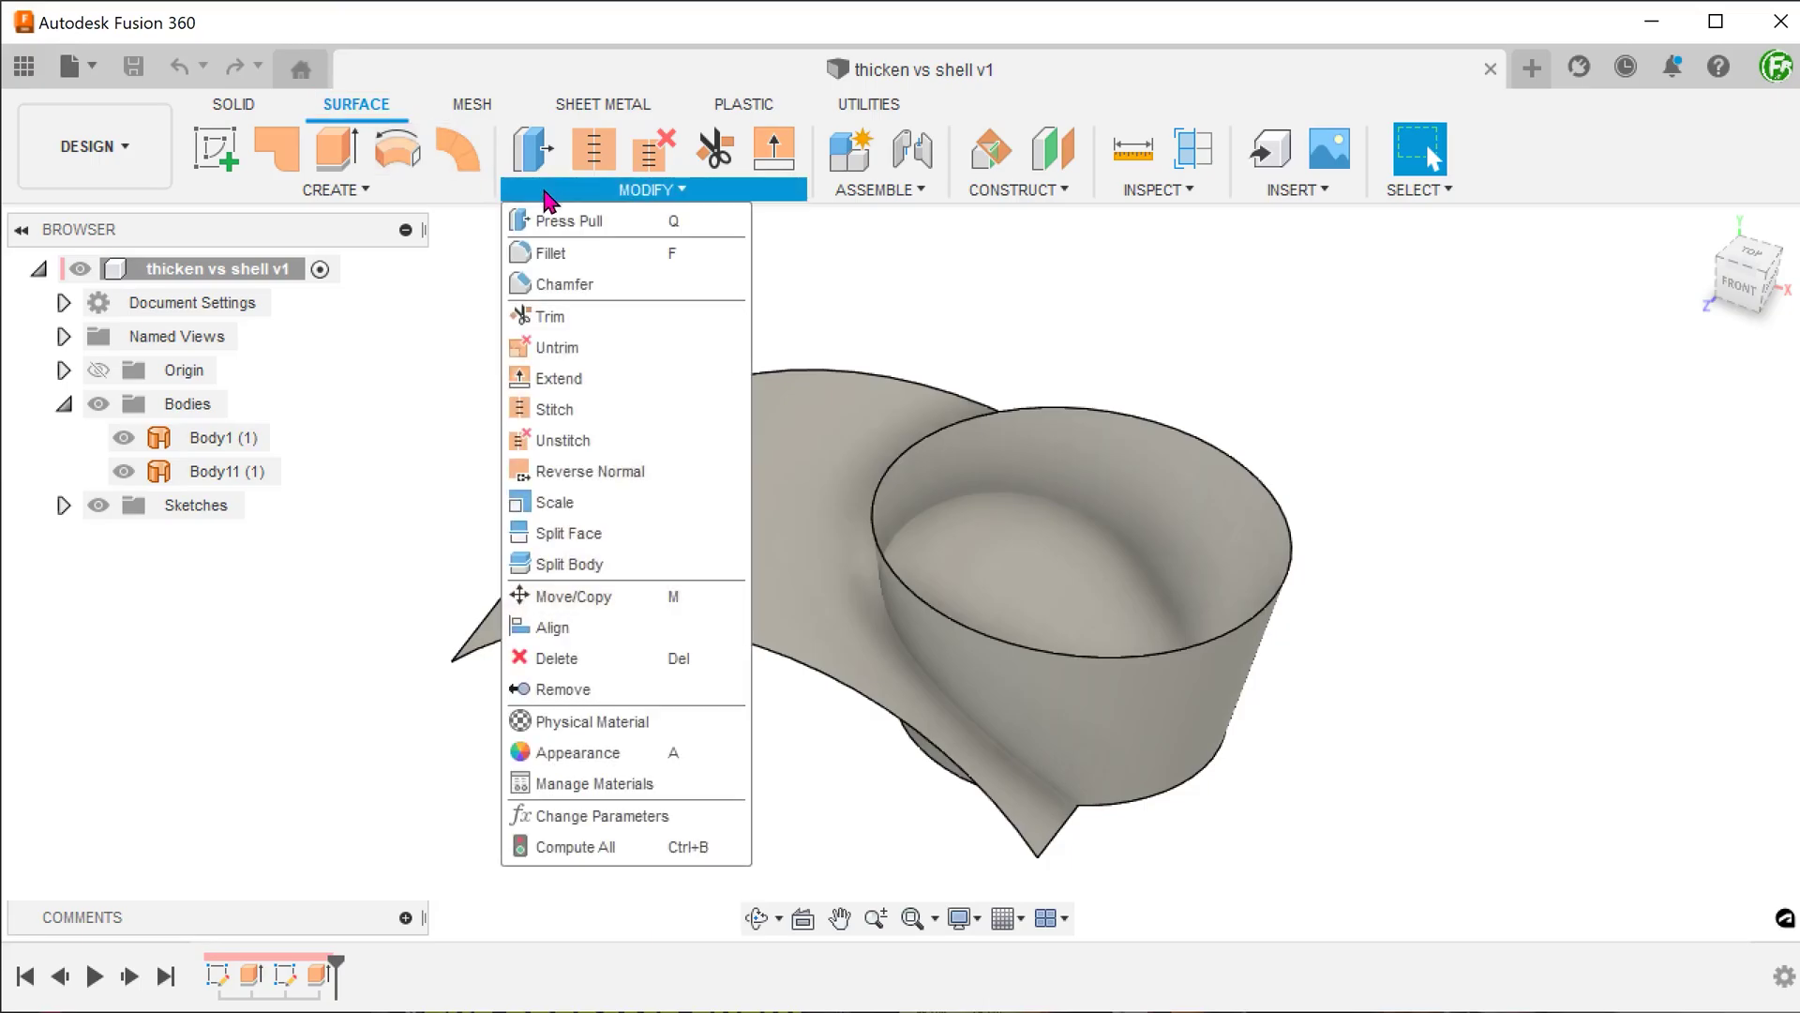
left_click(594, 322)
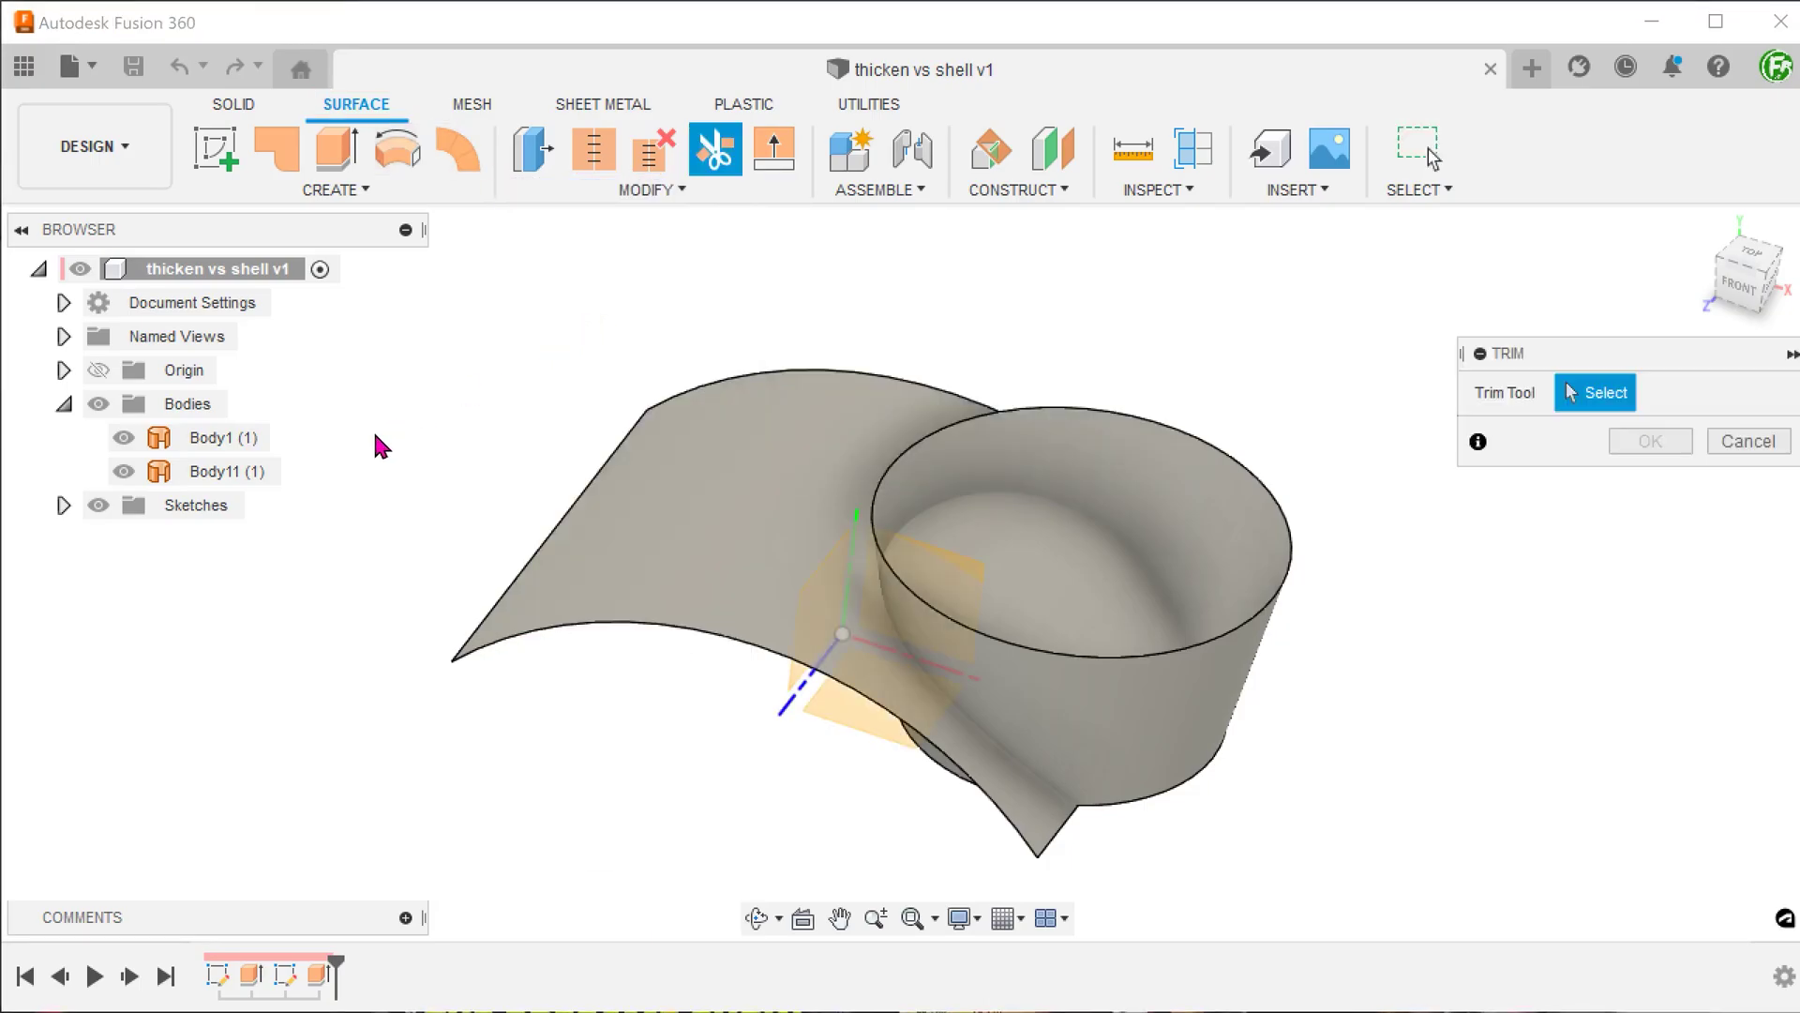
left_click(647, 538)
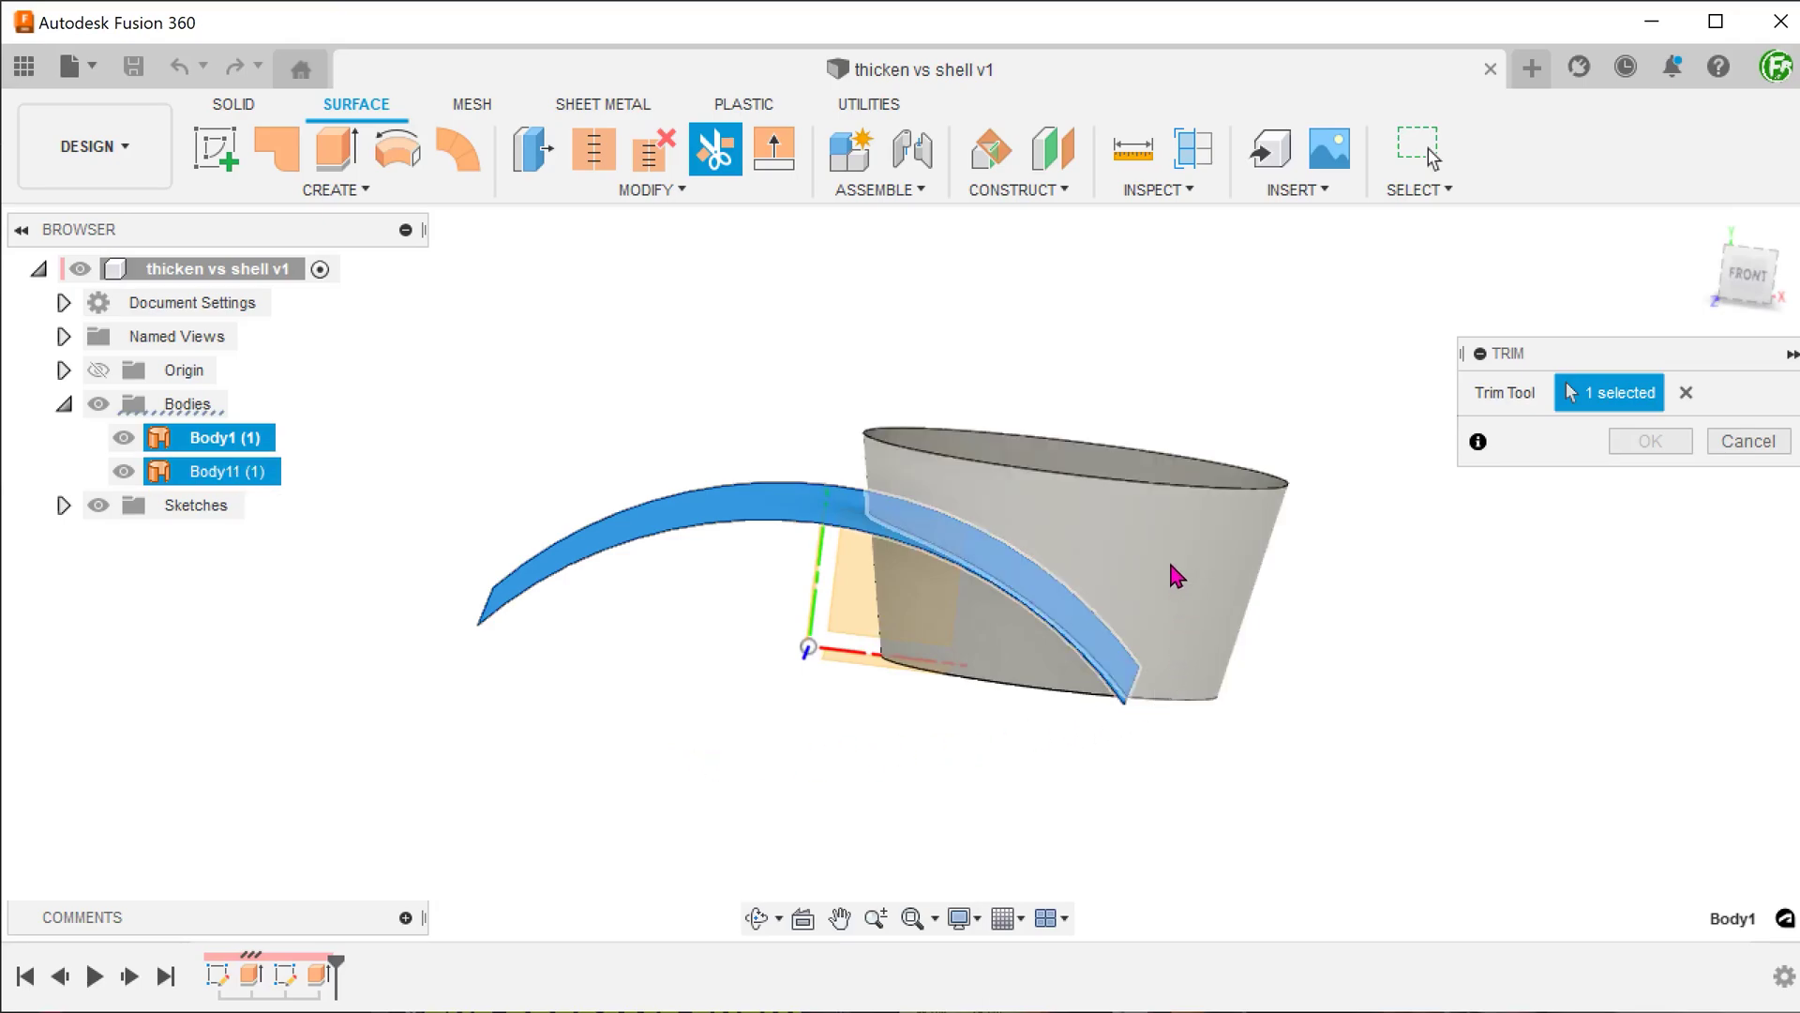
left_click(1176, 576)
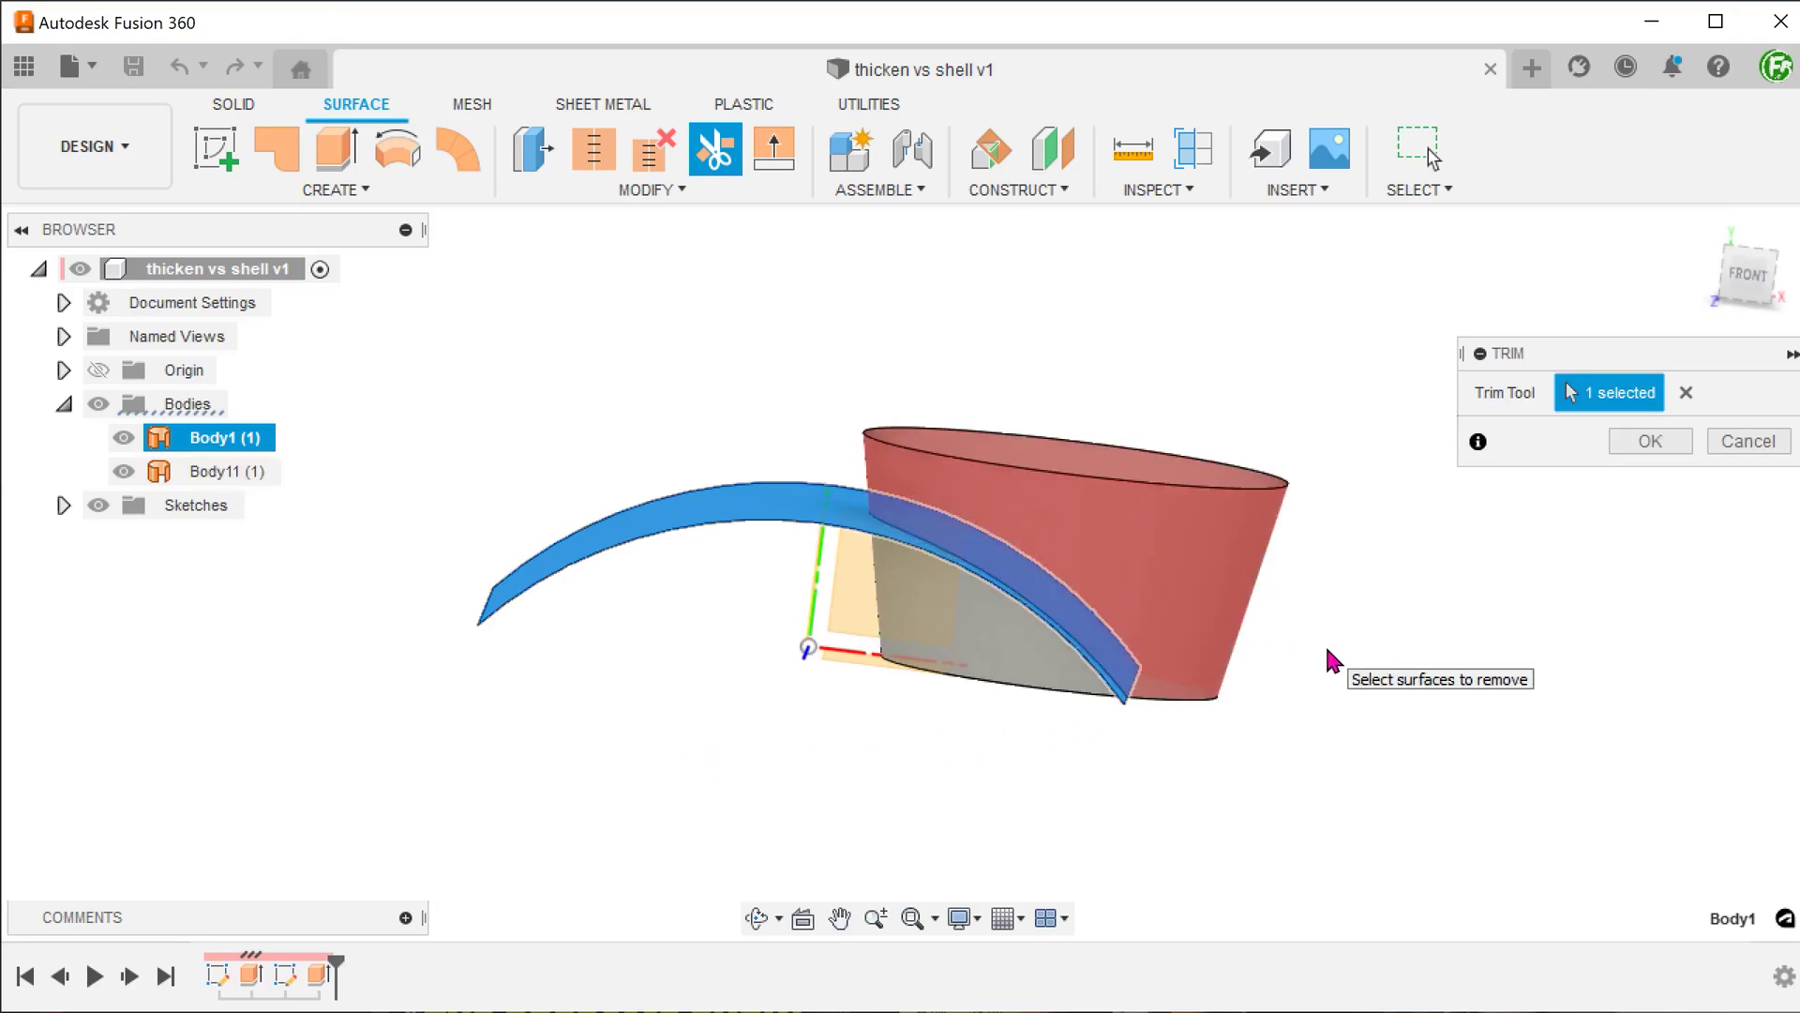
left_click(1642, 444)
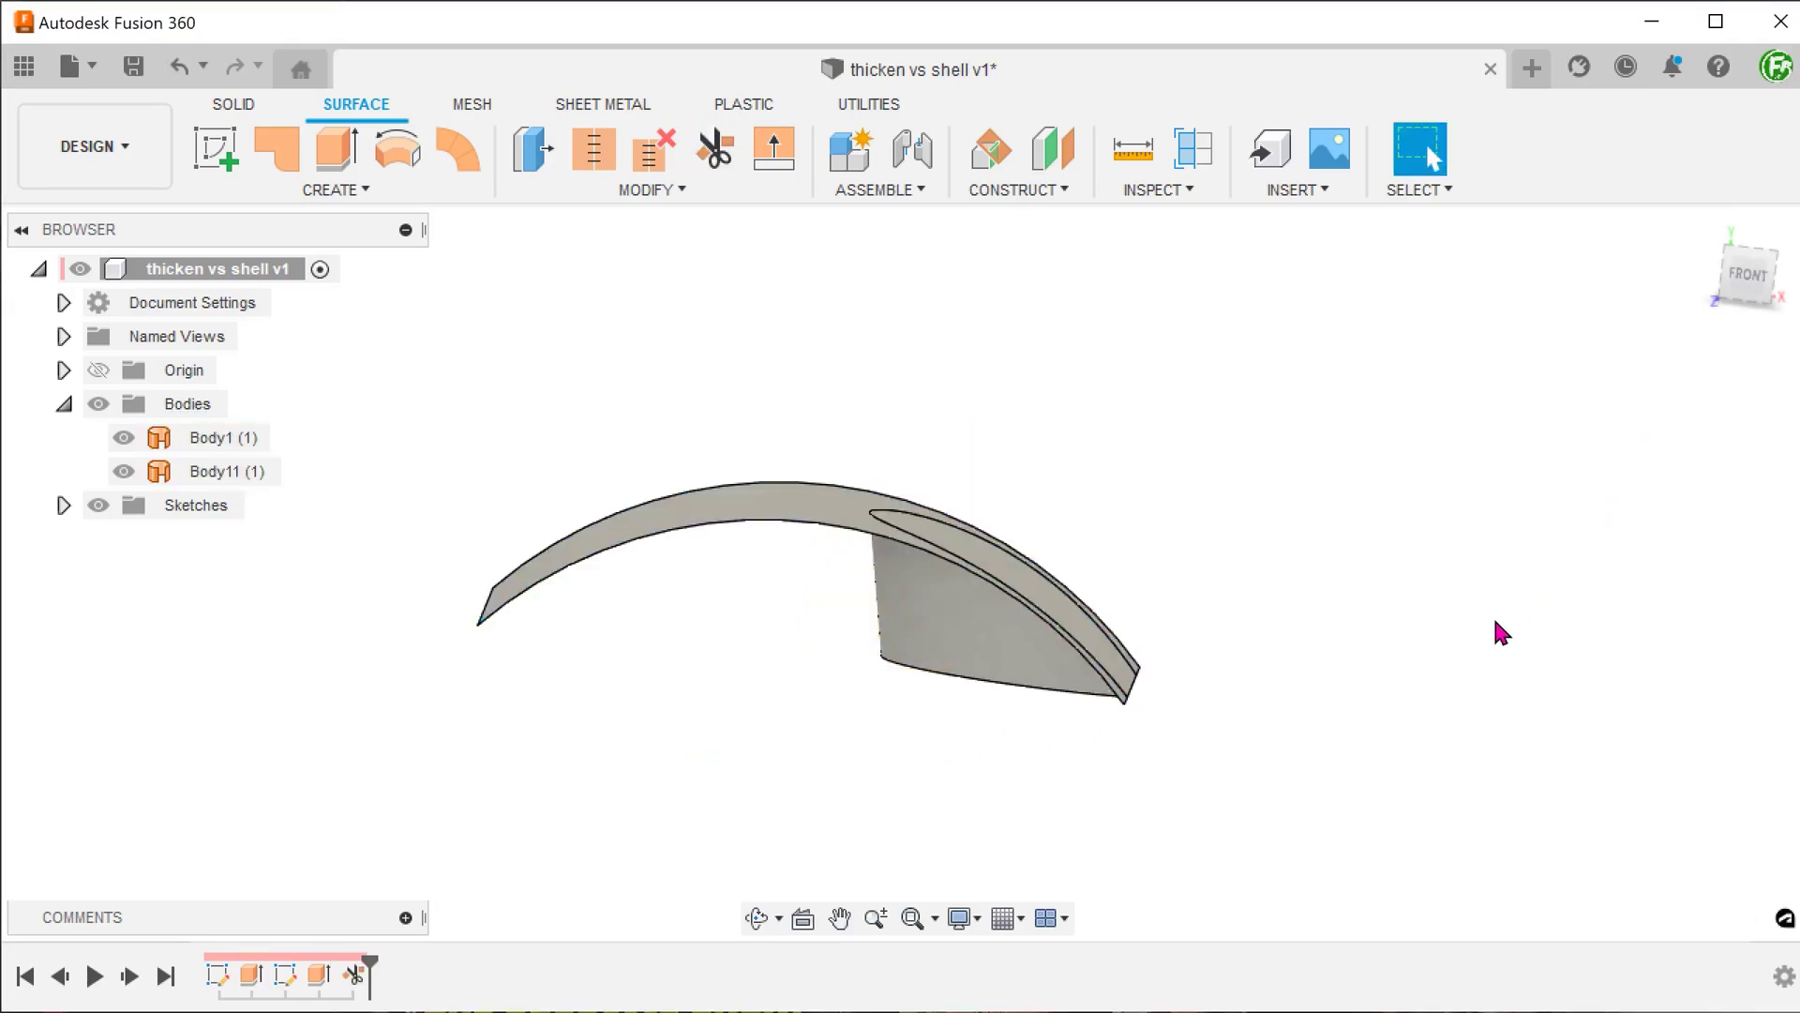
middle_click_drag(598, 829, 640, 814, "shift")
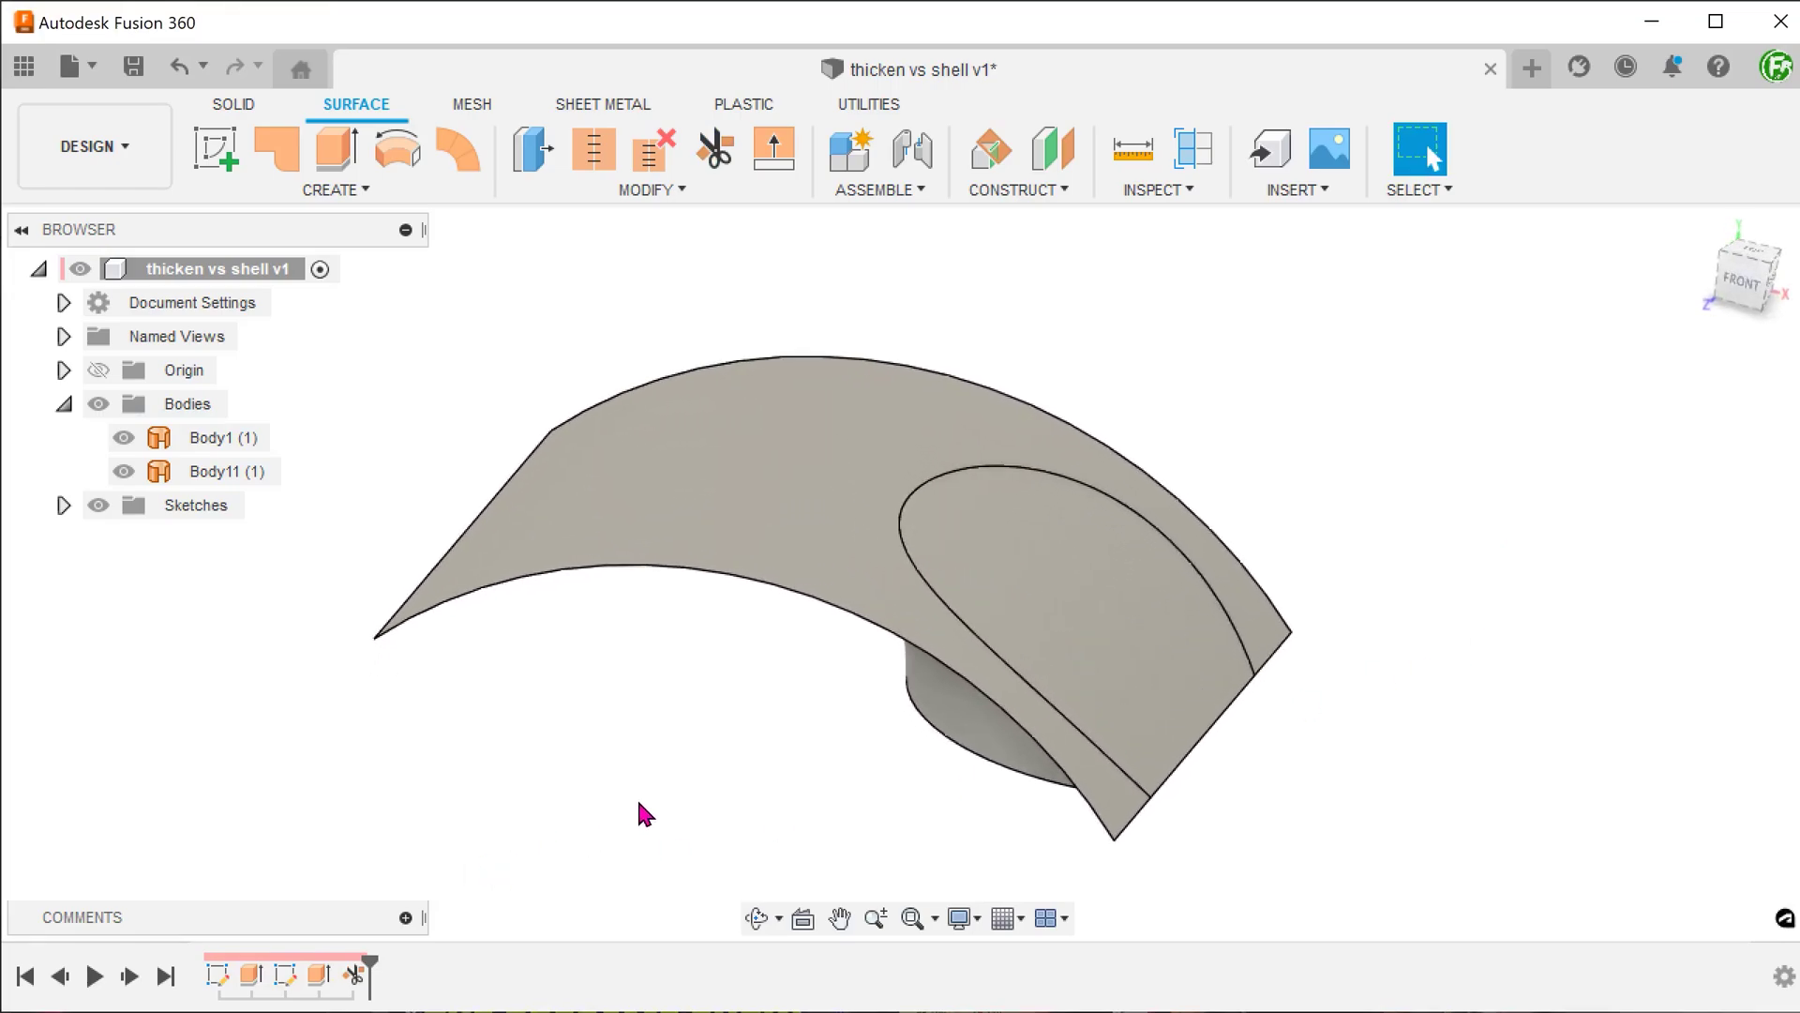
mouse_move(1745, 274)
left_click(1701, 227)
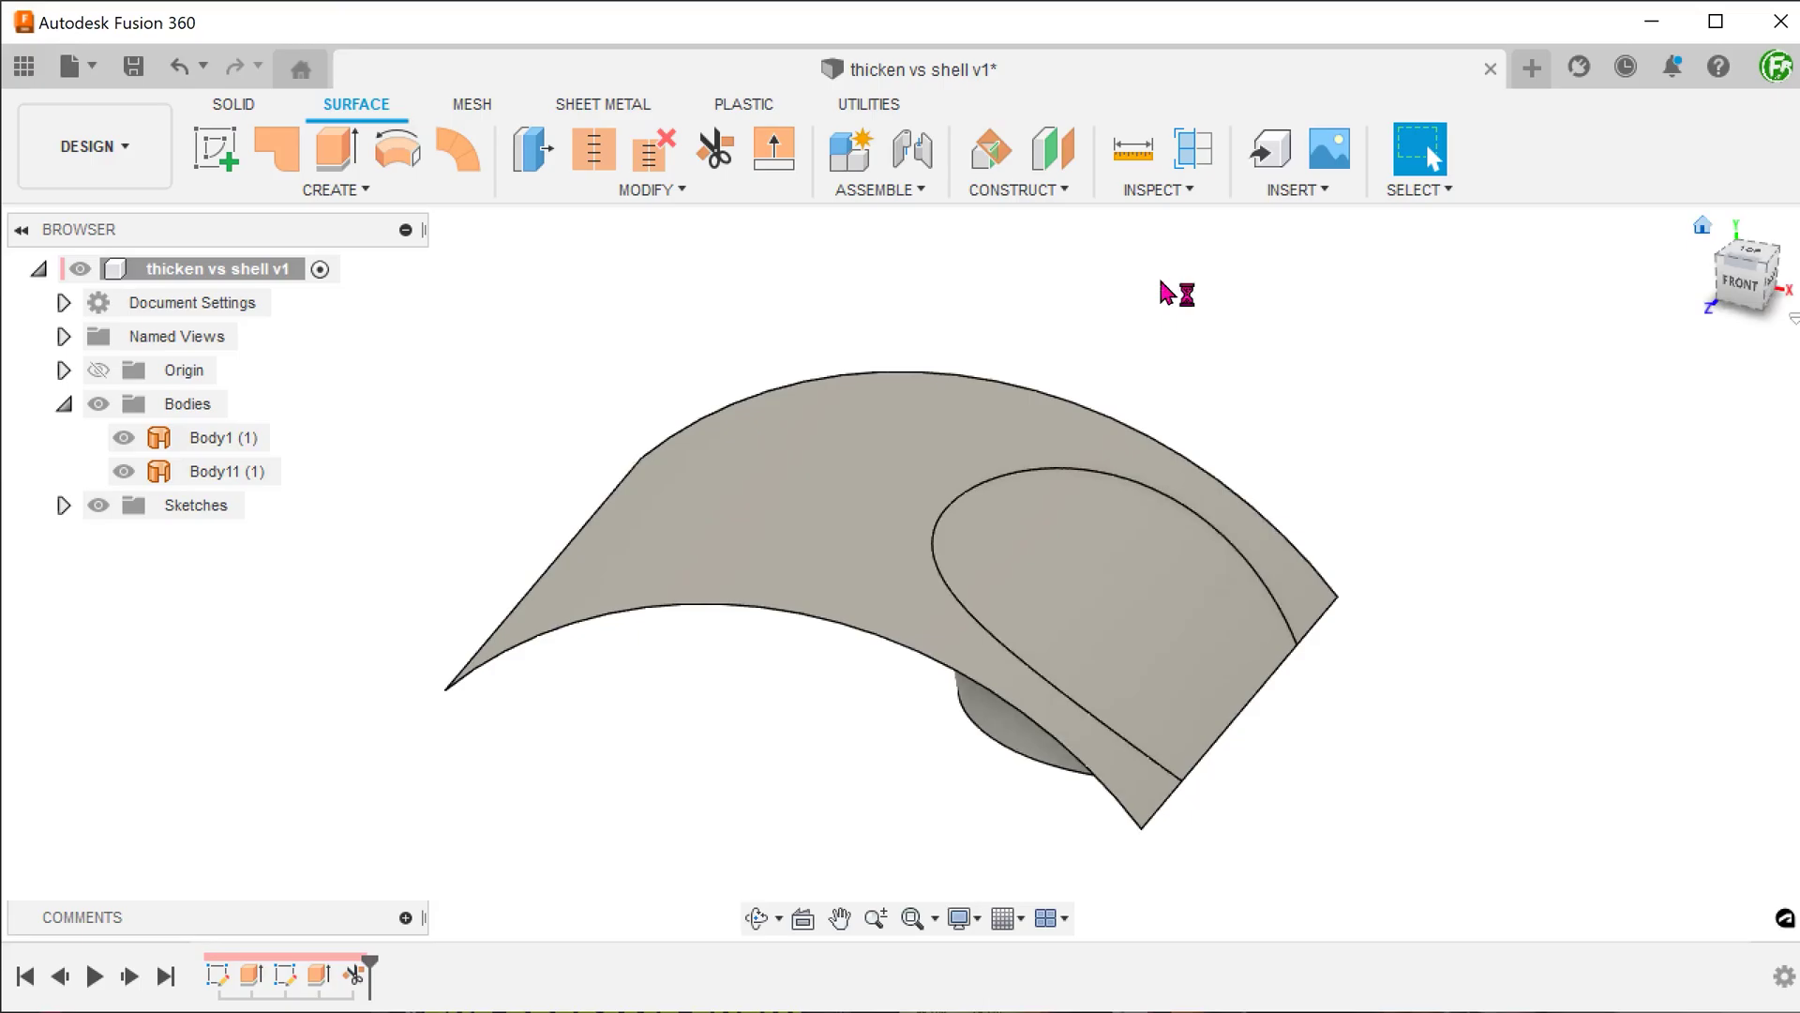
Step: Repeat Trim with the cone as the tool, removing the arch region inside it
right_click(591, 333)
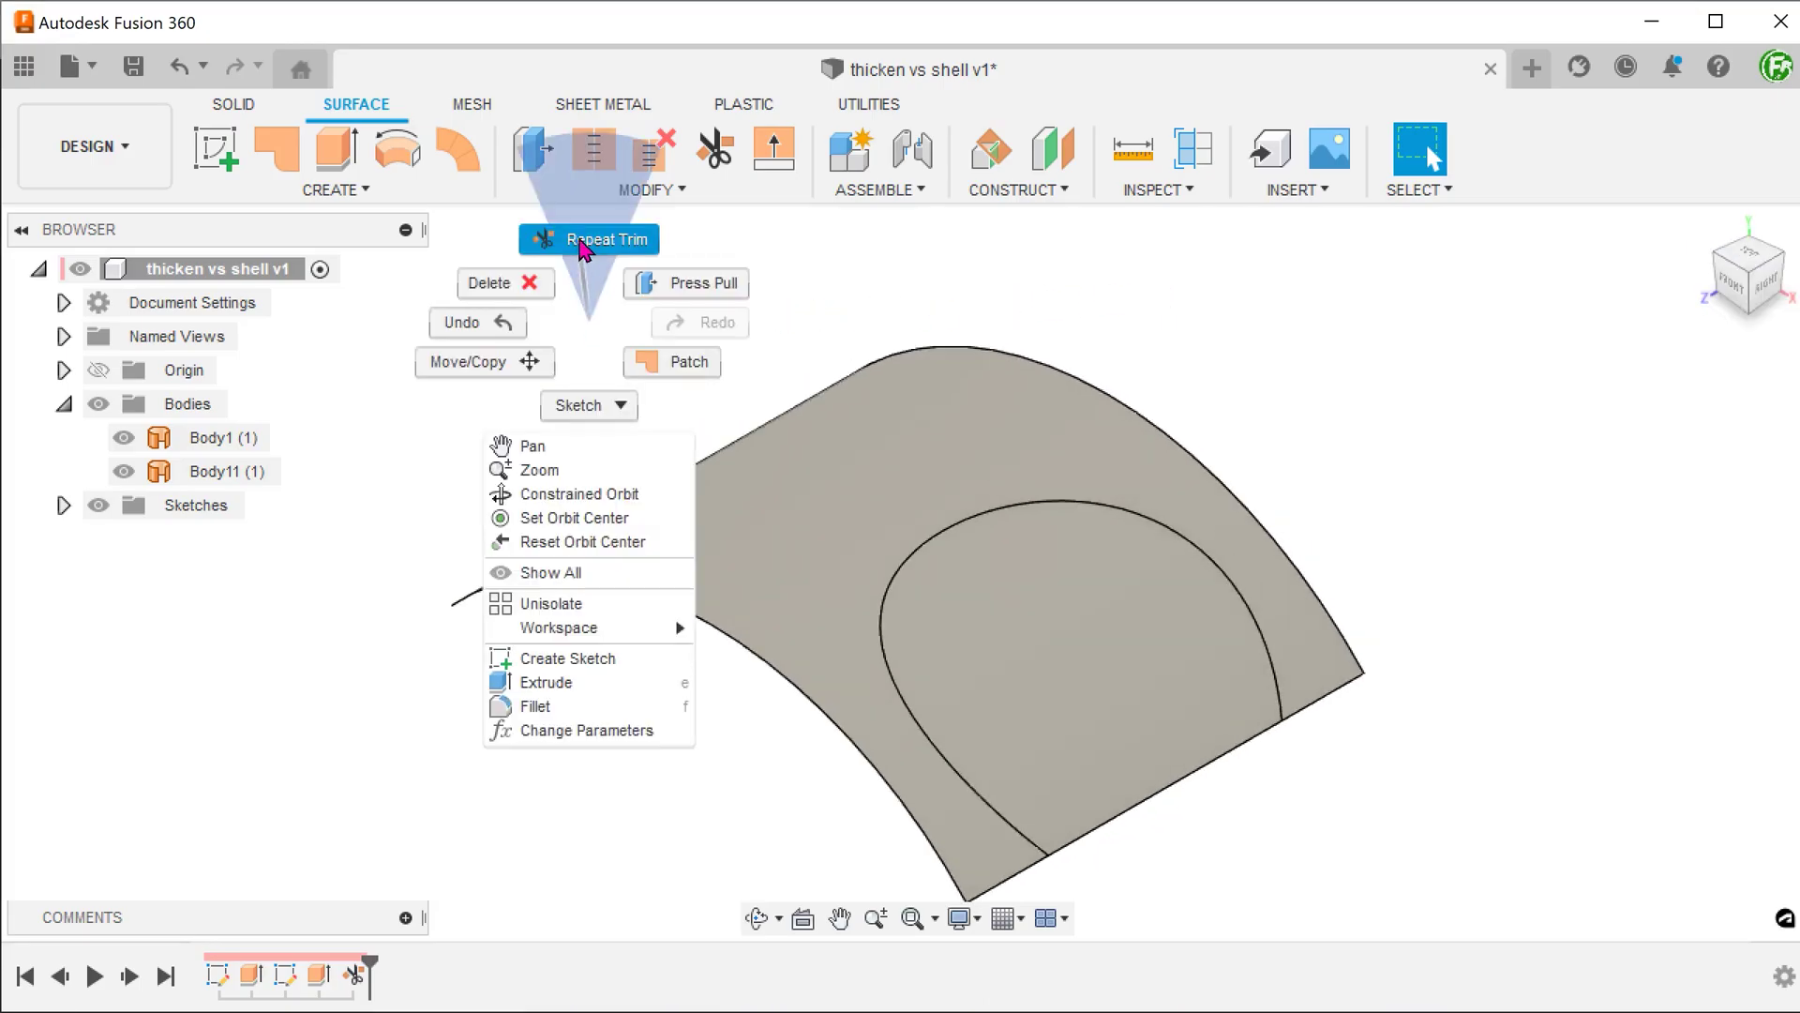
left_click(584, 249)
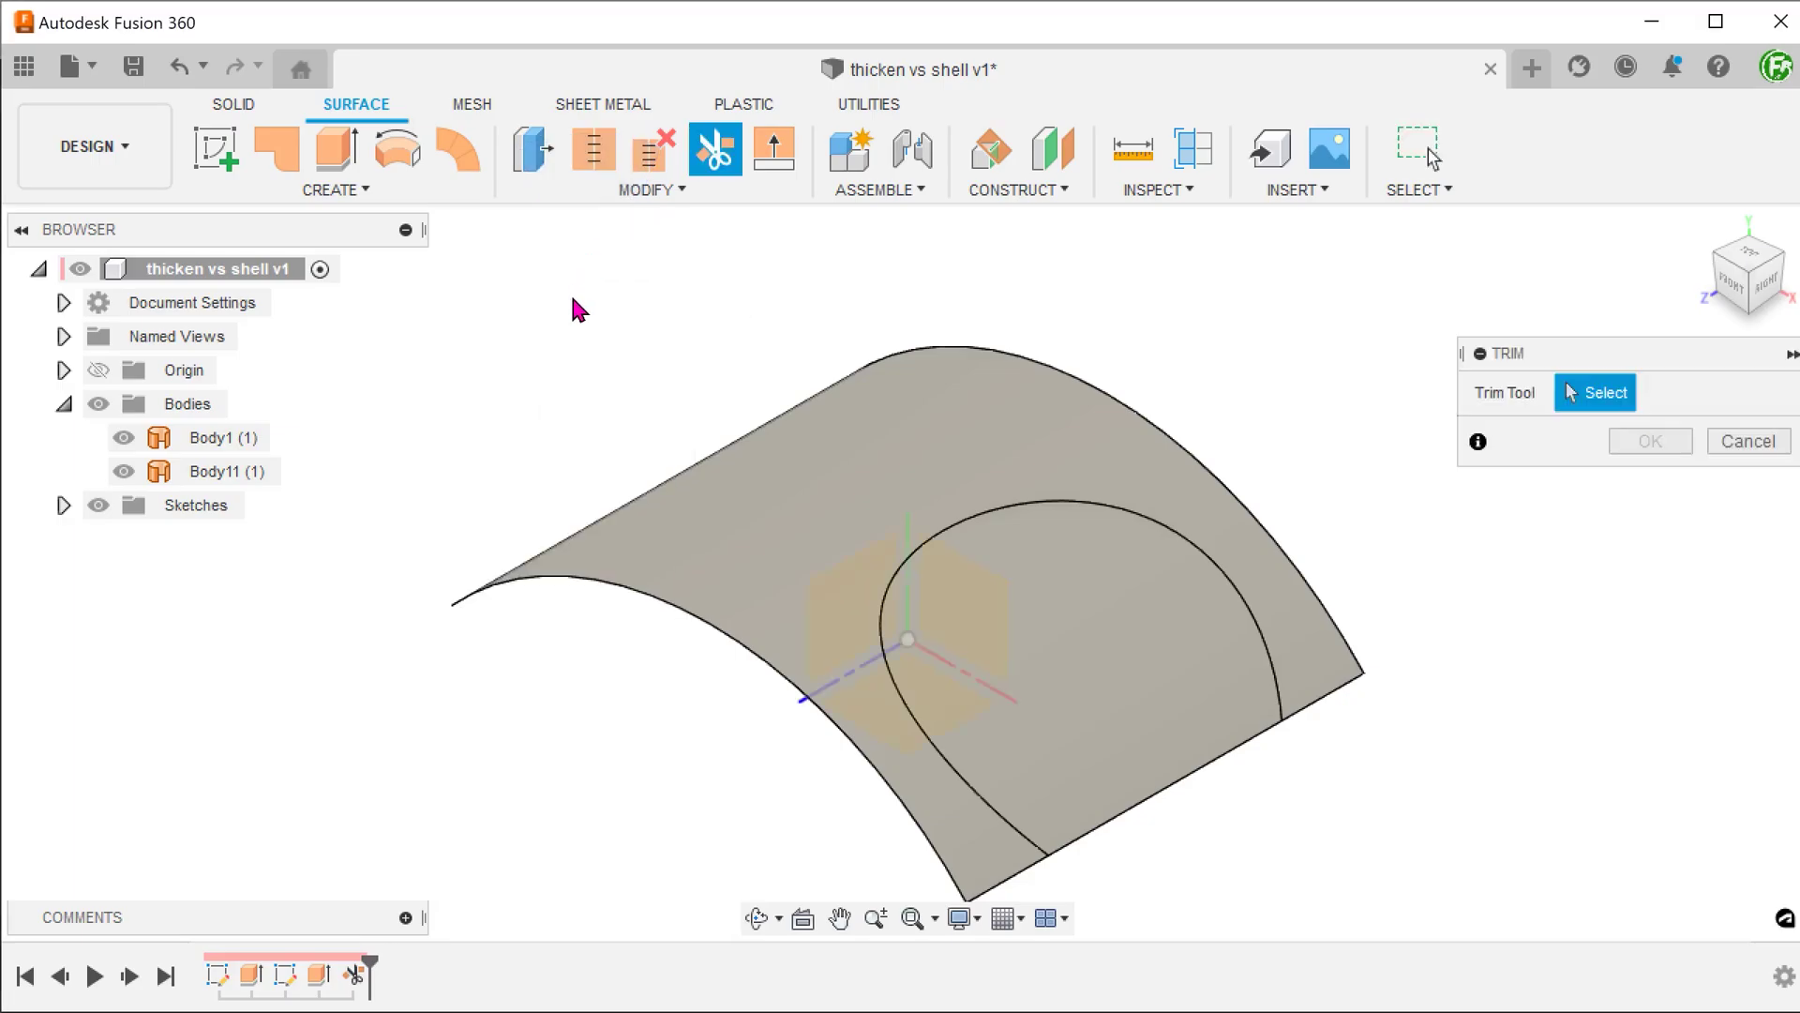
mouse_move(422, 461)
middle_mouse_down("shift")
mouse_move(479, 777)
mouse_move(1107, 665)
middle_mouse_up("shift")
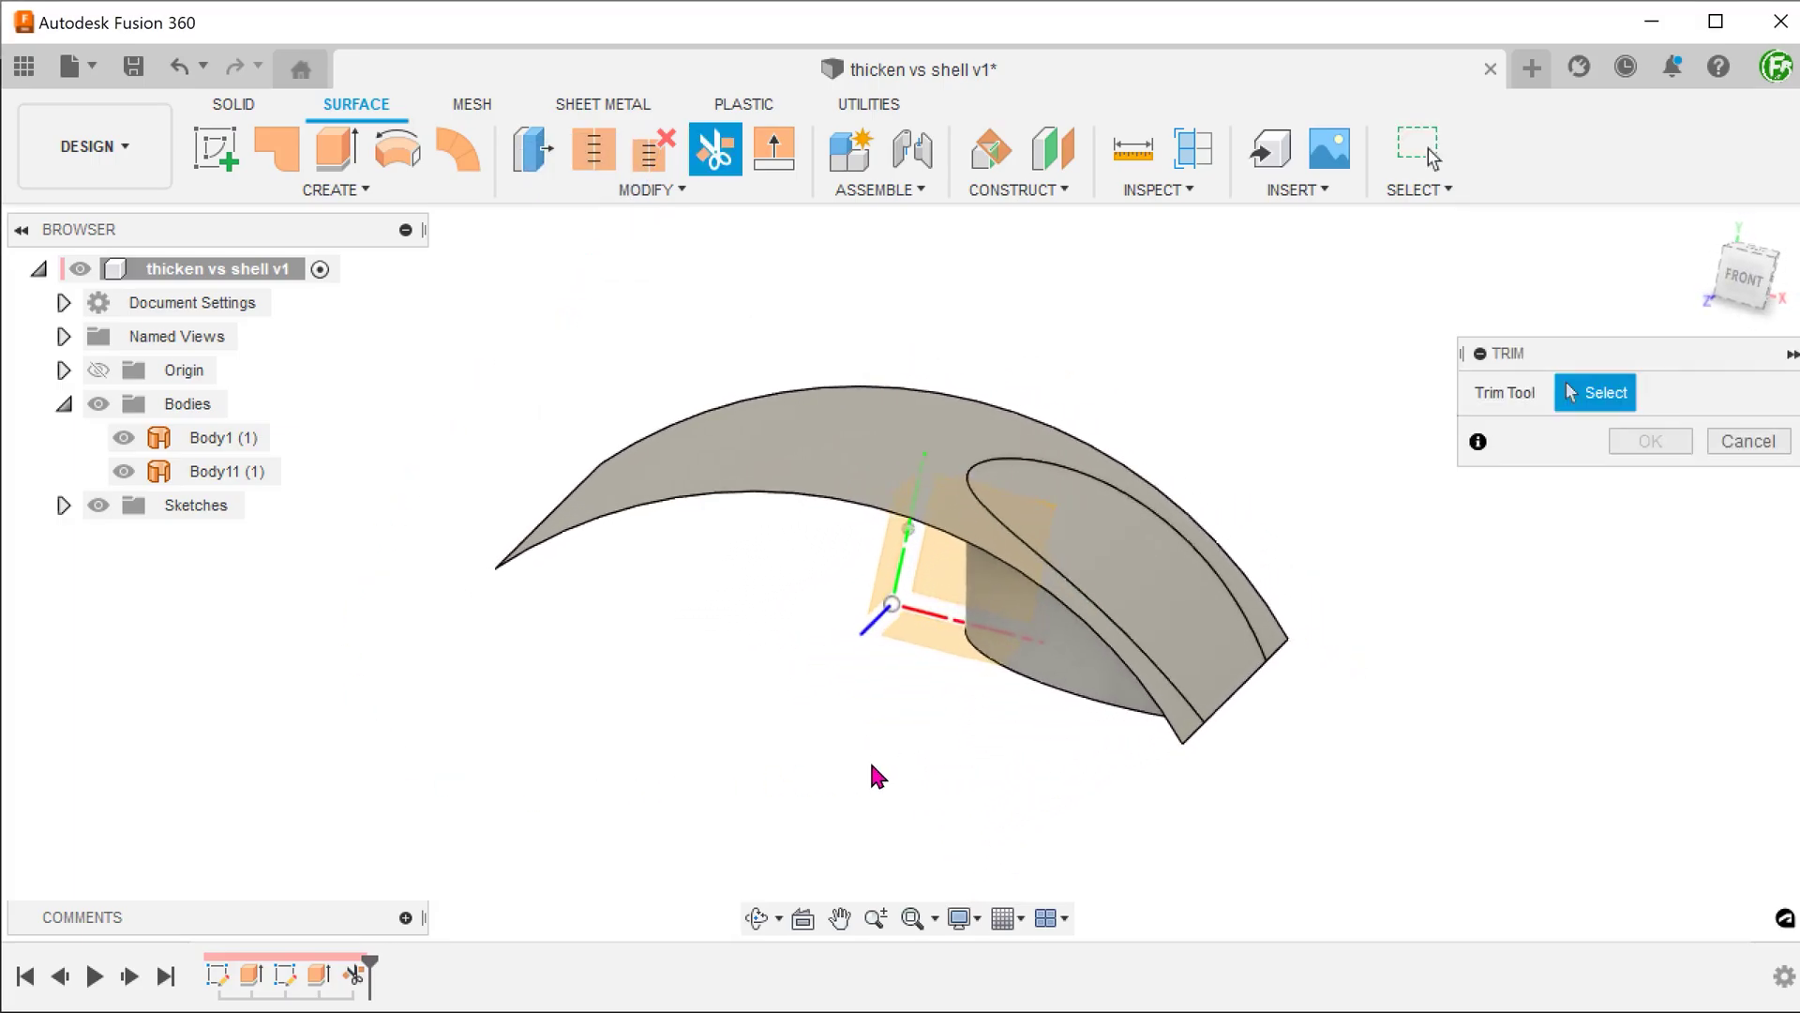
left_click(1107, 664)
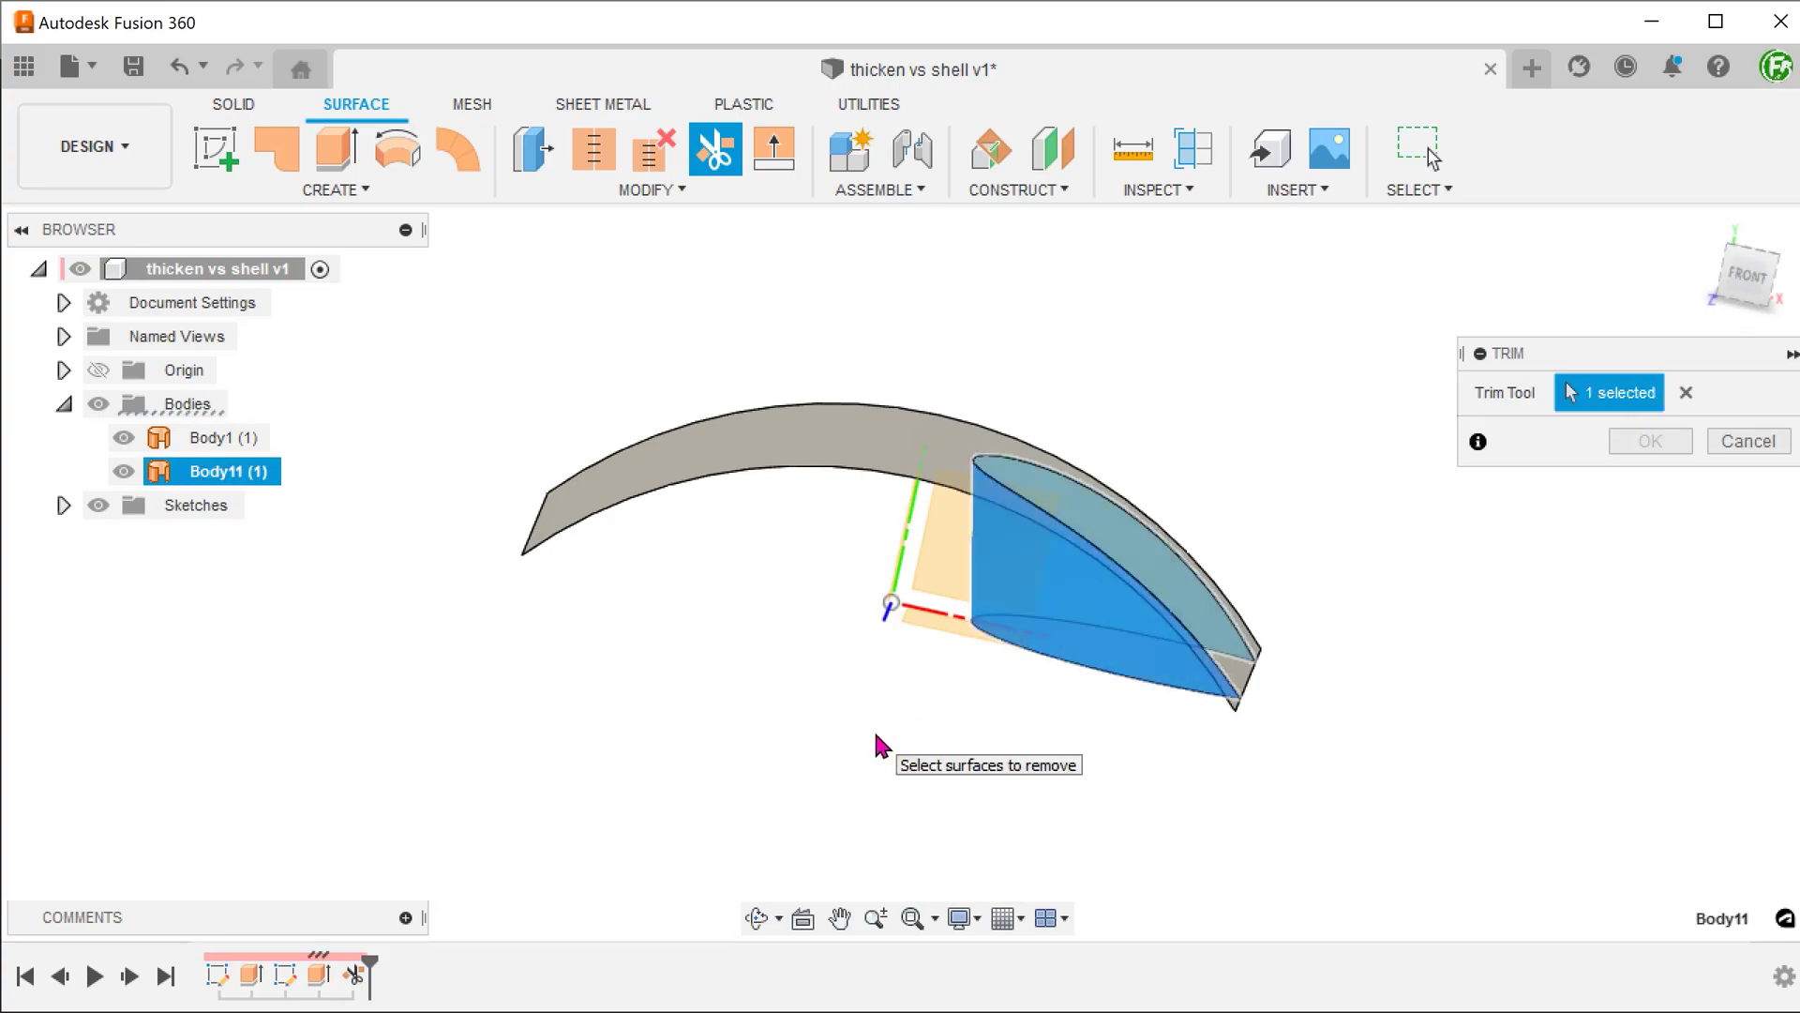
mouse_move(873, 728)
middle_mouse_down("shift")
mouse_move(1261, 791)
mouse_move(1401, 757)
middle_mouse_up("shift")
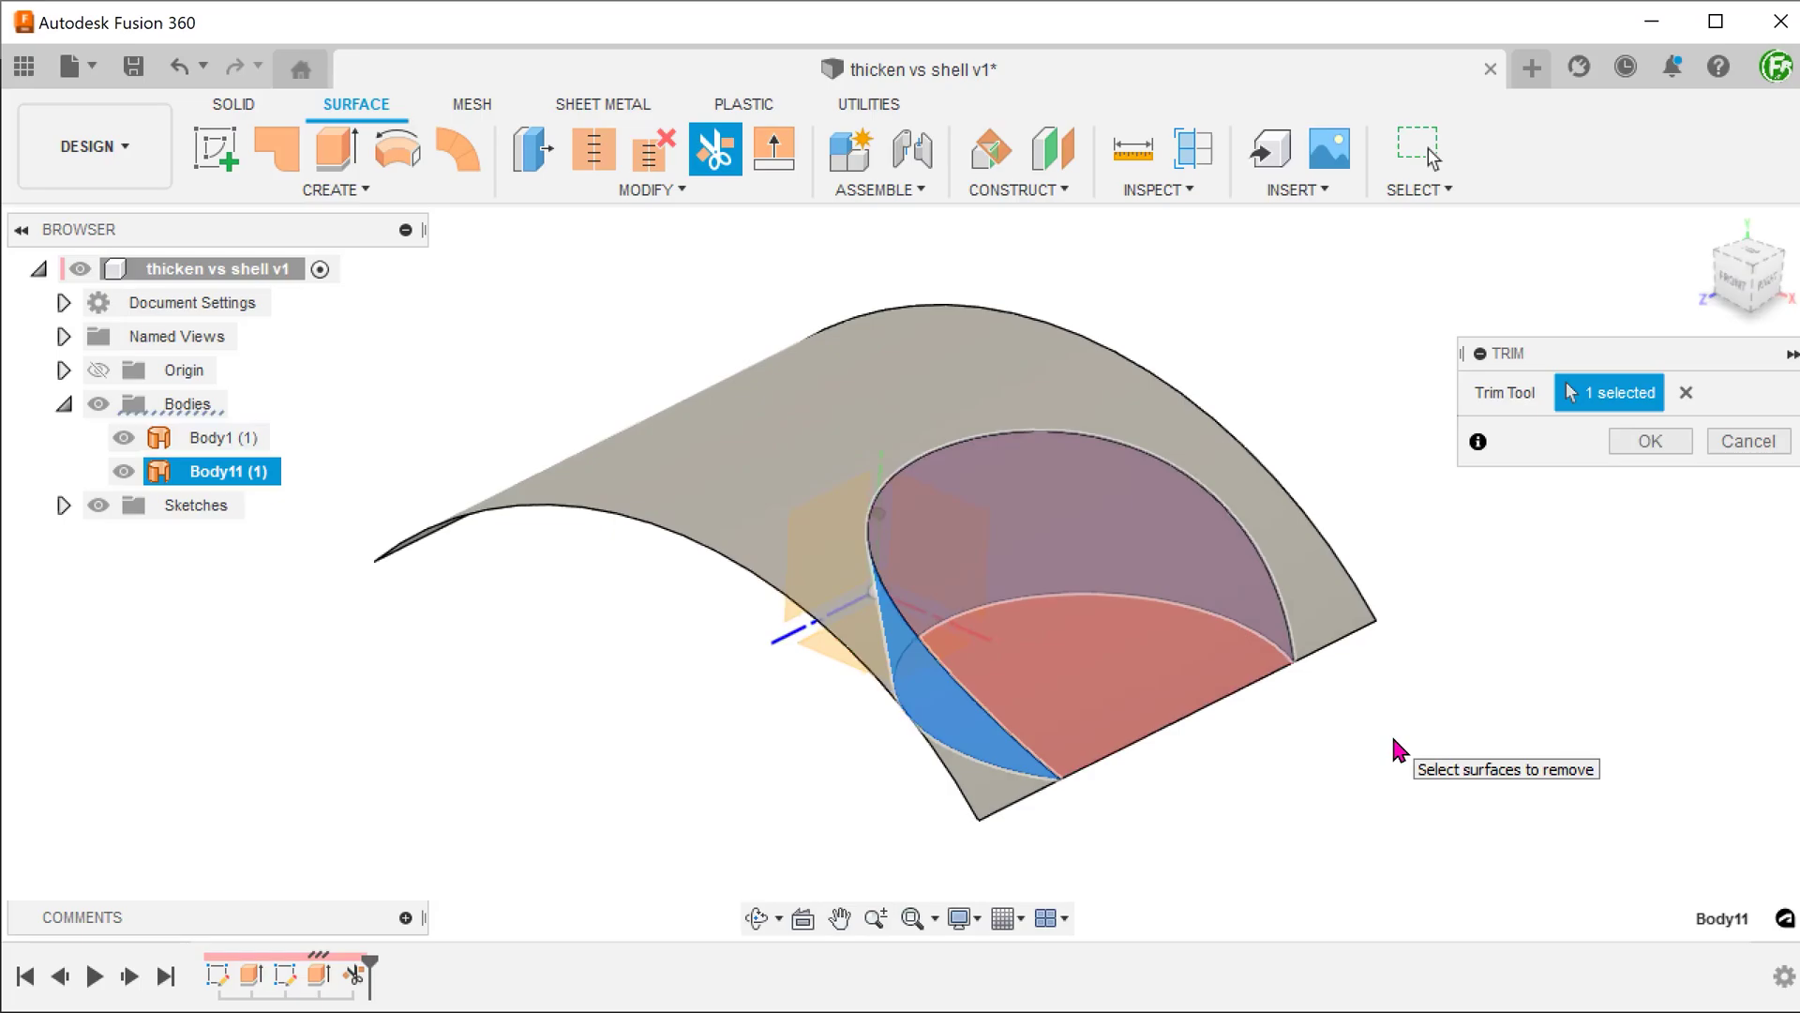
left_click(1640, 445)
mouse_move(1359, 736)
middle_mouse_down("shift")
mouse_move(1243, 784)
mouse_move(708, 800)
middle_mouse_up("shift")
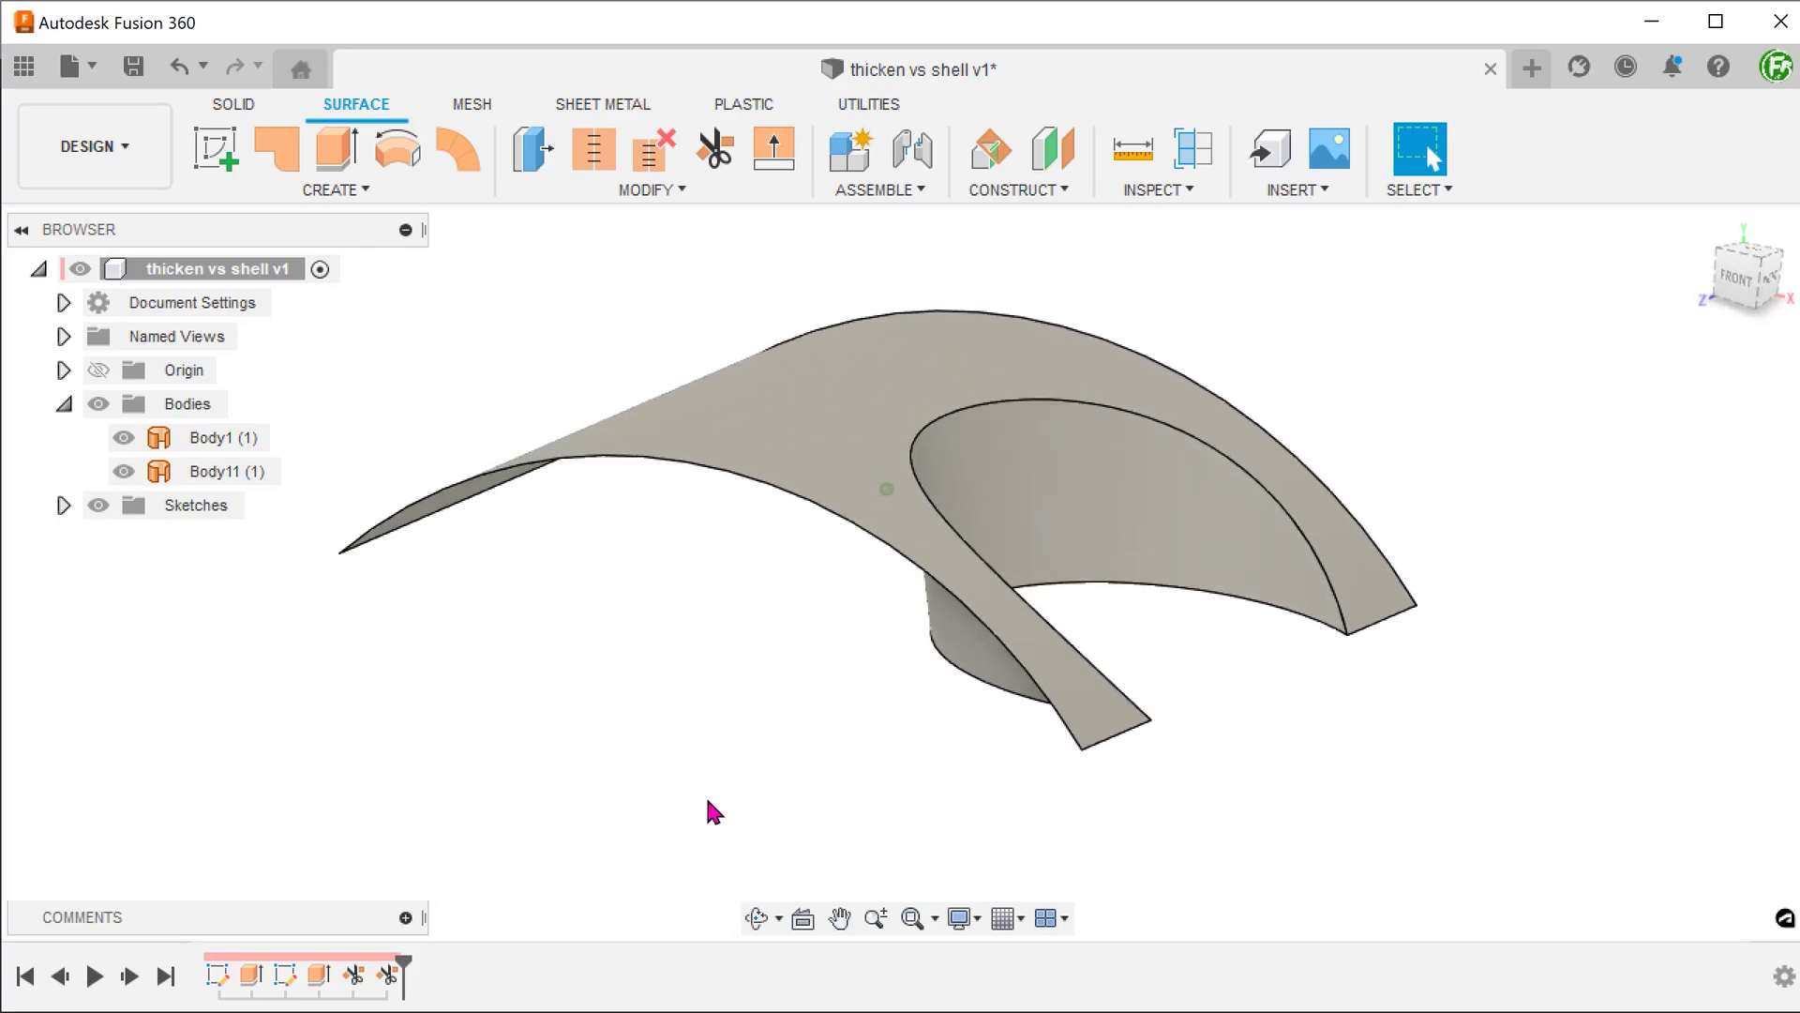
Step: Identify Body1 and Body11 by selecting each in the Browser and the canvas
left_click(225, 440)
left_click(325, 608)
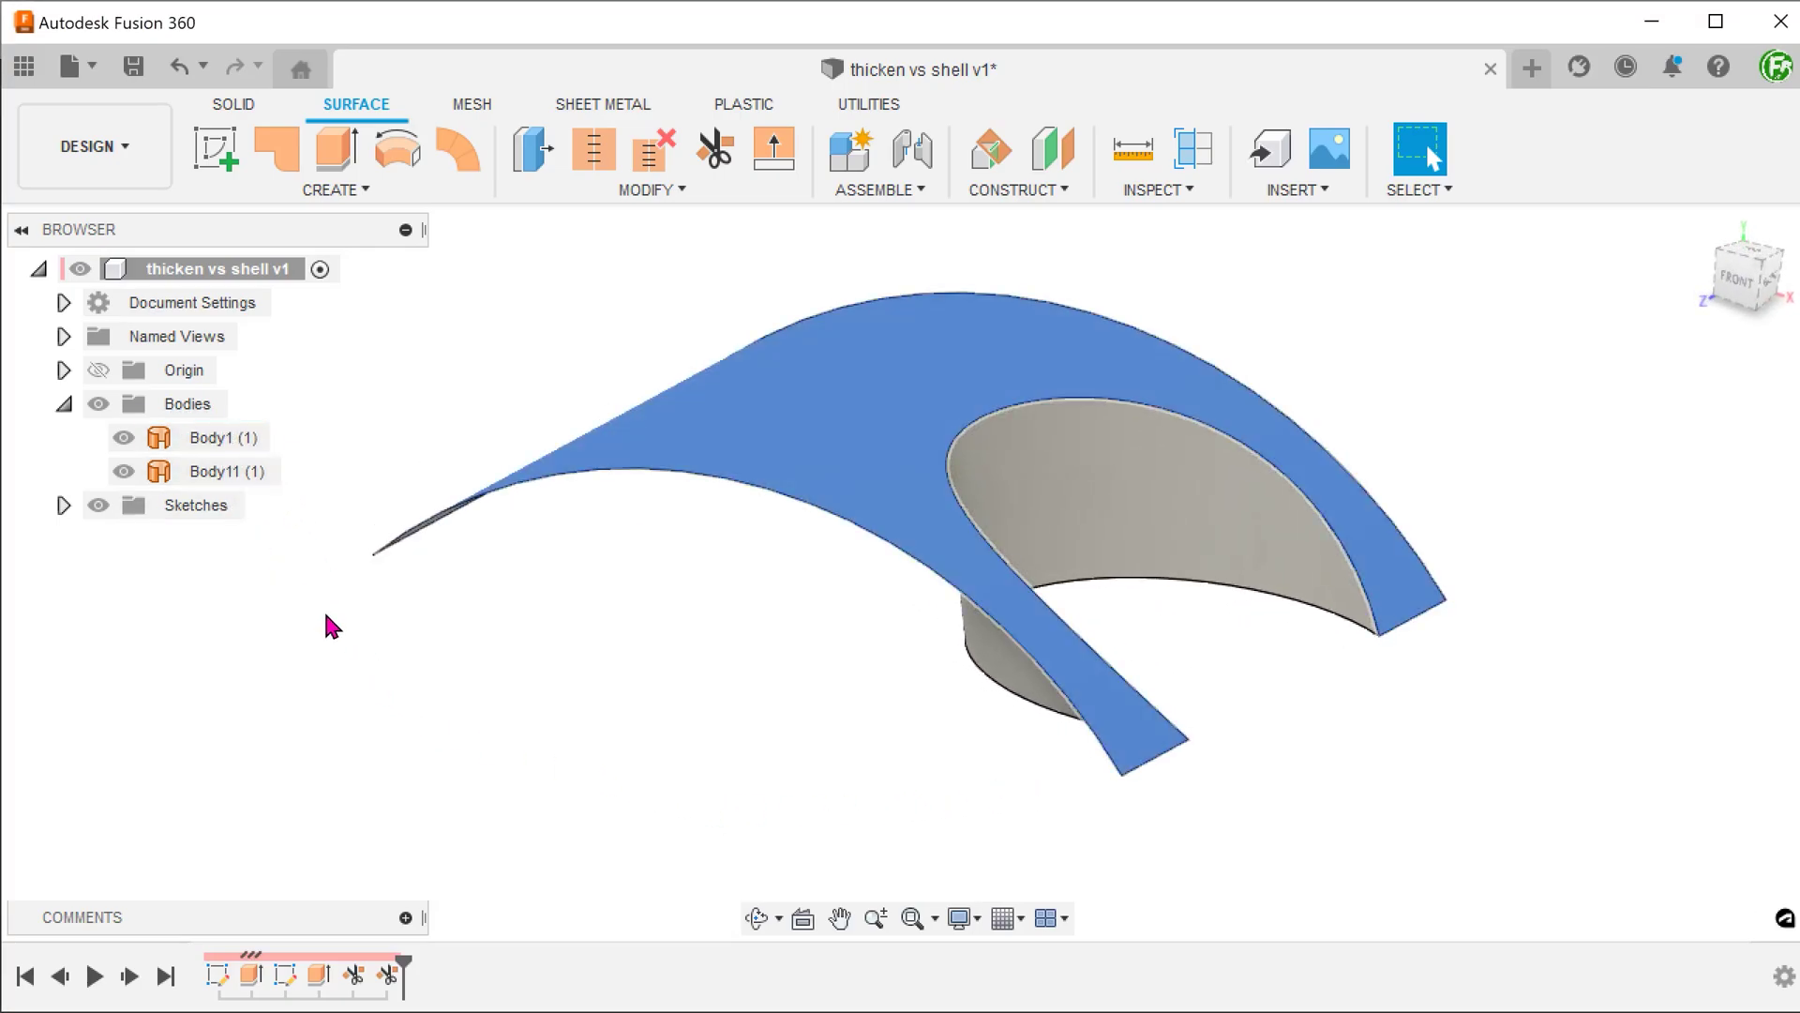
left_click(214, 476)
left_click(559, 703)
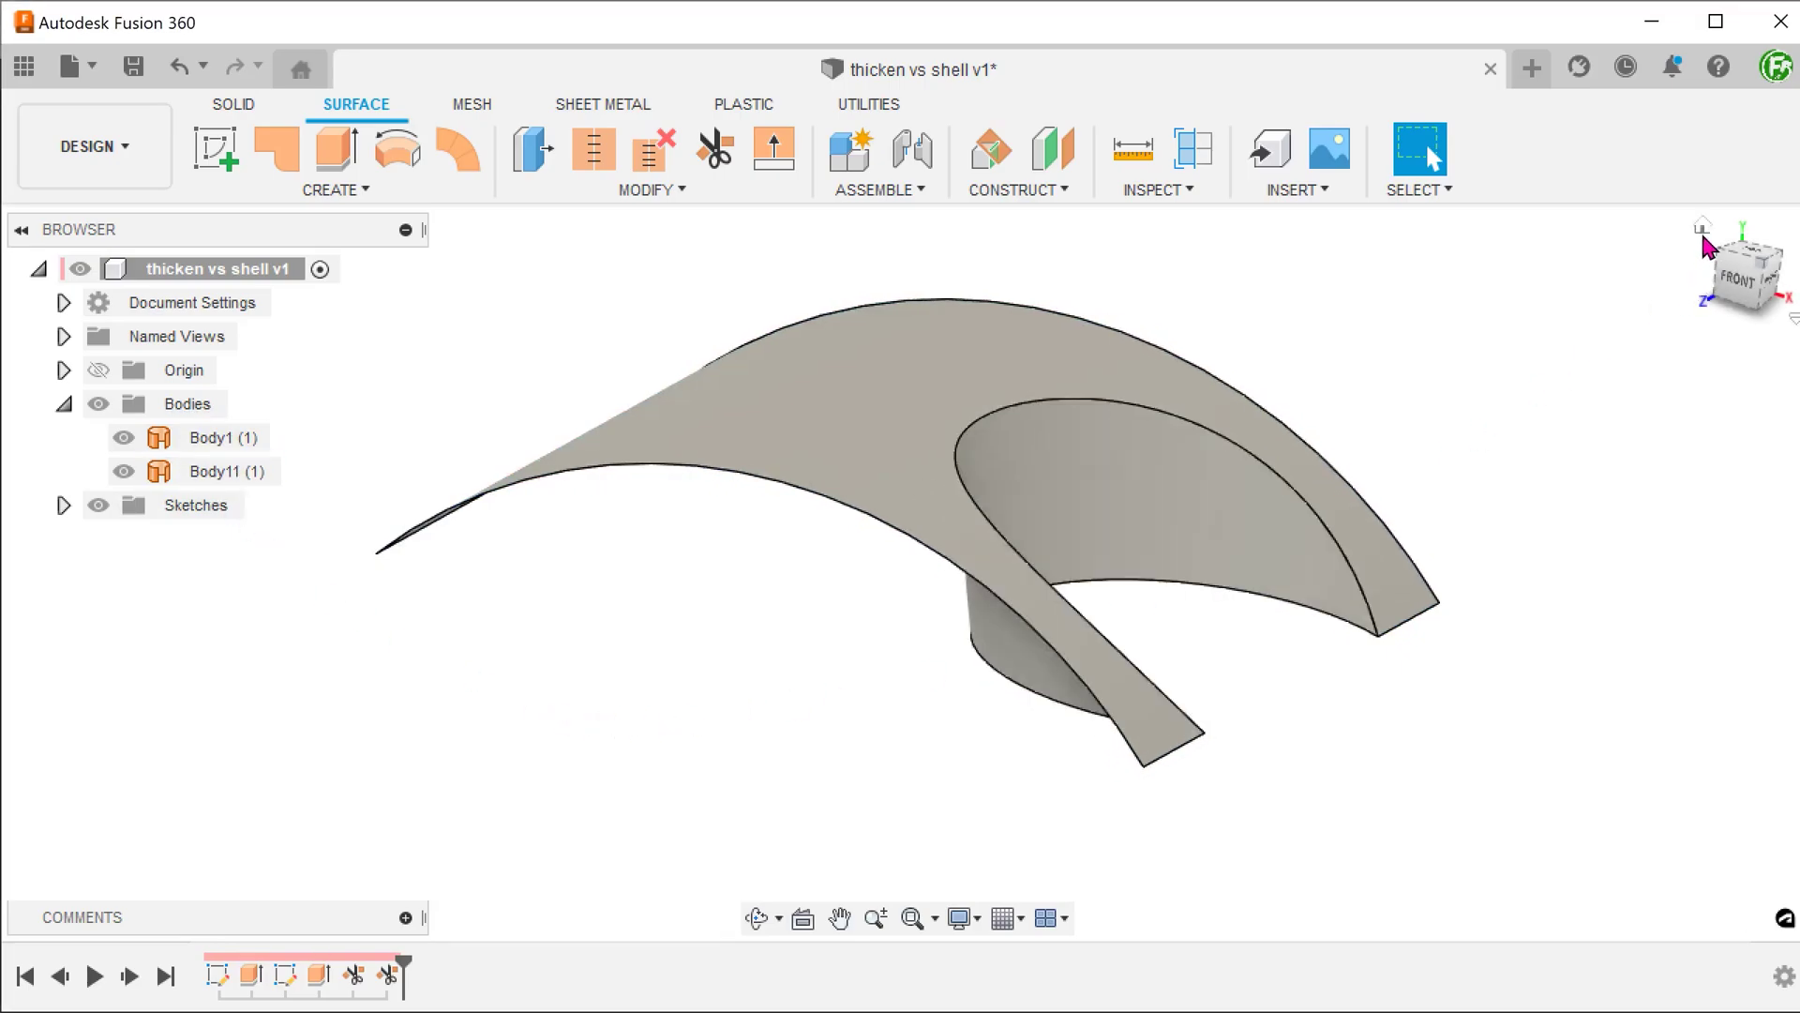
middle_click_drag(1448, 450, 1042, 285, "shift")
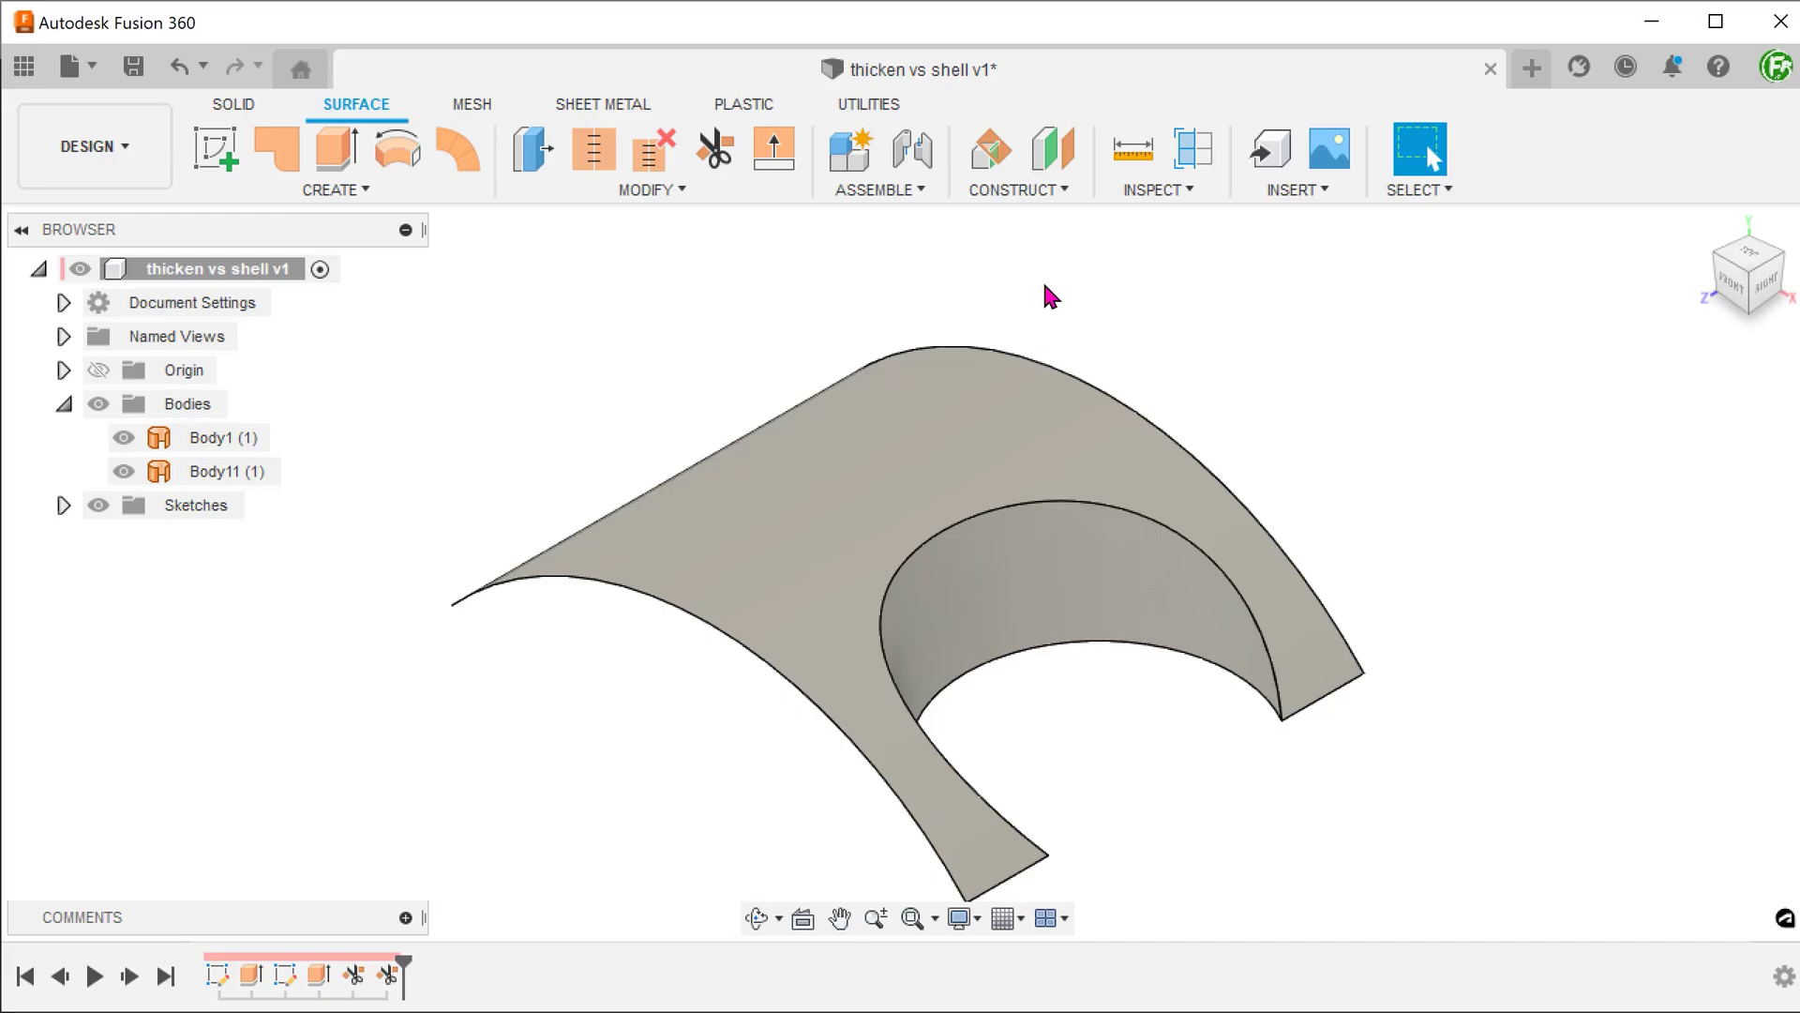
Step: Stitch Body1 and Body11 into a single body, Body18
left_click(647, 192)
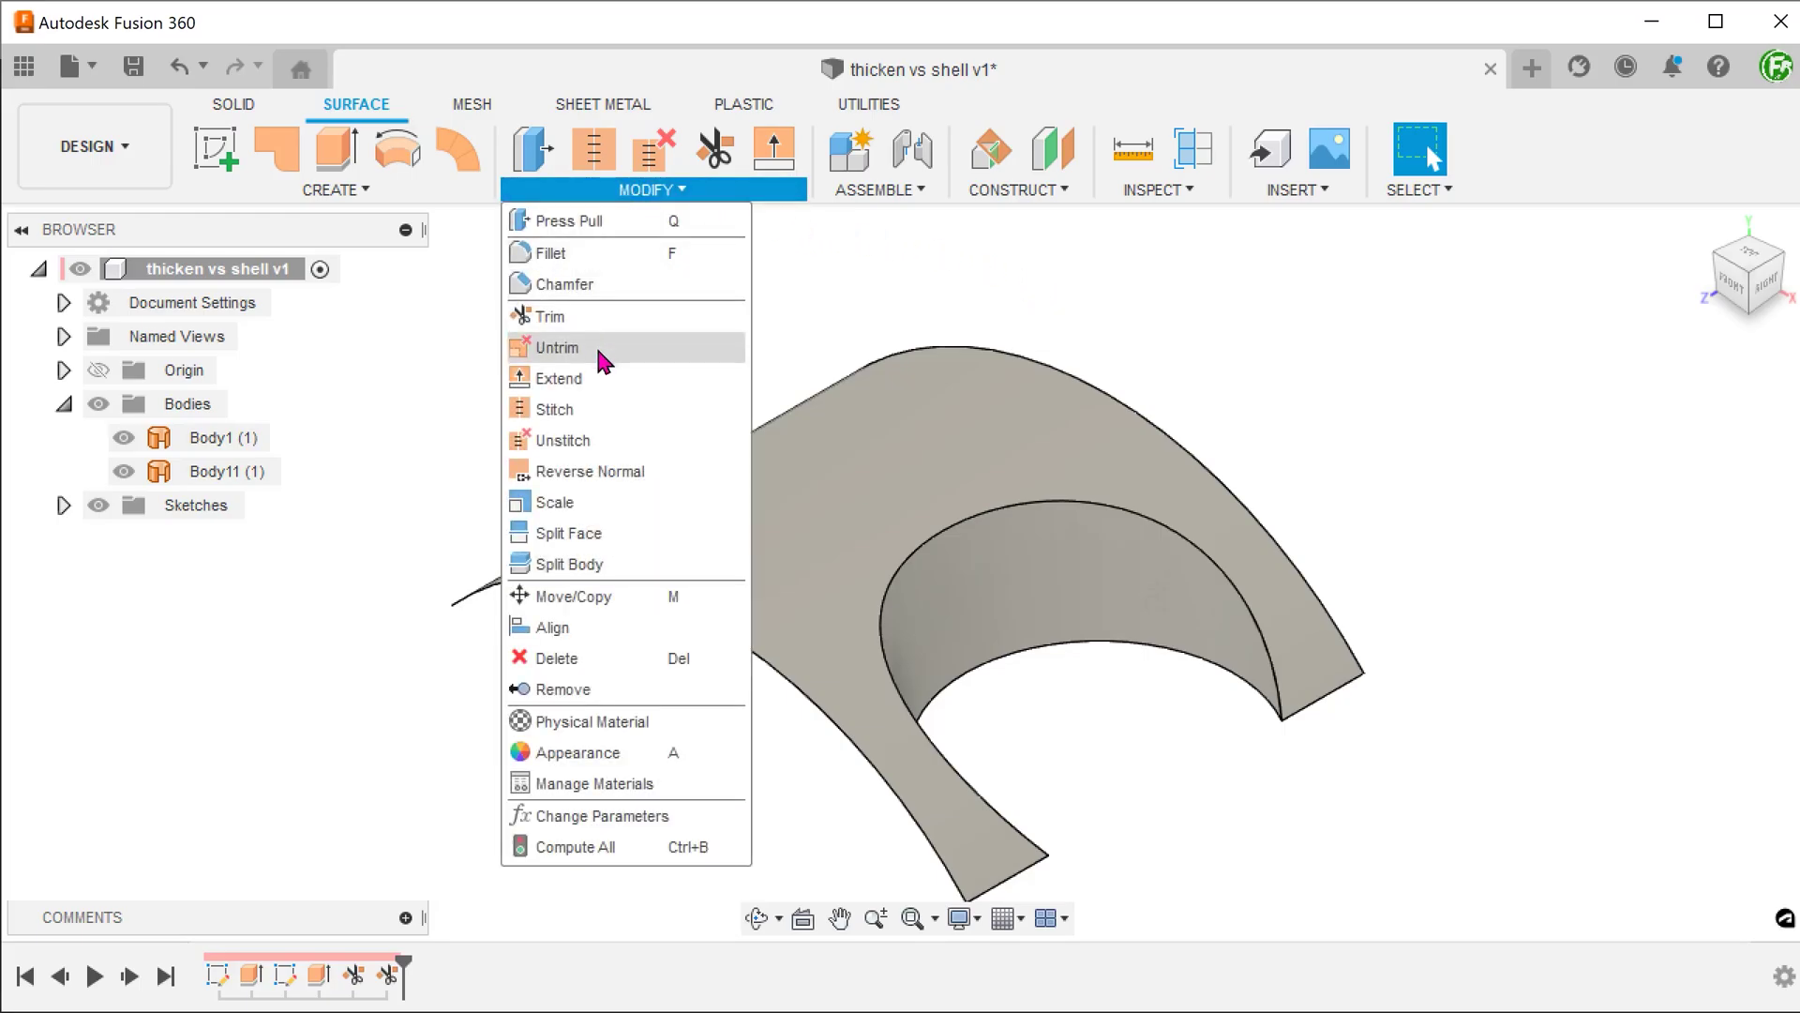
left_click(608, 423)
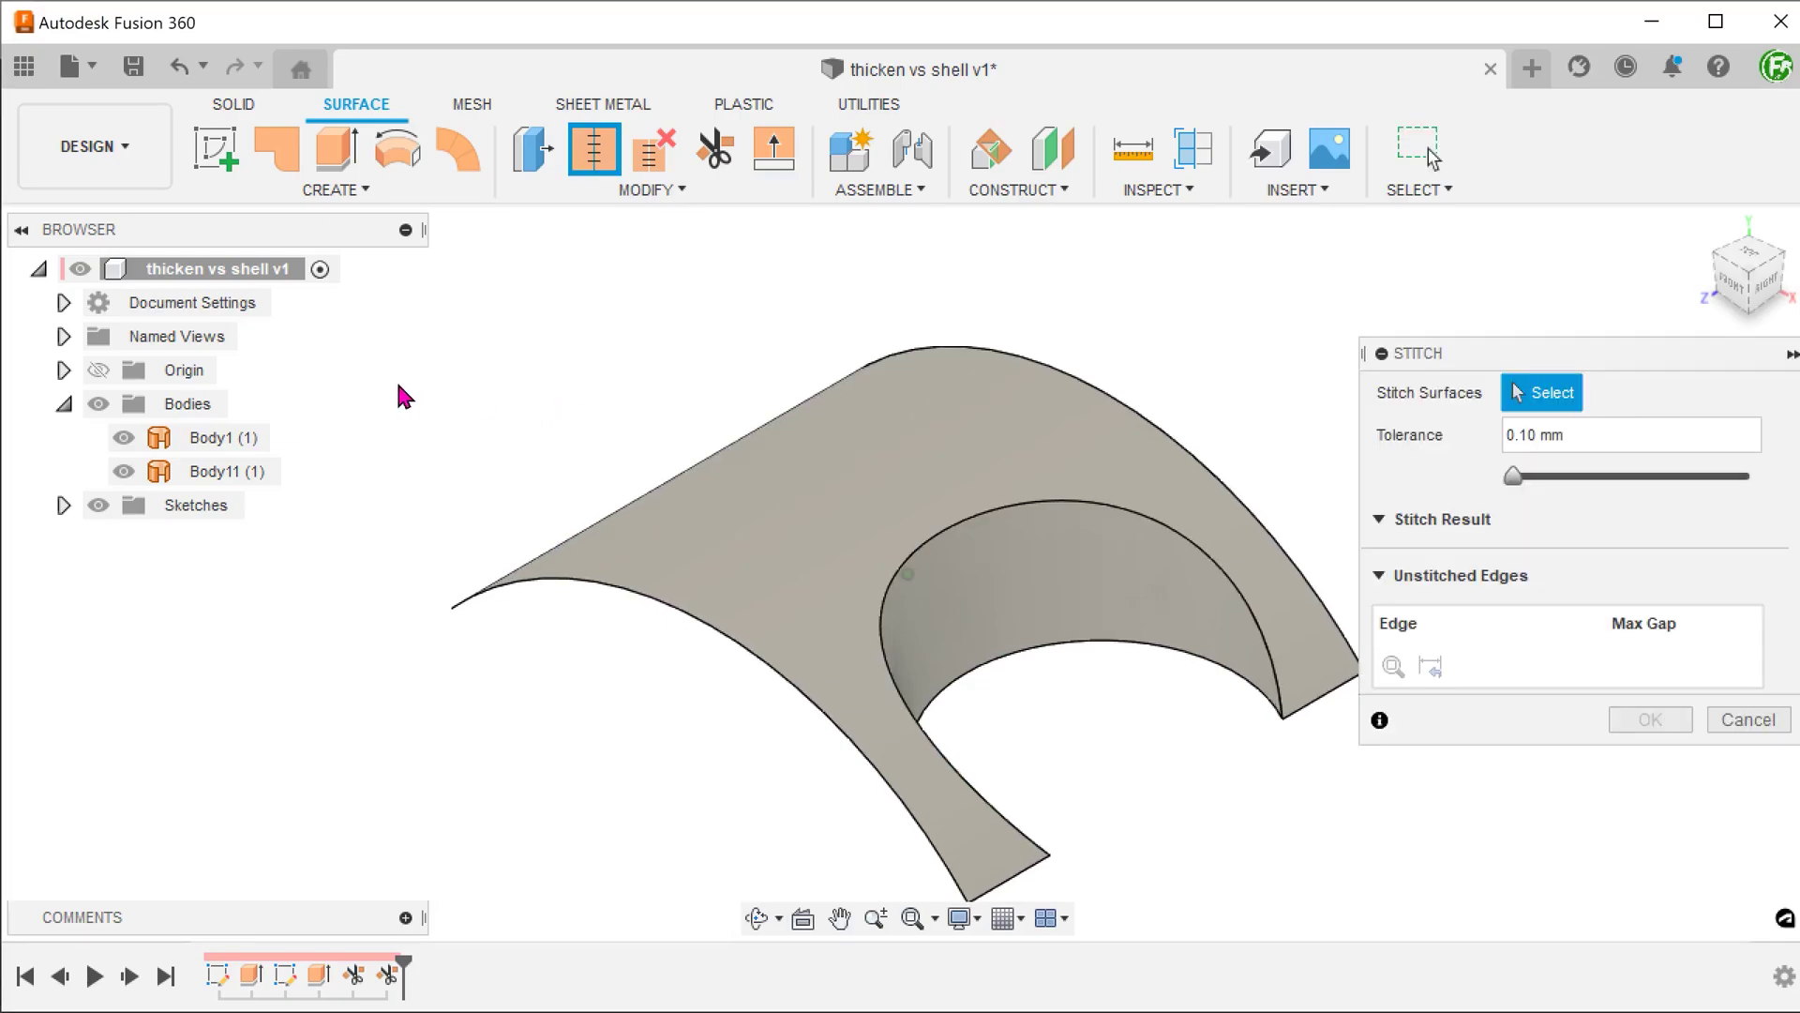
scroll(399, 394, "down", 3)
left_click_drag(454, 336, 1221, 777)
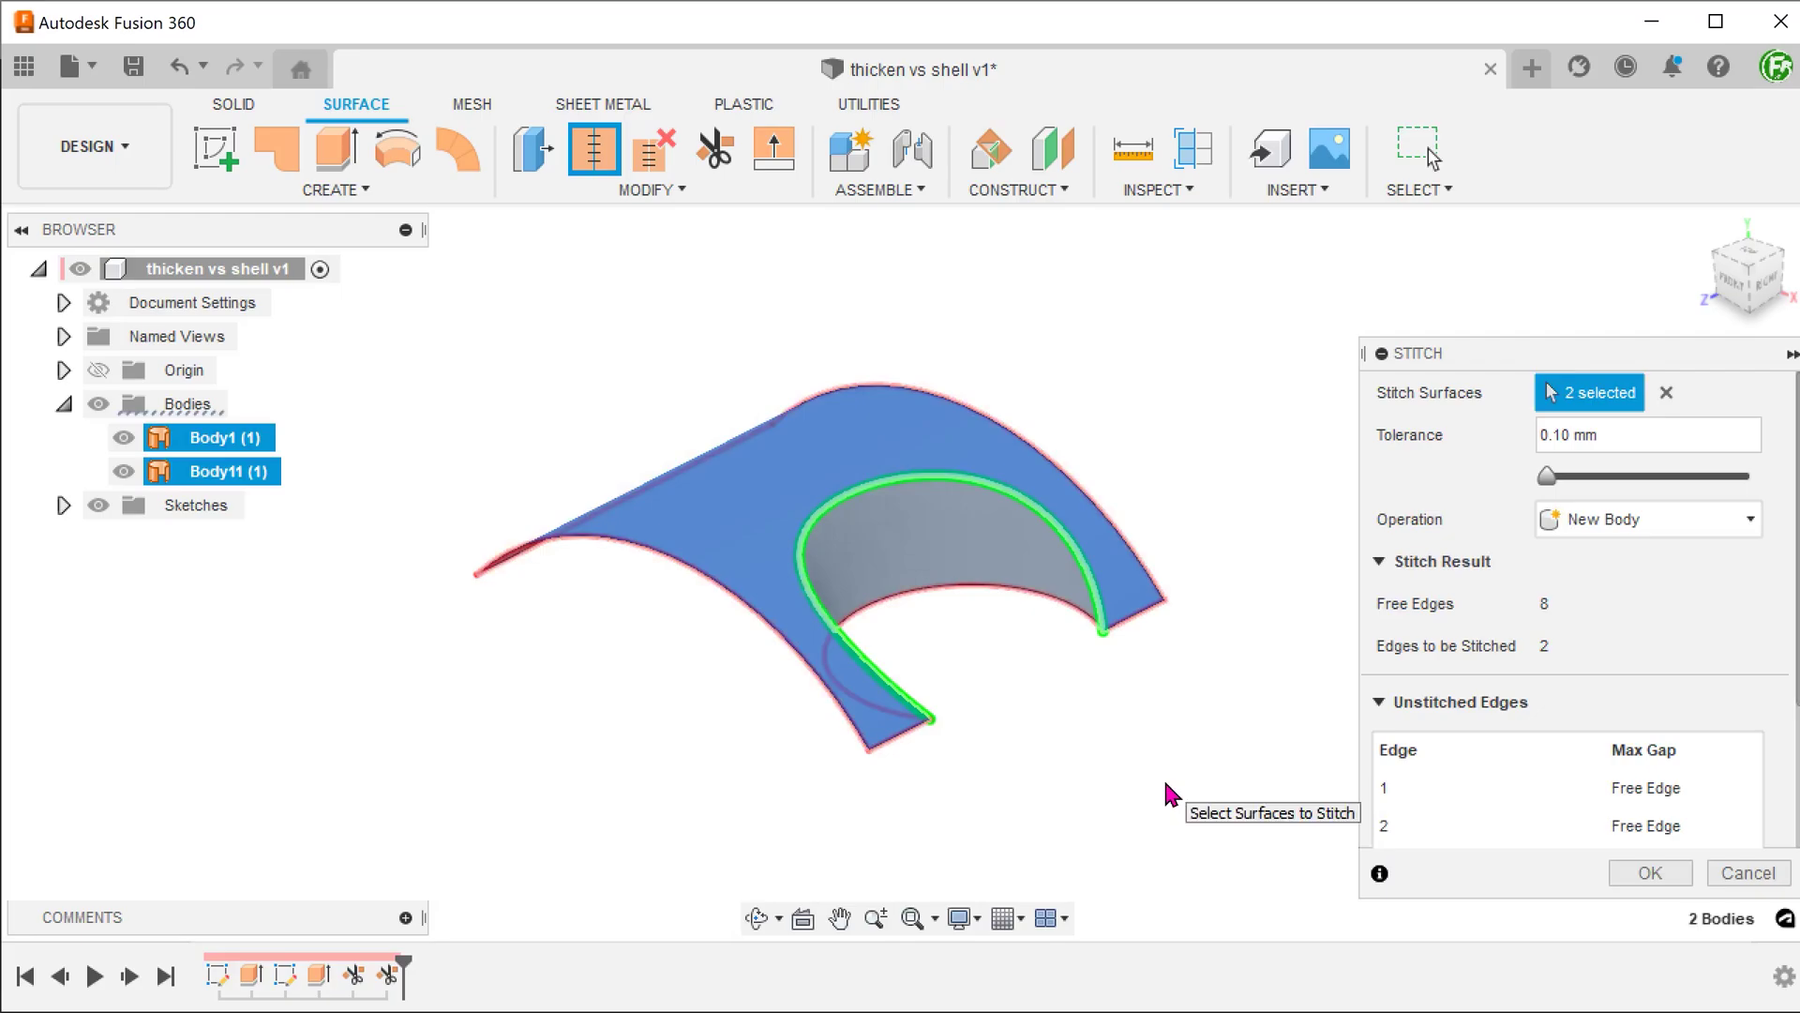
left_click(1645, 874)
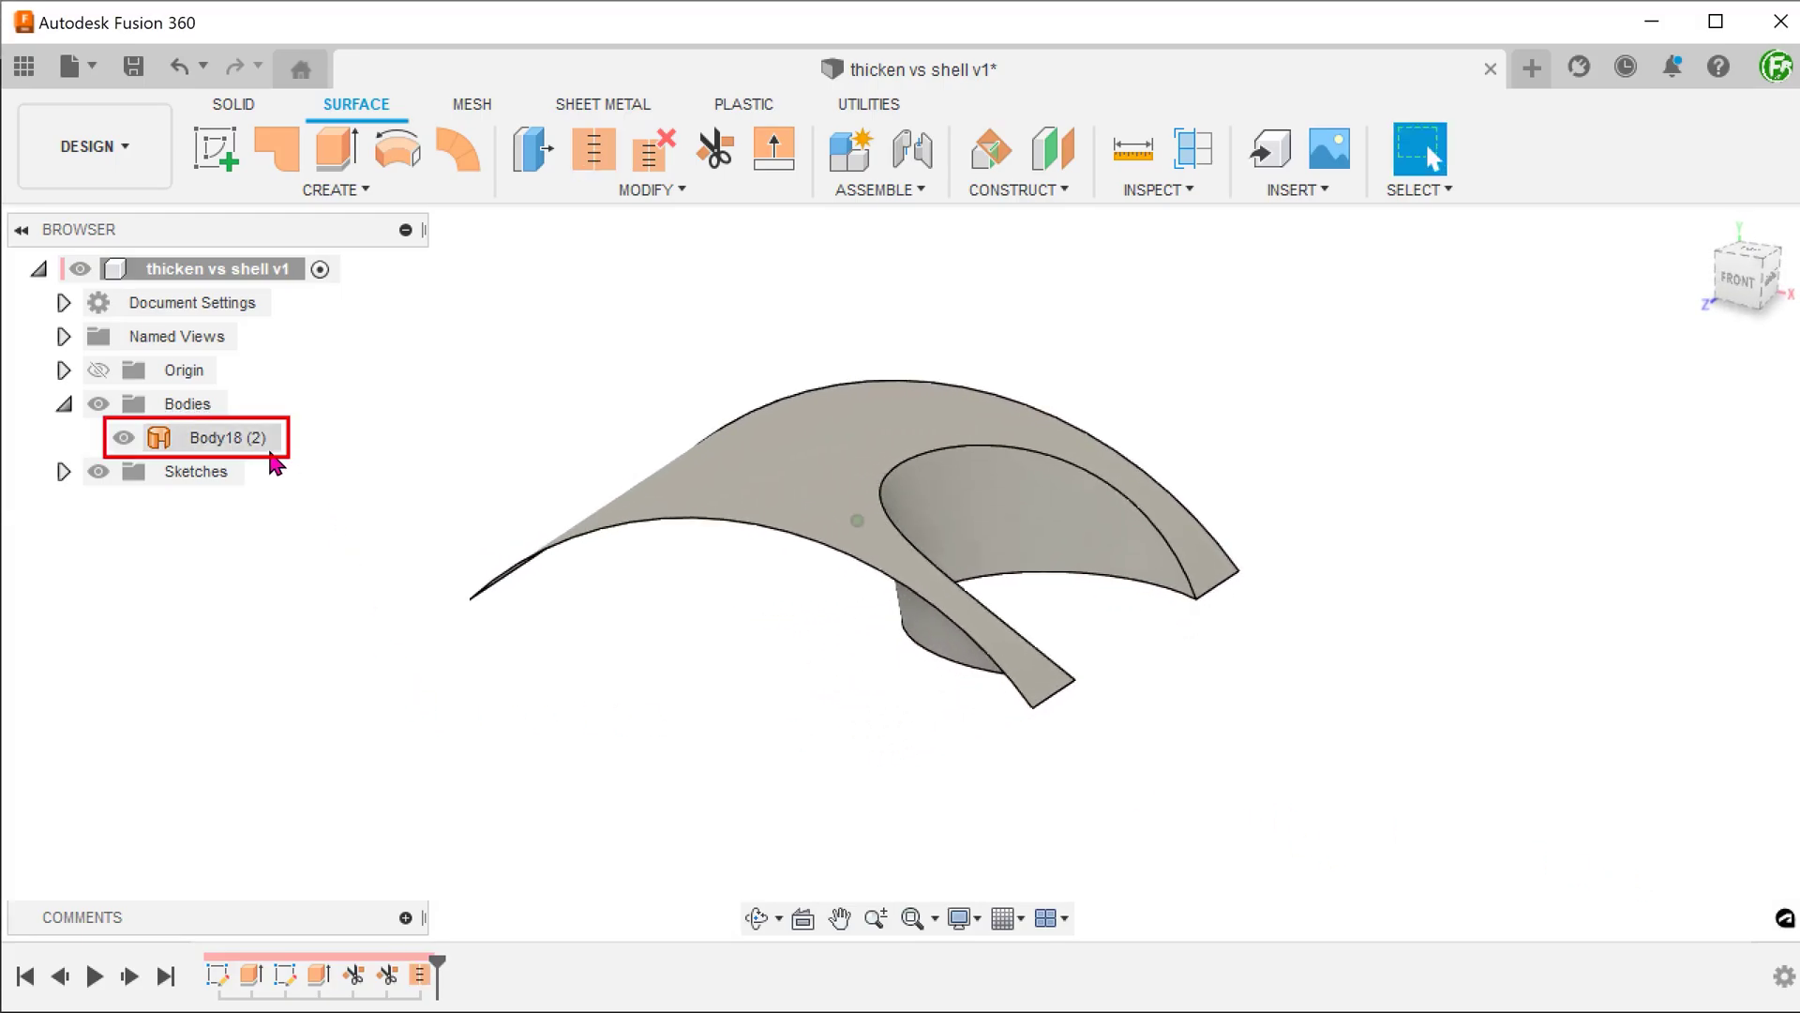
left_click(321, 720)
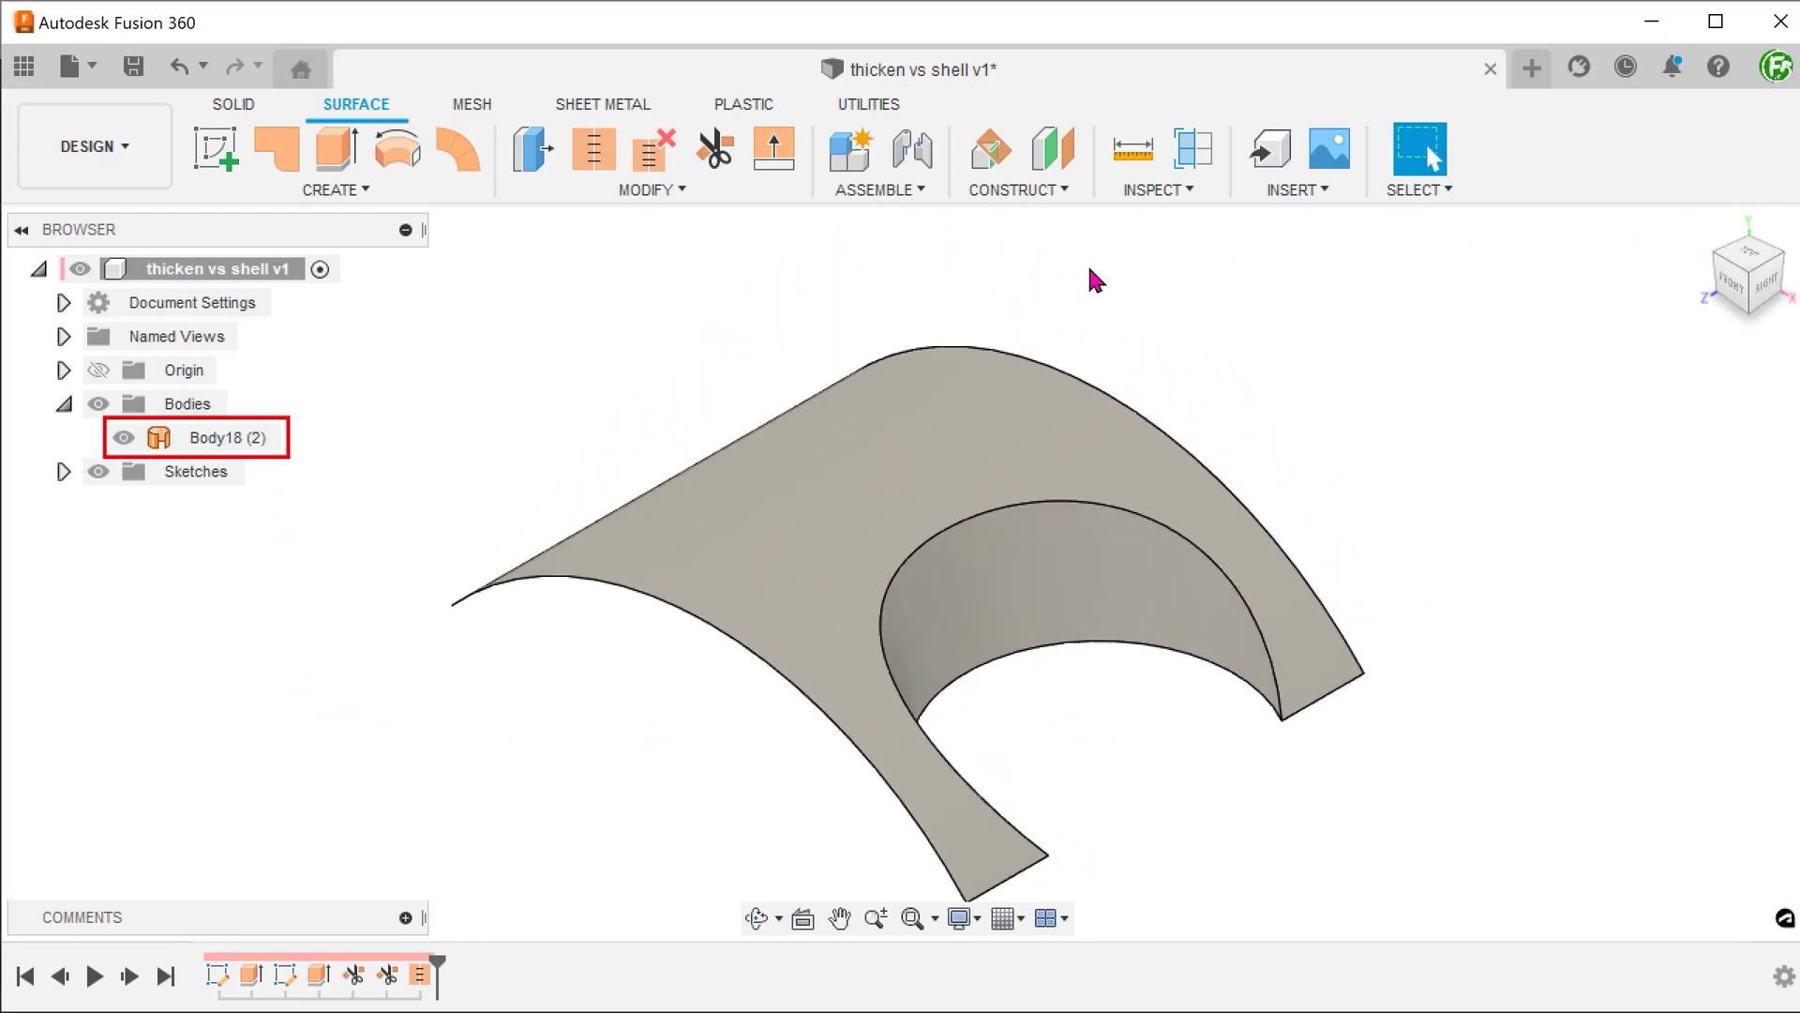
key("f")
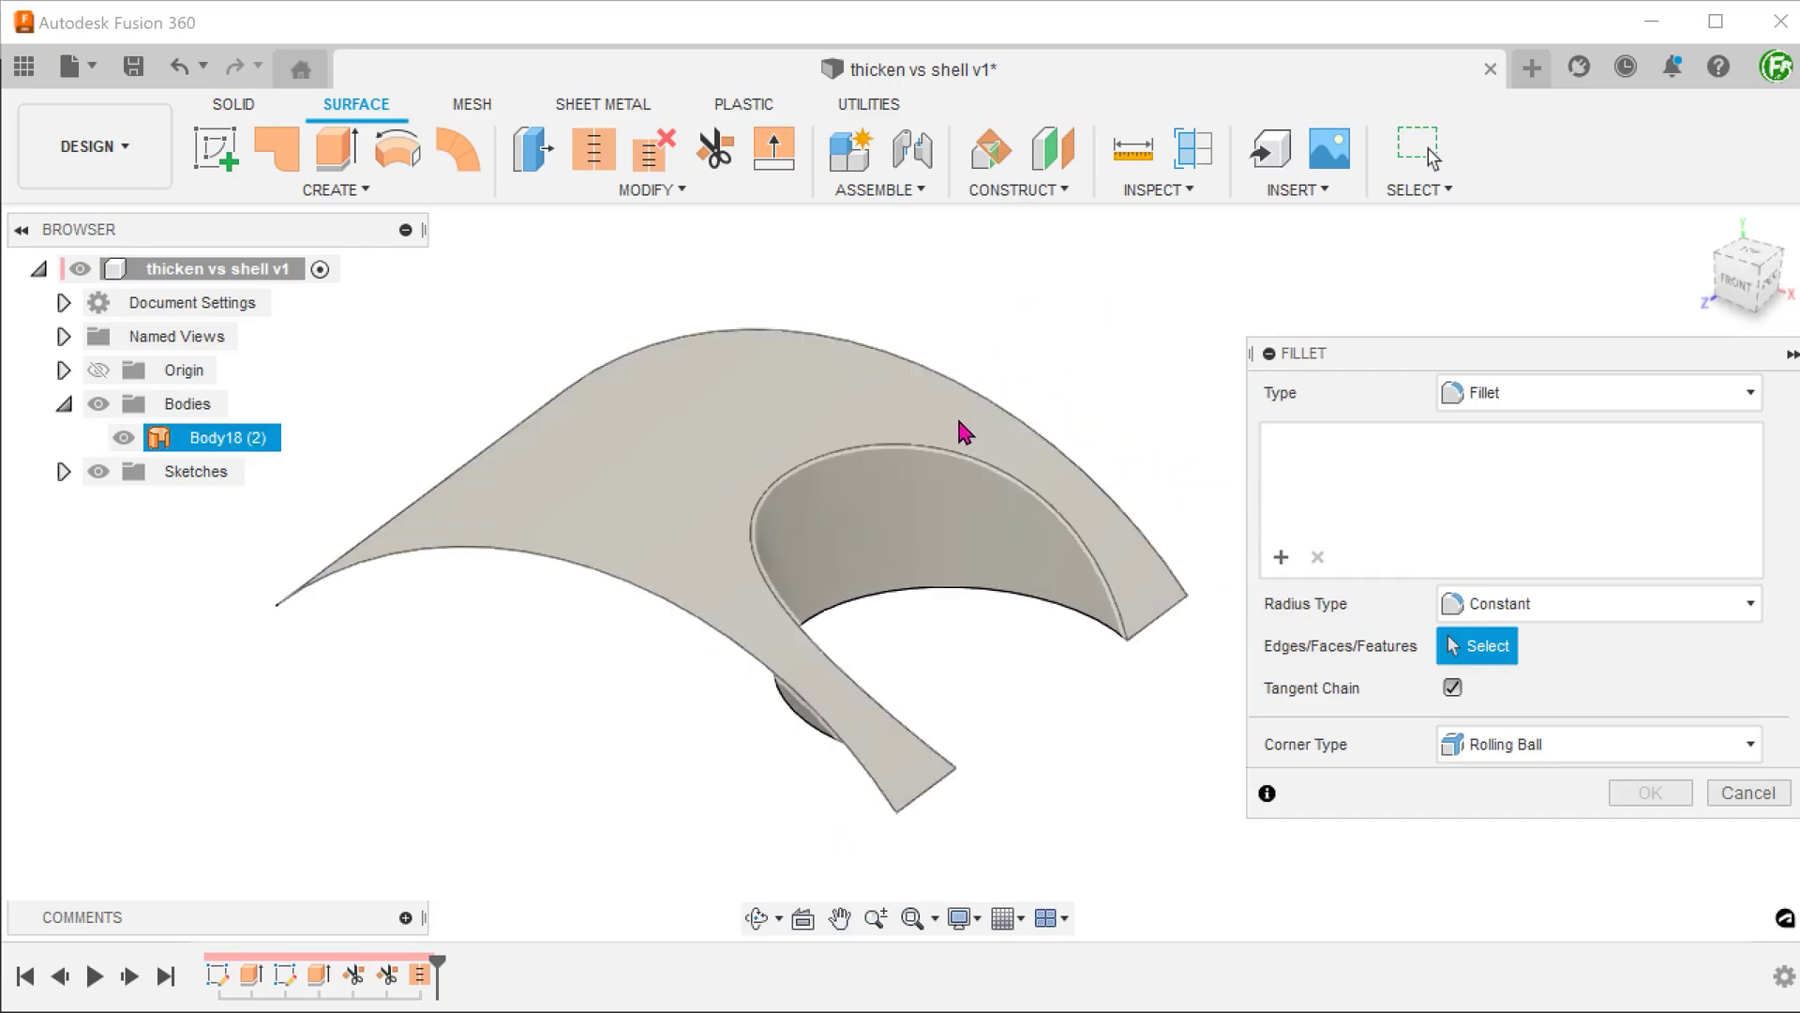
Step: Fillet the cutout's top edge where the cup meets the arch with a 10 mm radius
left_click(954, 463)
type("10")
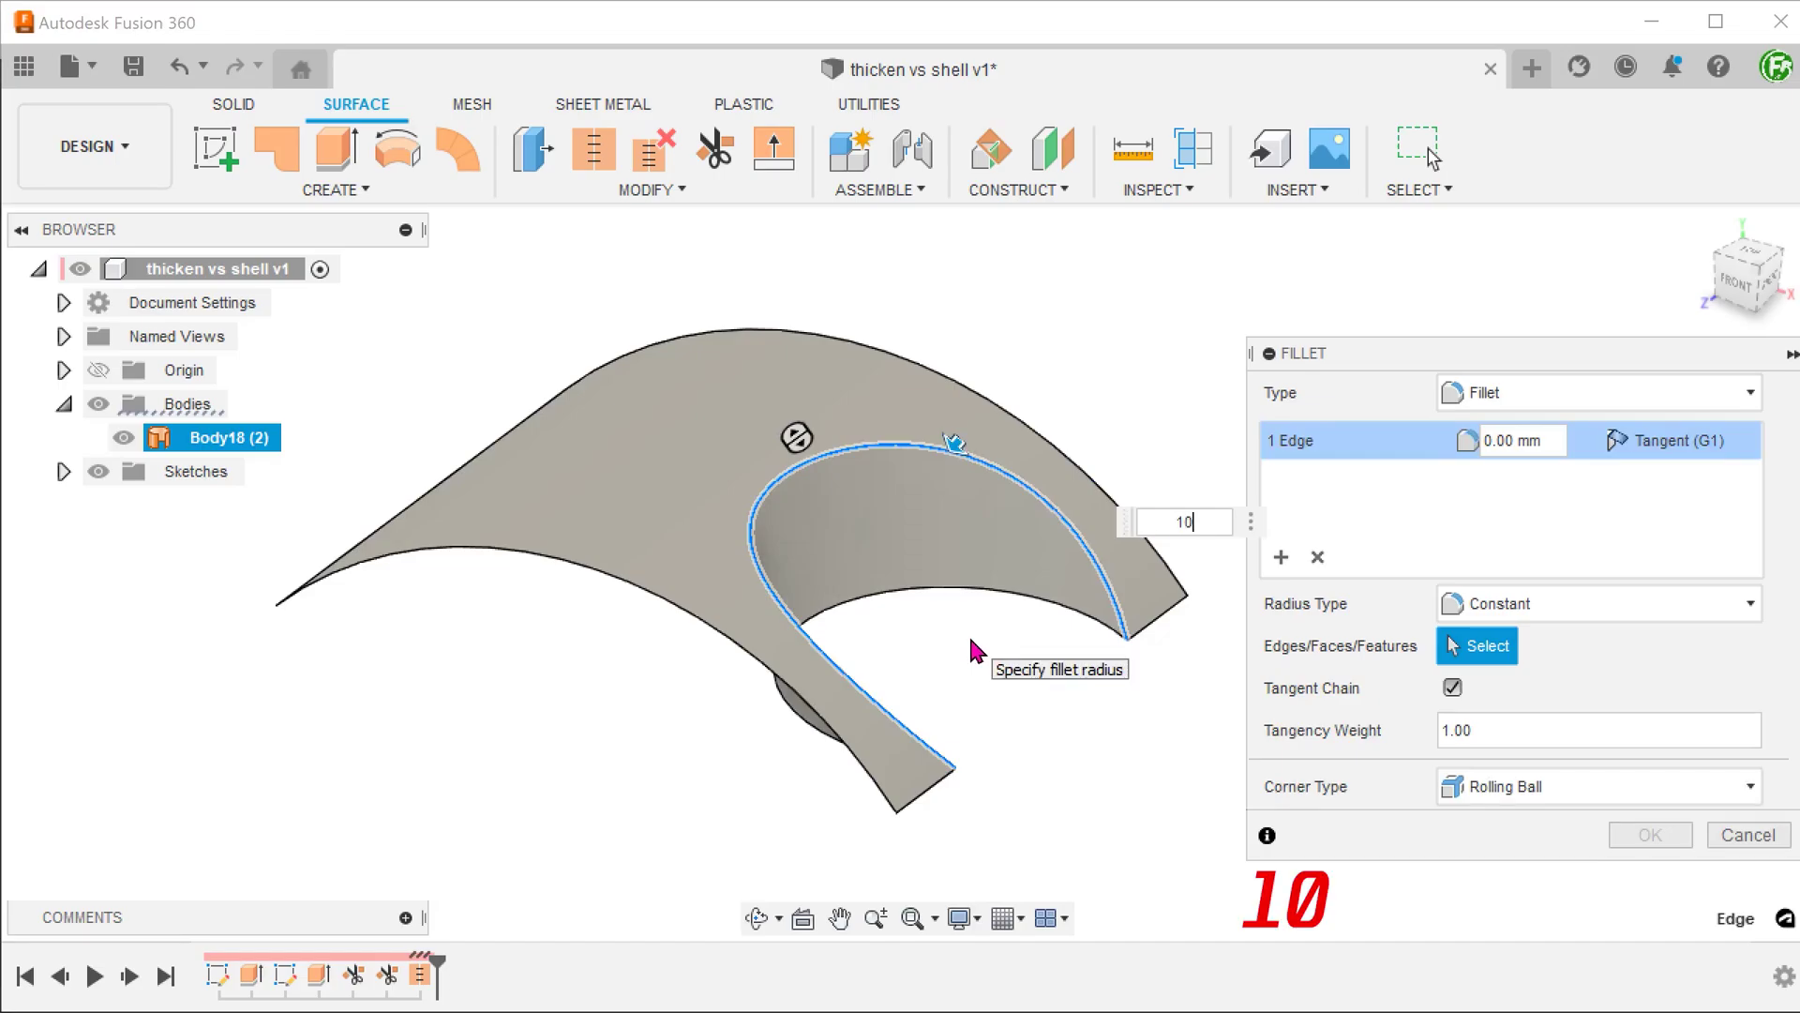
middle_click_drag(971, 650, 549, 780, "shift")
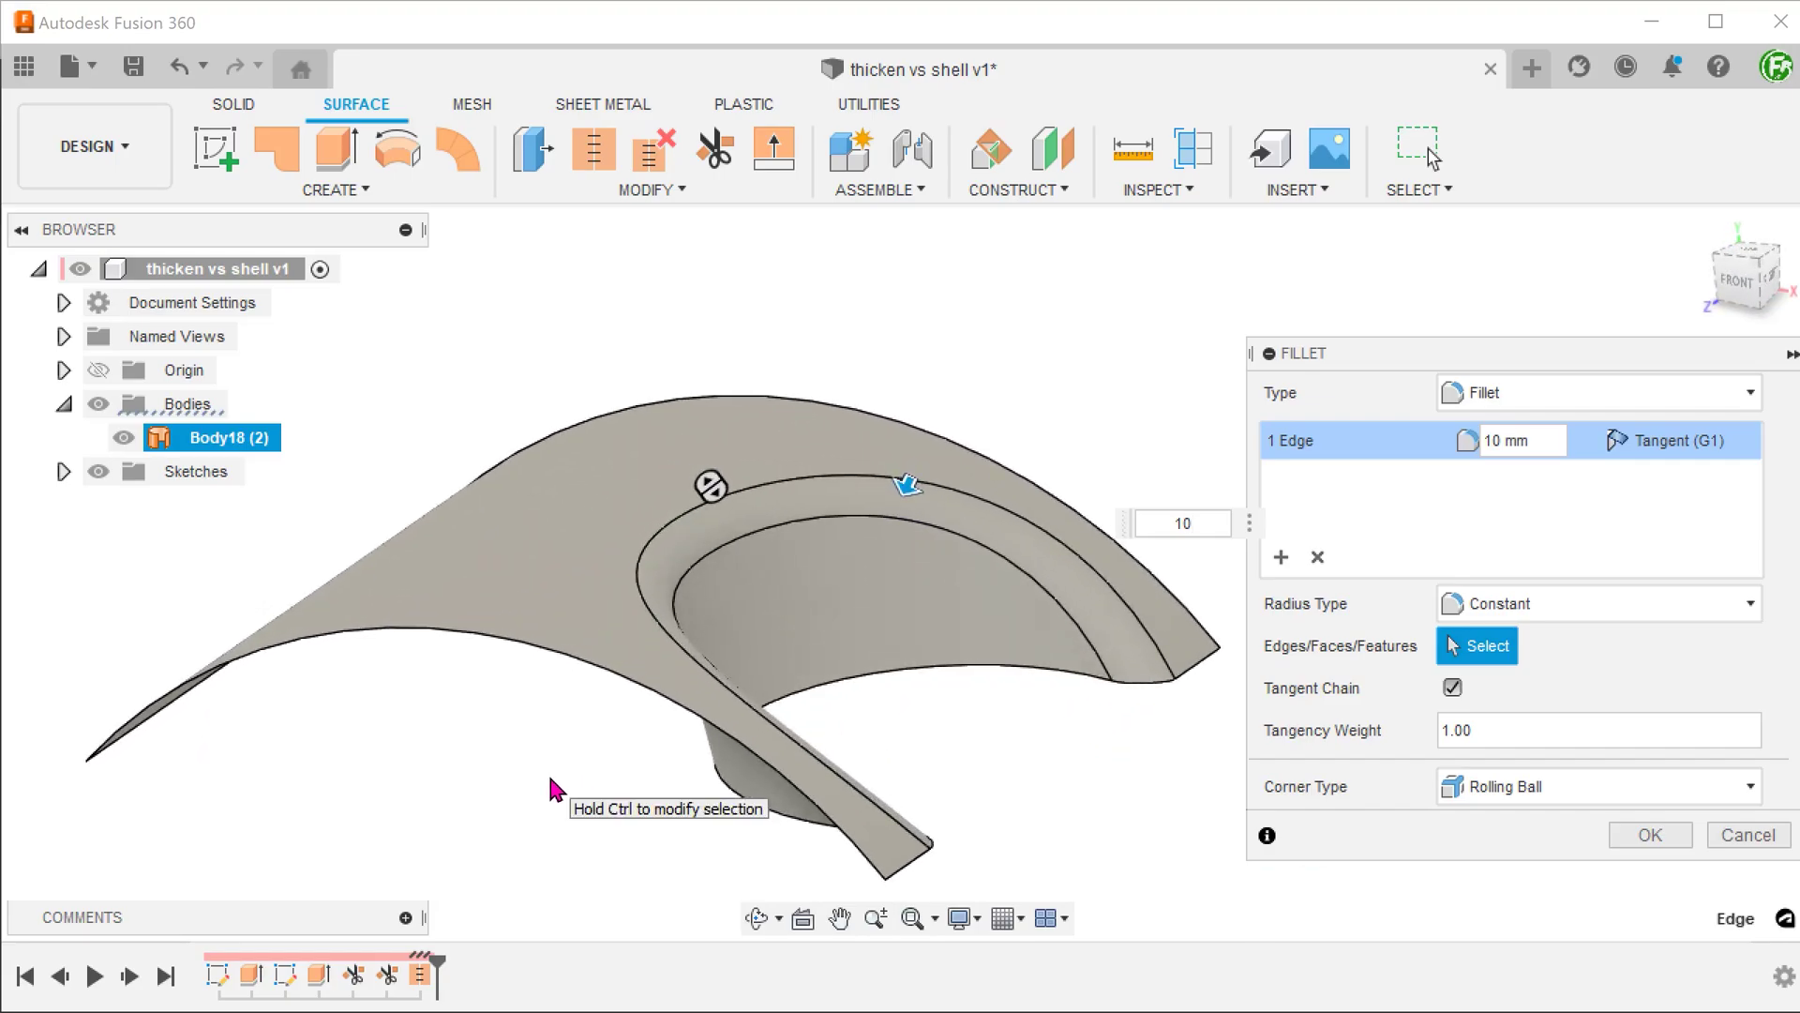
left_click(1649, 835)
mouse_move(1501, 818)
middle_mouse_down("shift")
mouse_move(1176, 792)
mouse_move(772, 795)
middle_mouse_up("shift")
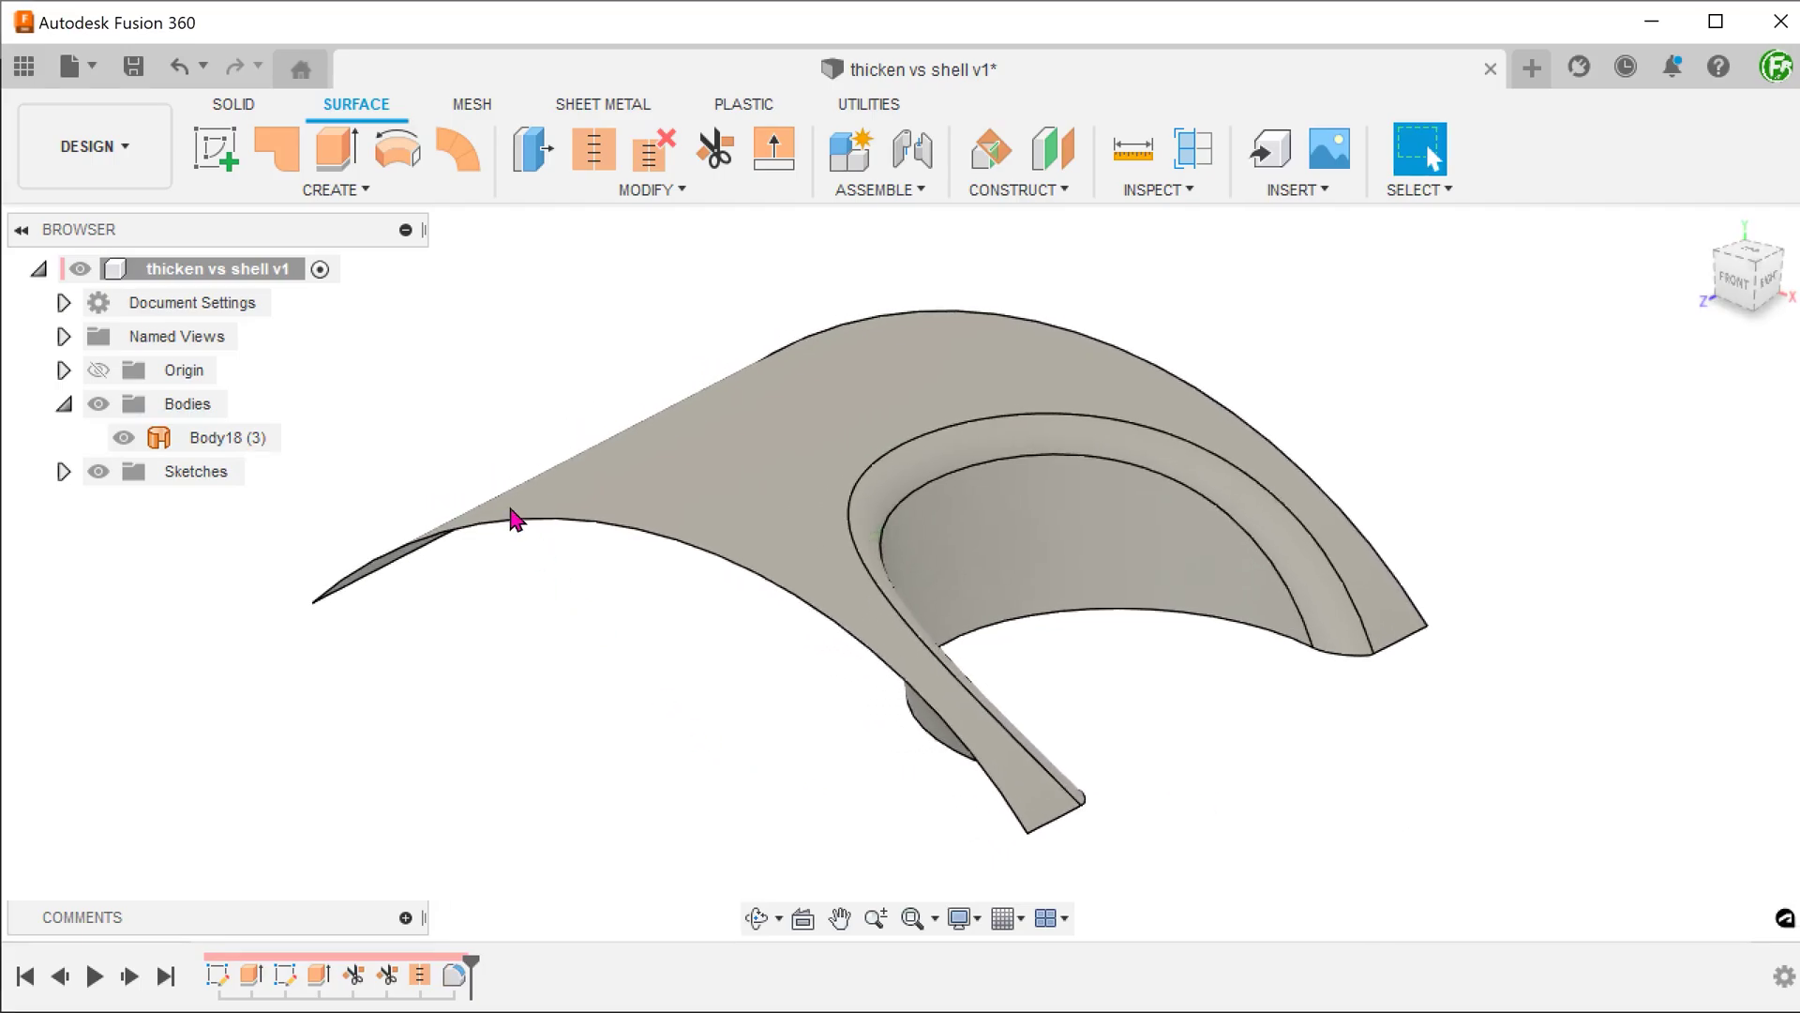
left_click(328, 195)
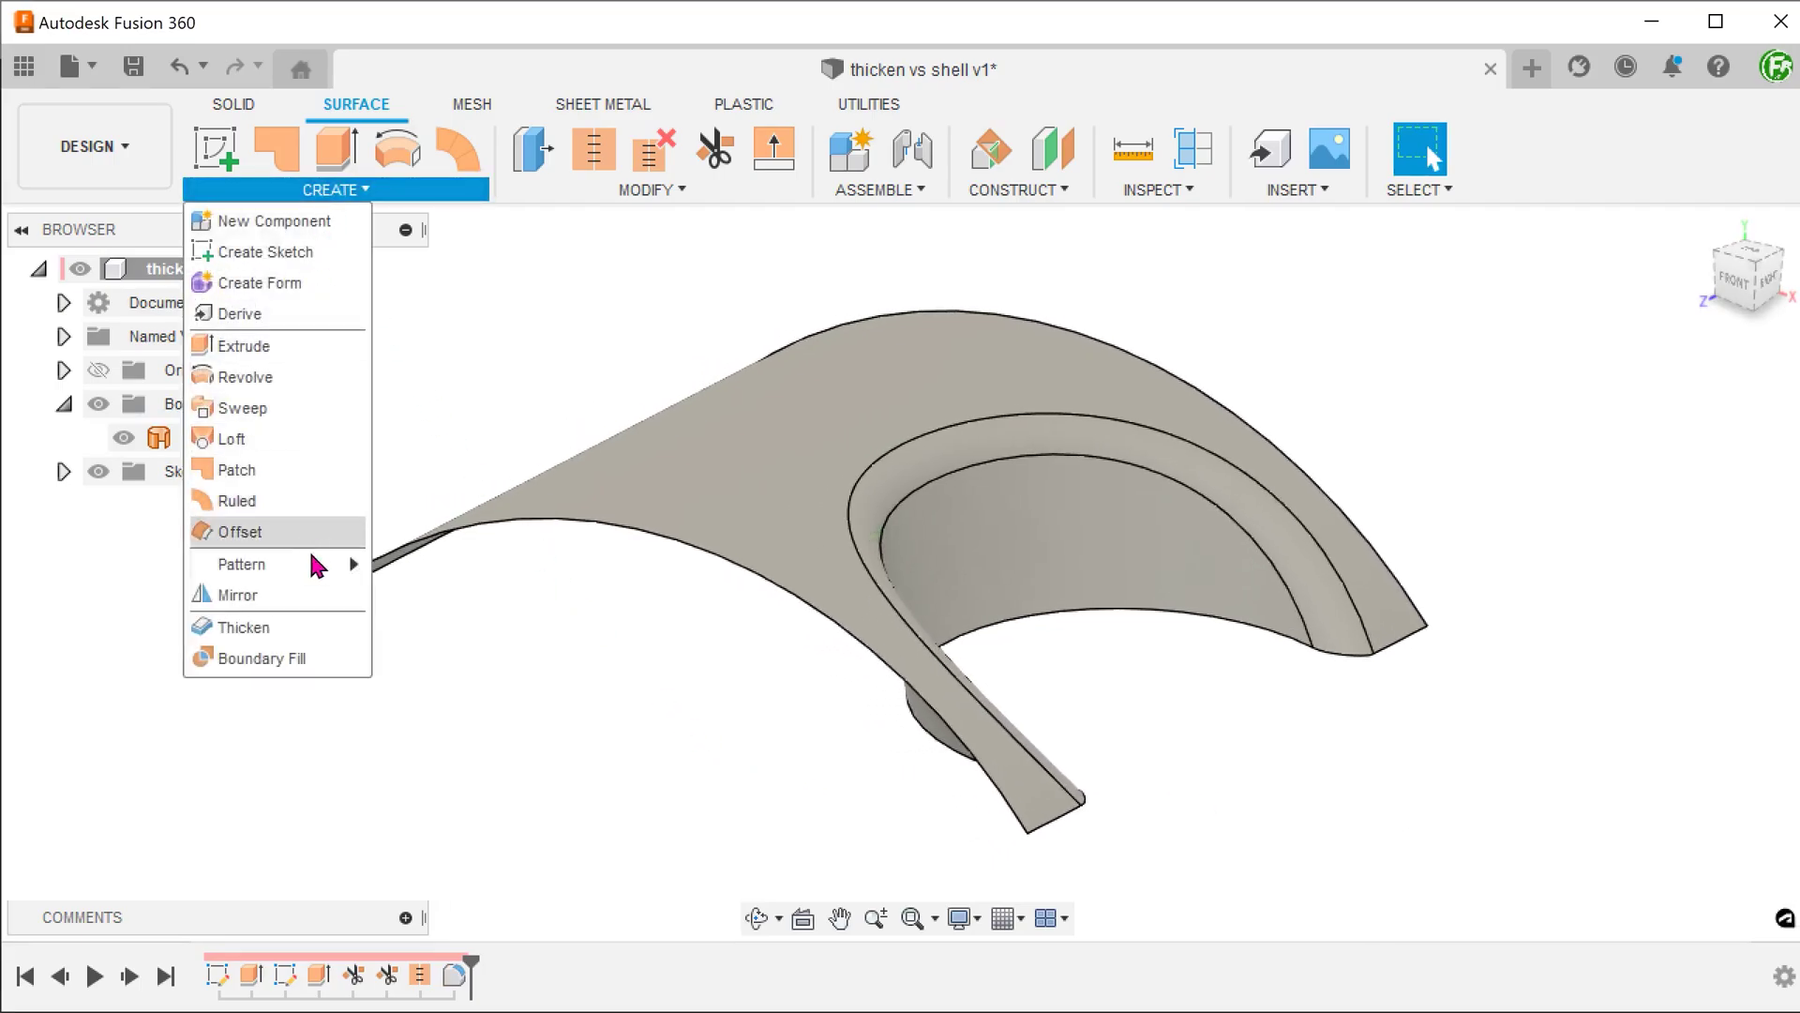
Step: Thicken Body18 by 10 mm on one side as the new body Body19
left_click(328, 634)
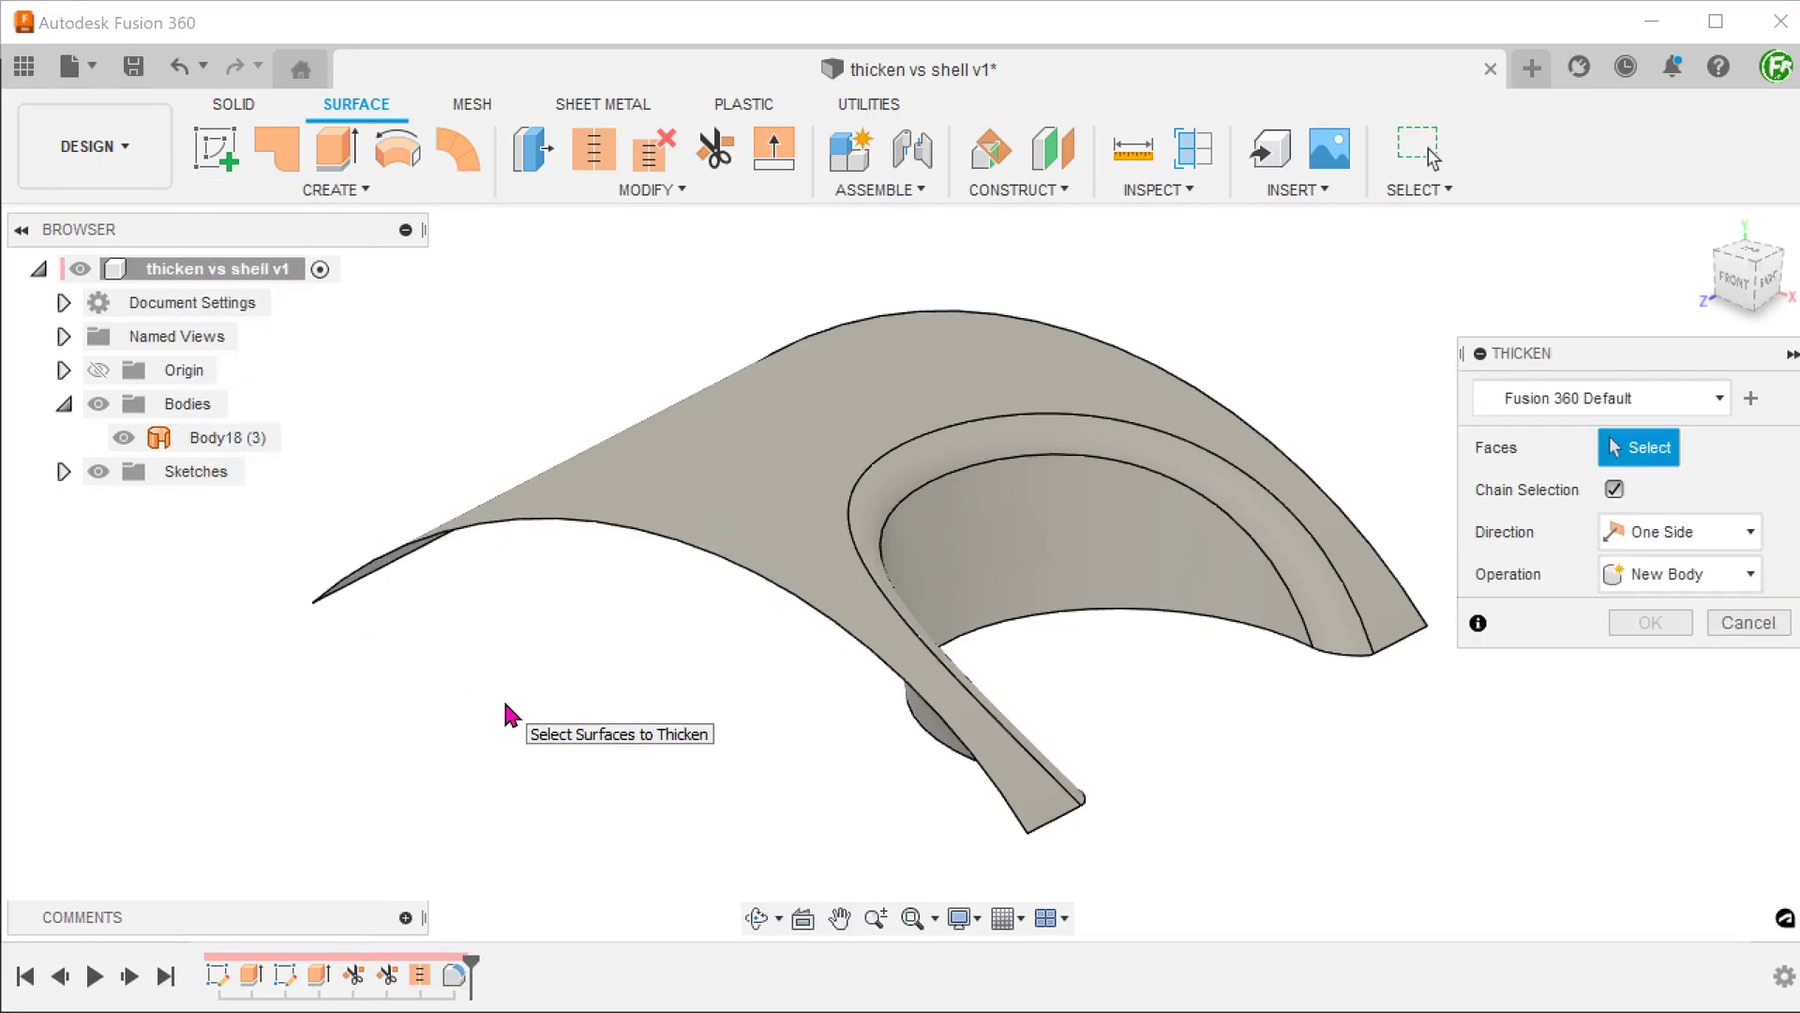
left_click(225, 439)
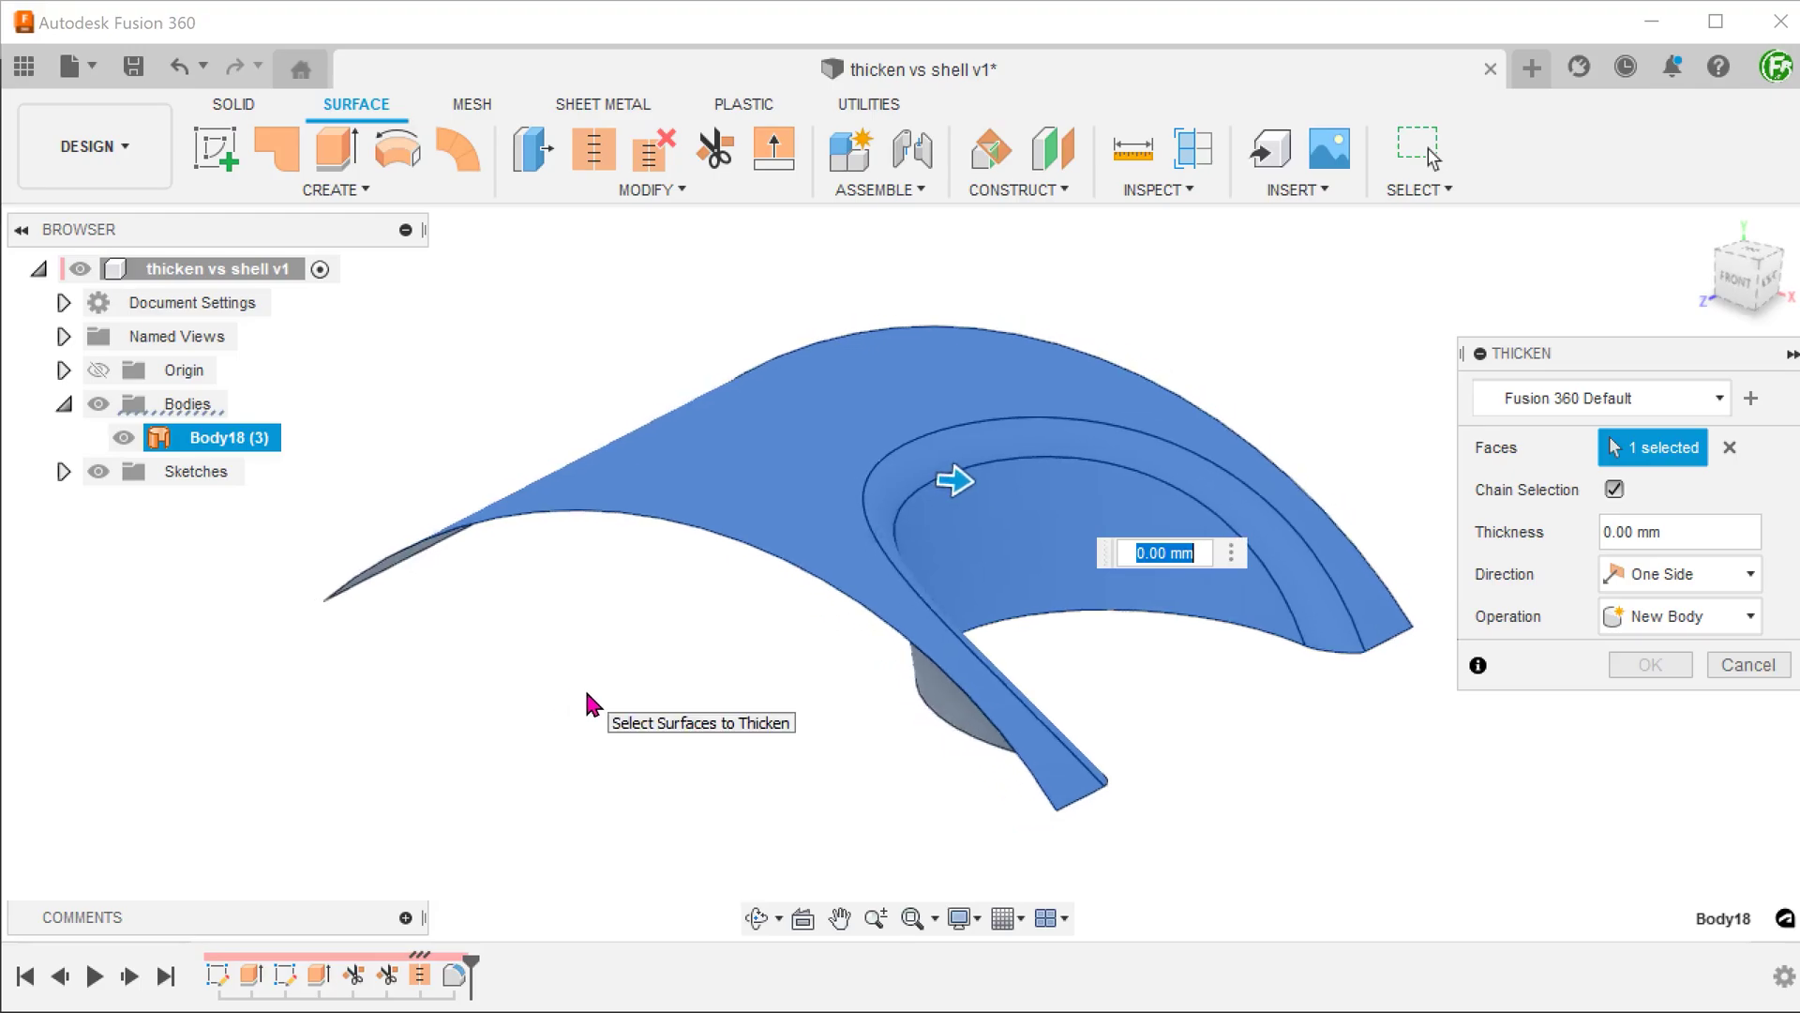
type("0")
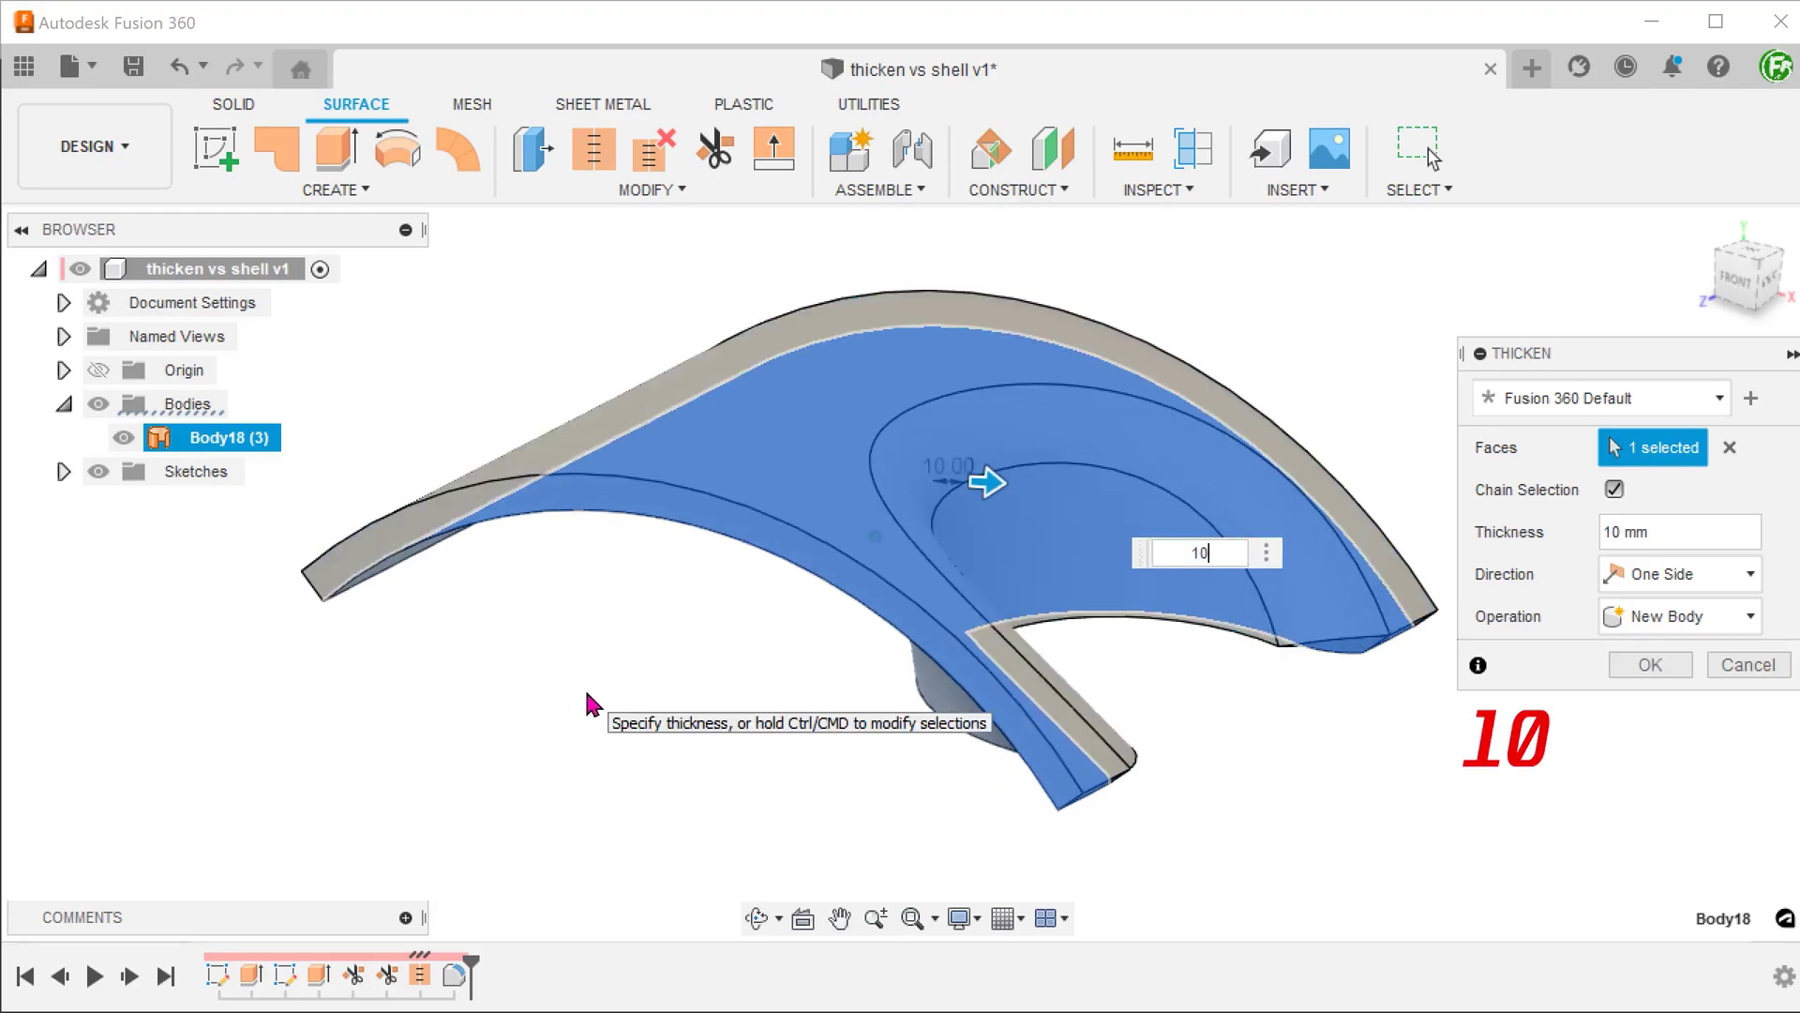
middle_click_drag(584, 686, 649, 689, "shift")
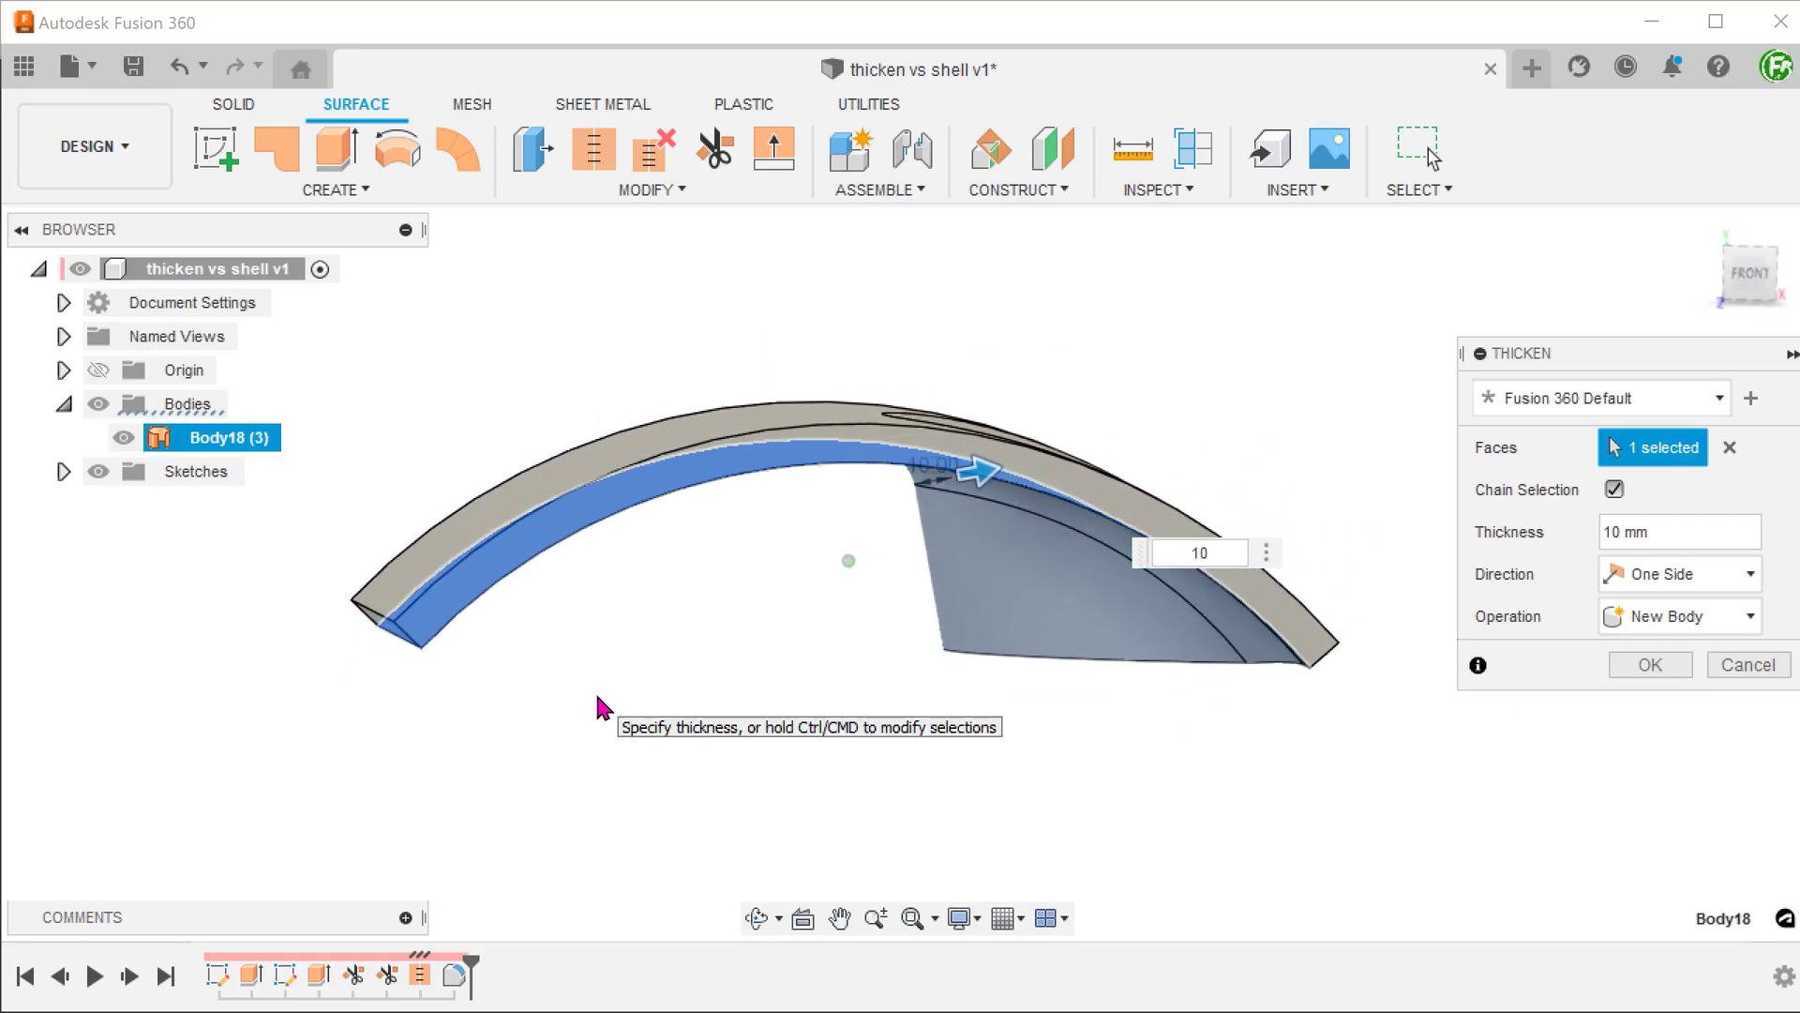
left_click(1650, 664)
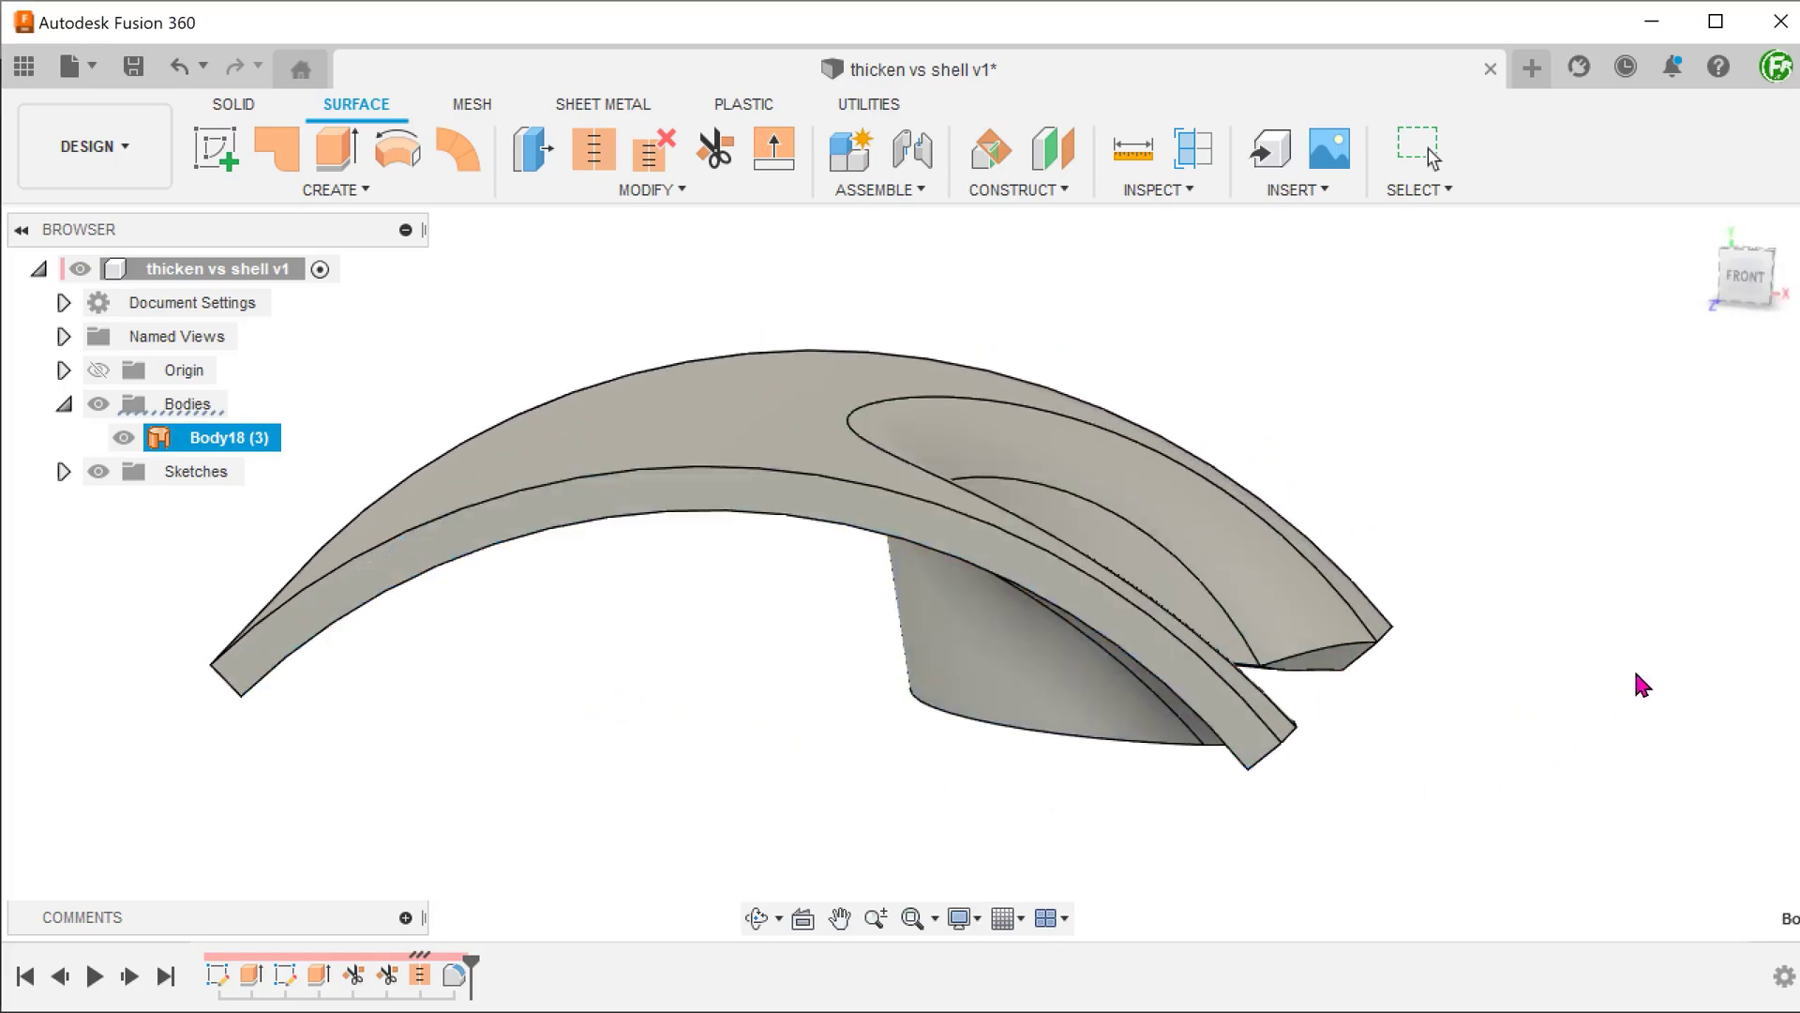
middle_click_drag(652, 732, 1031, 724, "shift")
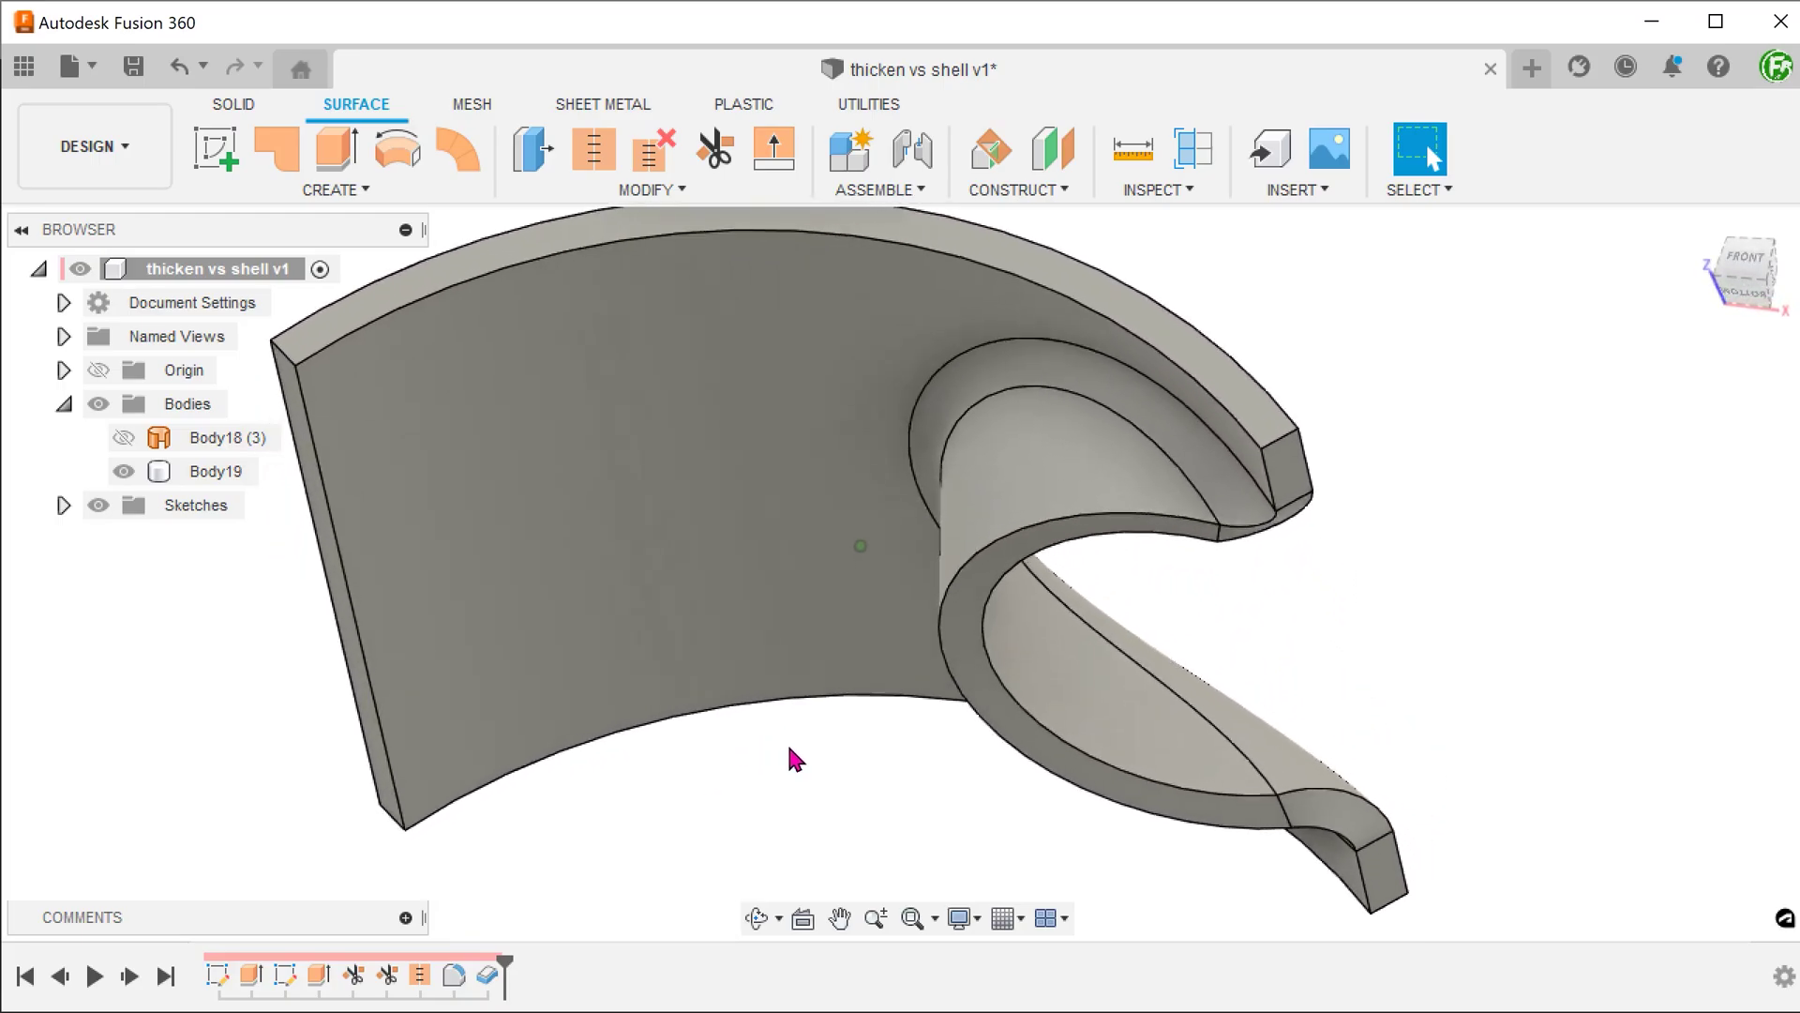
left_click(1237, 621)
scroll(1238, 619, "up", 5)
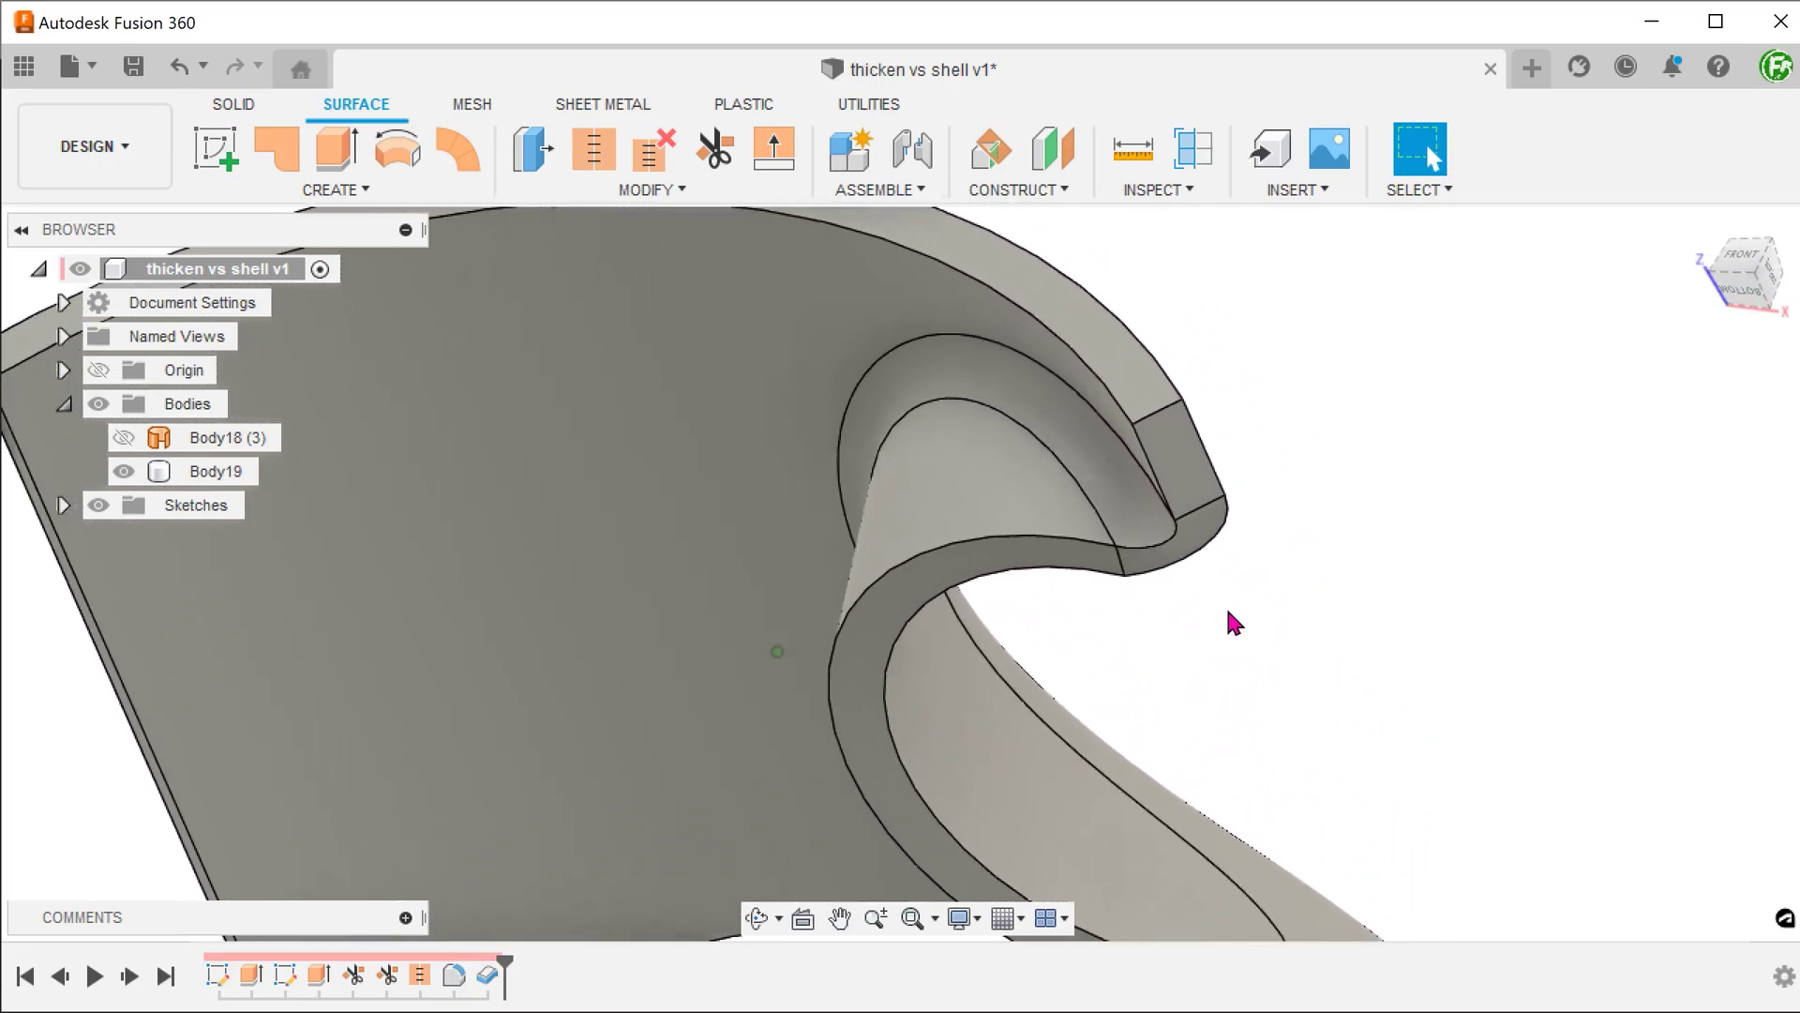
left_click(1182, 546)
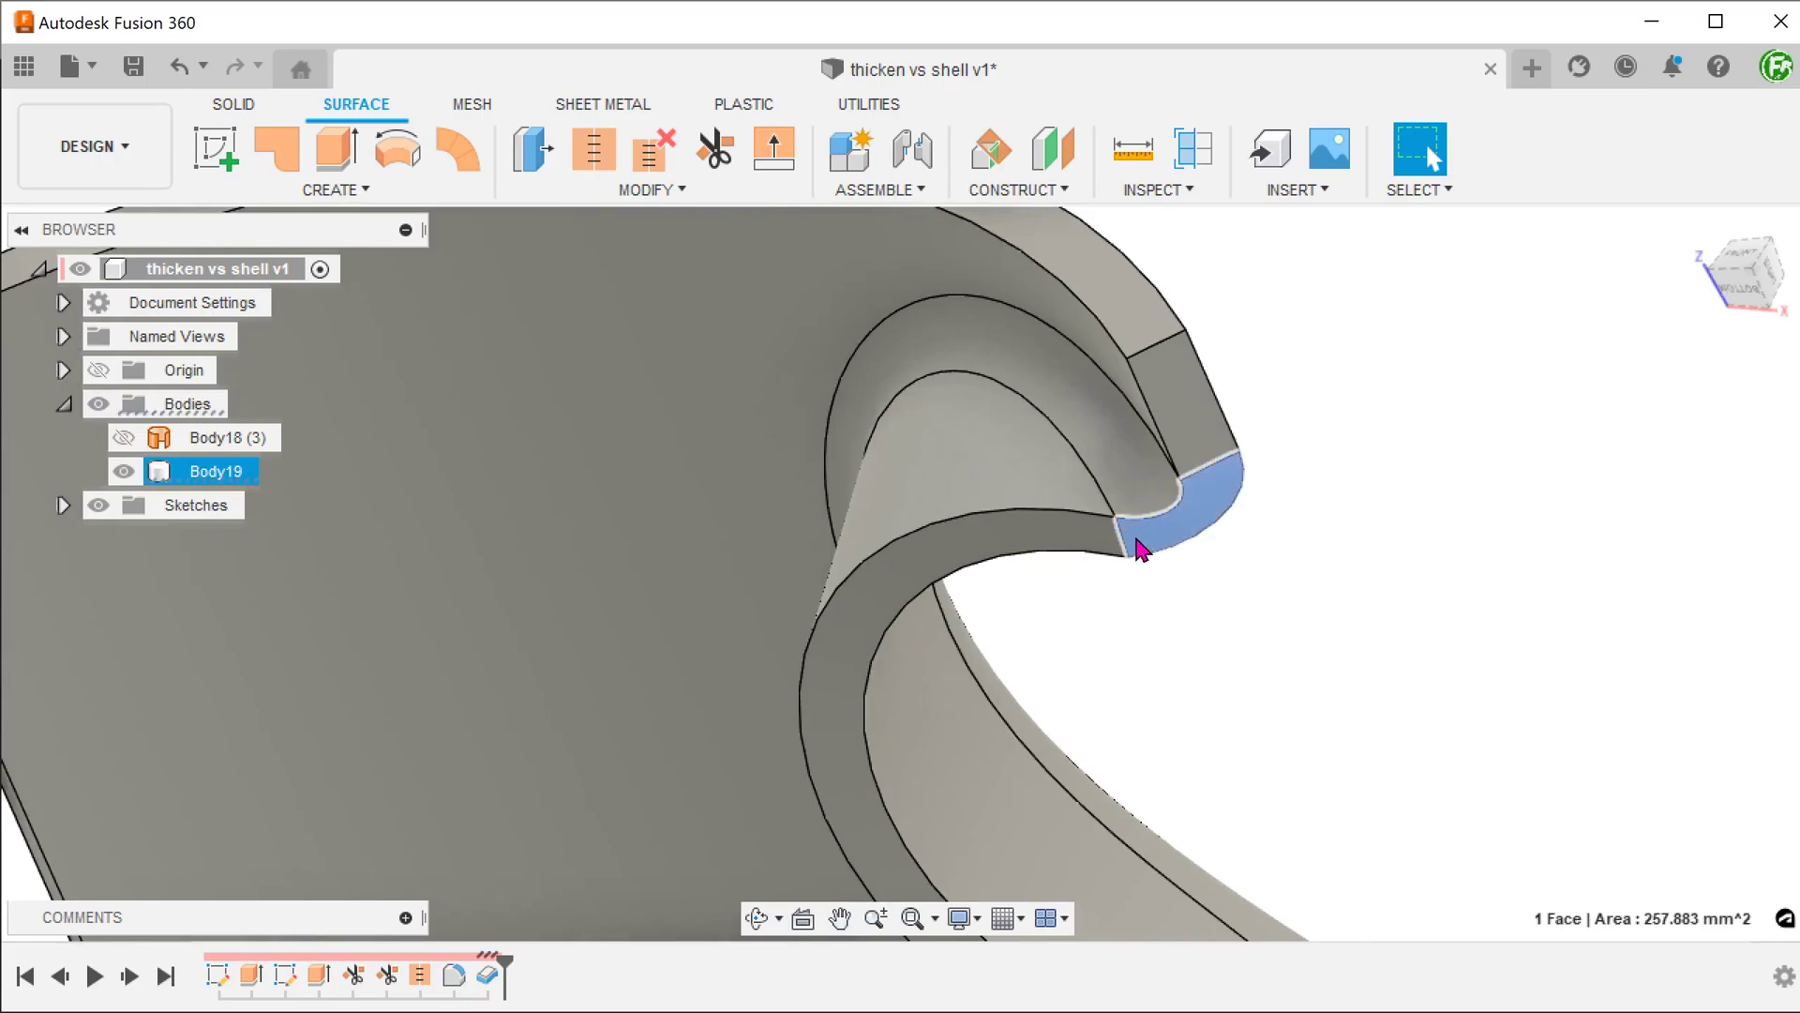
left_click(1040, 549)
mouse_move(1148, 589)
middle_mouse_down("shift")
mouse_move(1413, 582)
mouse_move(399, 771)
middle_mouse_up("shift")
scroll(1420, 570, "down", 5)
left_click(345, 724)
mouse_move(570, 797)
middle_mouse_down("shift")
mouse_move(691, 796)
mouse_move(1686, 373)
middle_mouse_up("shift")
left_click(1747, 279)
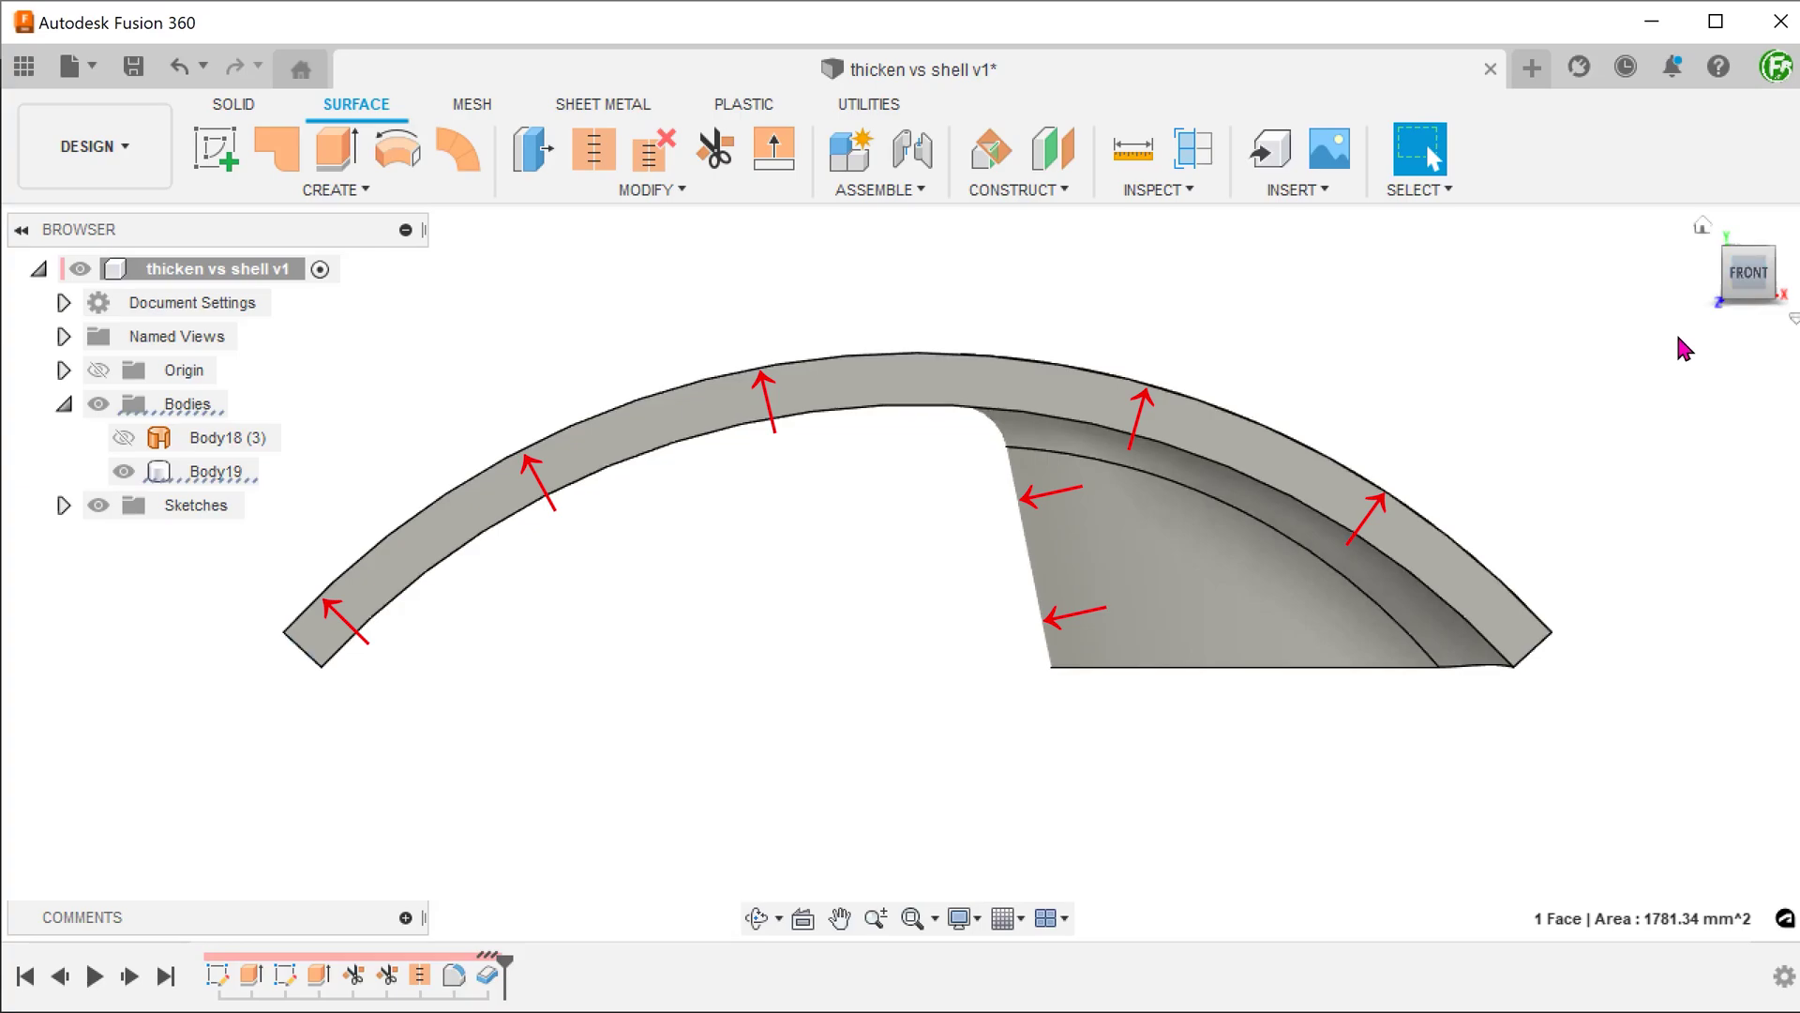
mouse_move(1651, 445)
middle_mouse_down("shift")
mouse_move(1535, 728)
mouse_move(1342, 832)
mouse_move(1110, 849)
mouse_move(977, 726)
middle_mouse_up("shift")
left_click(976, 727)
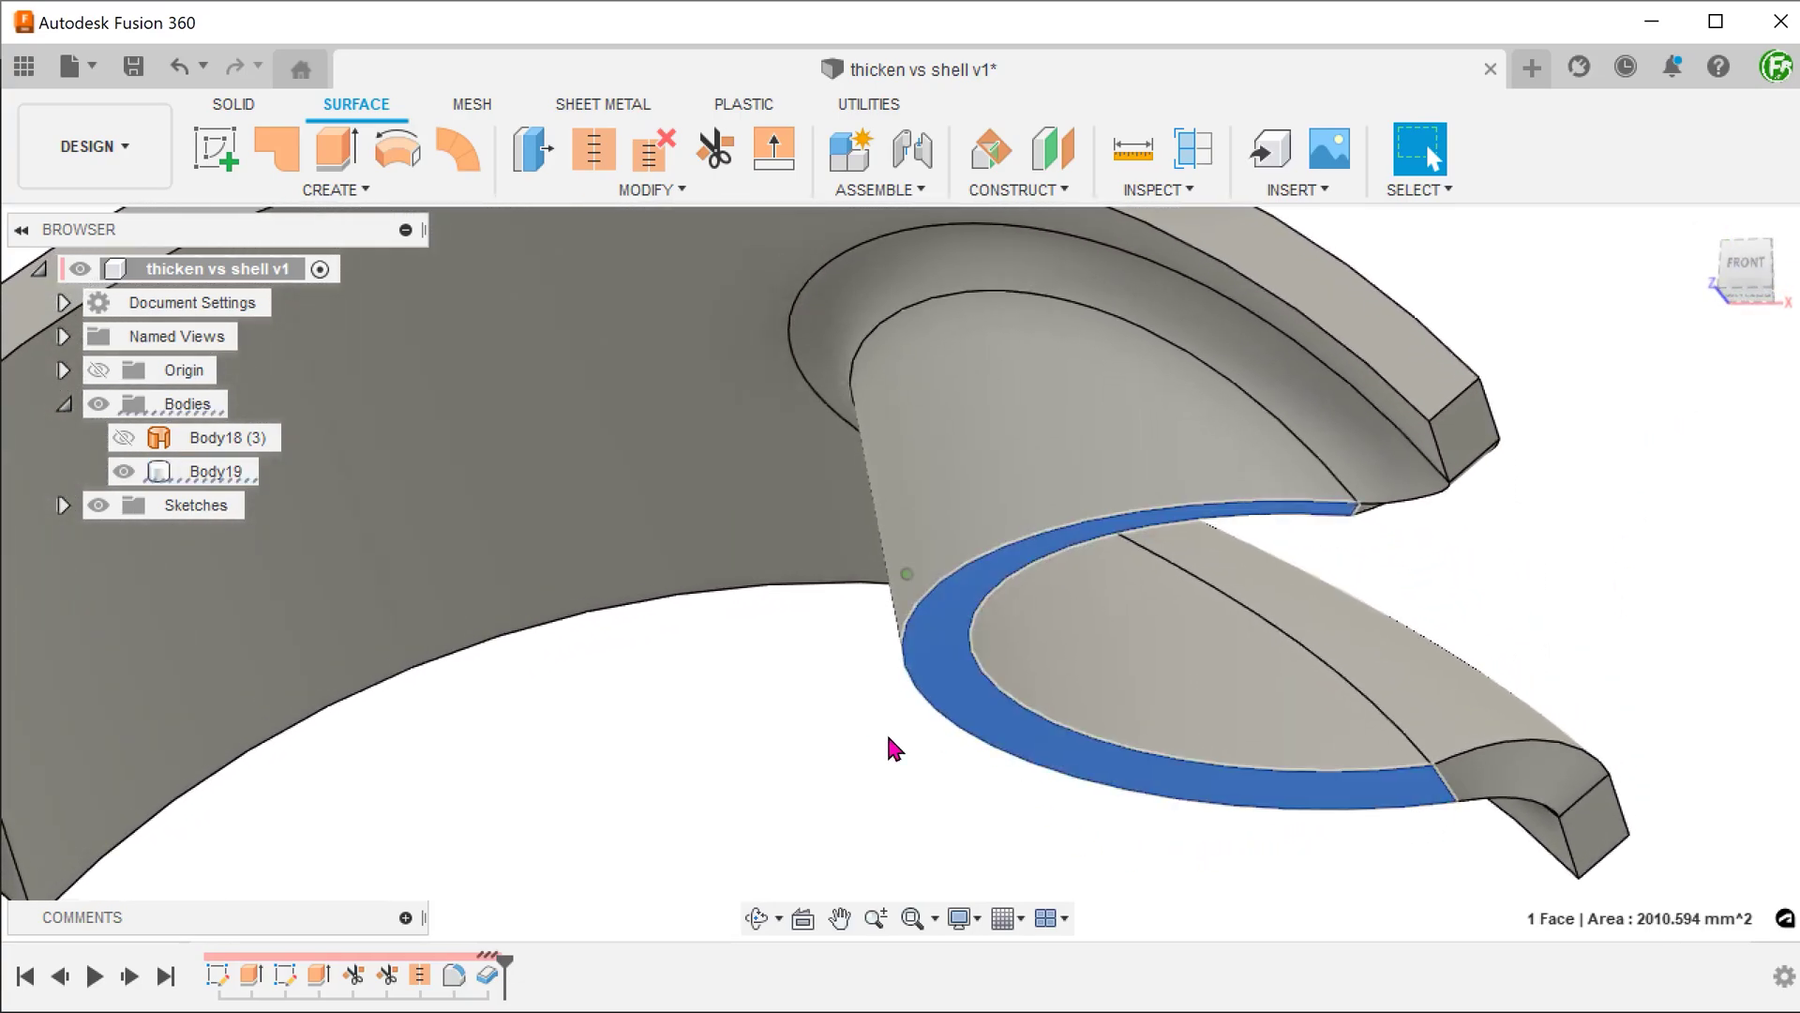
middle_click_drag(869, 754, 819, 767, "shift")
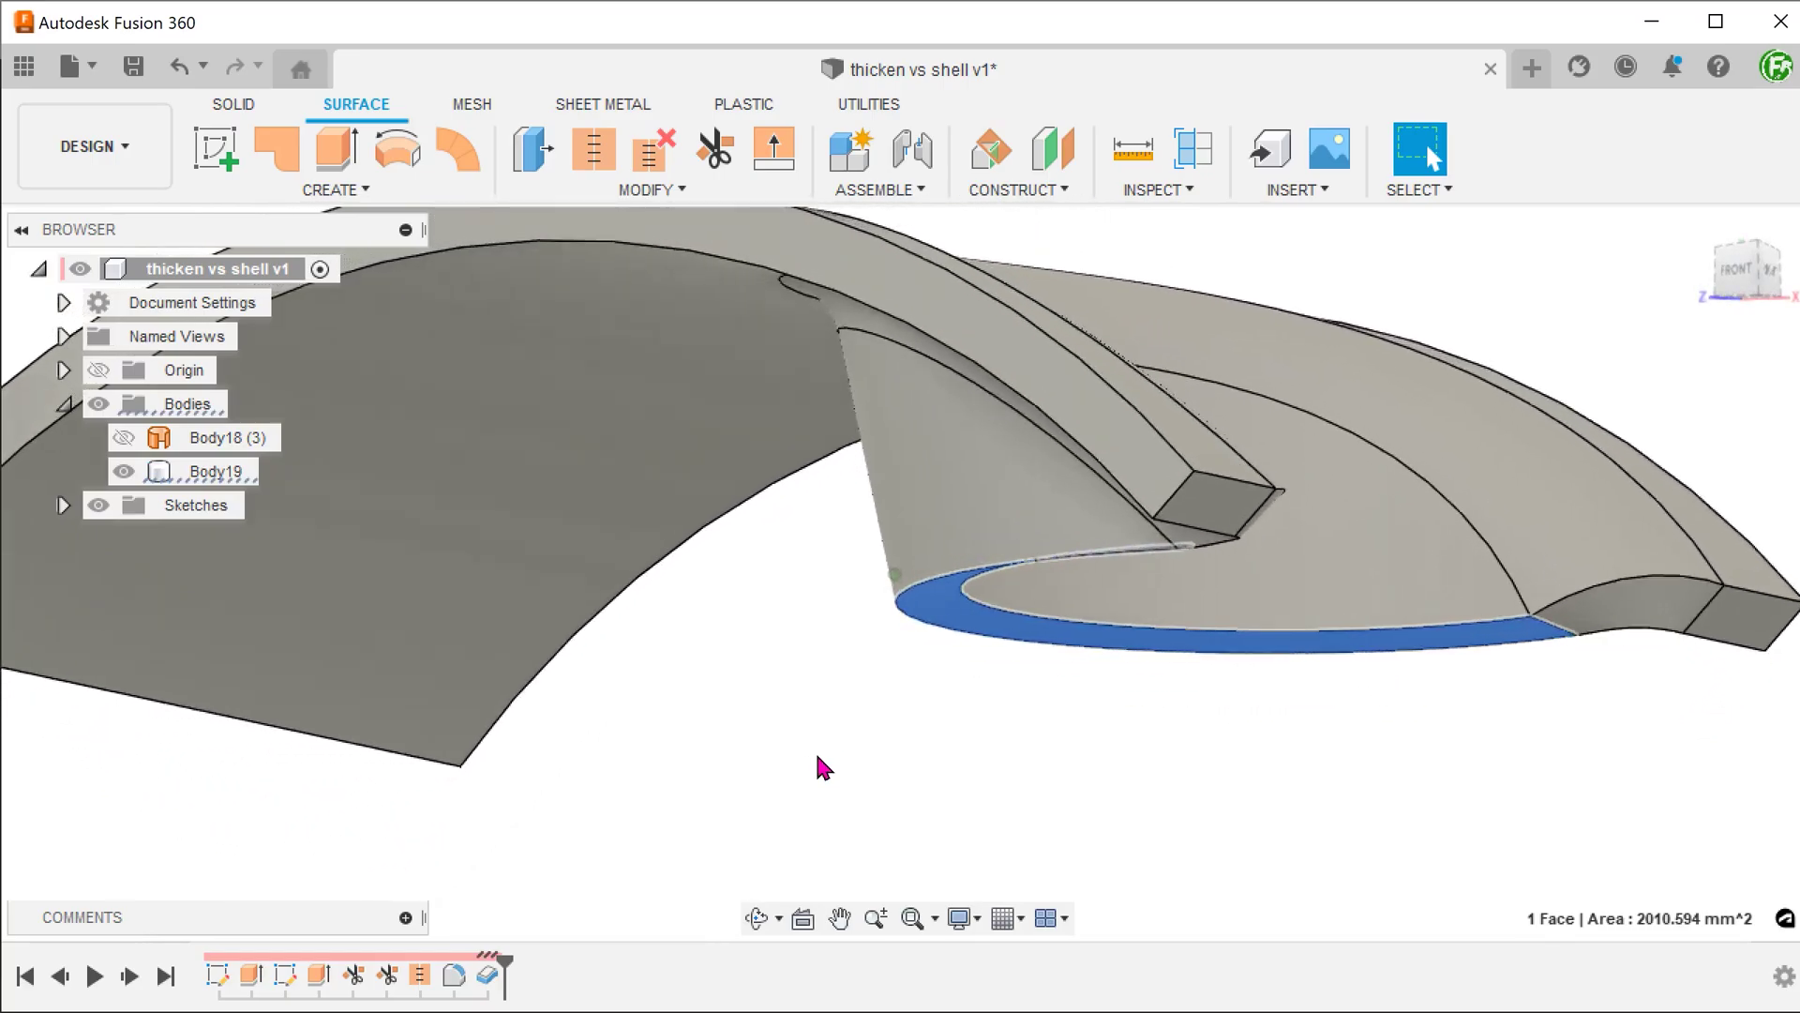
middle_click_drag(823, 766, 1488, 751, "shift")
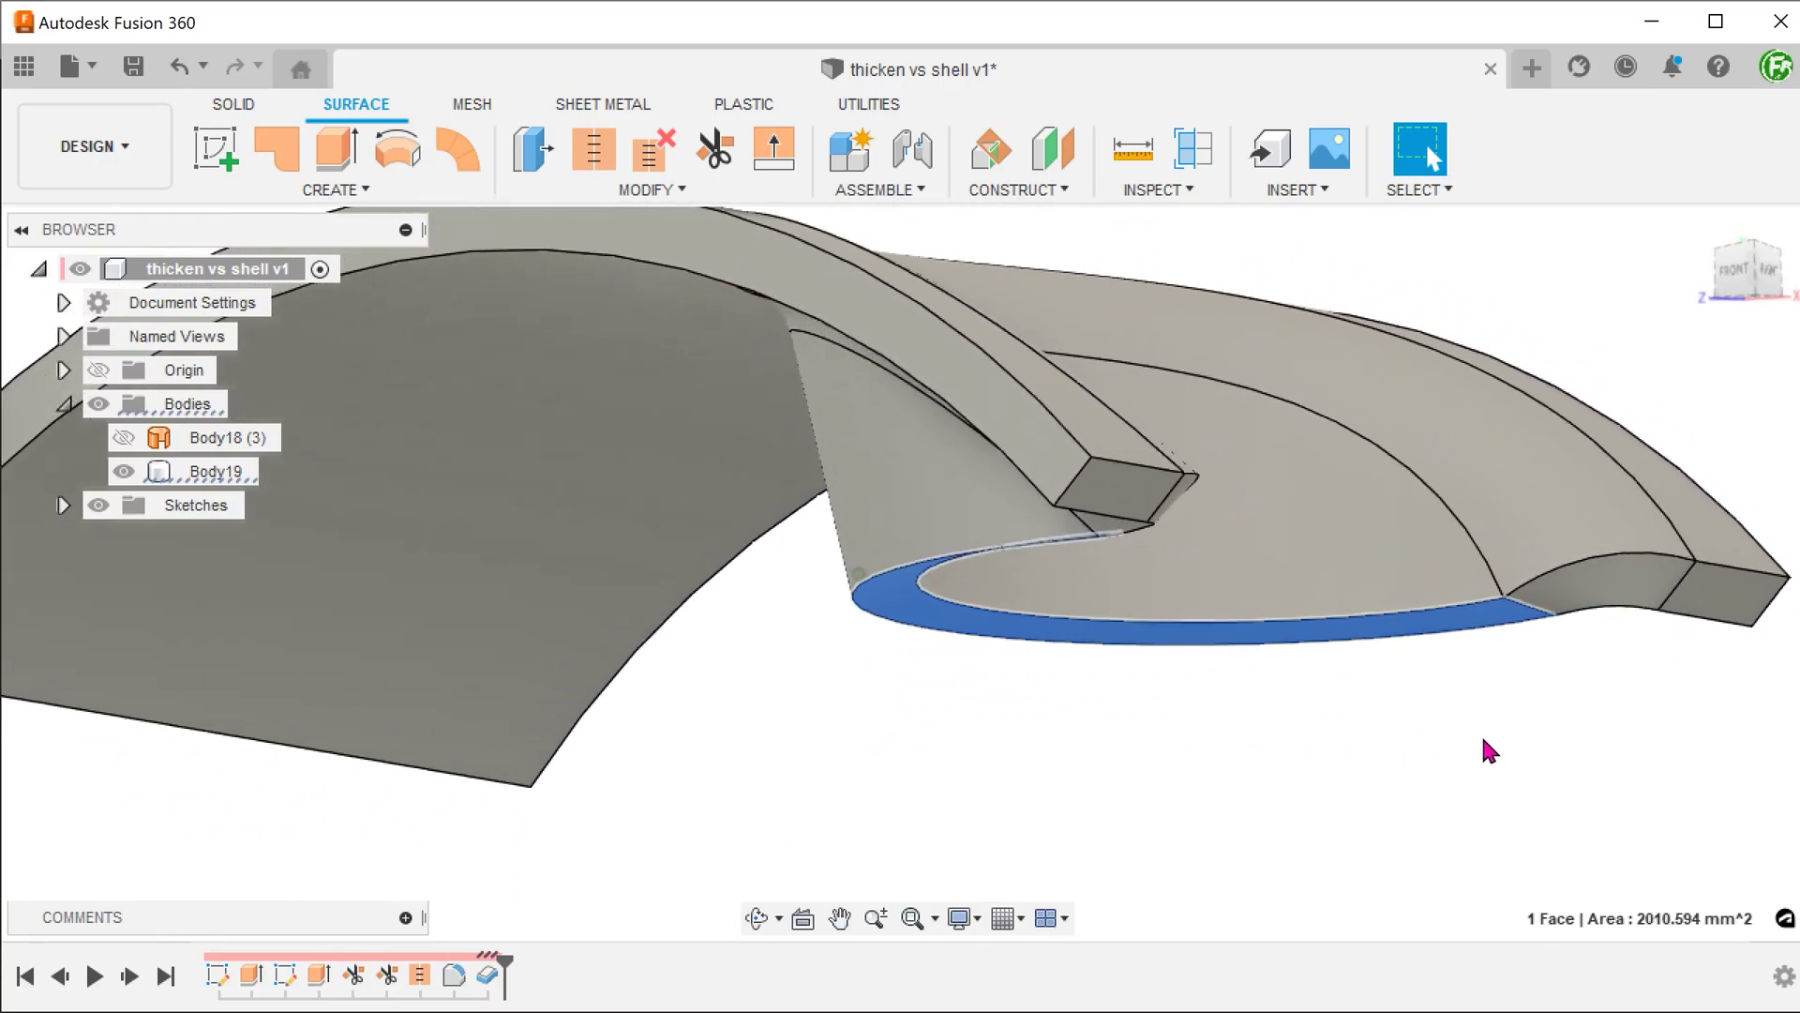
left_click(1548, 615)
middle_click_drag(1547, 615, 1445, 718, "shift")
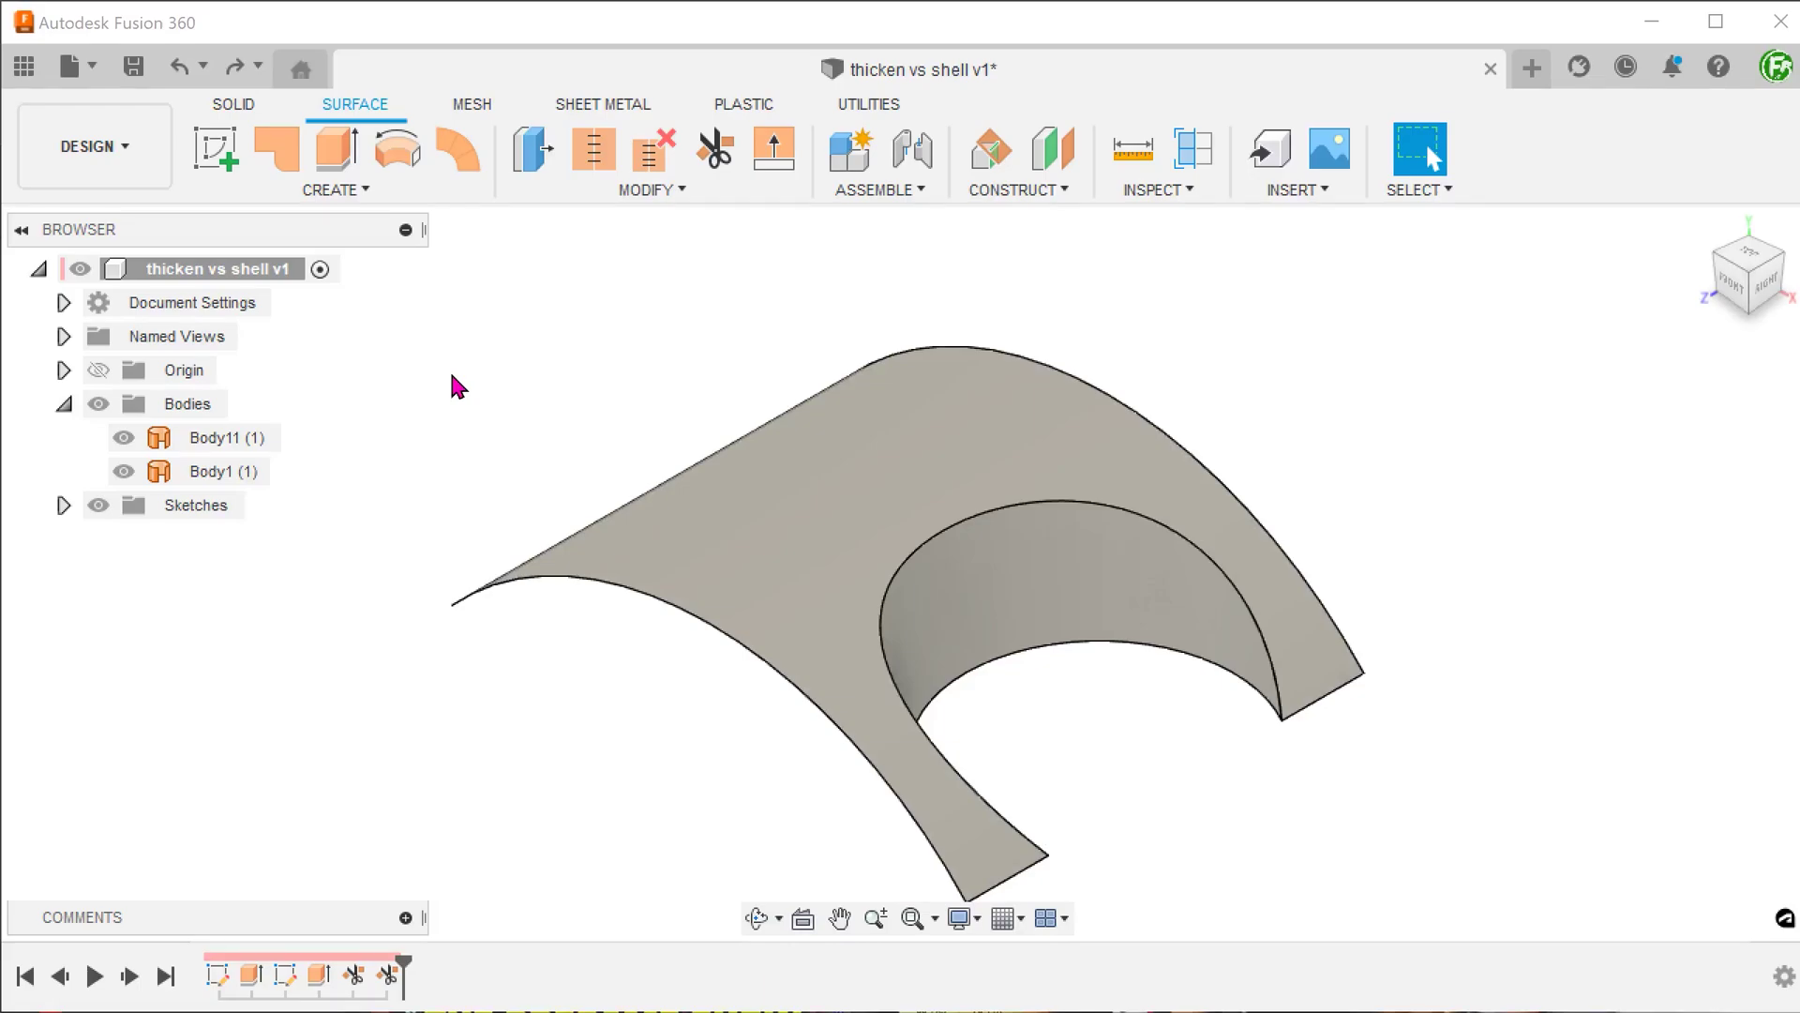
Step: Sketch on the bottom plane, projecting the cutout arc and the bottom, left, top and right base edges
left_click(218, 162)
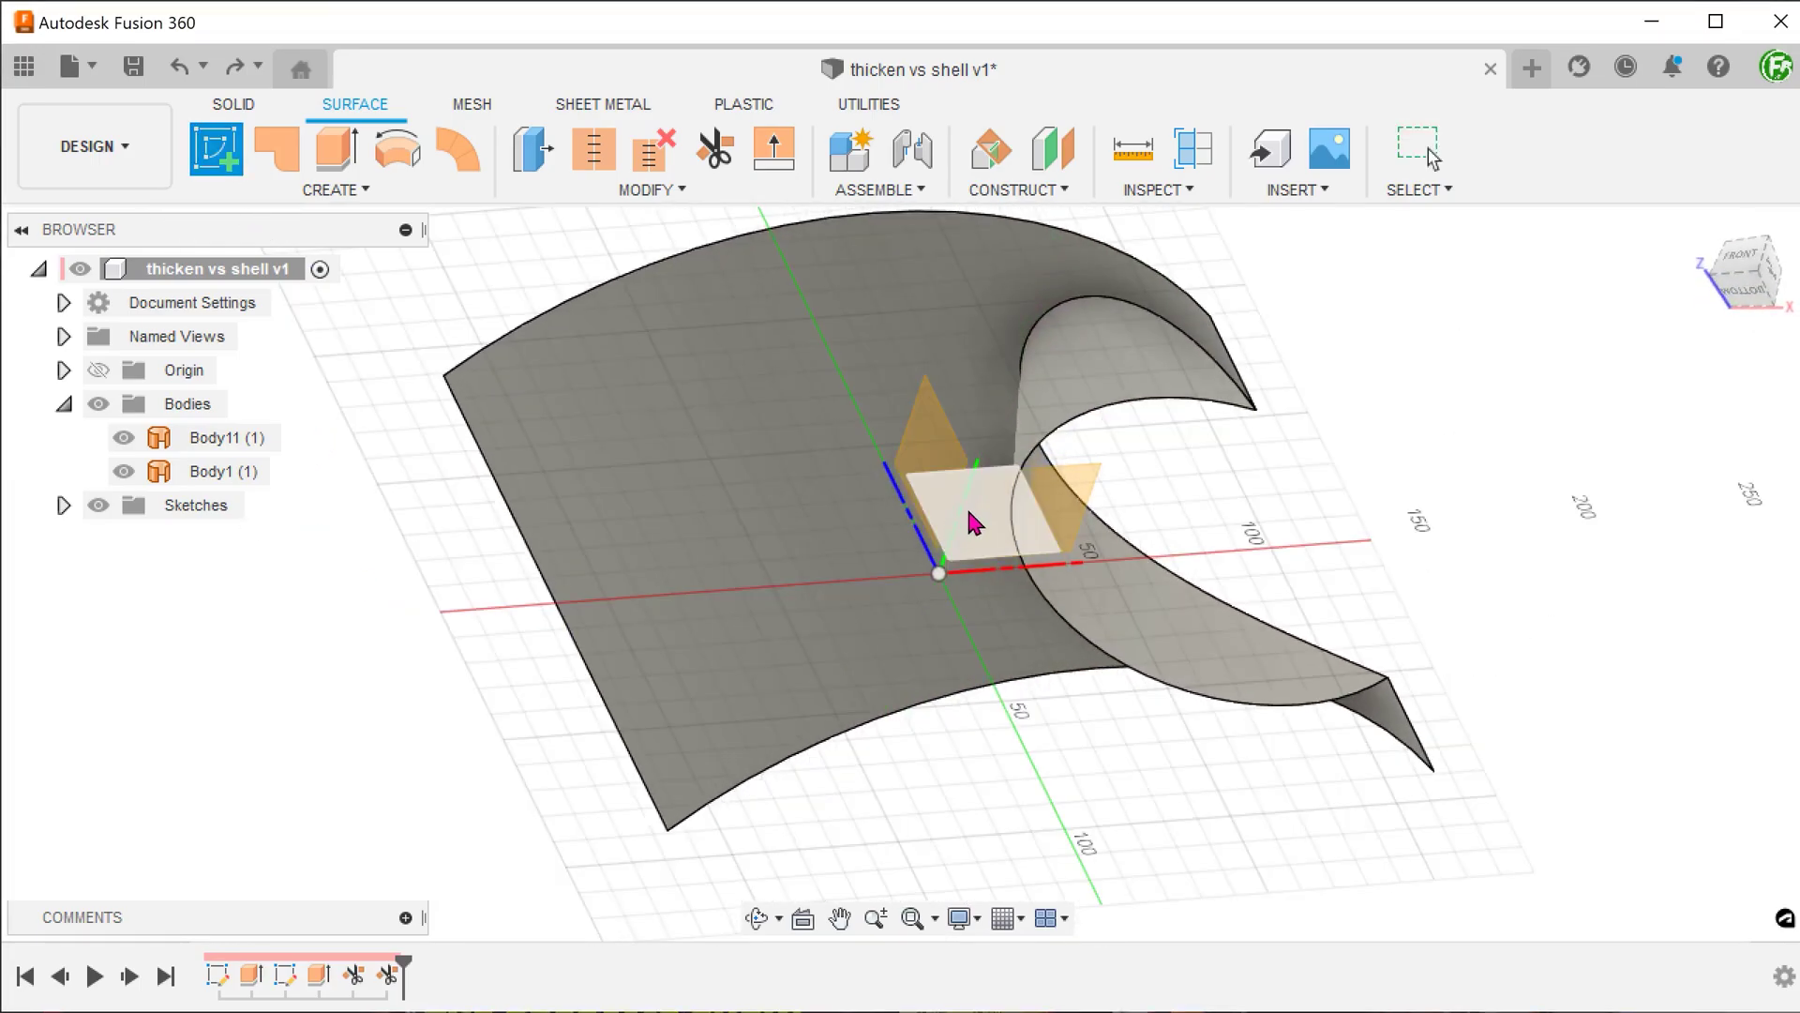
left_click(965, 502)
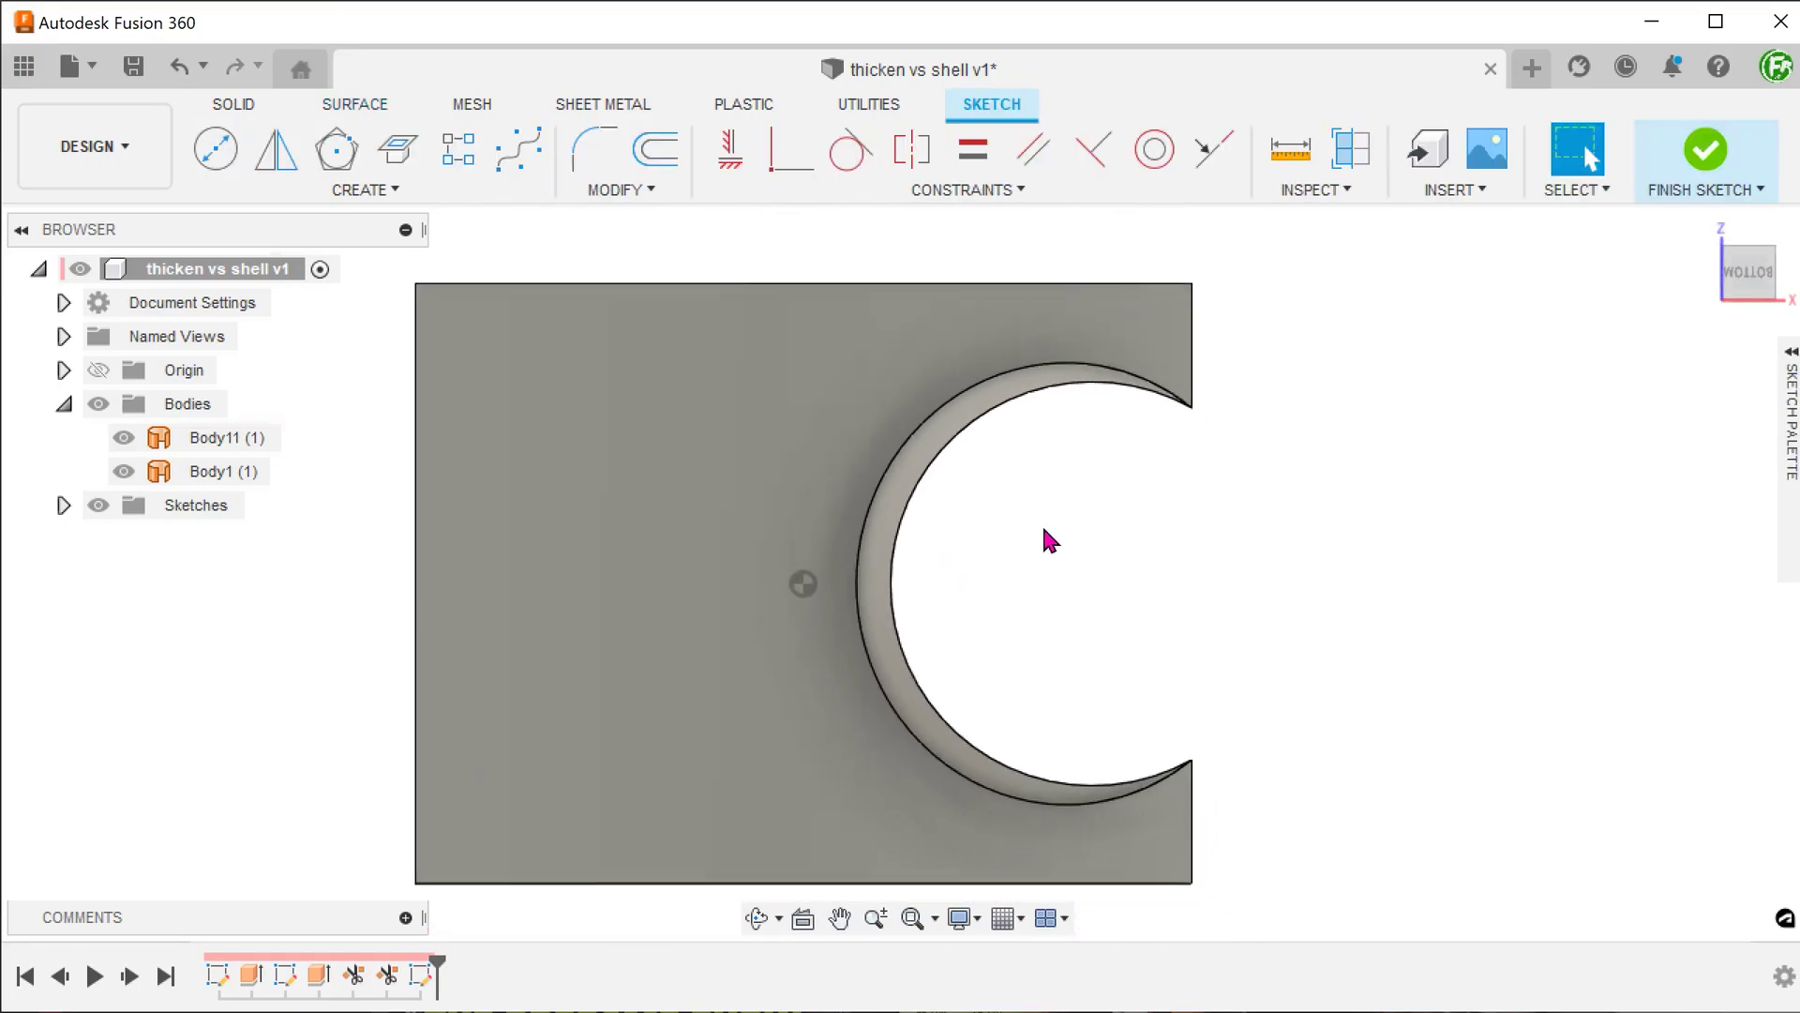
key("p")
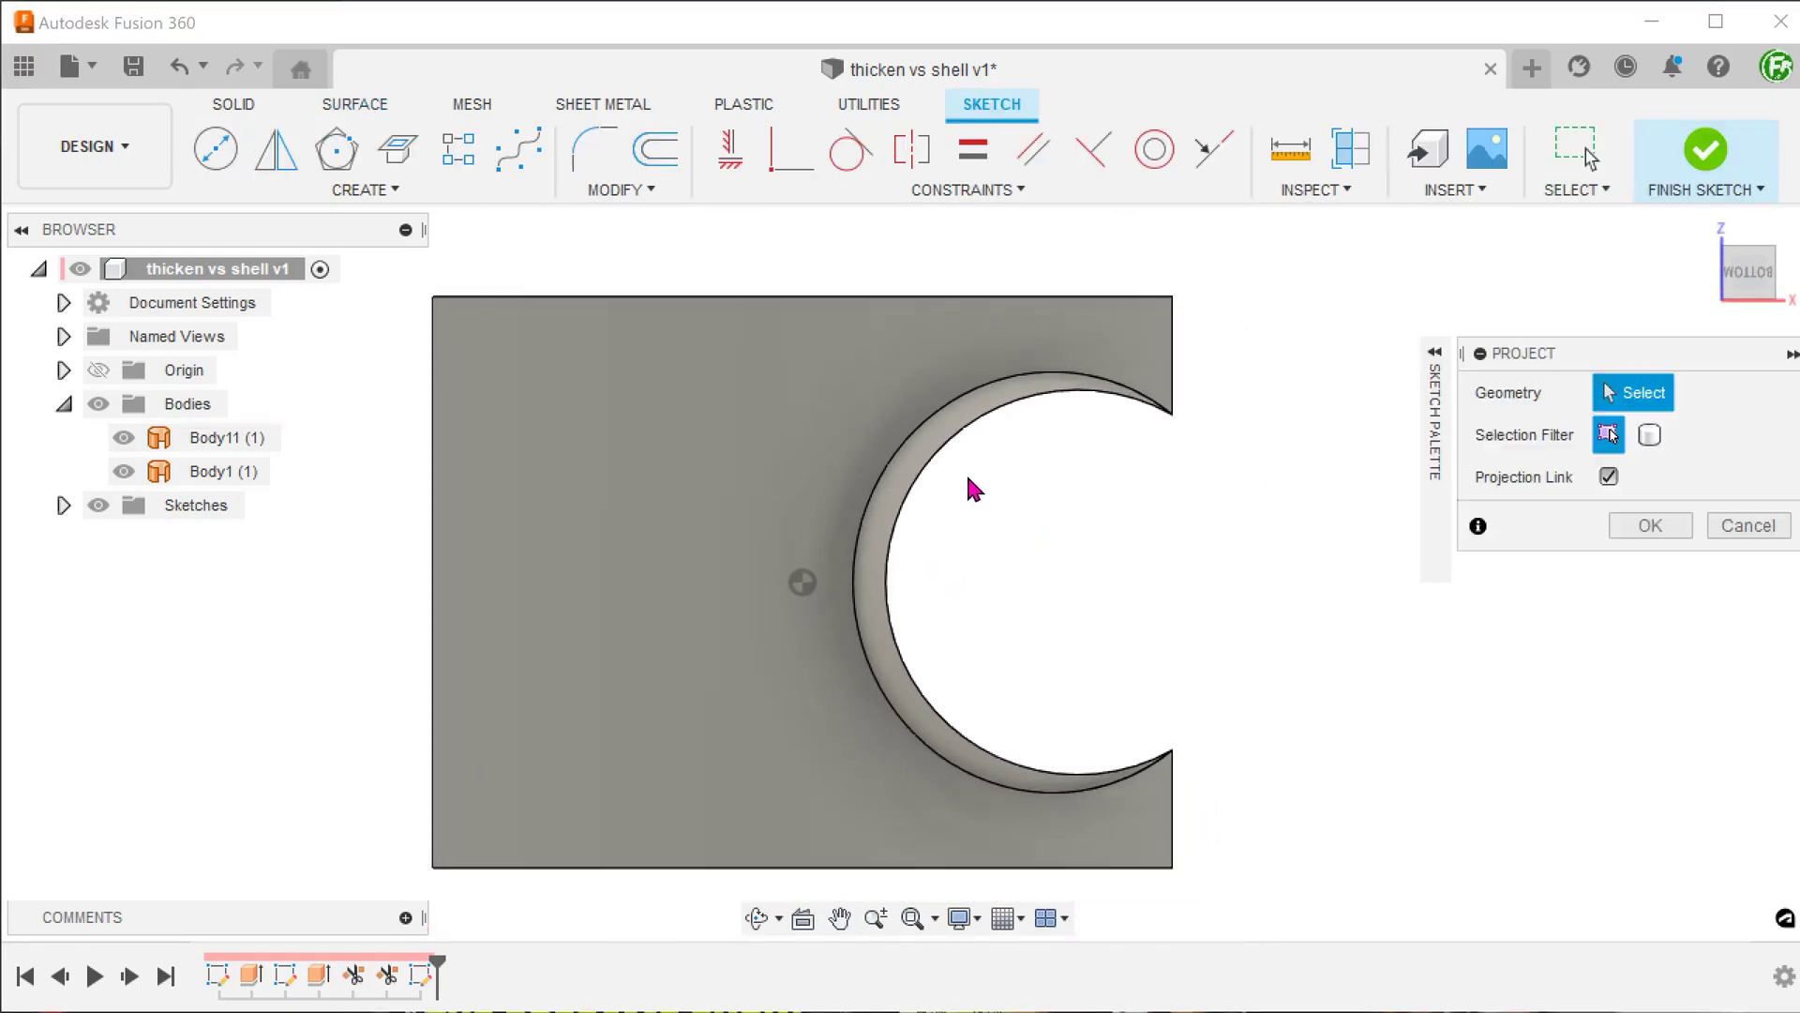
left_click(929, 483)
left_click(930, 483)
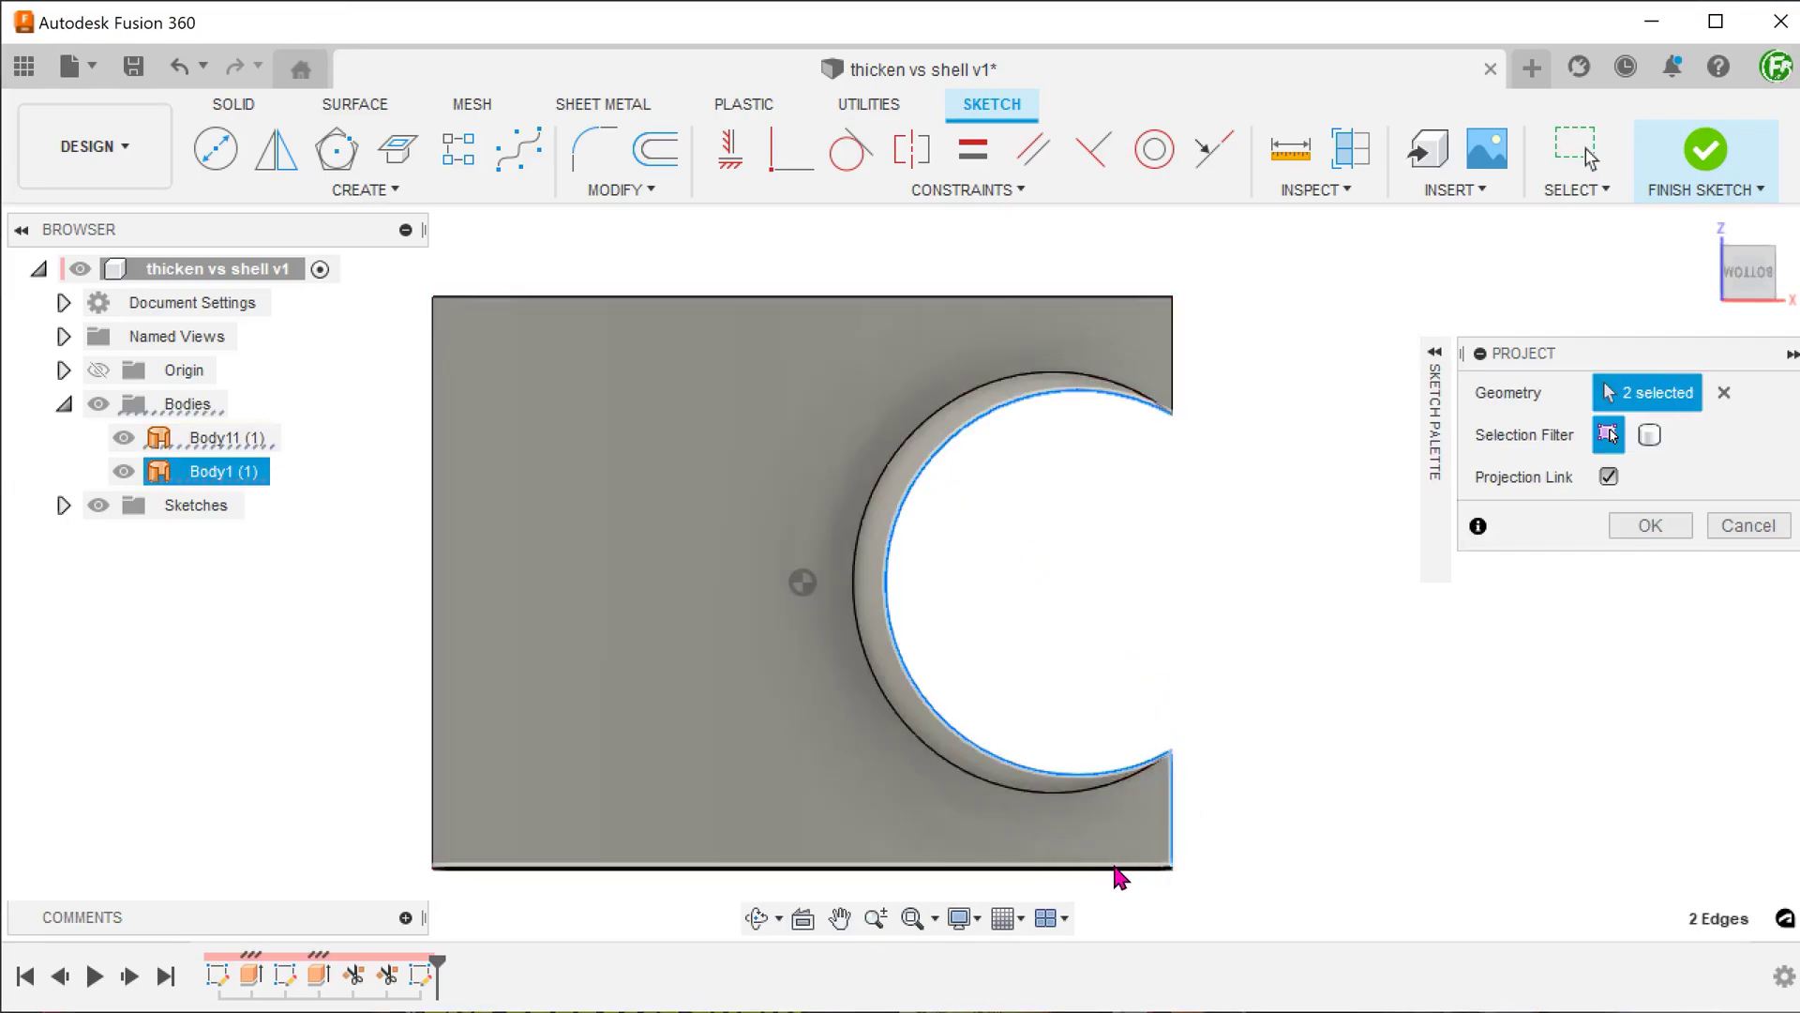
left_click(1121, 867)
left_click(434, 804)
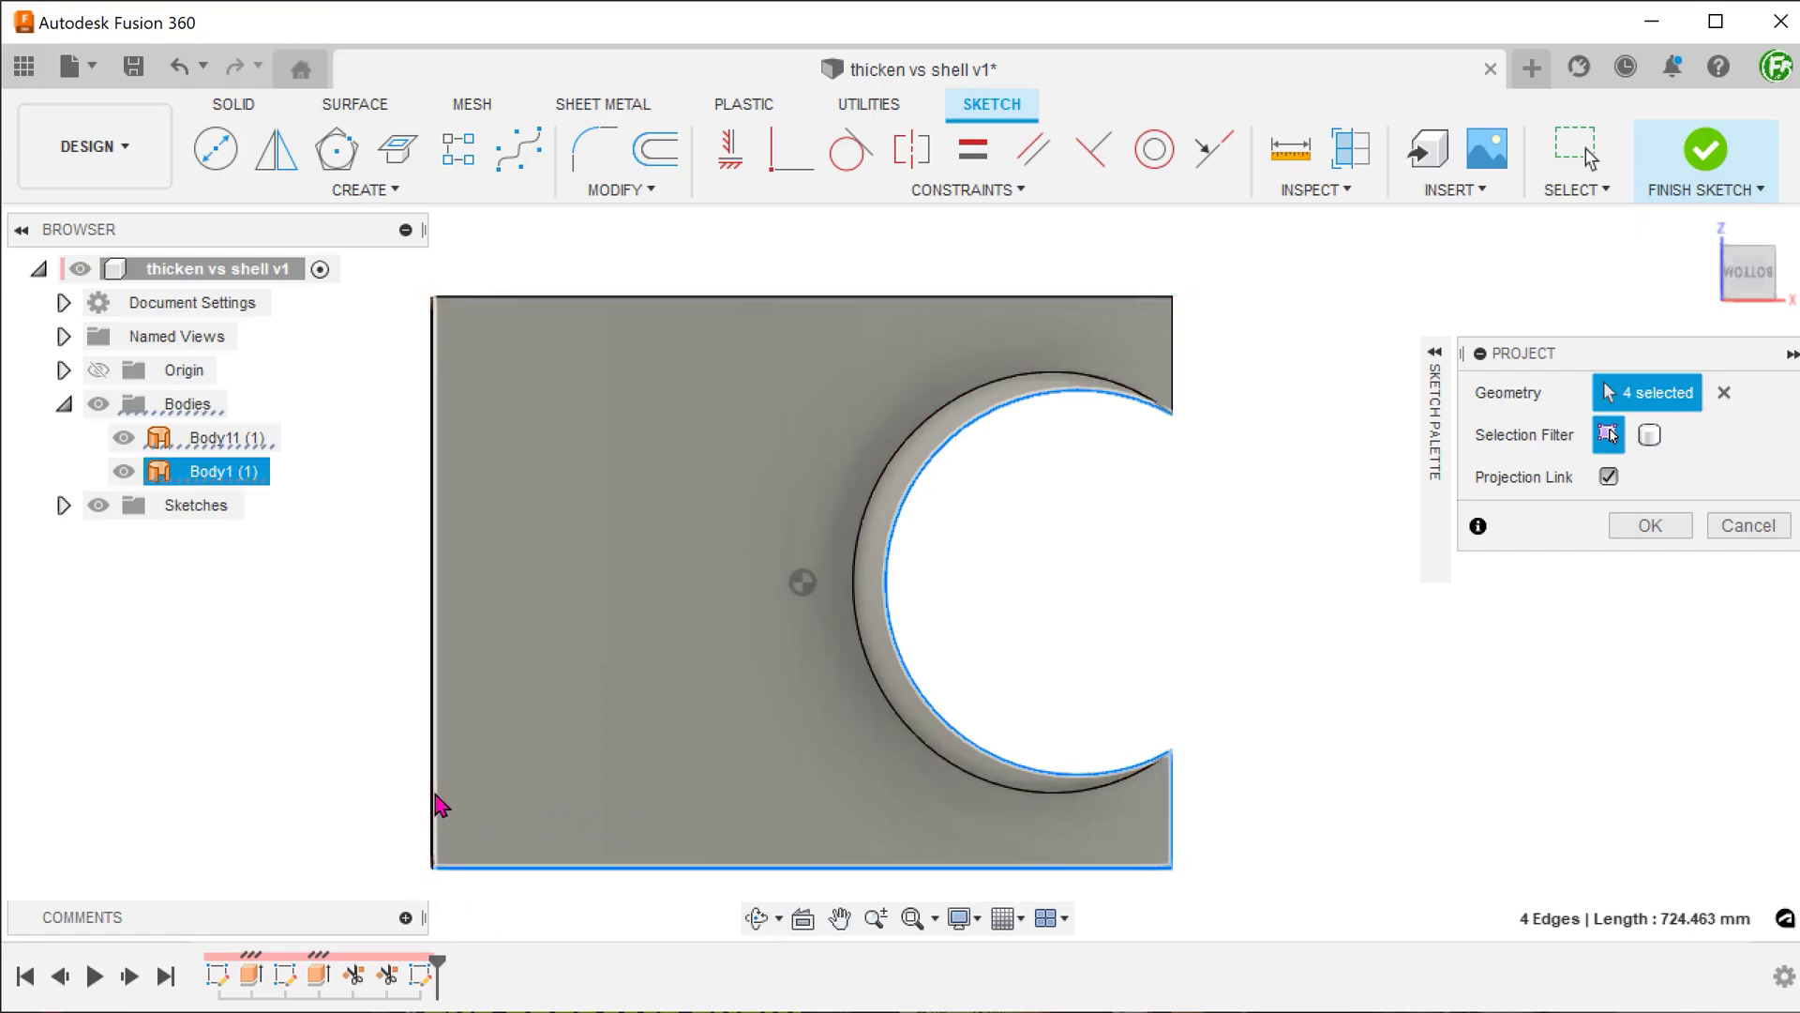
left_click(594, 301)
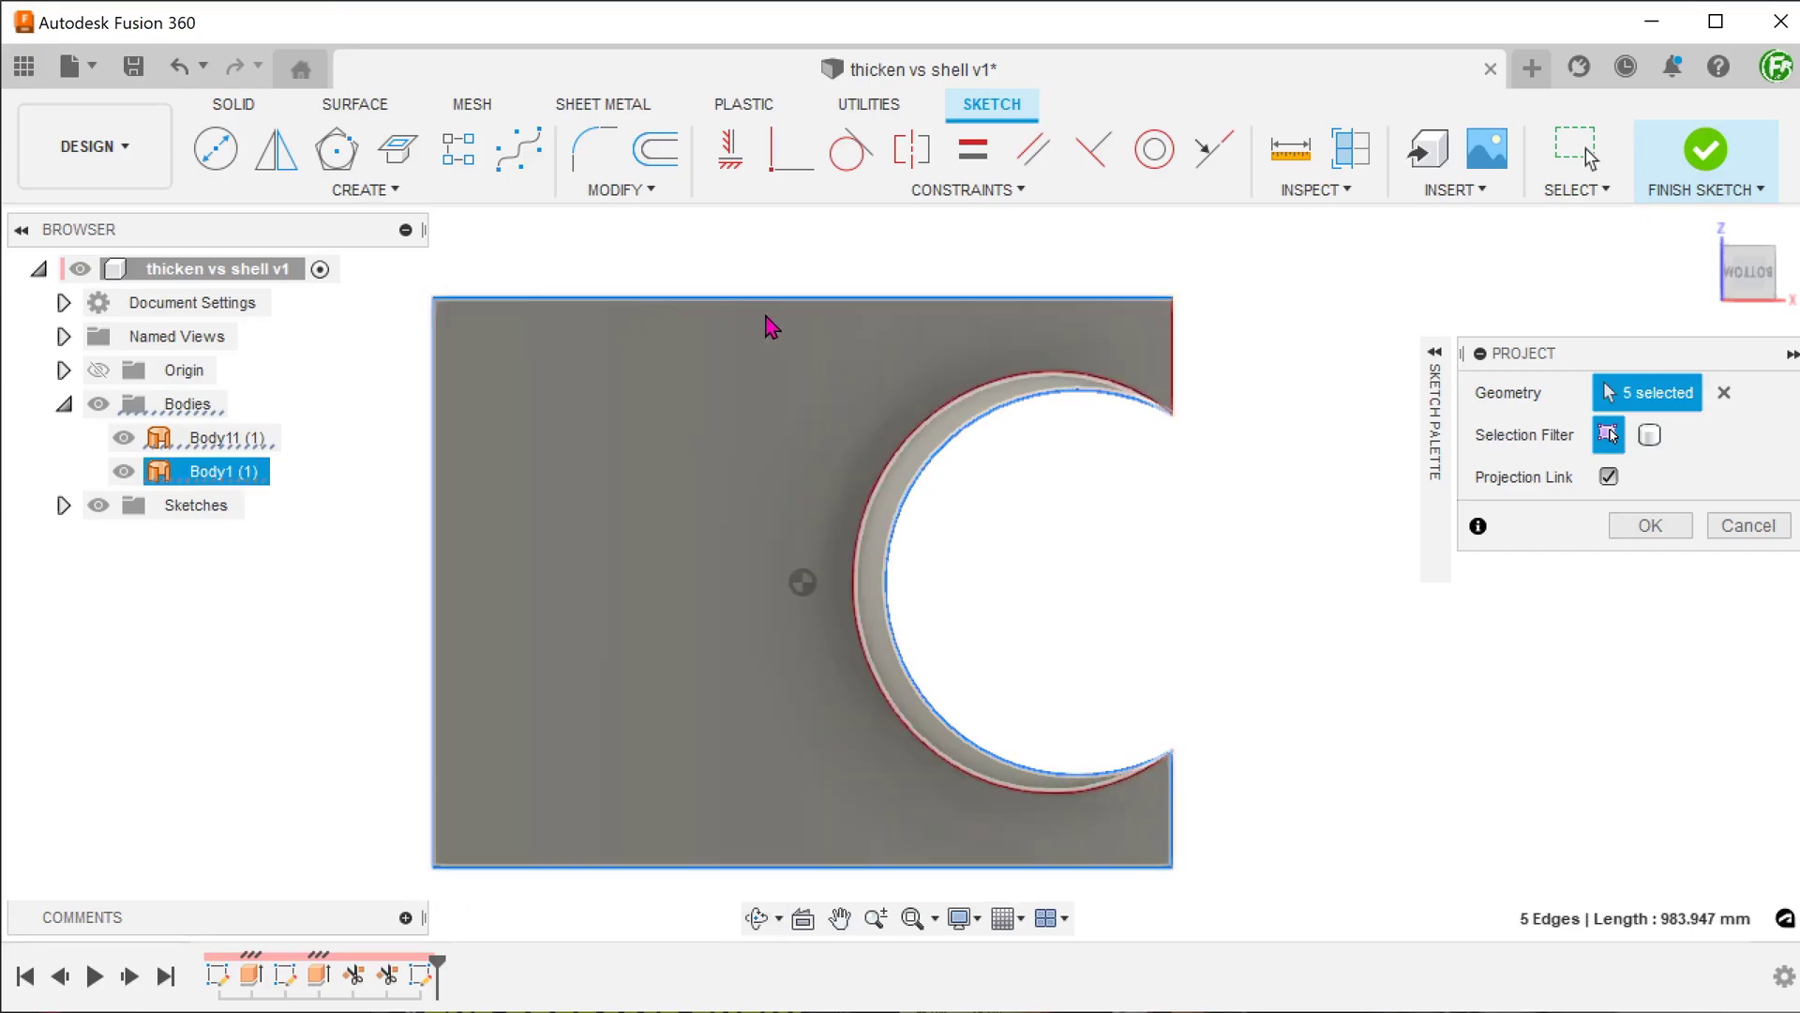
left_click(1170, 369)
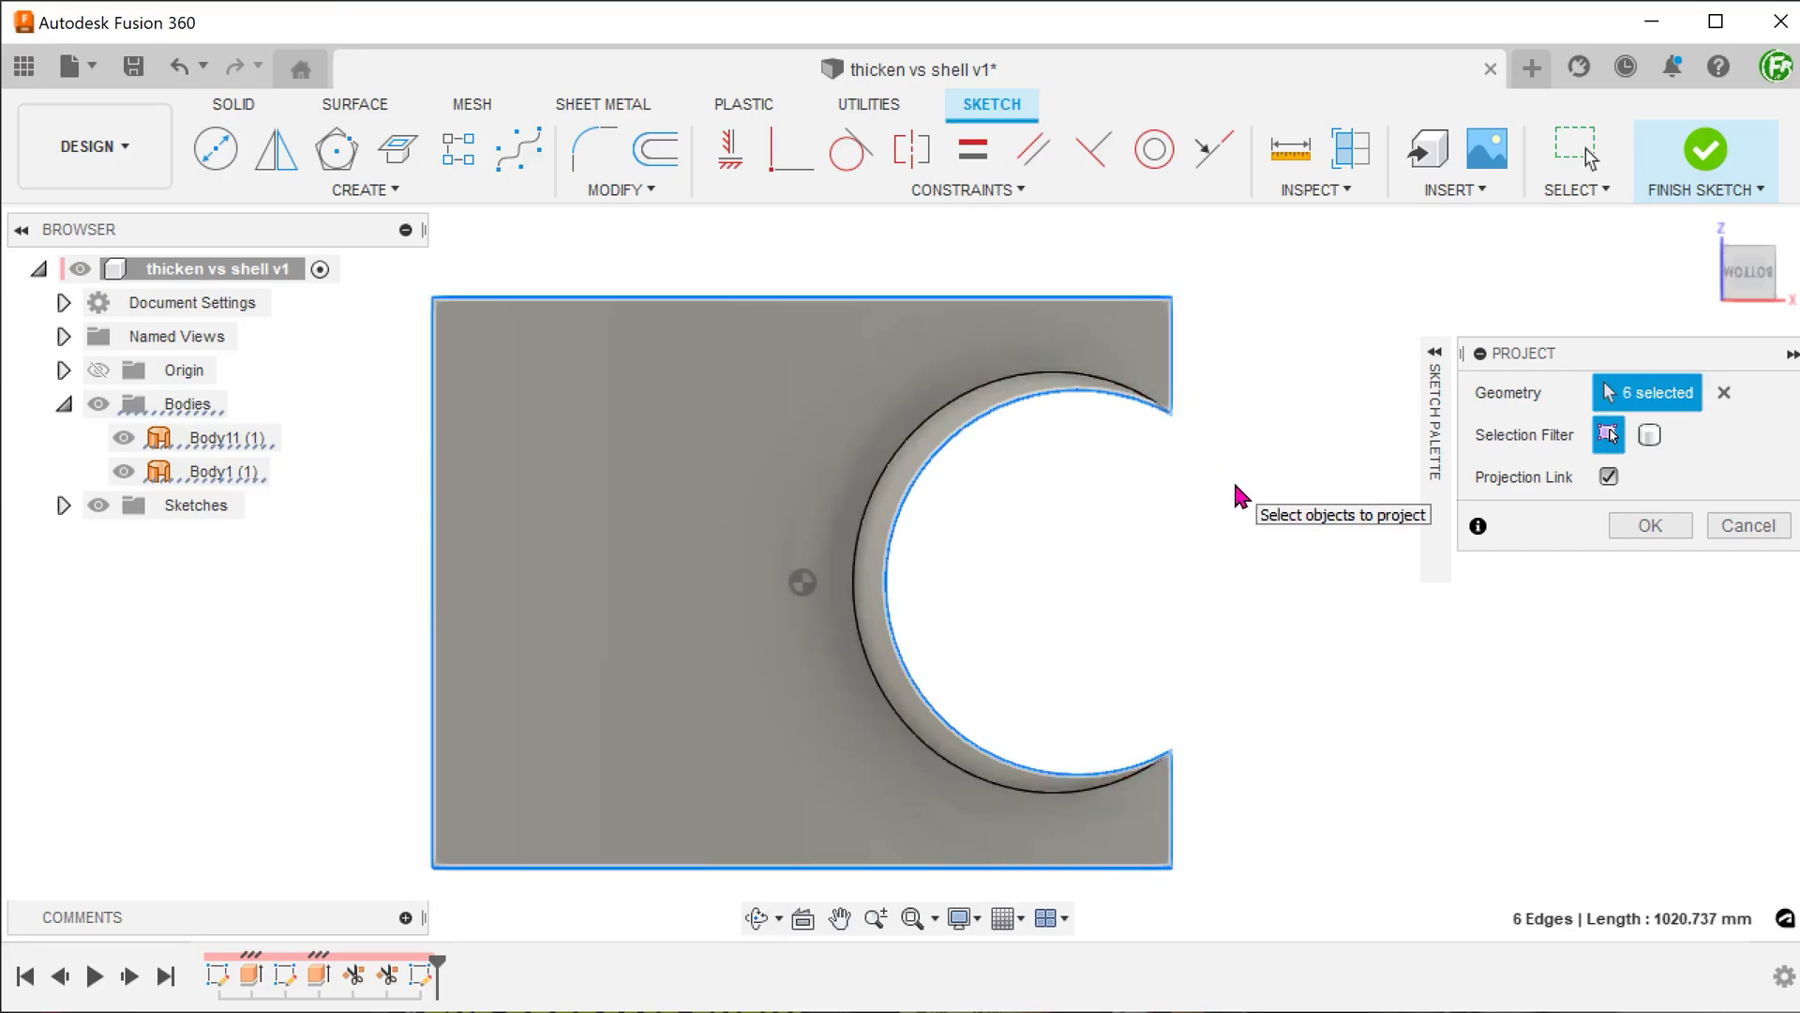
left_click(1650, 525)
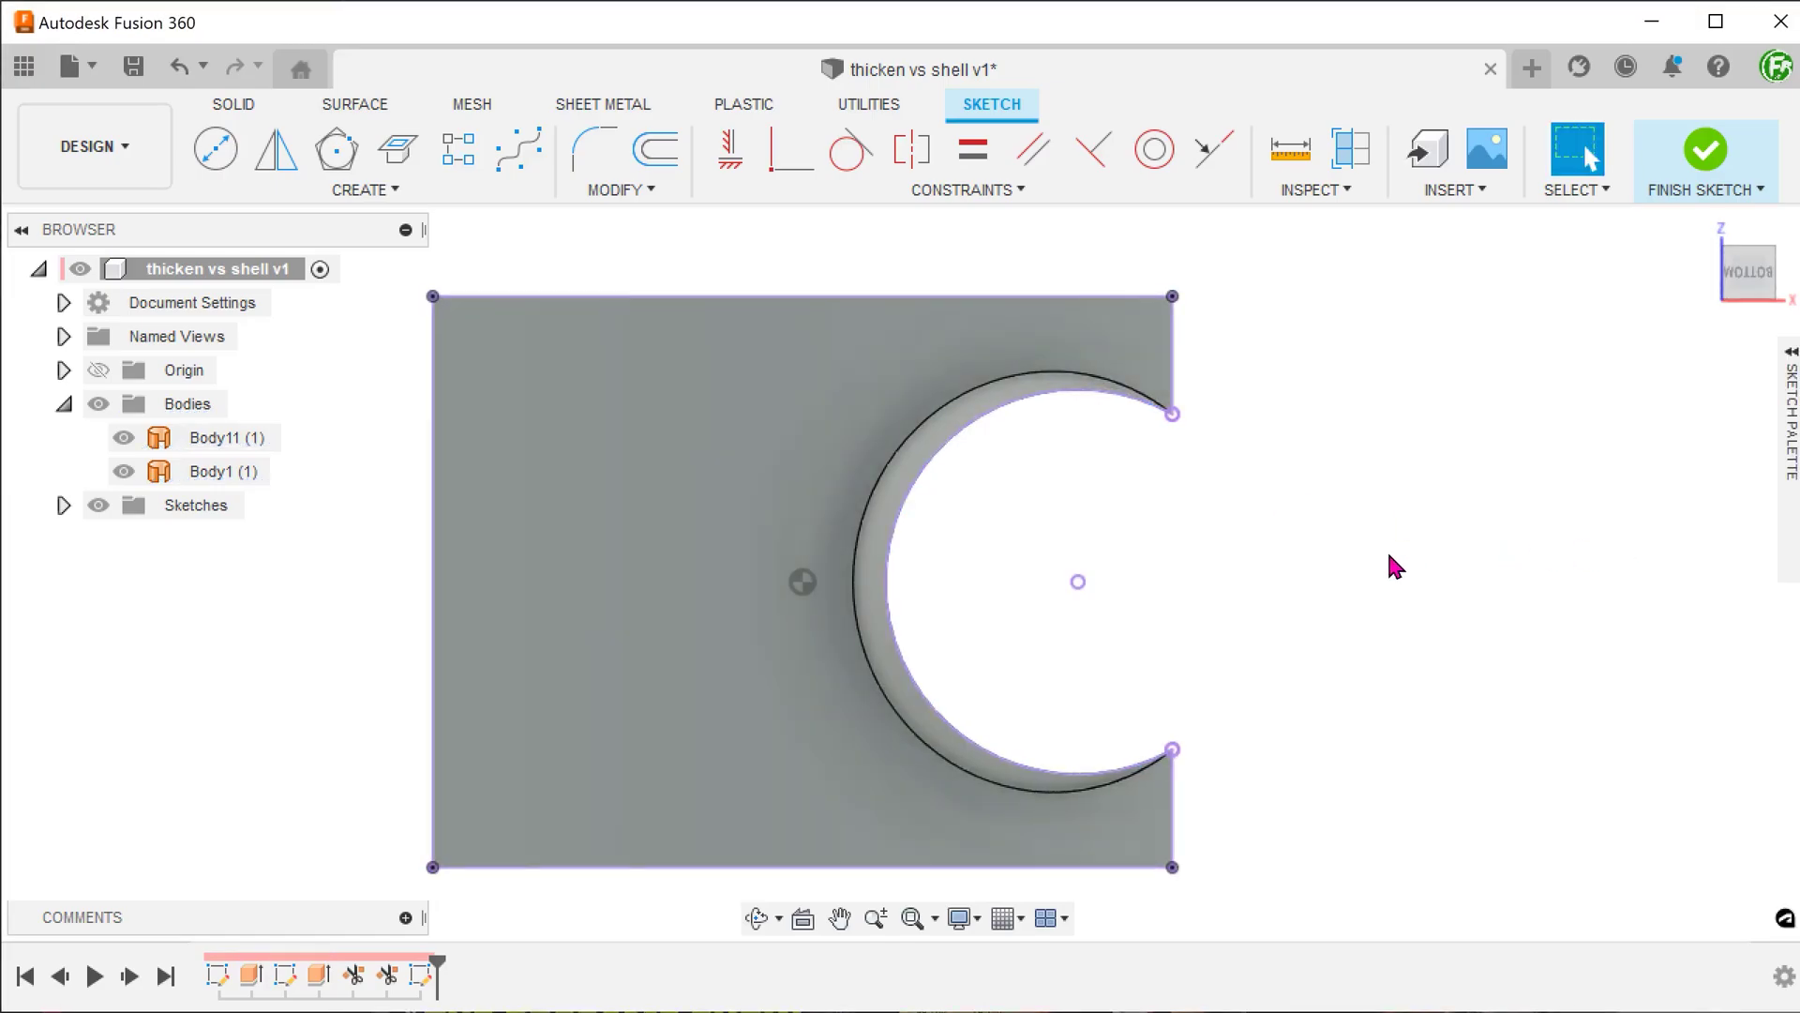
Step: Check the projected outline with Body1 and Body11 hidden, show them again, and finish the sketch
middle_click_drag(1390, 566, 1379, 629, "shift")
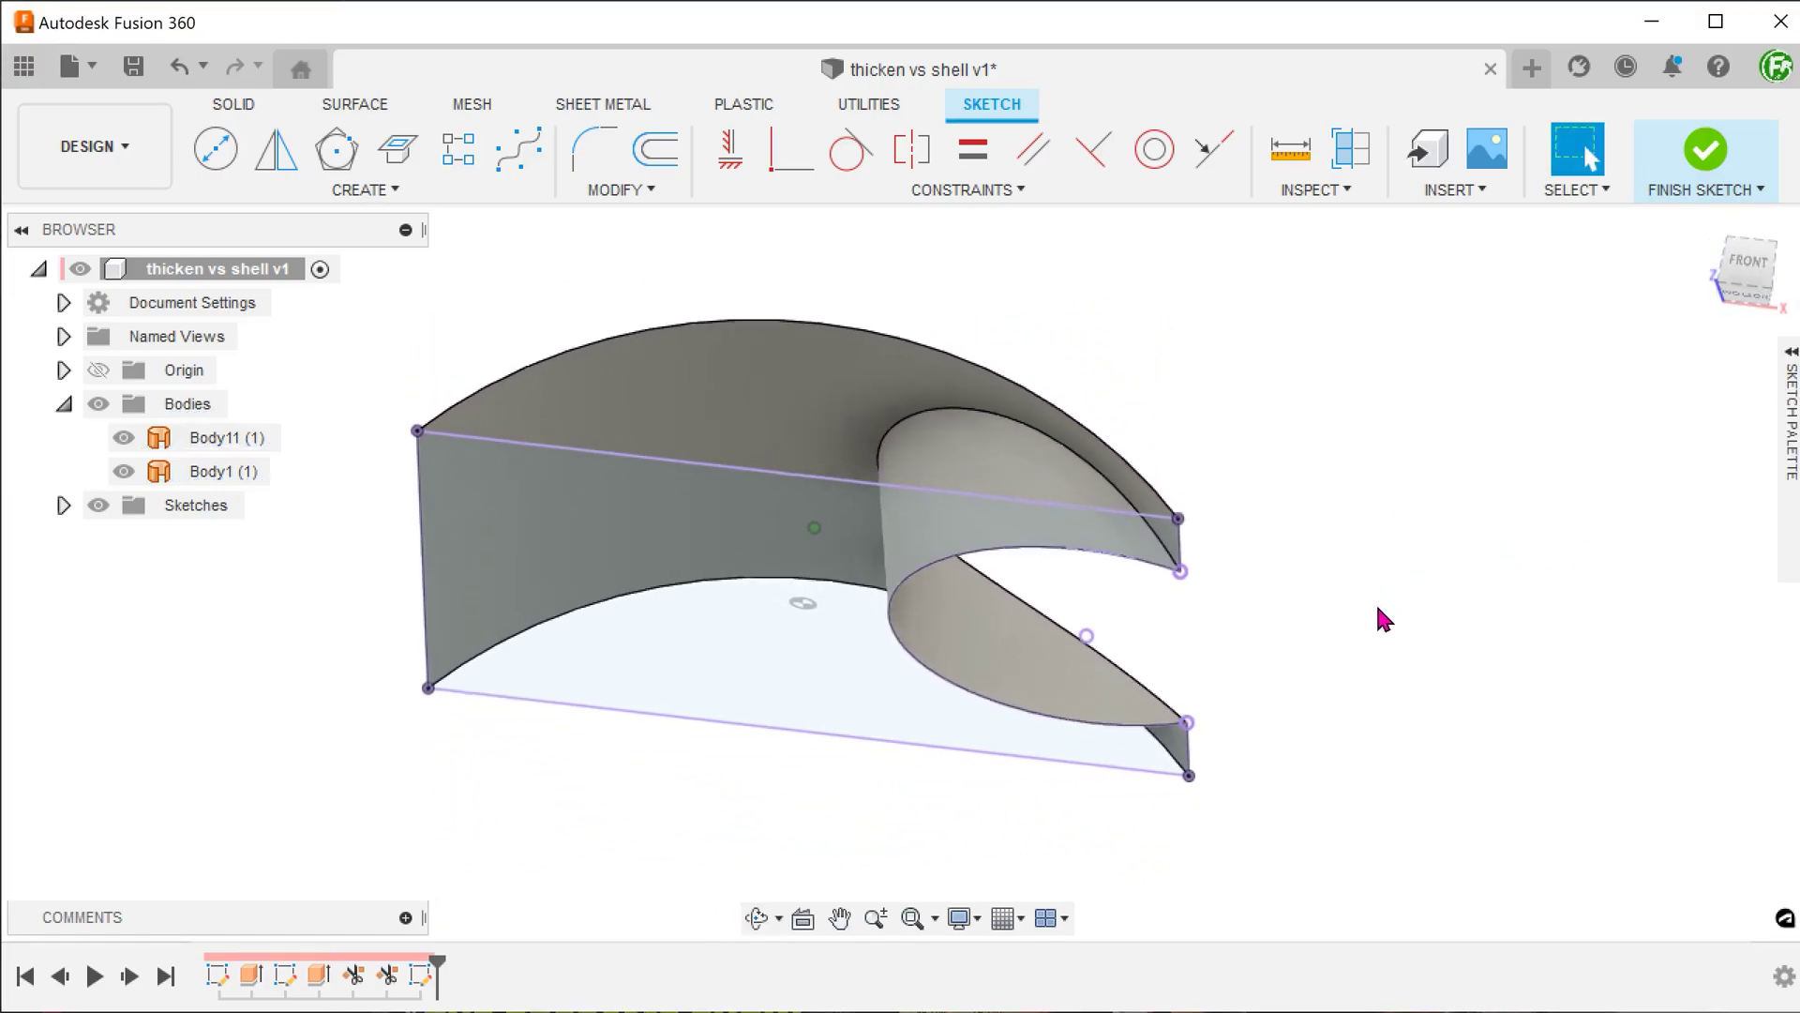
left_click(123, 476)
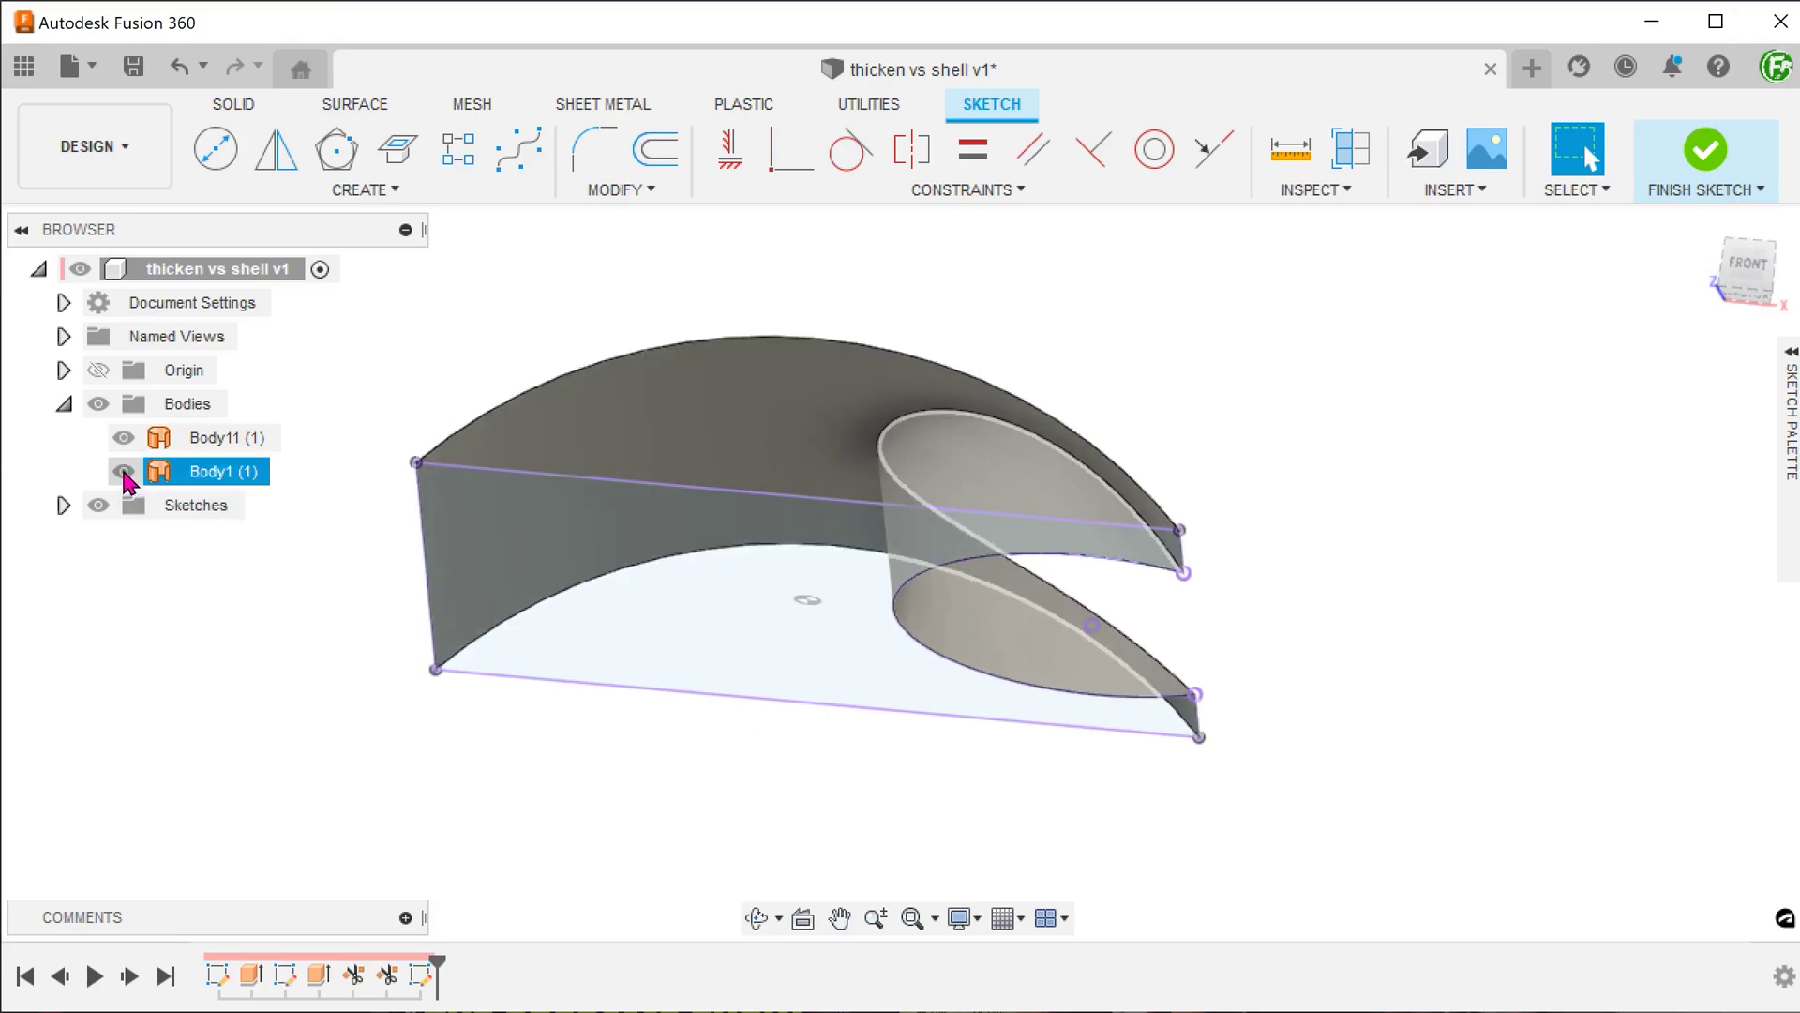
left_click(125, 471)
left_click(124, 438)
middle_click_drag(124, 437, 142, 640, "shift")
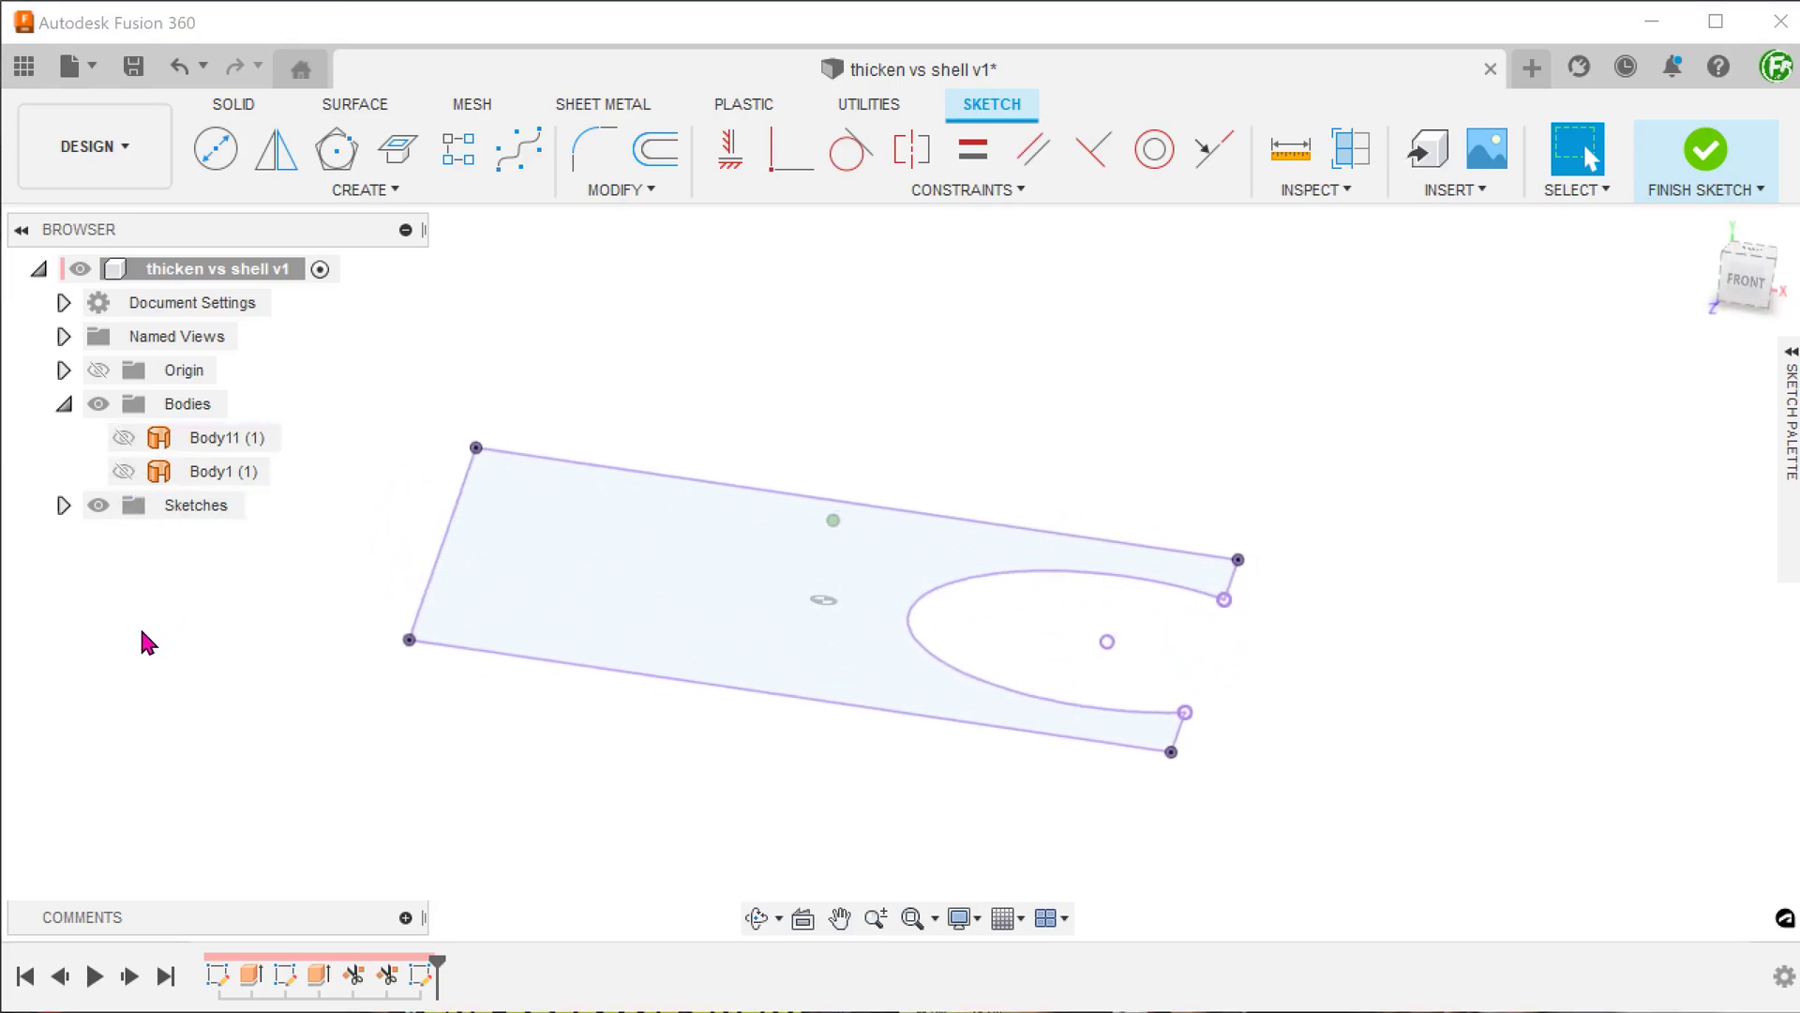
left_click(124, 472)
left_click(124, 437)
mouse_move(128, 543)
middle_mouse_down("shift")
mouse_move(155, 640)
mouse_move(740, 632)
mouse_move(1515, 261)
middle_mouse_up("shift")
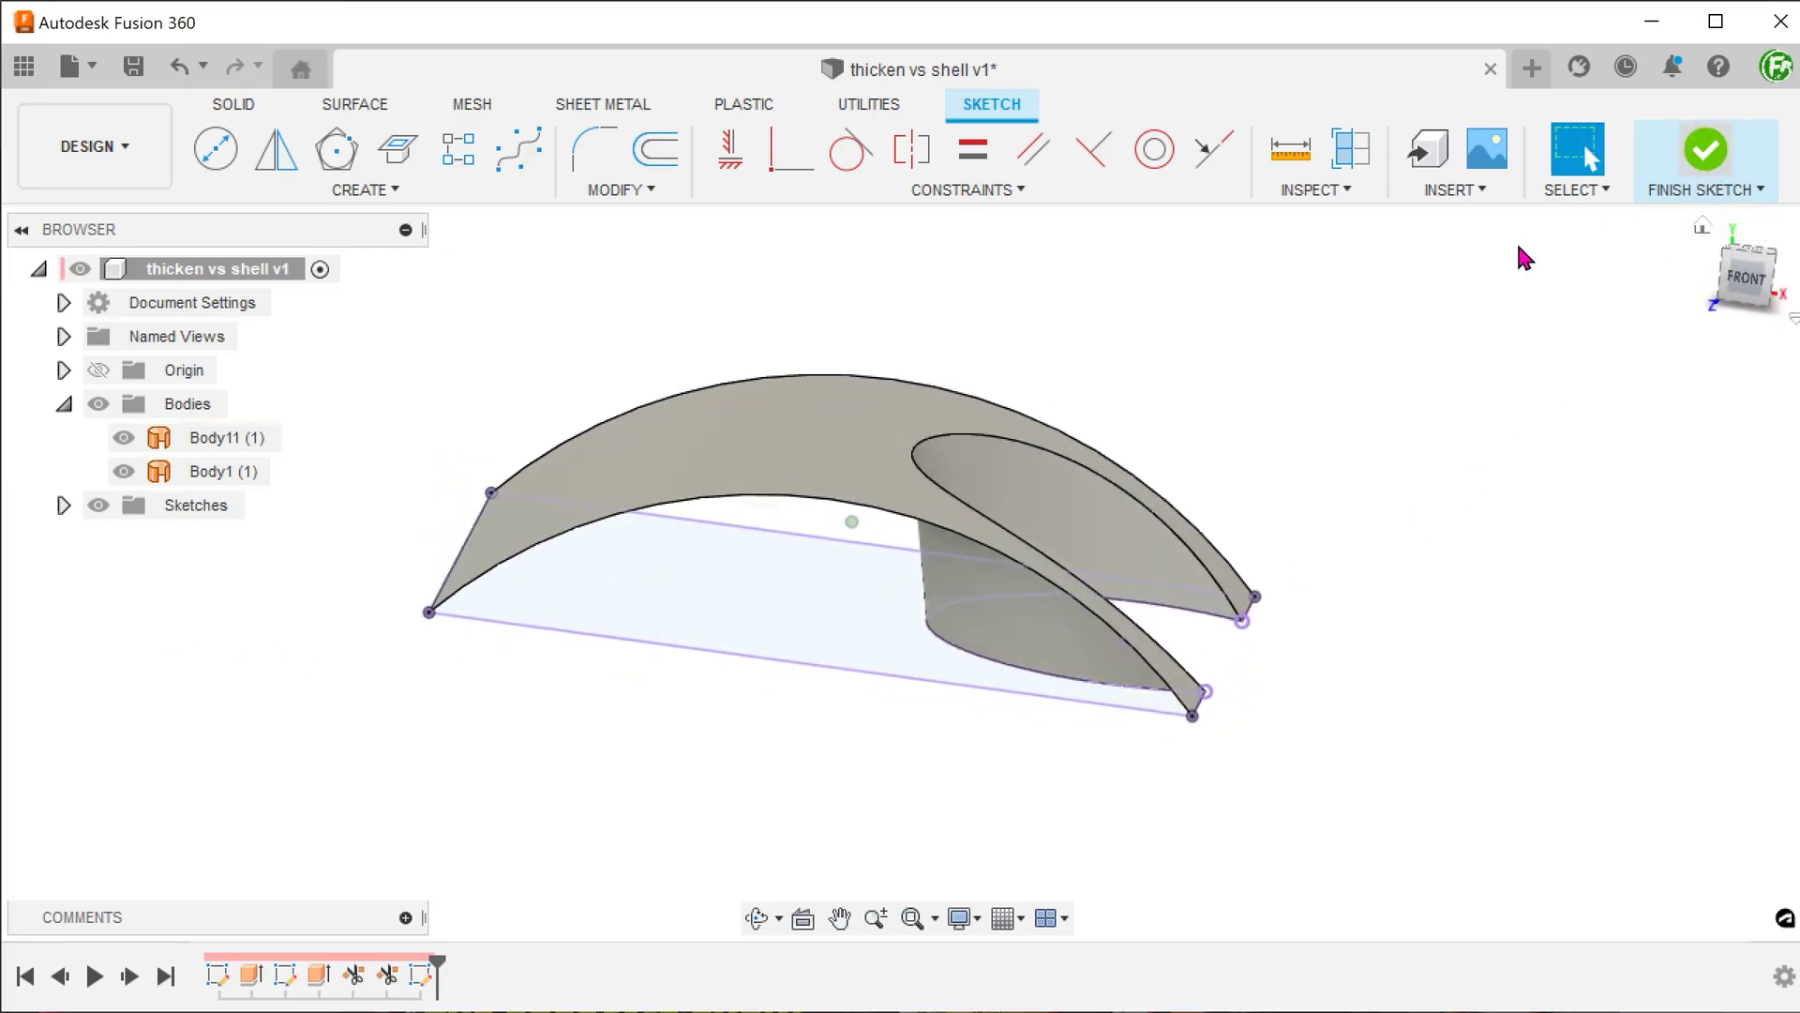
left_click(1703, 226)
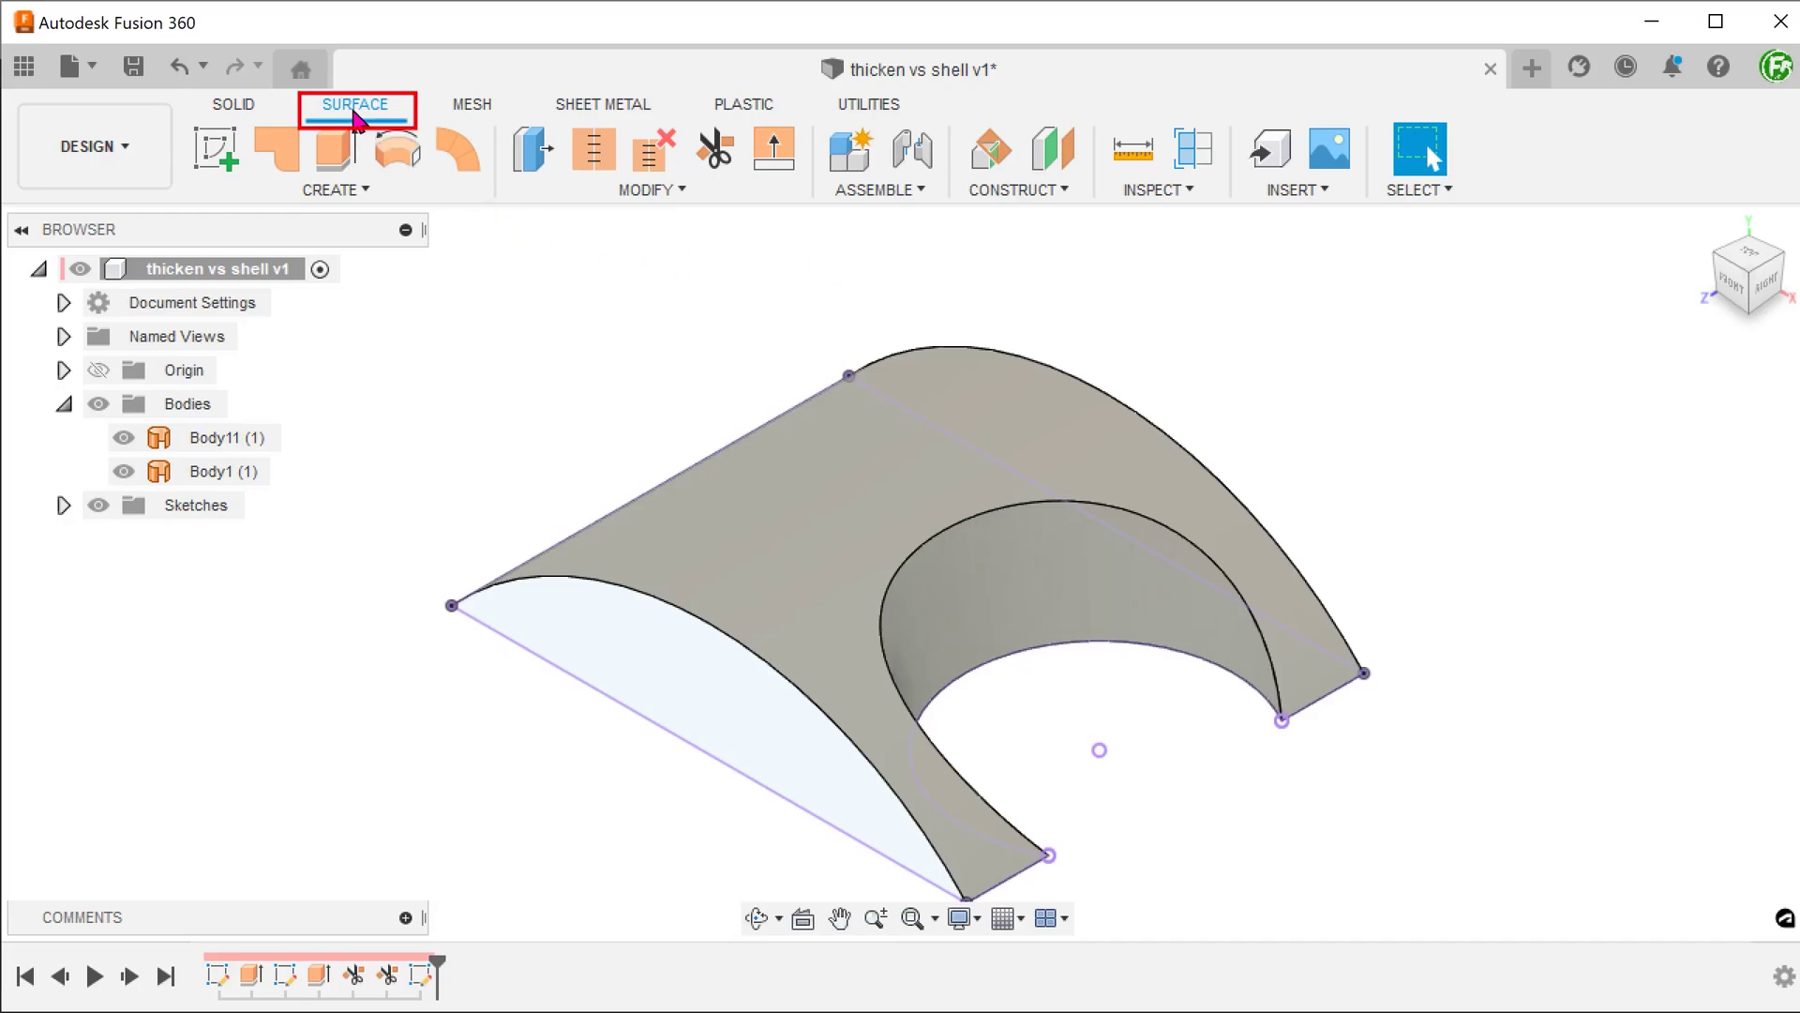
Step: Patch the sketched base outline into the flat surface Body20, then return to the home view
left_click(353, 188)
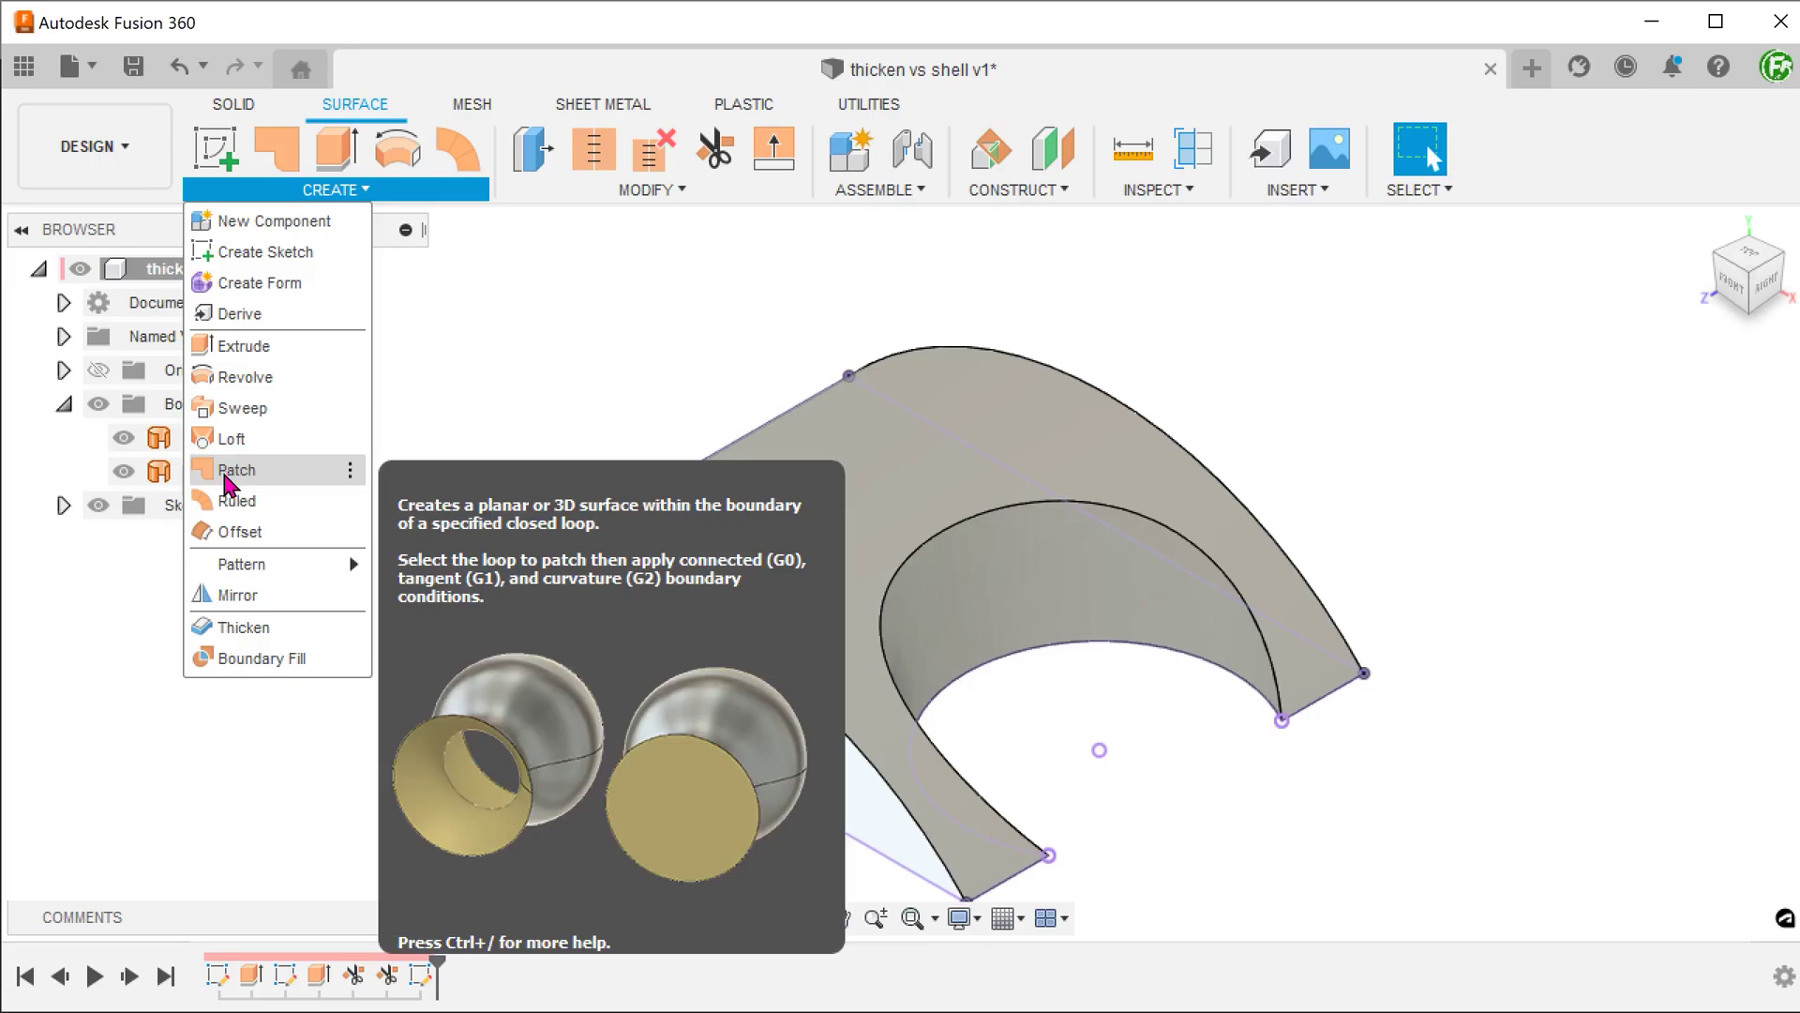
left_click(229, 475)
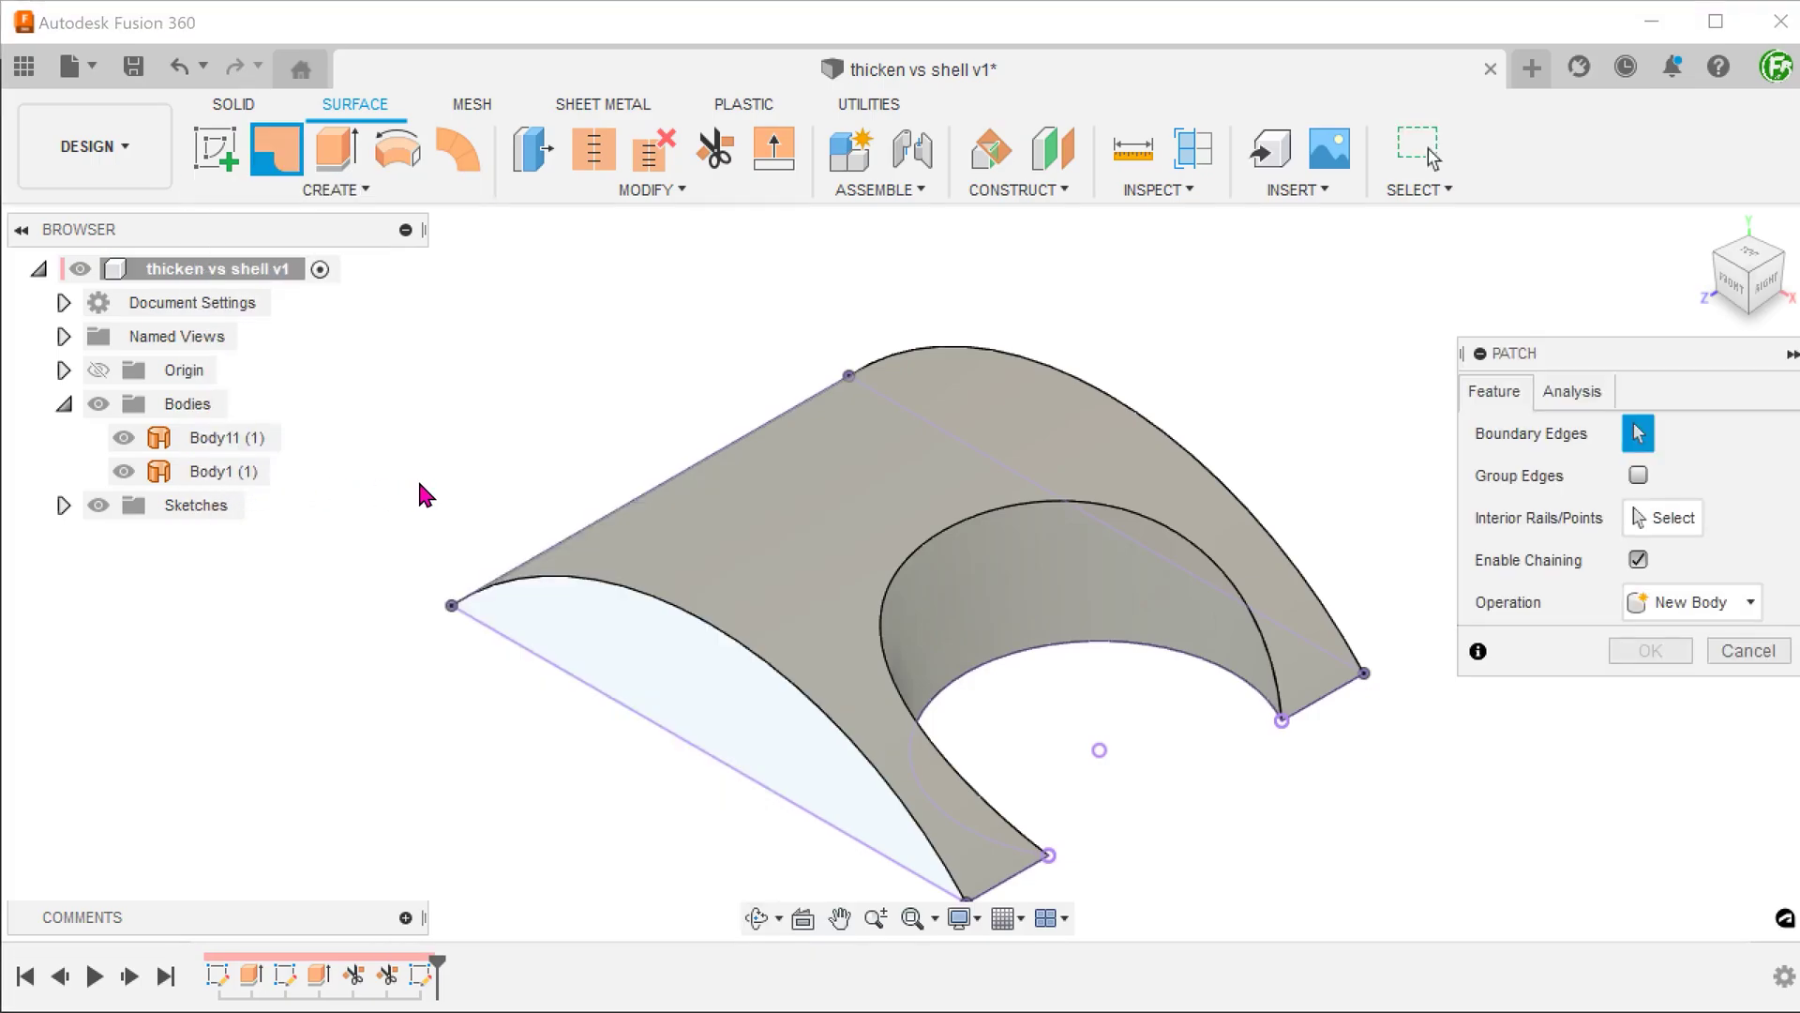
middle_click_drag(369, 481, 423, 672, "shift")
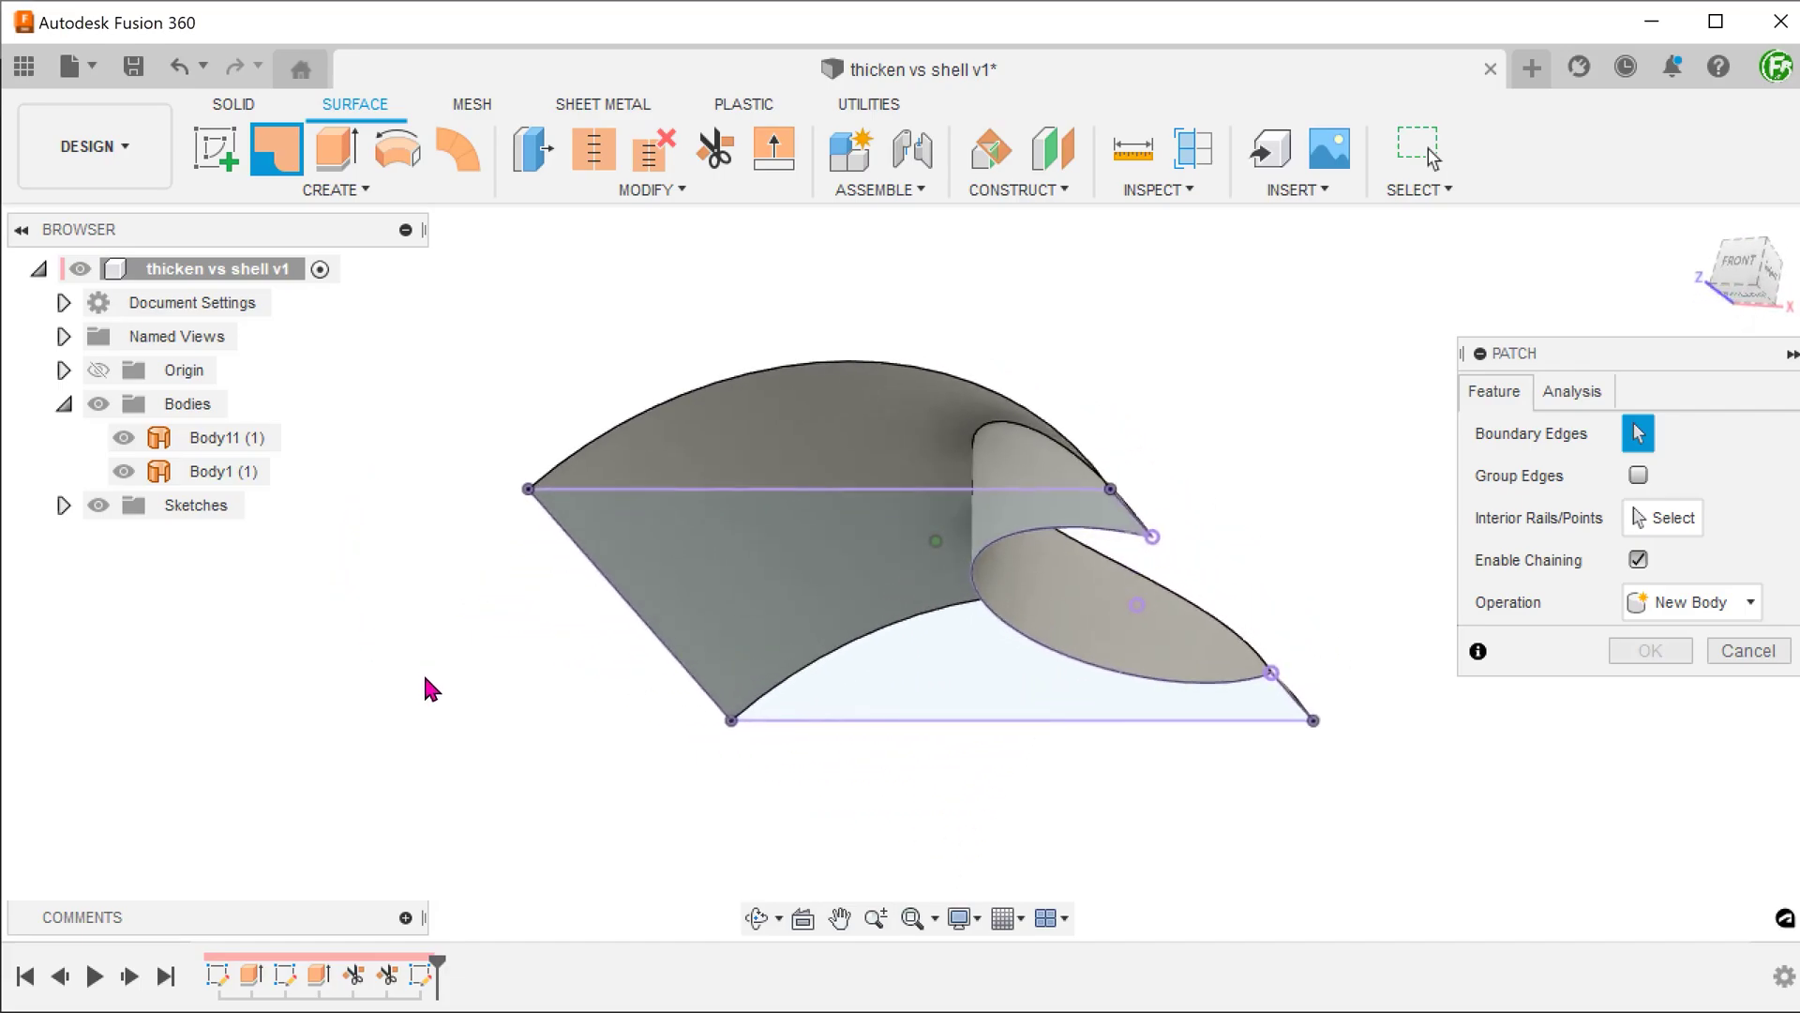
left_click(784, 625)
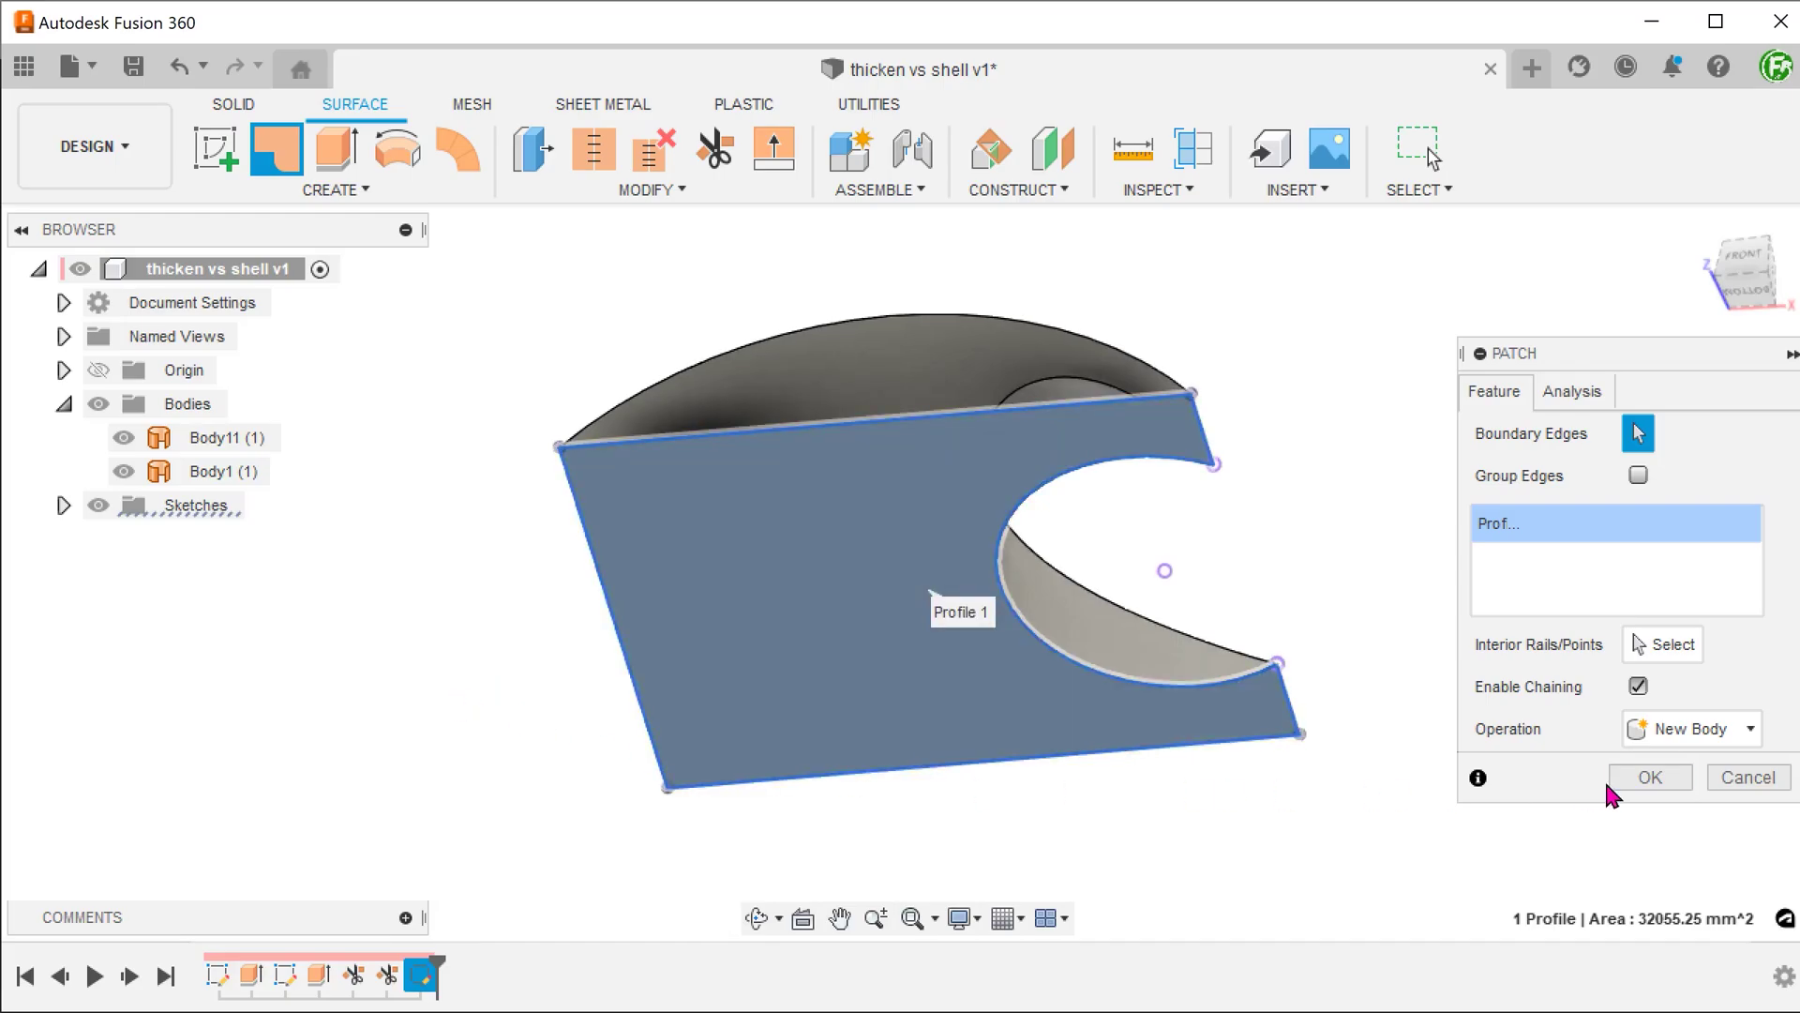
left_click(1638, 778)
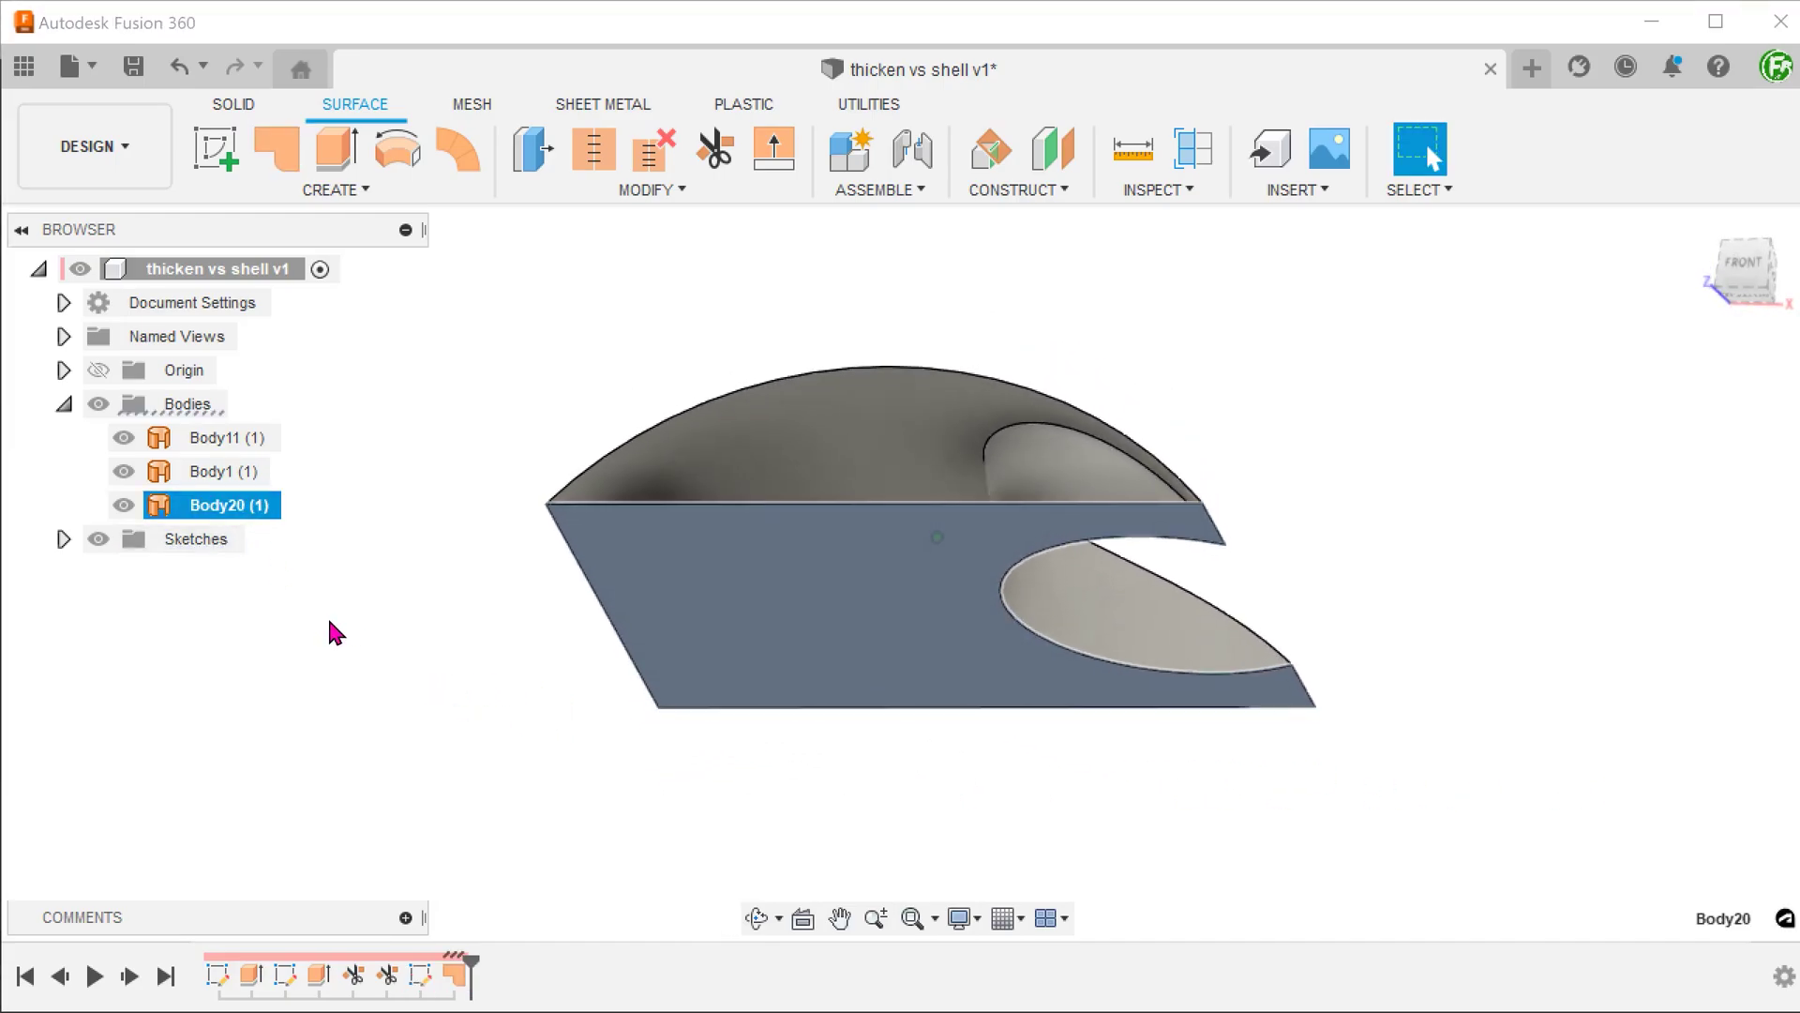
left_click(334, 636)
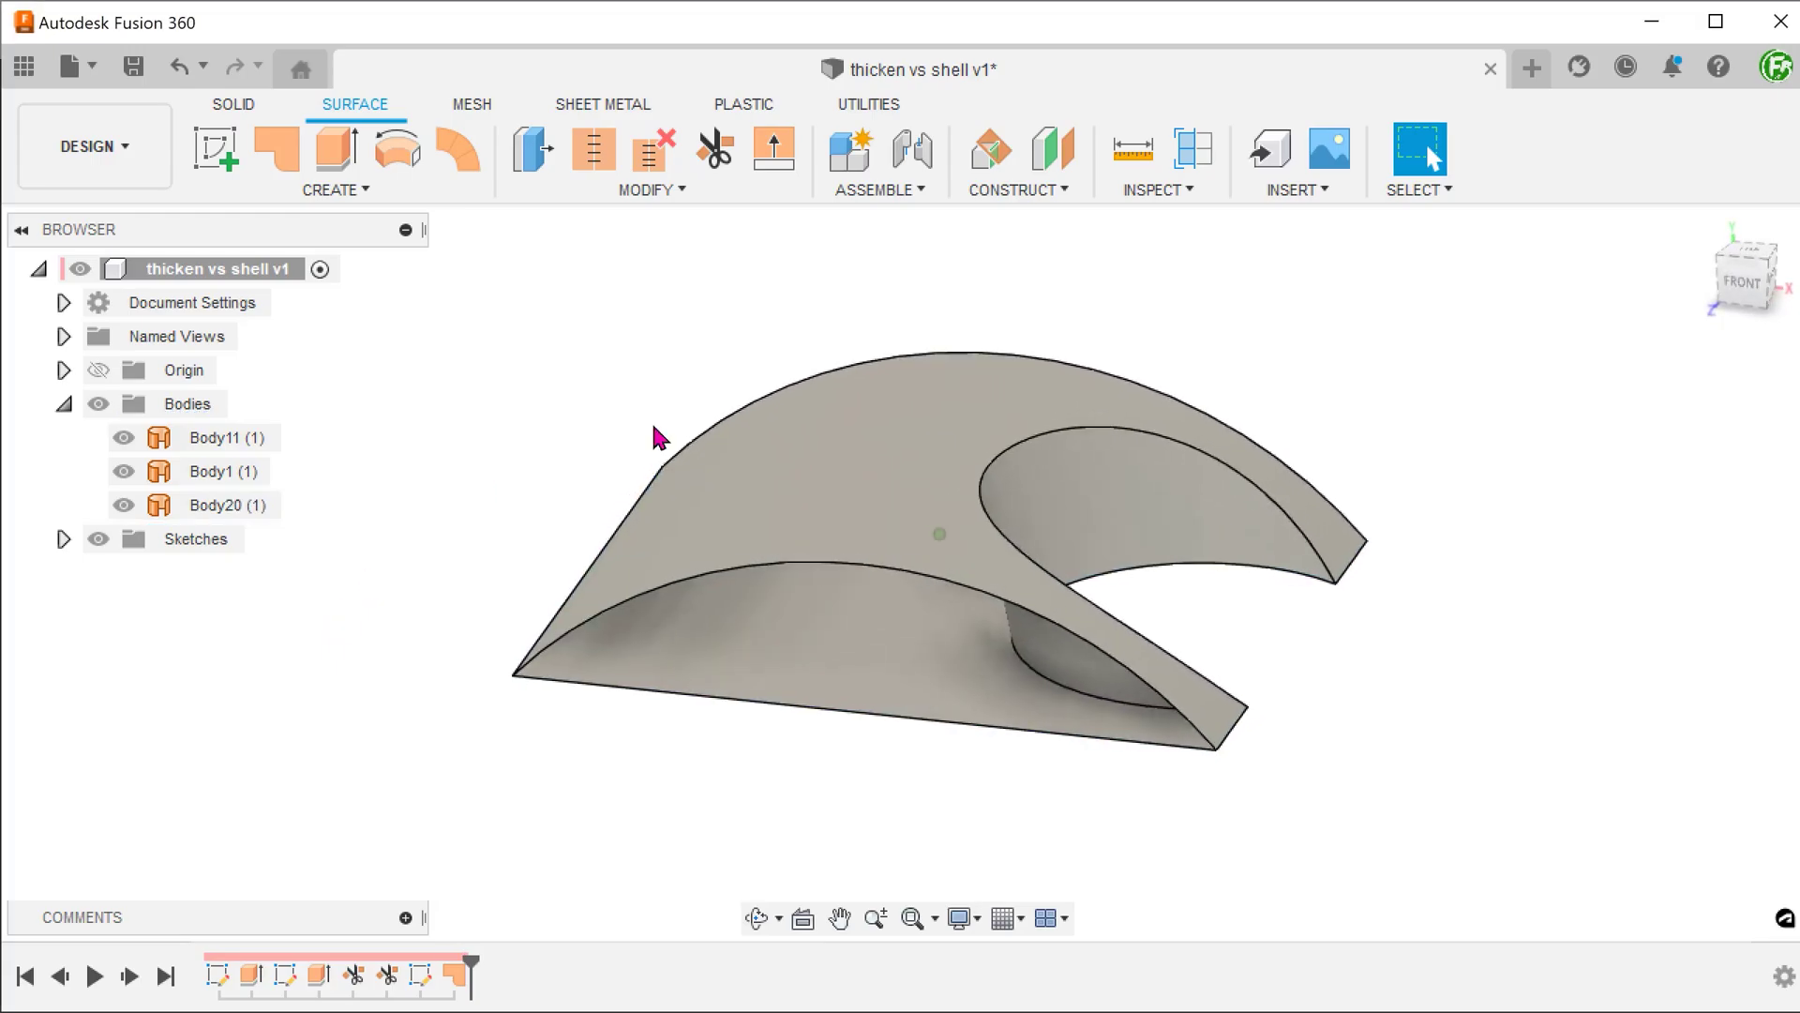
left_click(1736, 283)
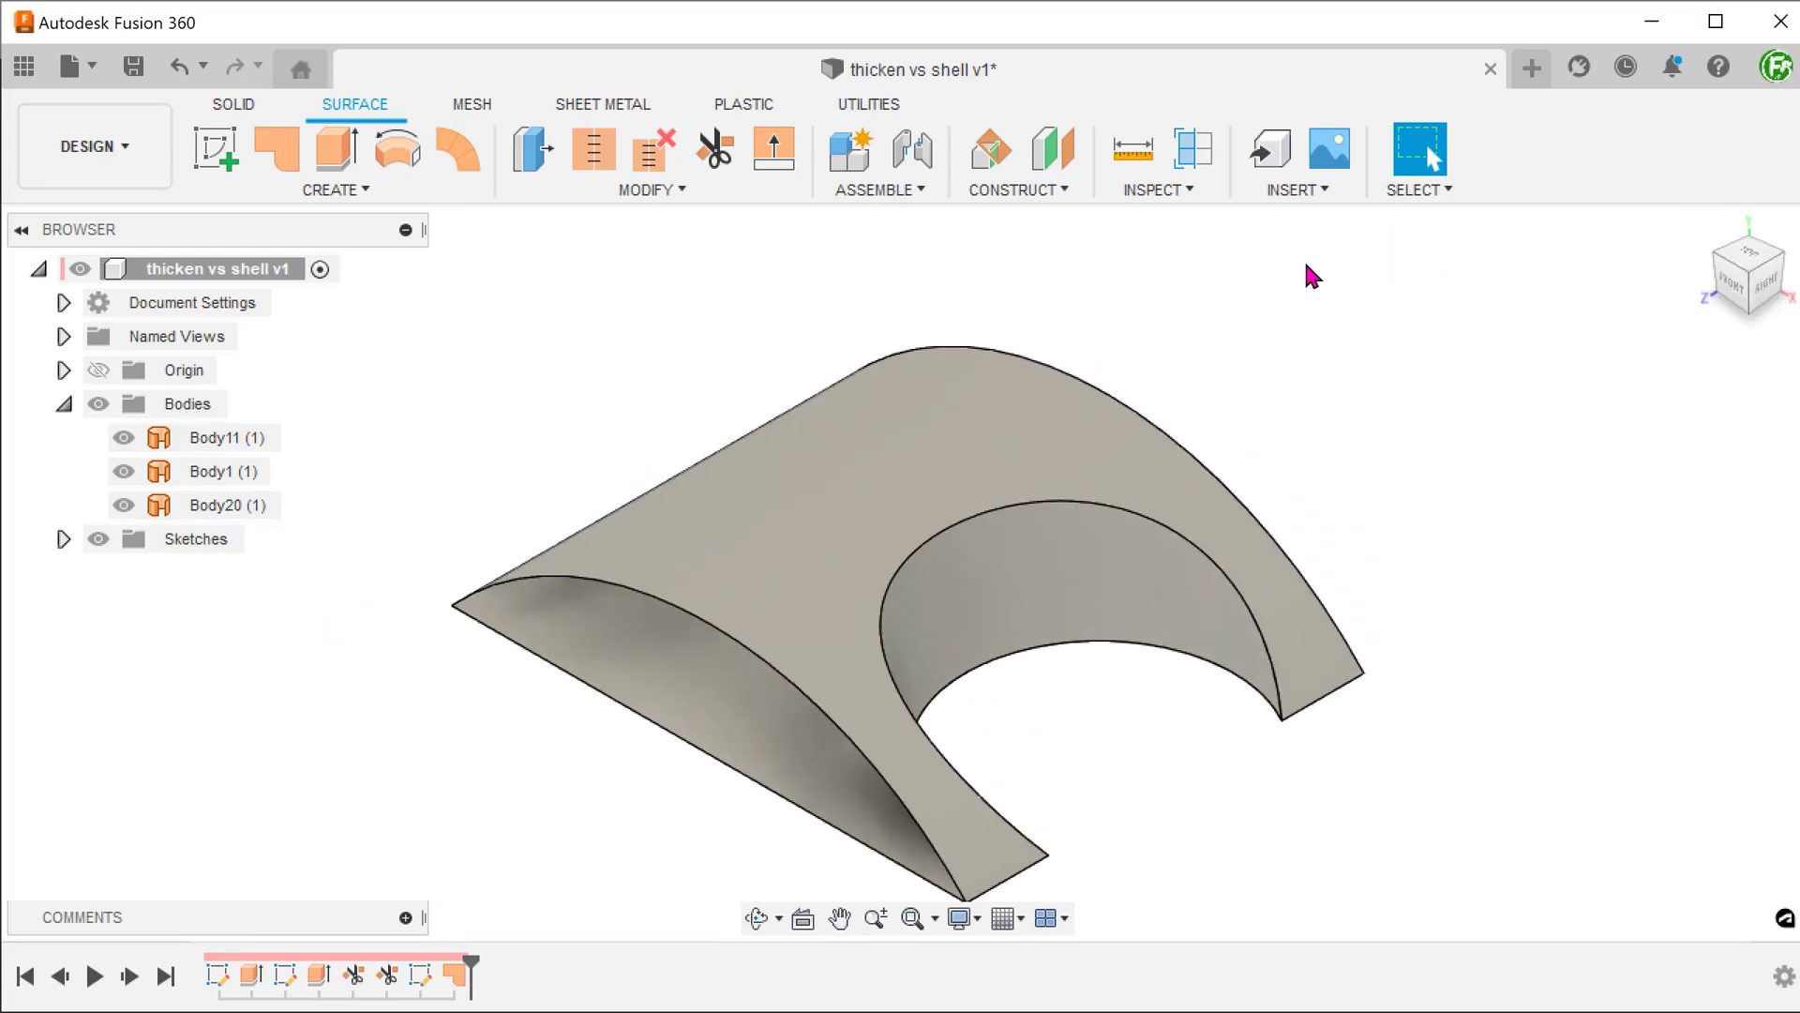
Step: Patch the first arched end using its front bottom edge and arc edge, creating Body21
right_click(1307, 265)
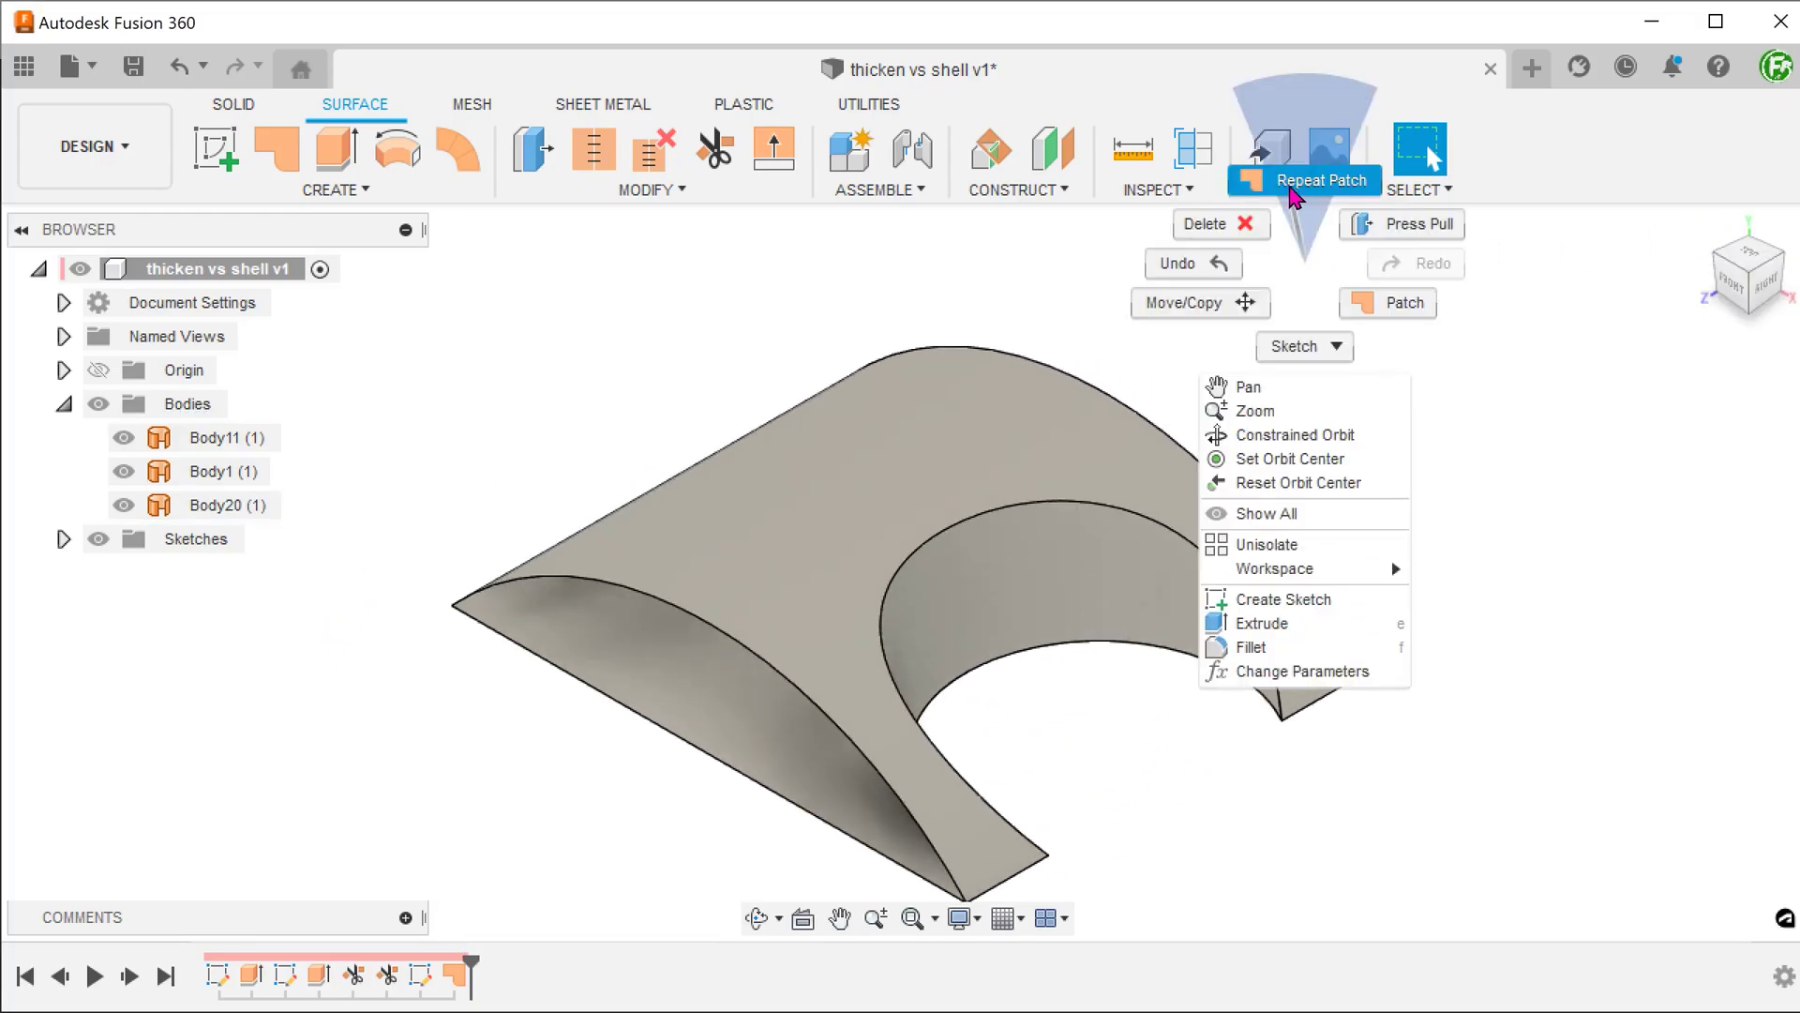
left_click(1292, 195)
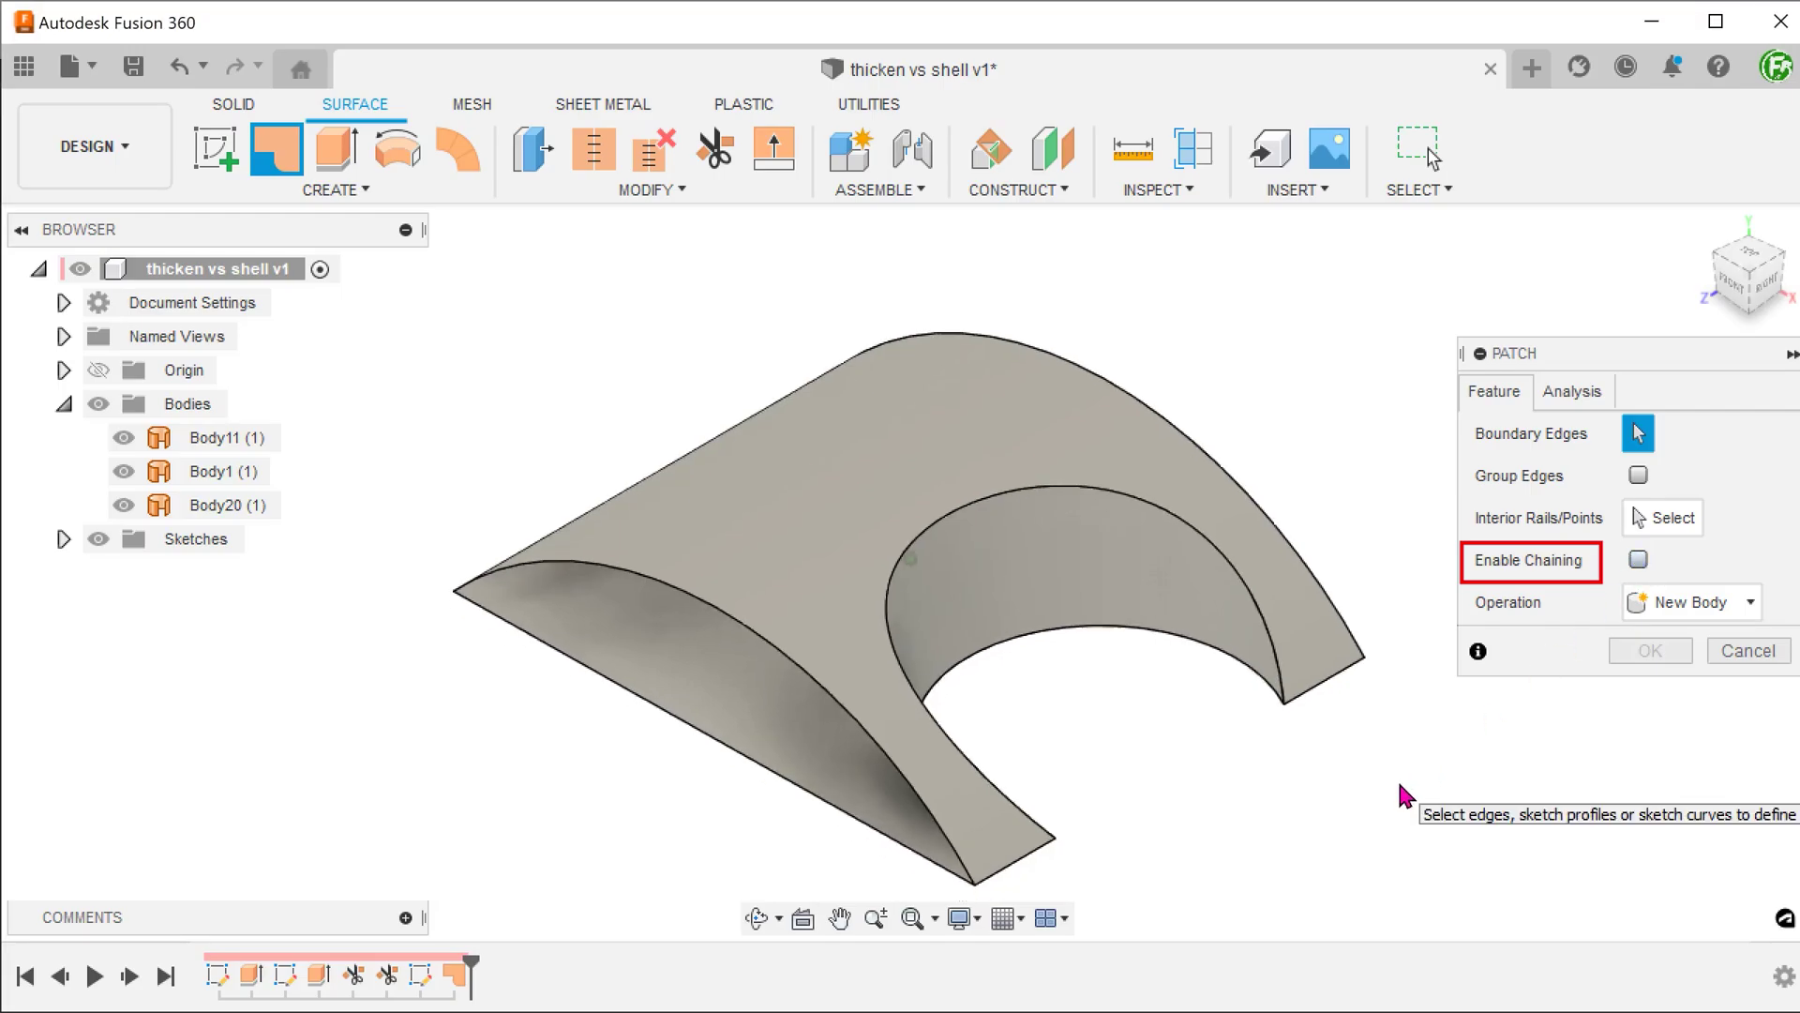
middle_click_drag(1400, 783, 821, 865, "shift")
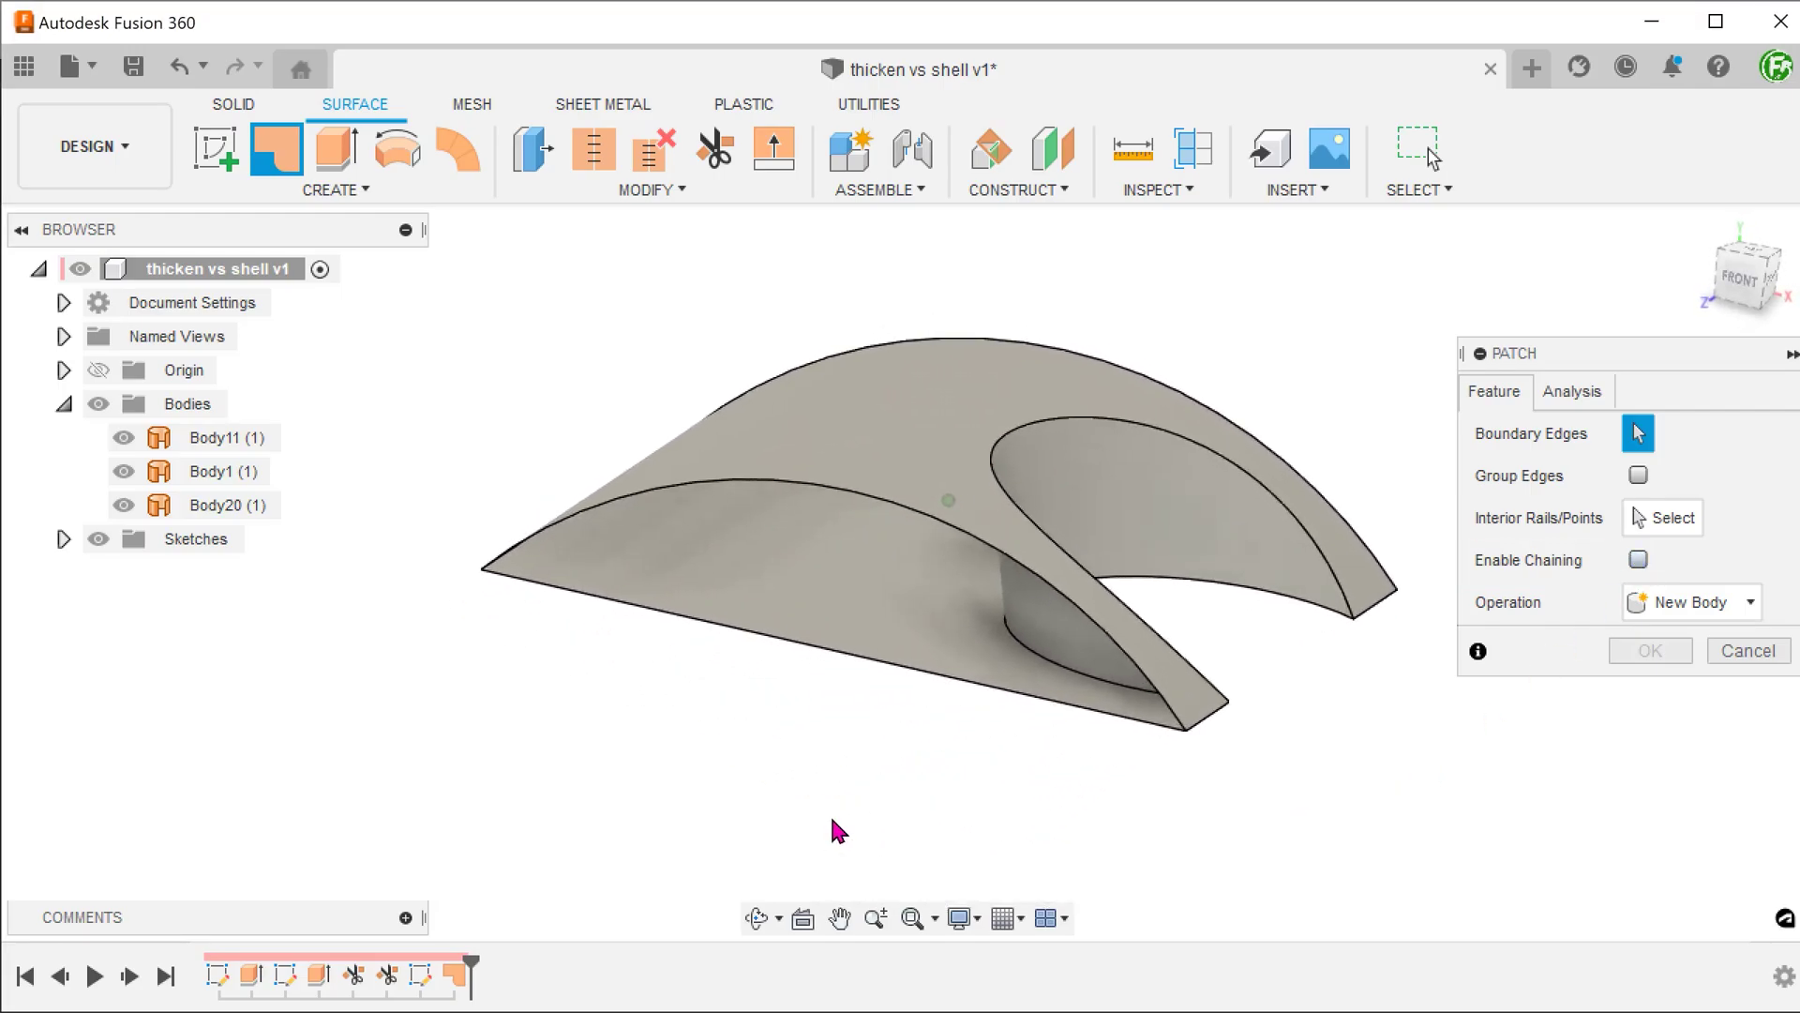
left_click(908, 672)
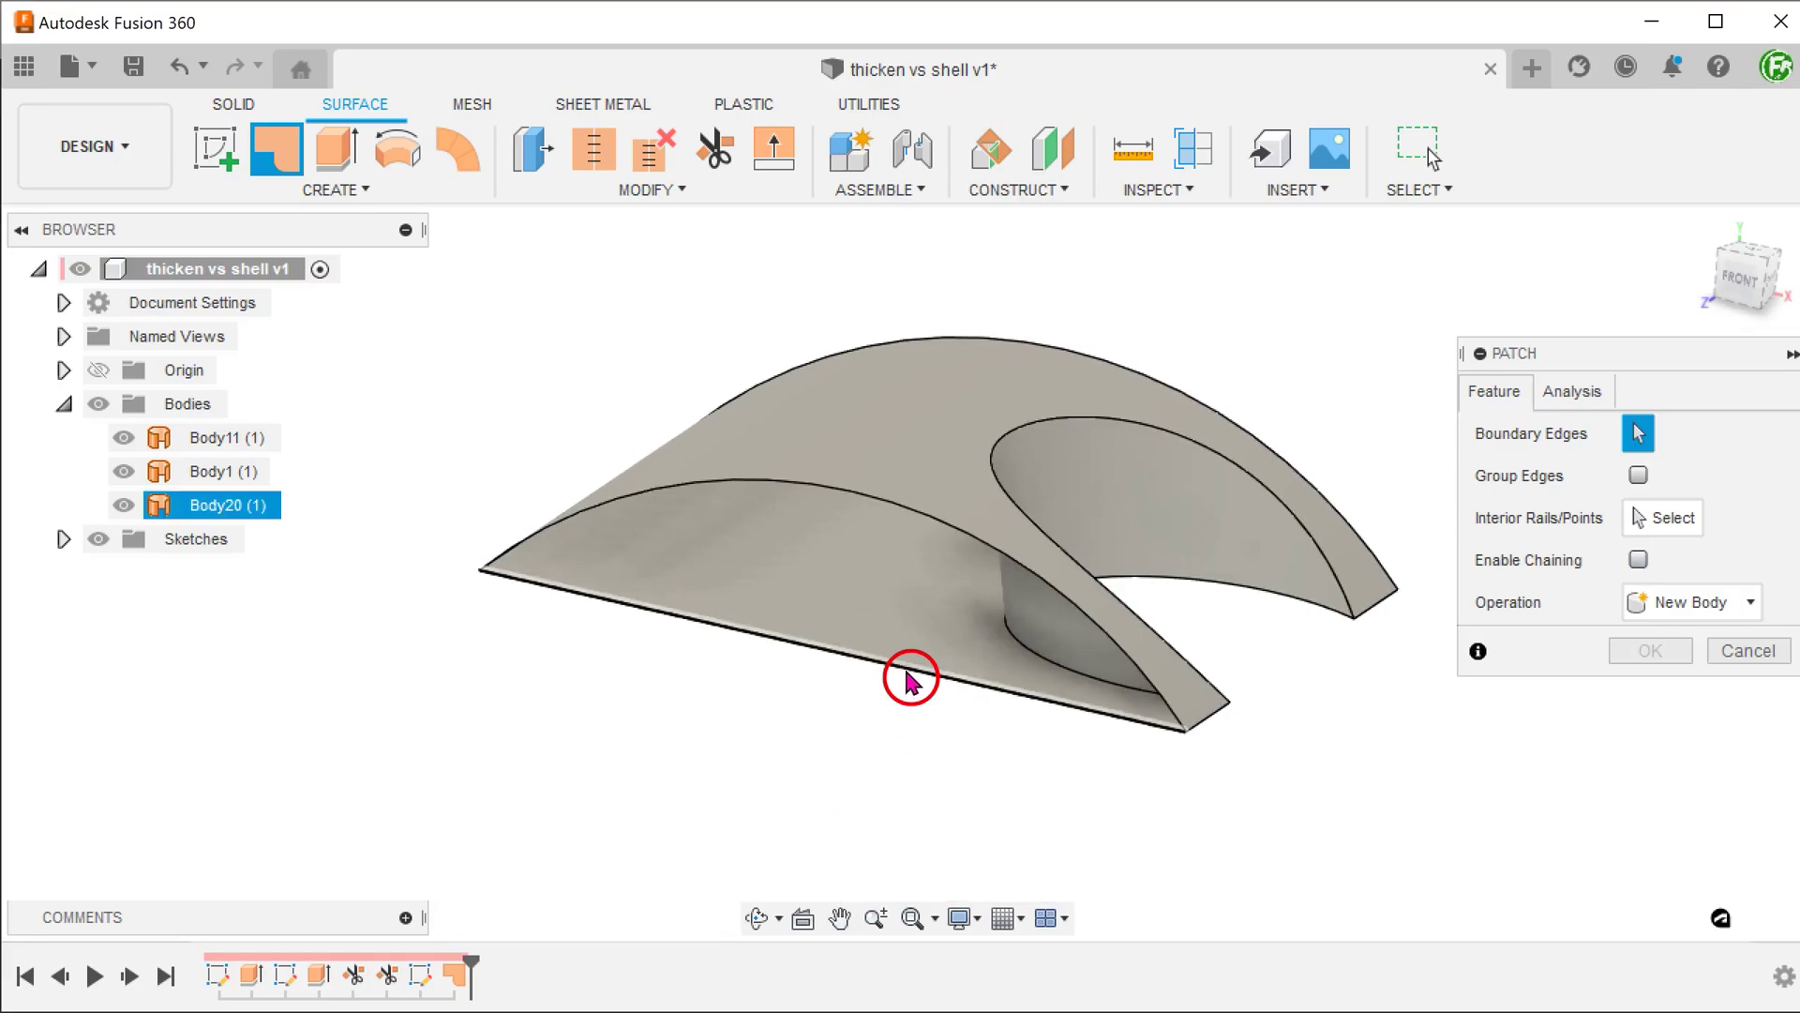
left_click(952, 534)
middle_click_drag(690, 765, 607, 800, "shift")
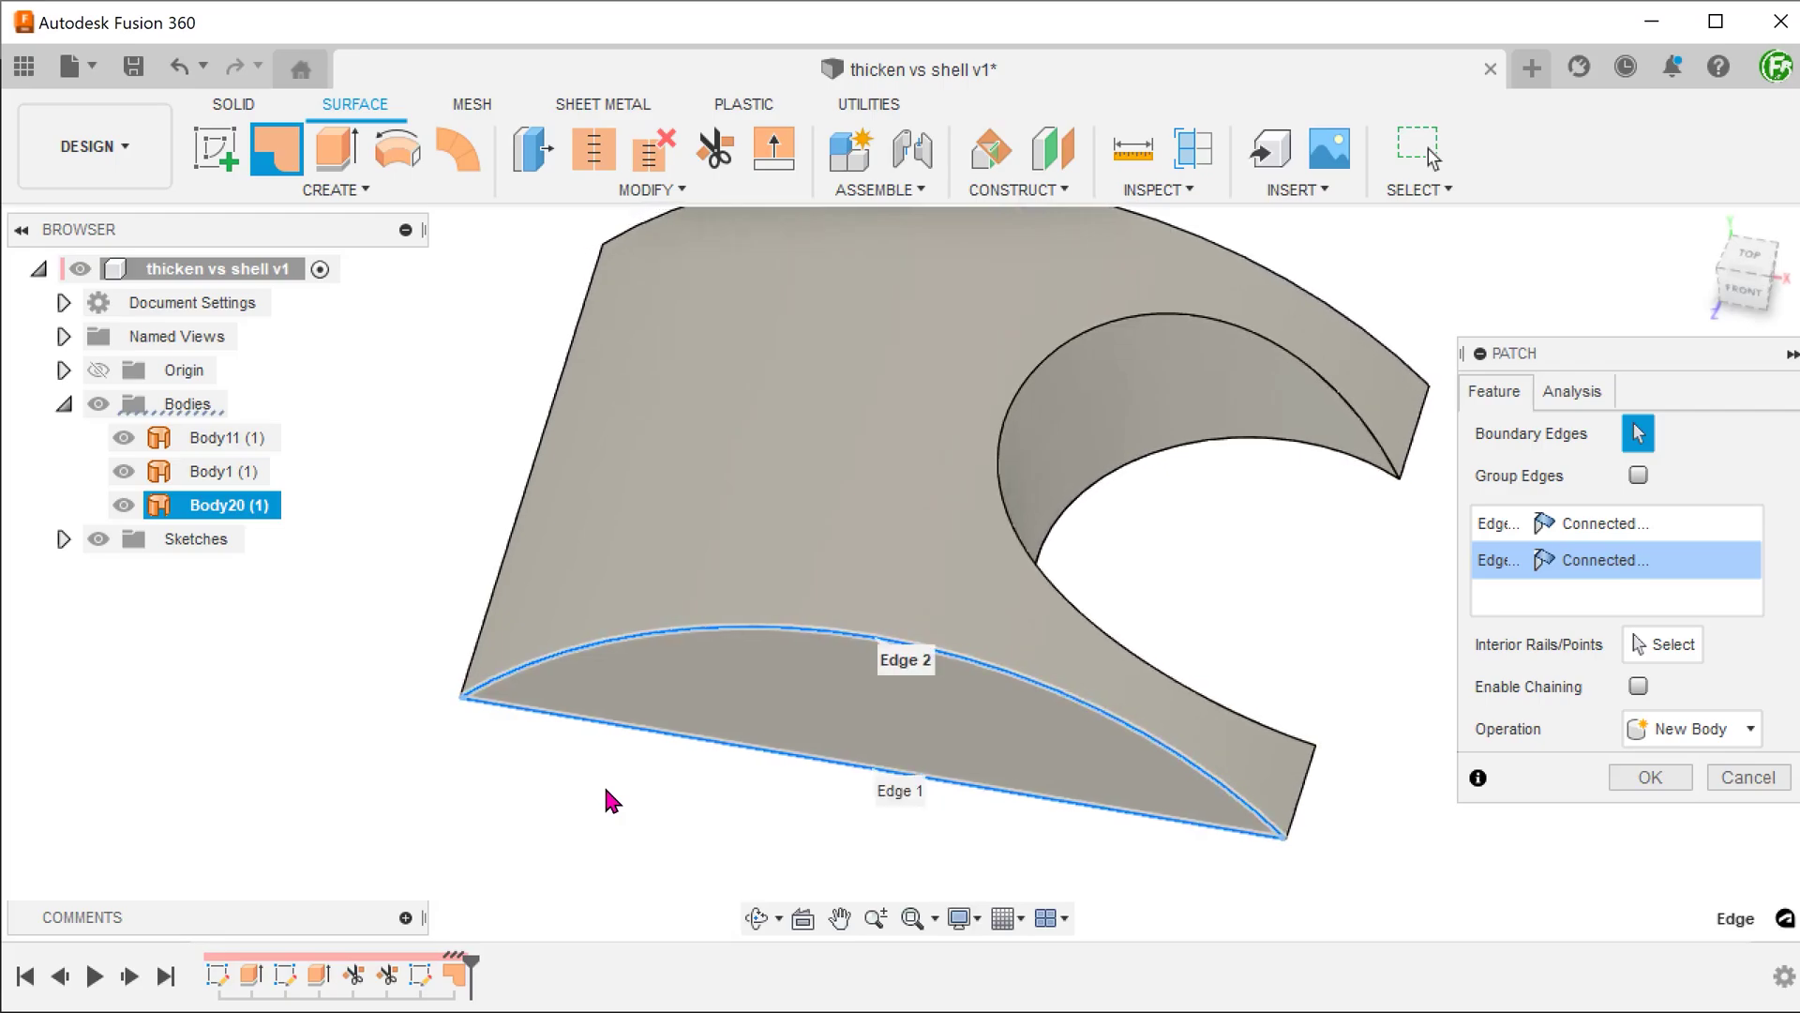
left_click(1649, 777)
mouse_move(1610, 777)
middle_mouse_down("shift")
mouse_move(1415, 769)
mouse_move(1028, 801)
mouse_move(1221, 783)
middle_mouse_up("shift")
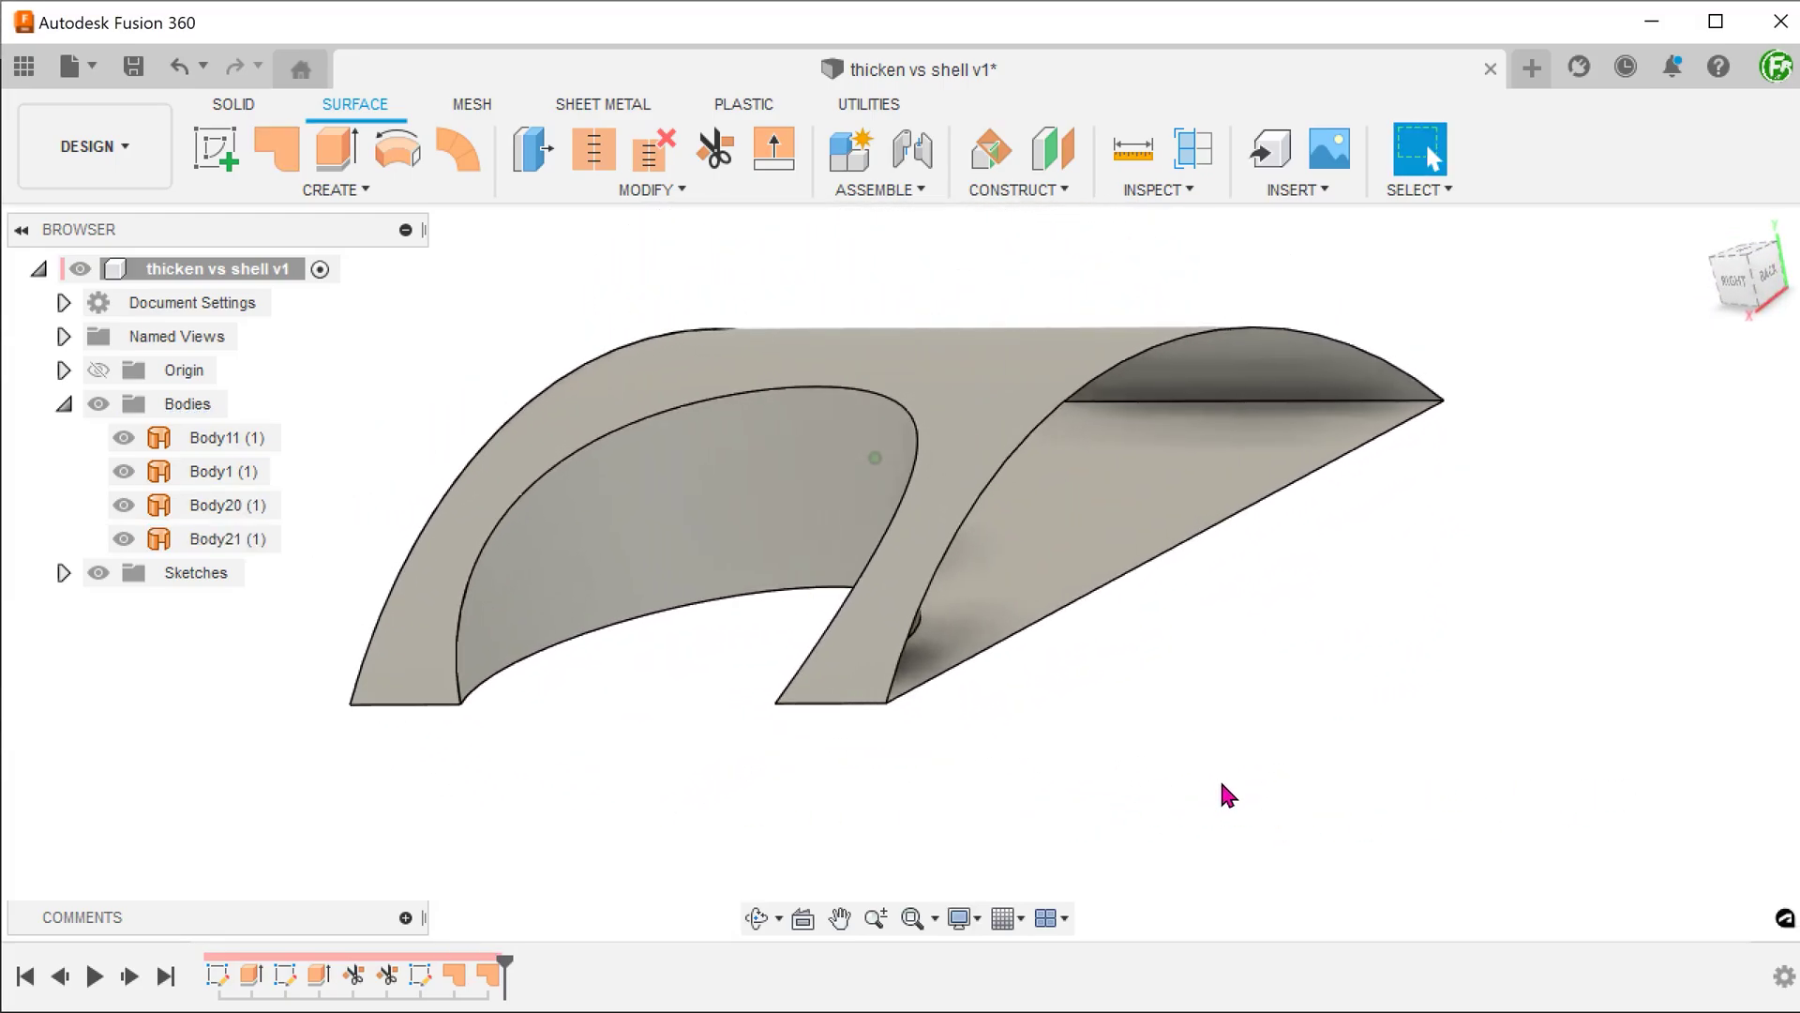
Step: Cap the opposite arched end with a patch bounded by its bottom and arc edges
right_click(1479, 590)
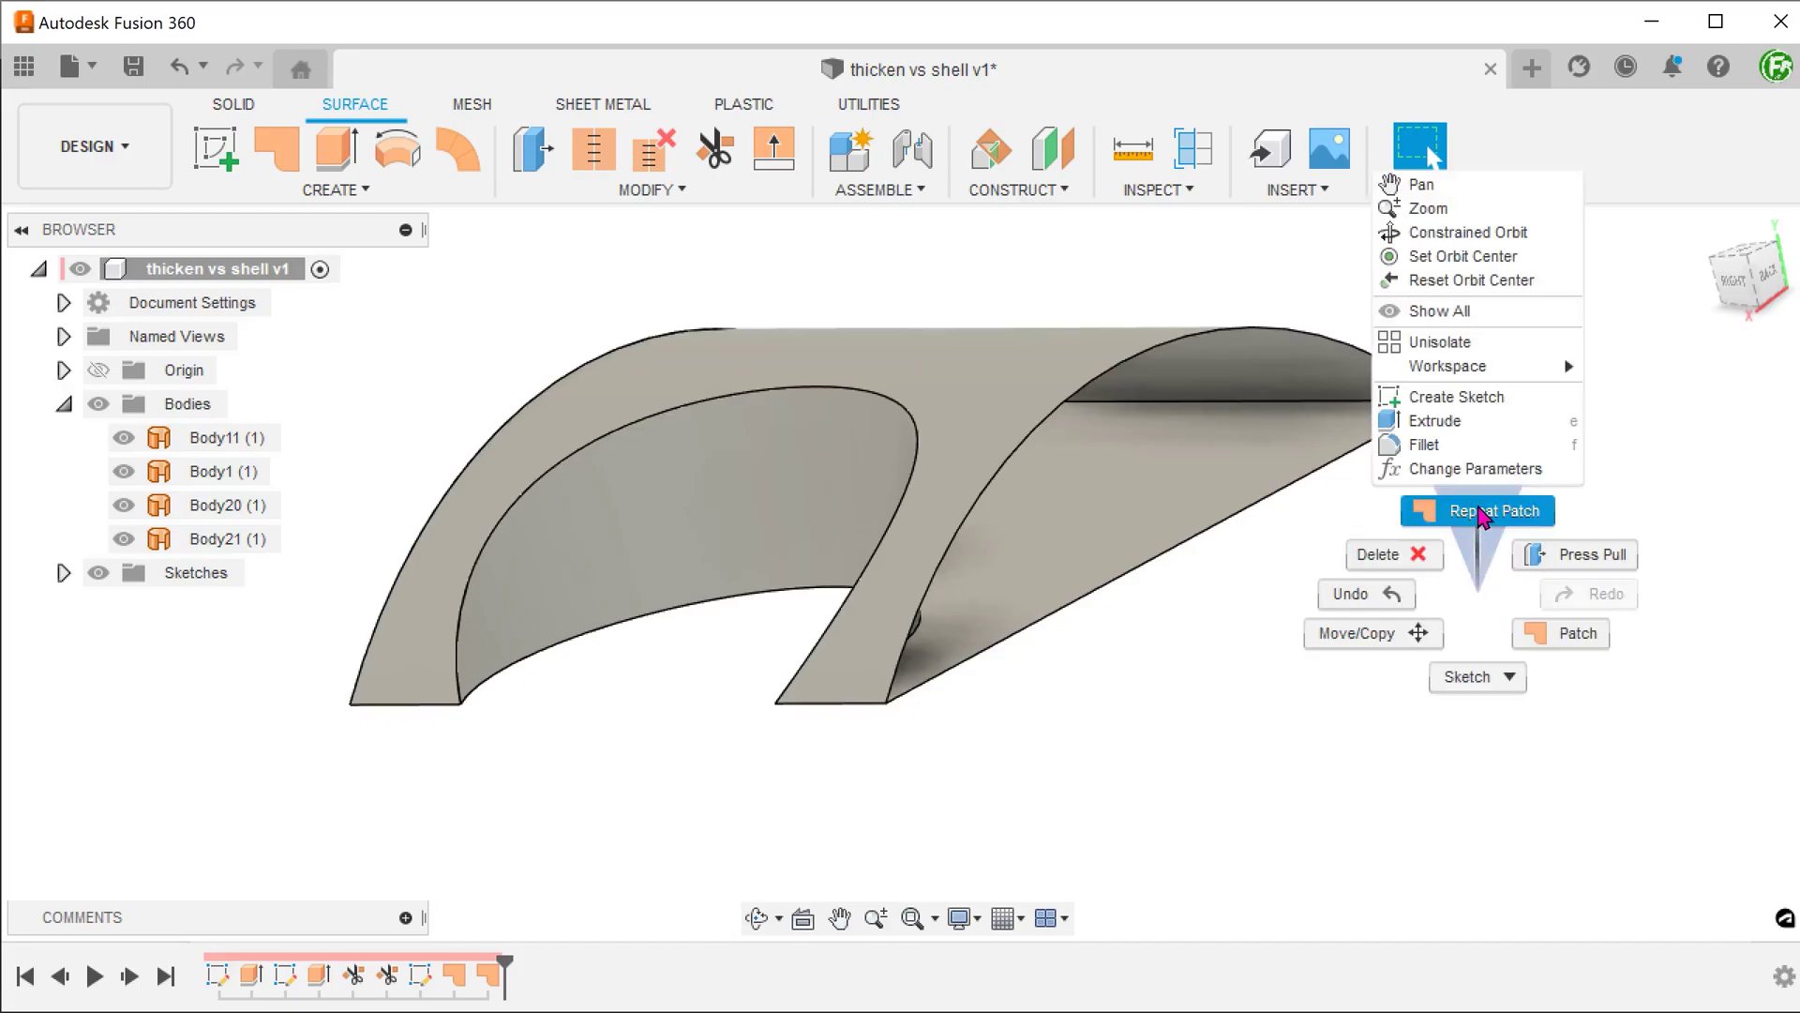
left_click(1480, 514)
middle_click_drag(1290, 566, 1139, 587, "shift")
left_click(1140, 587)
left_click(1004, 490)
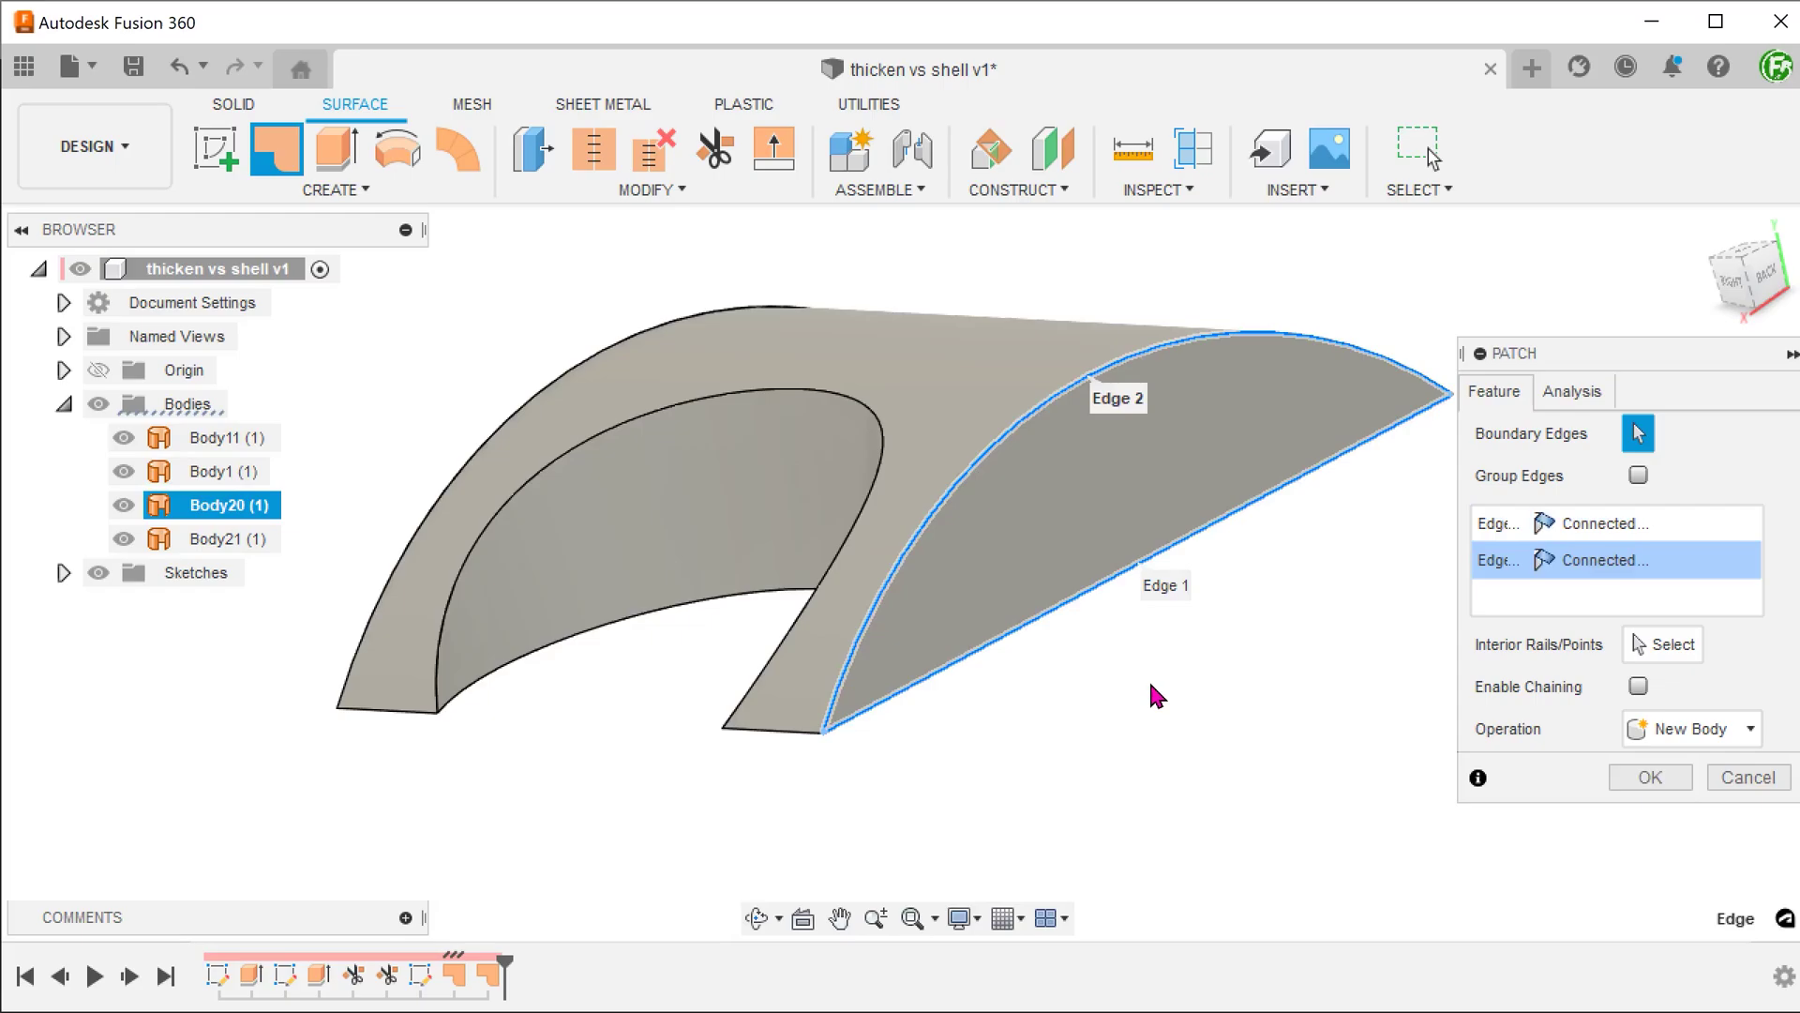
left_click(1624, 780)
mouse_move(1267, 755)
middle_mouse_down("shift")
mouse_move(1282, 759)
mouse_move(935, 751)
mouse_move(1555, 402)
mouse_move(1566, 240)
mouse_move(829, 277)
middle_mouse_up("shift")
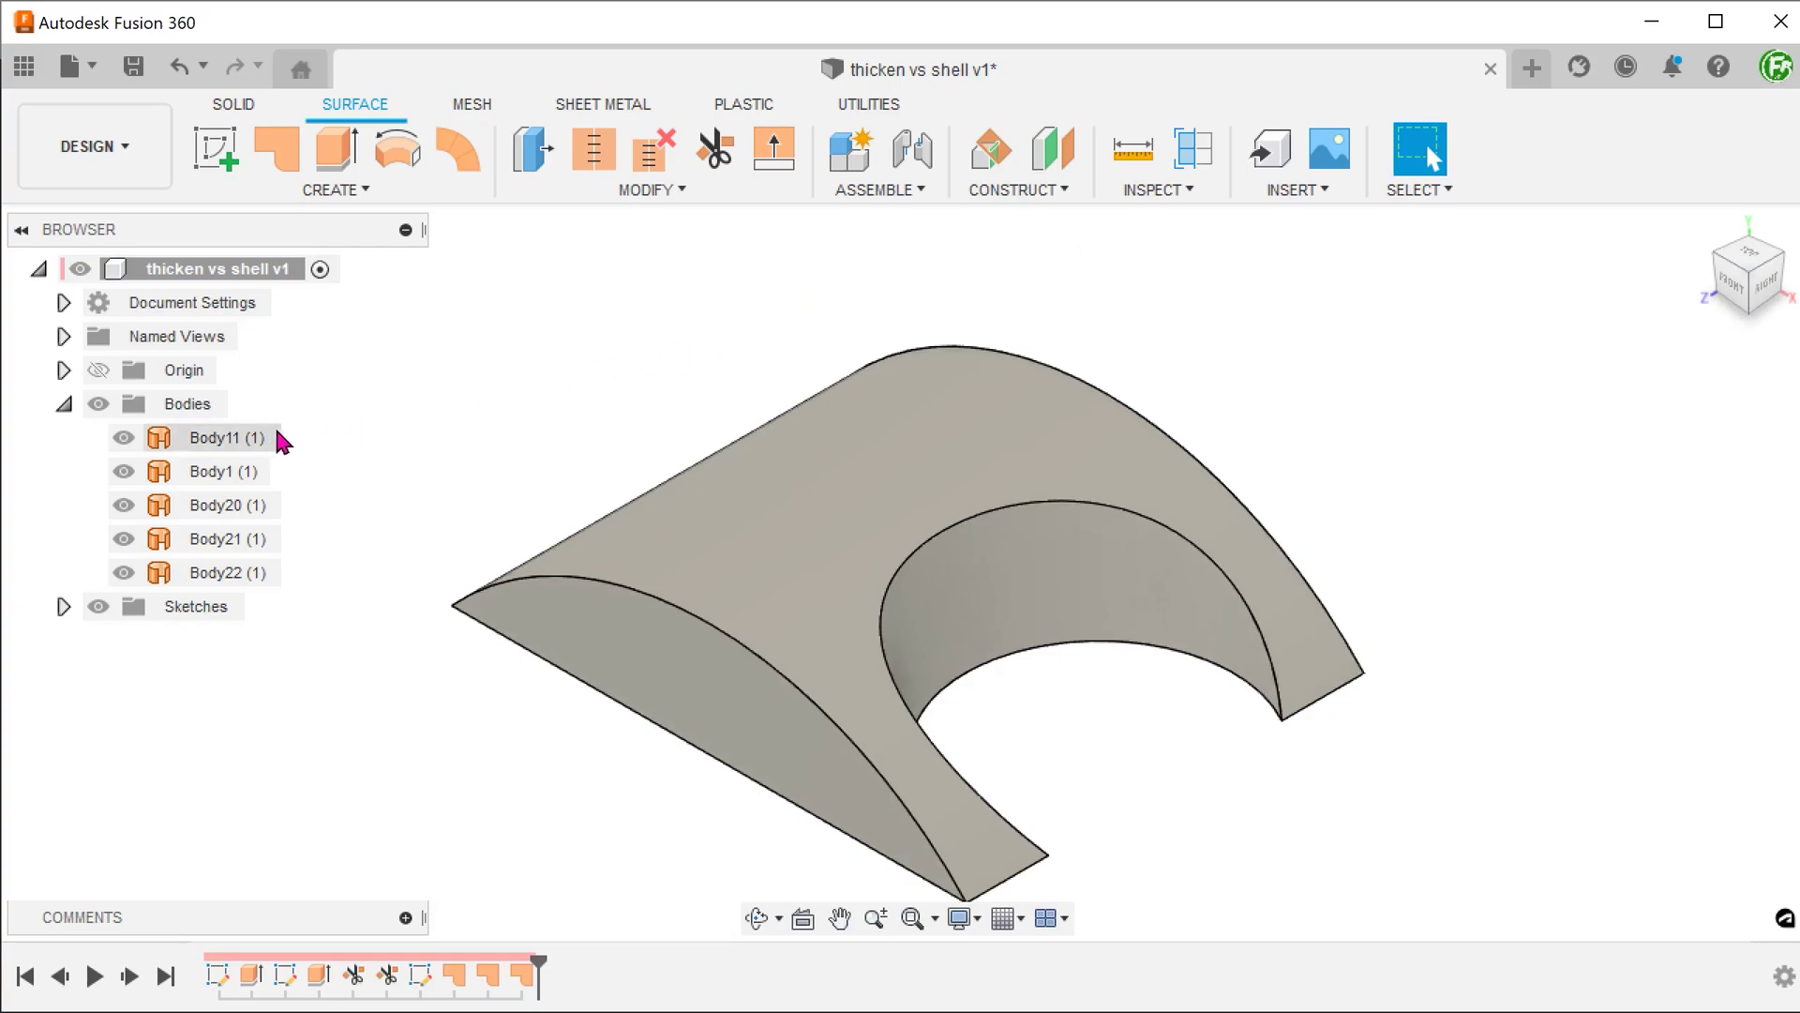
left_click(232, 437)
left_click(233, 471)
left_click(225, 506)
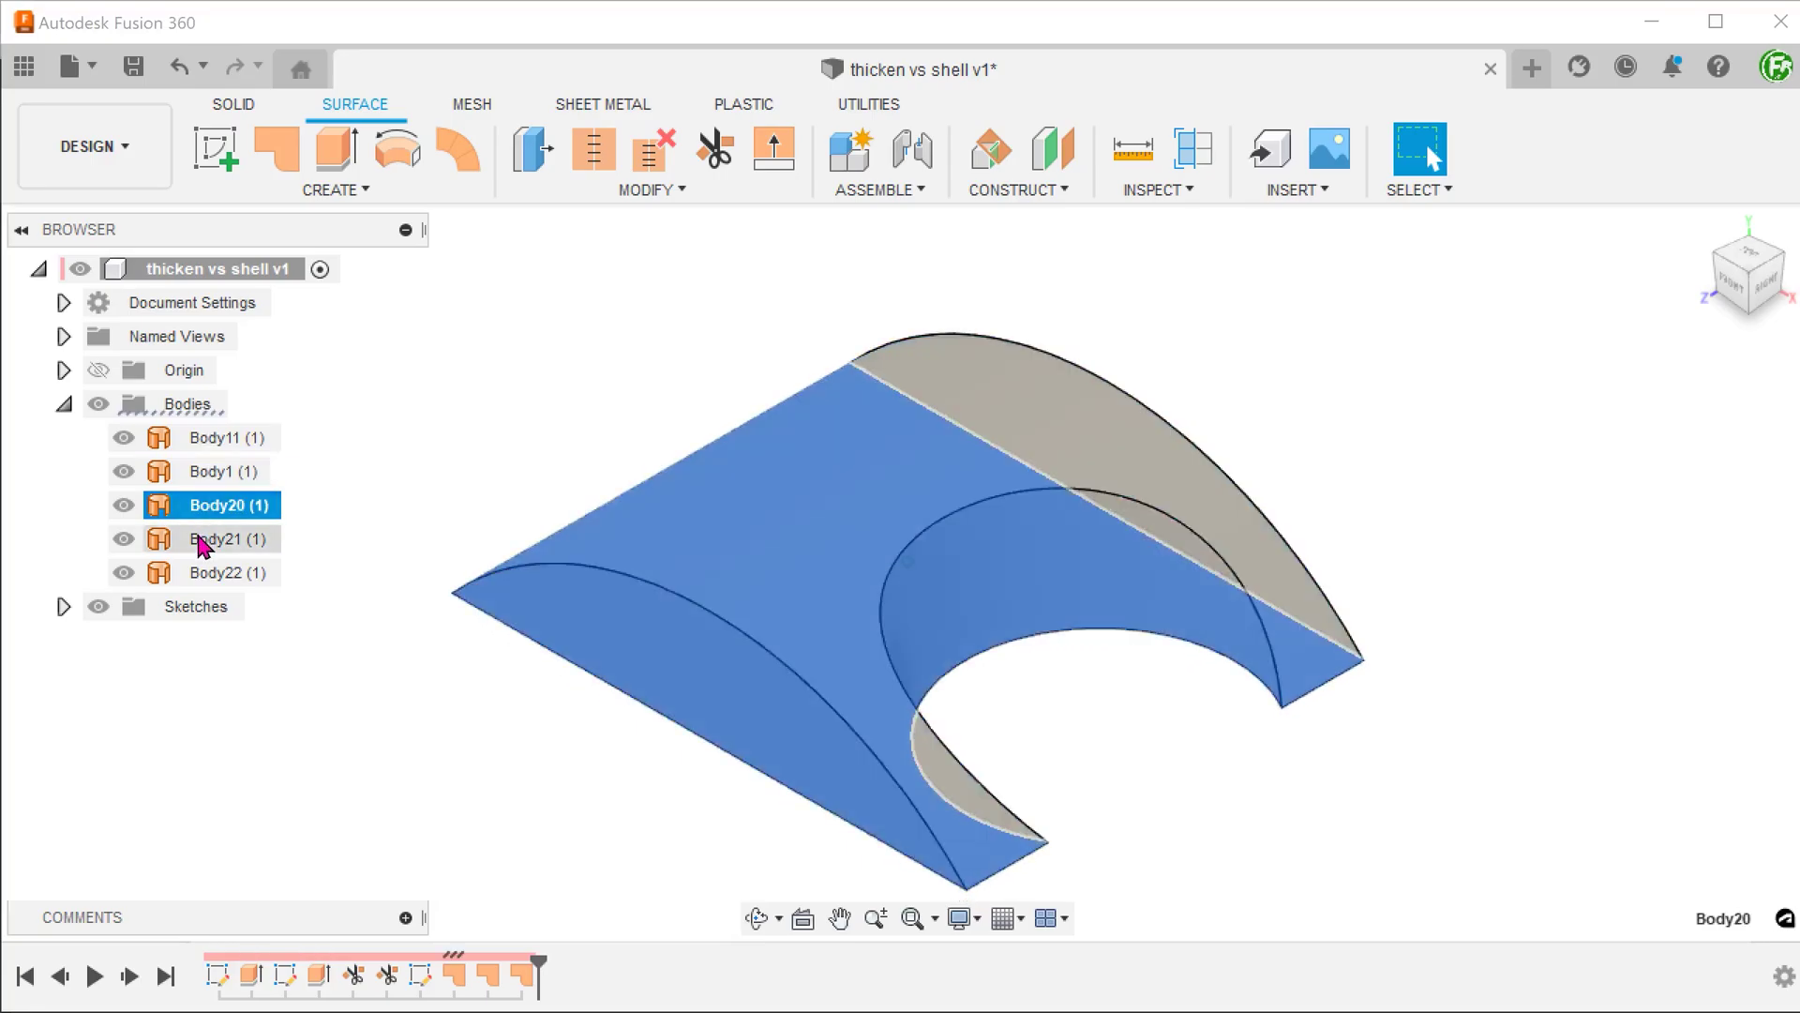
left_click(225, 539)
left_click(225, 573)
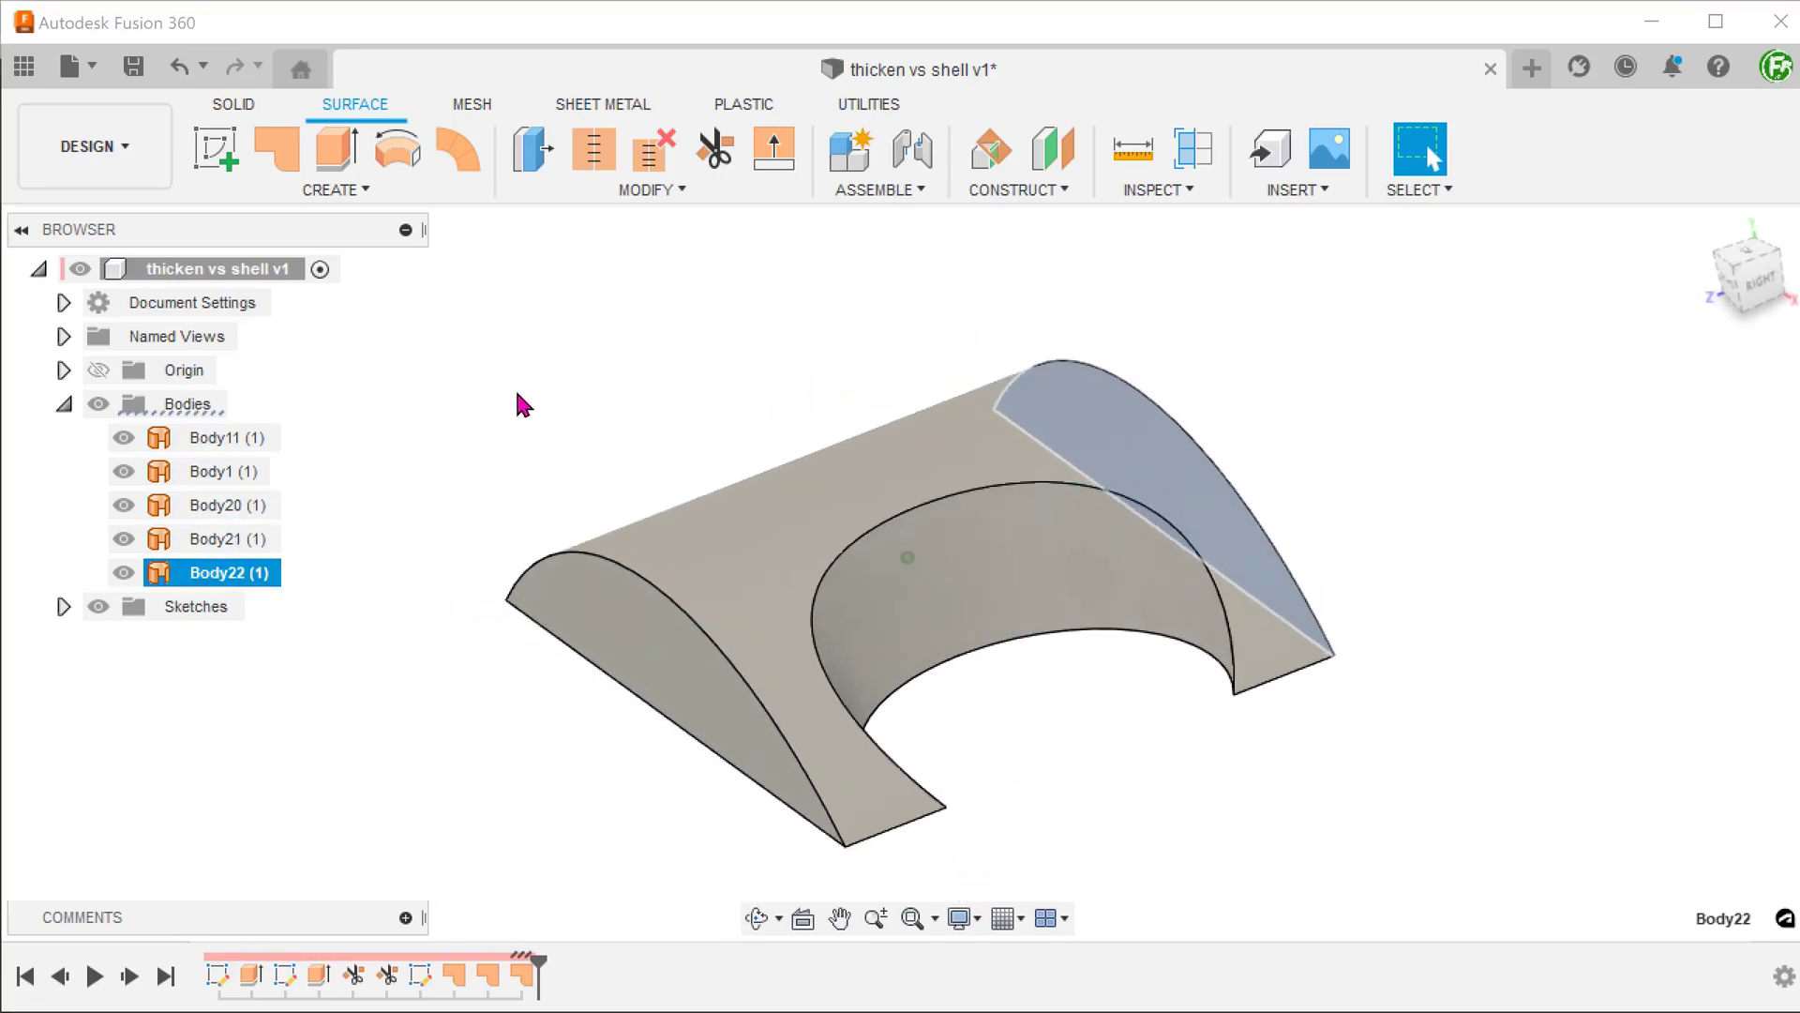
middle_click_drag(506, 416, 588, 367, "shift")
left_click(588, 368)
middle_click_drag(746, 359, 798, 330, "shift")
left_click(1194, 150)
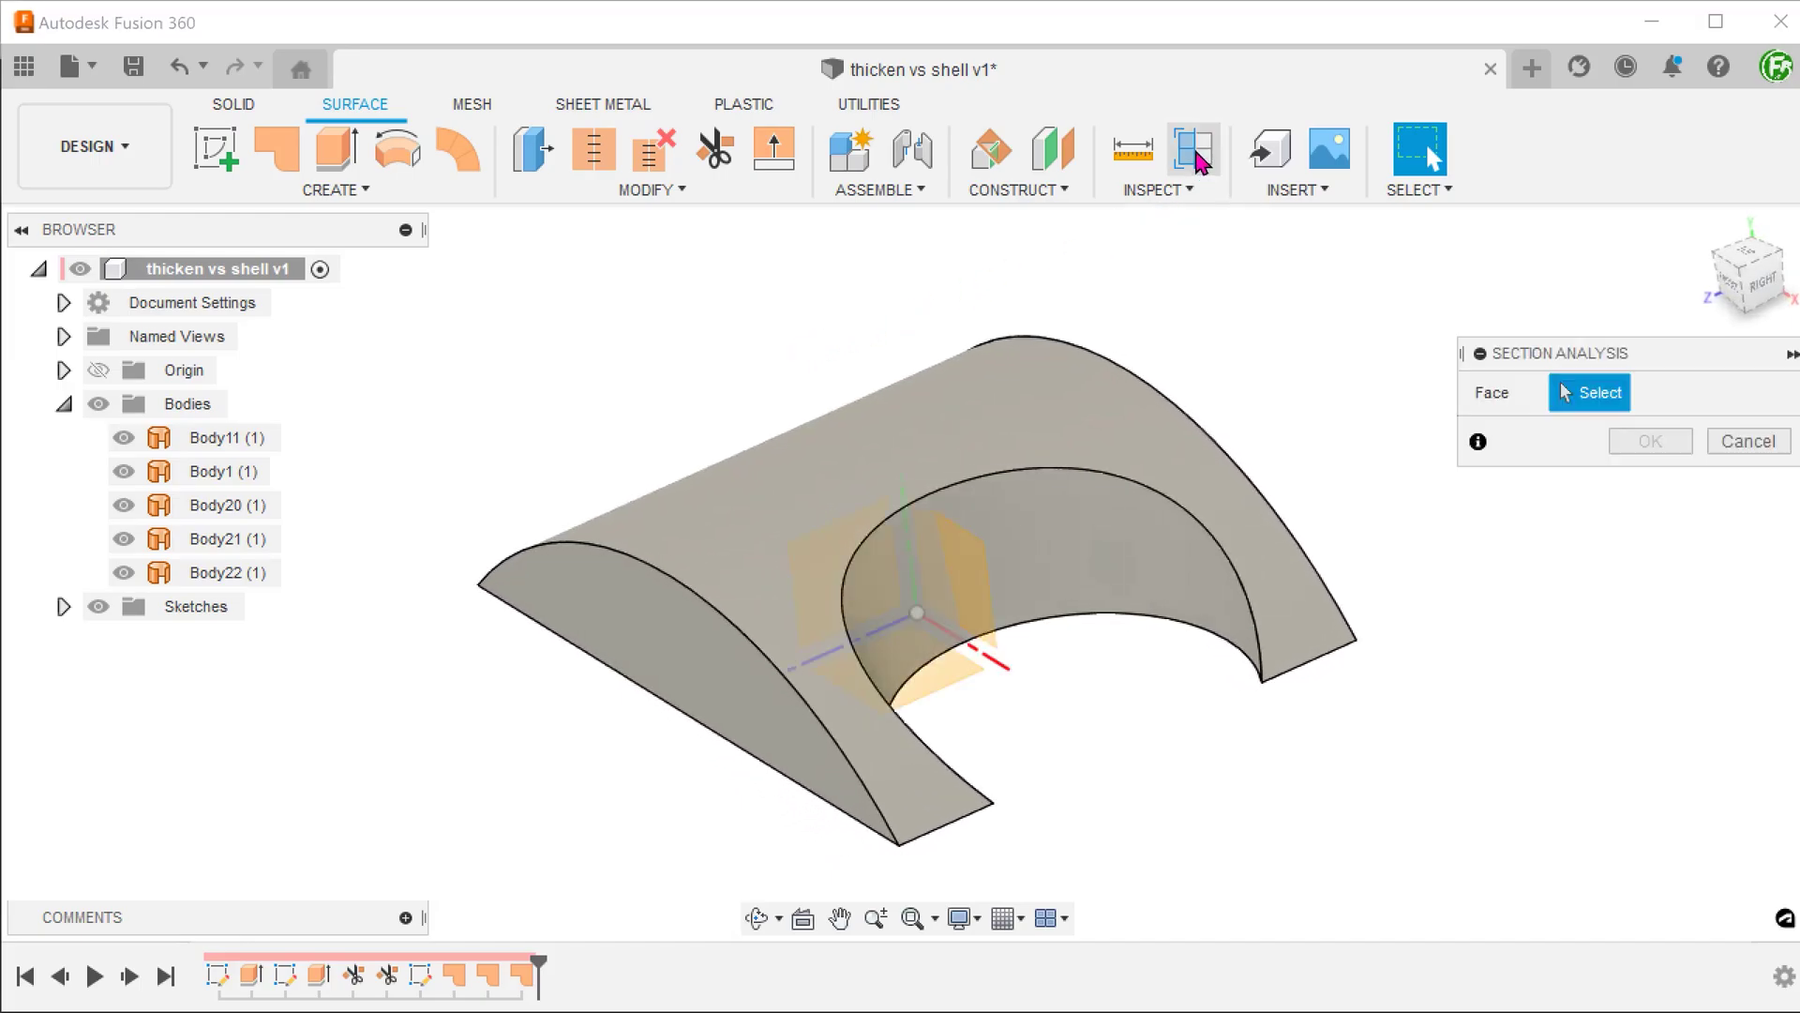
mouse_move(643, 308)
middle_mouse_down("shift")
mouse_move(800, 494)
mouse_move(980, 543)
mouse_move(761, 672)
mouse_move(896, 654)
mouse_move(900, 613)
middle_mouse_up("shift")
left_click(980, 543)
left_click_drag(900, 612, 821, 764)
middle_click_drag(819, 763, 591, 734, "shift")
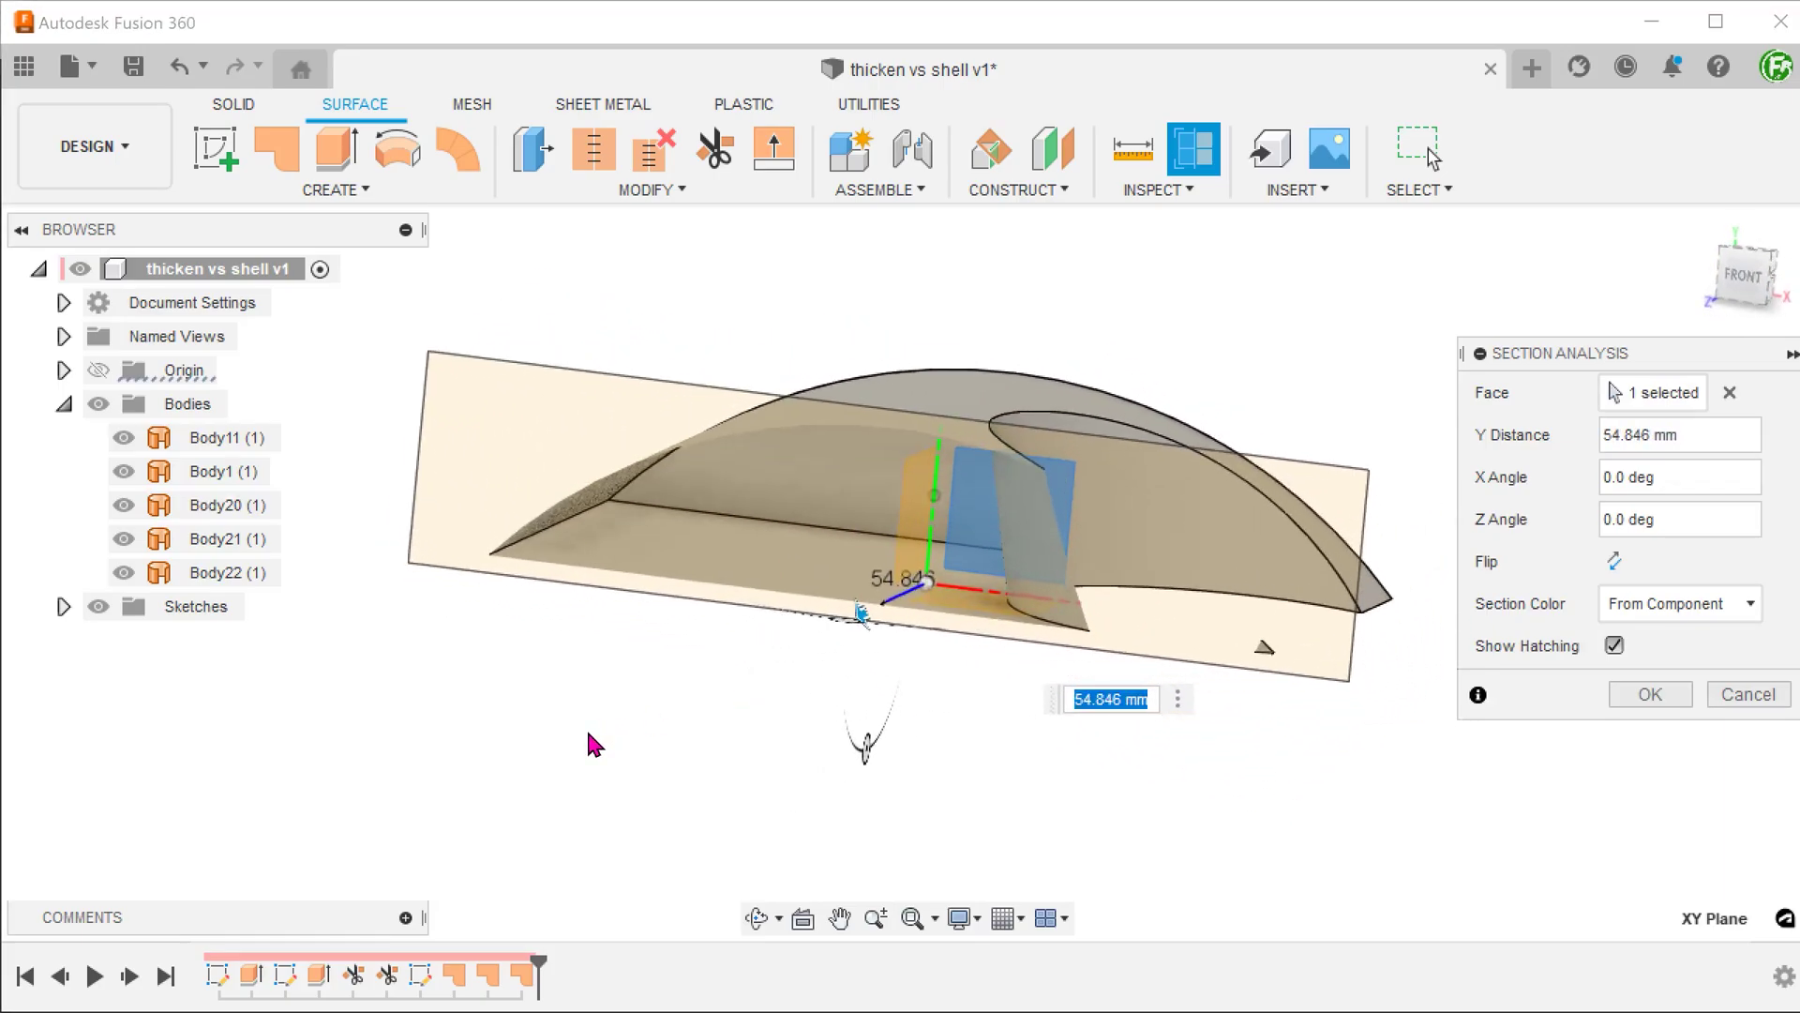
left_click(1713, 697)
middle_click_drag(1301, 331, 1711, 223, "shift")
left_click(1702, 226)
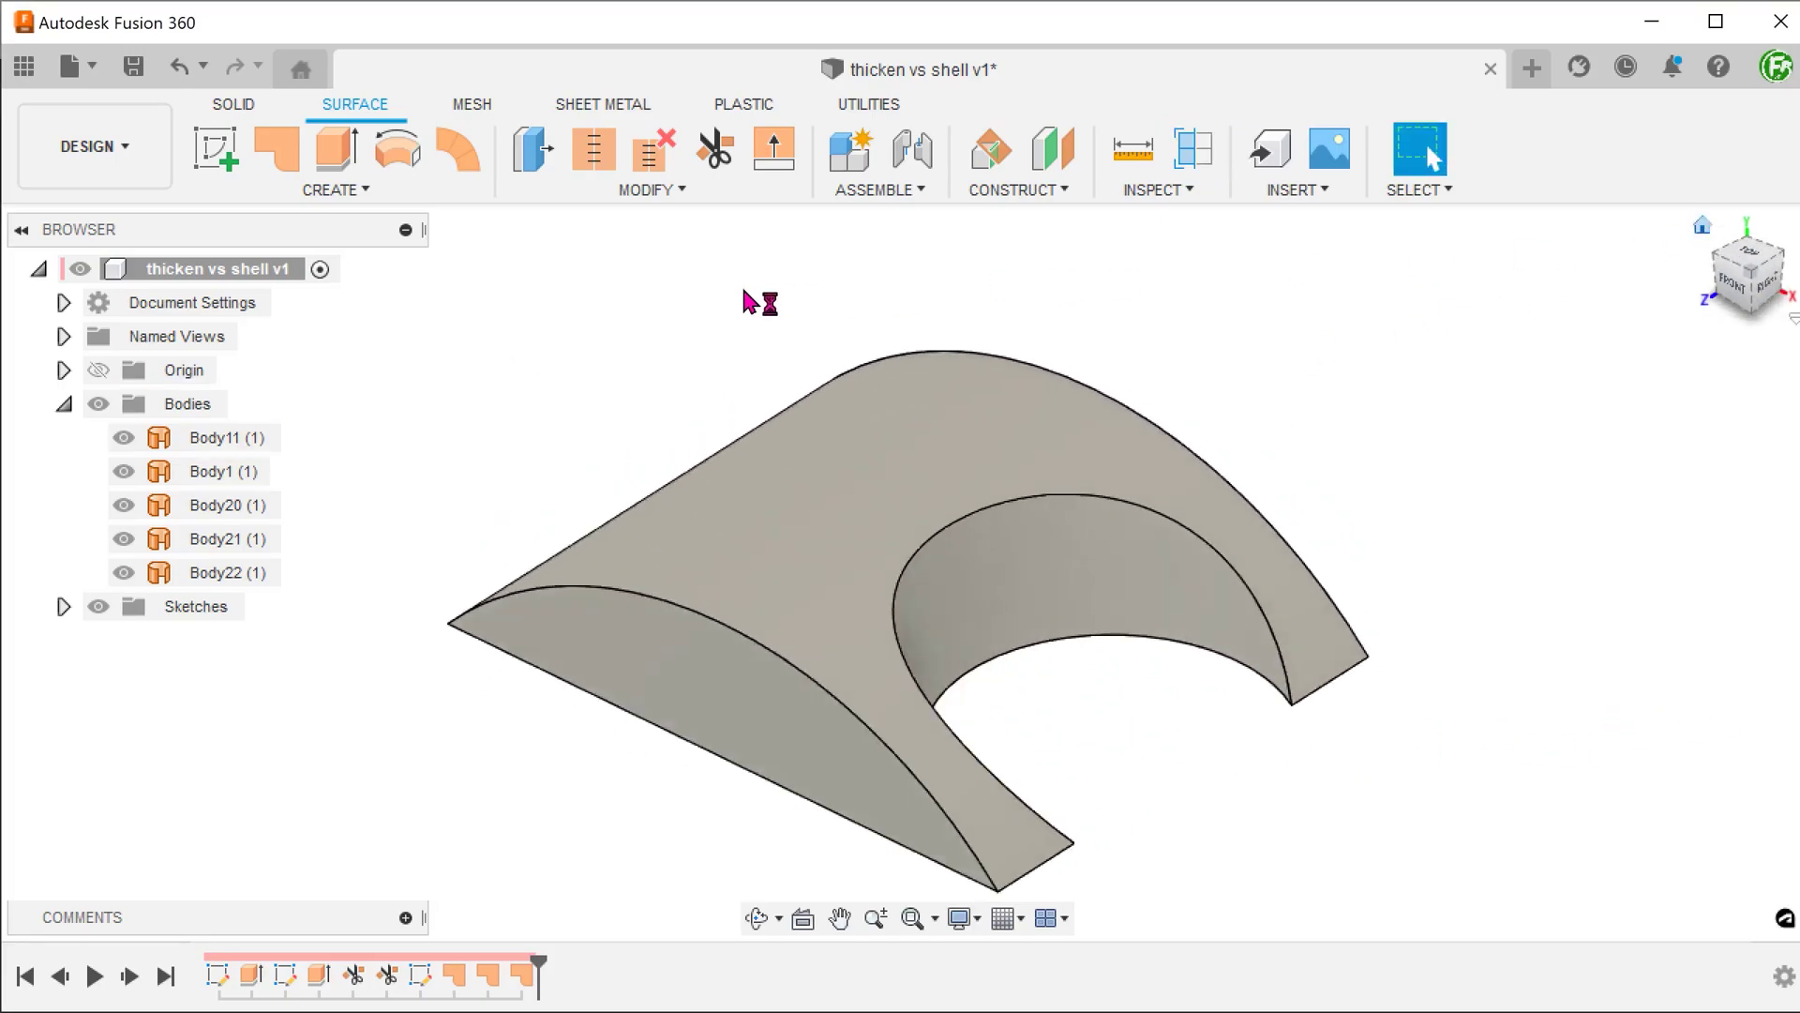
Step: Stitch all five surface bodies into new Body23 at 0.10 mm tolerance
left_click(650, 190)
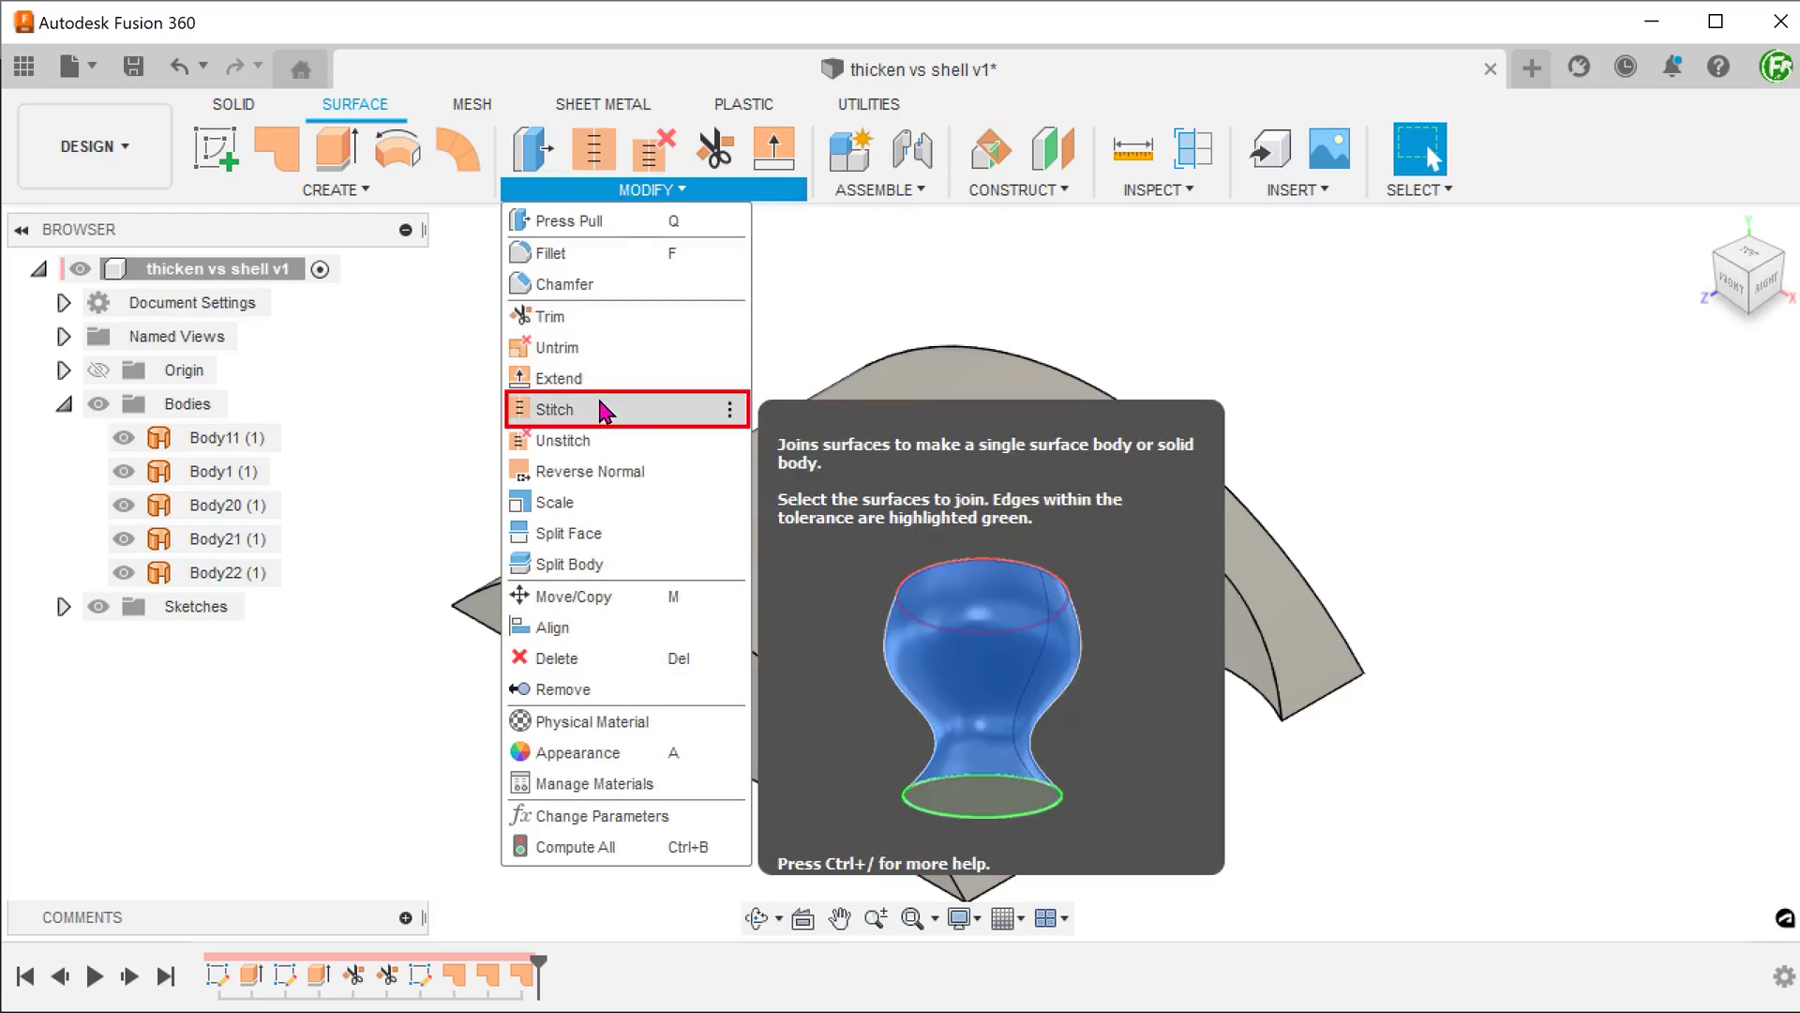
left_click(602, 411)
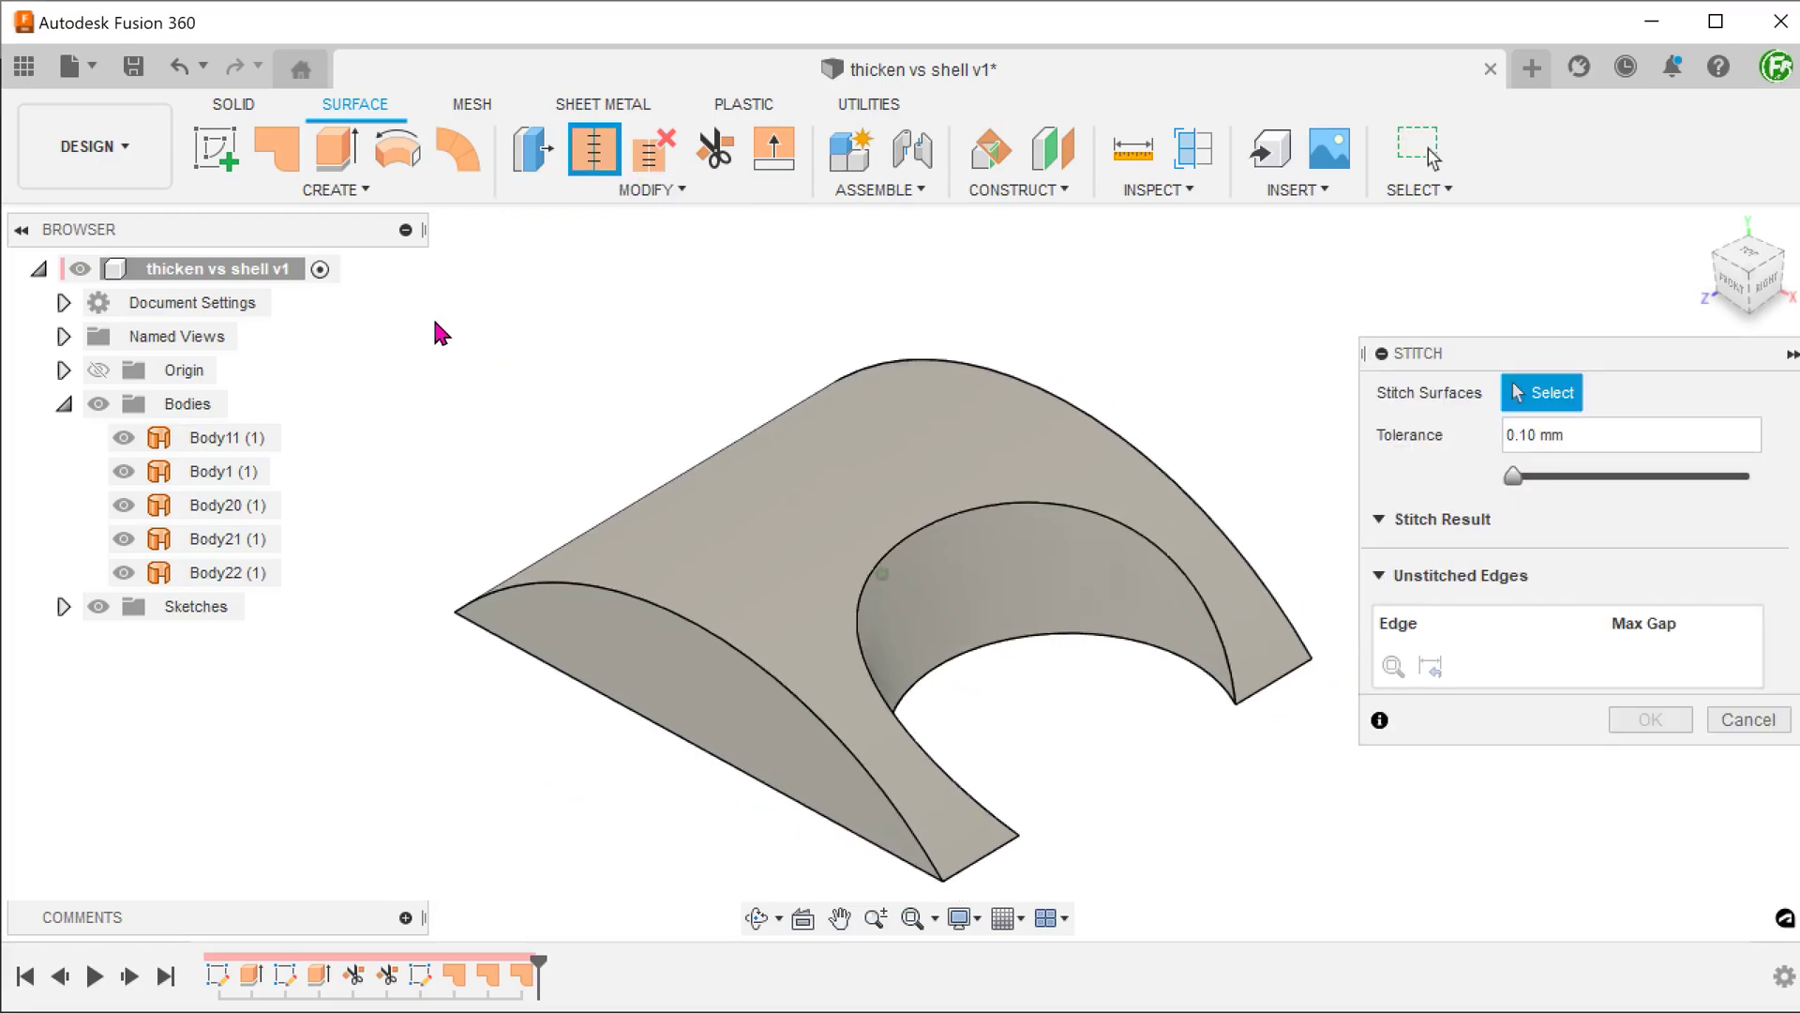
mouse_move(436, 313)
left_mouse_down()
mouse_move(1311, 883)
mouse_move(1339, 879)
left_mouse_up()
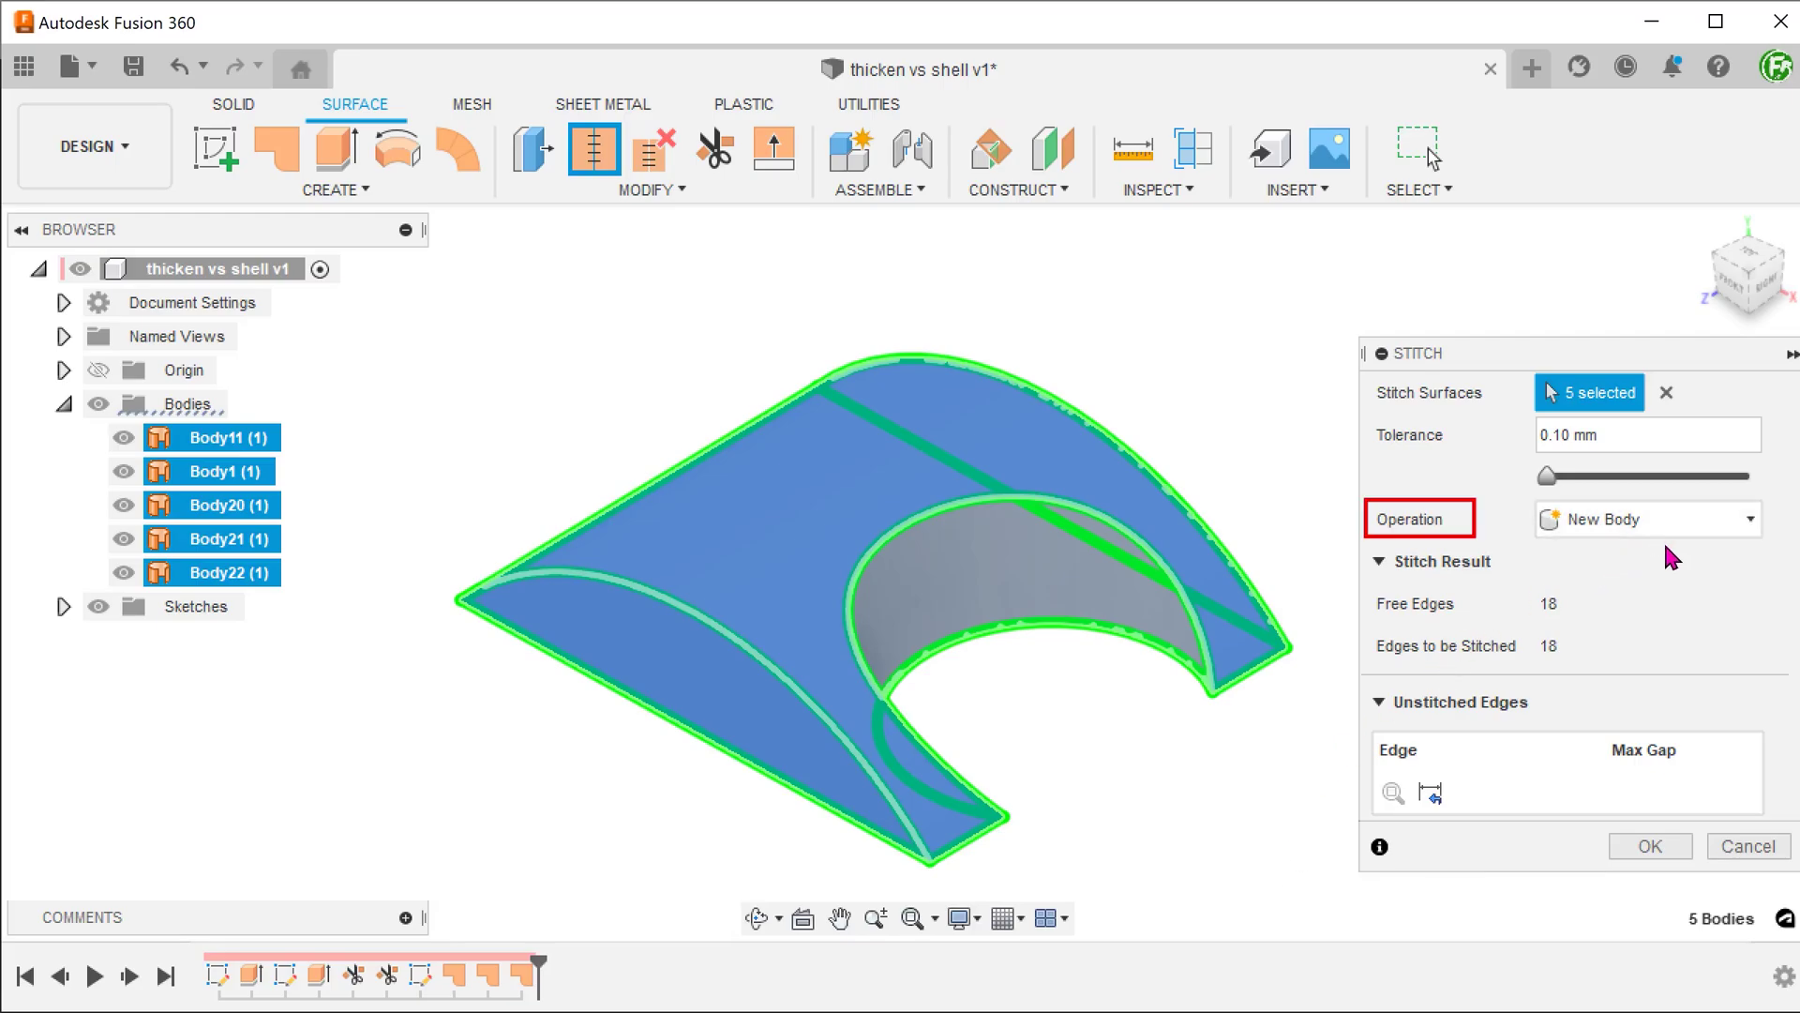
left_click(1650, 845)
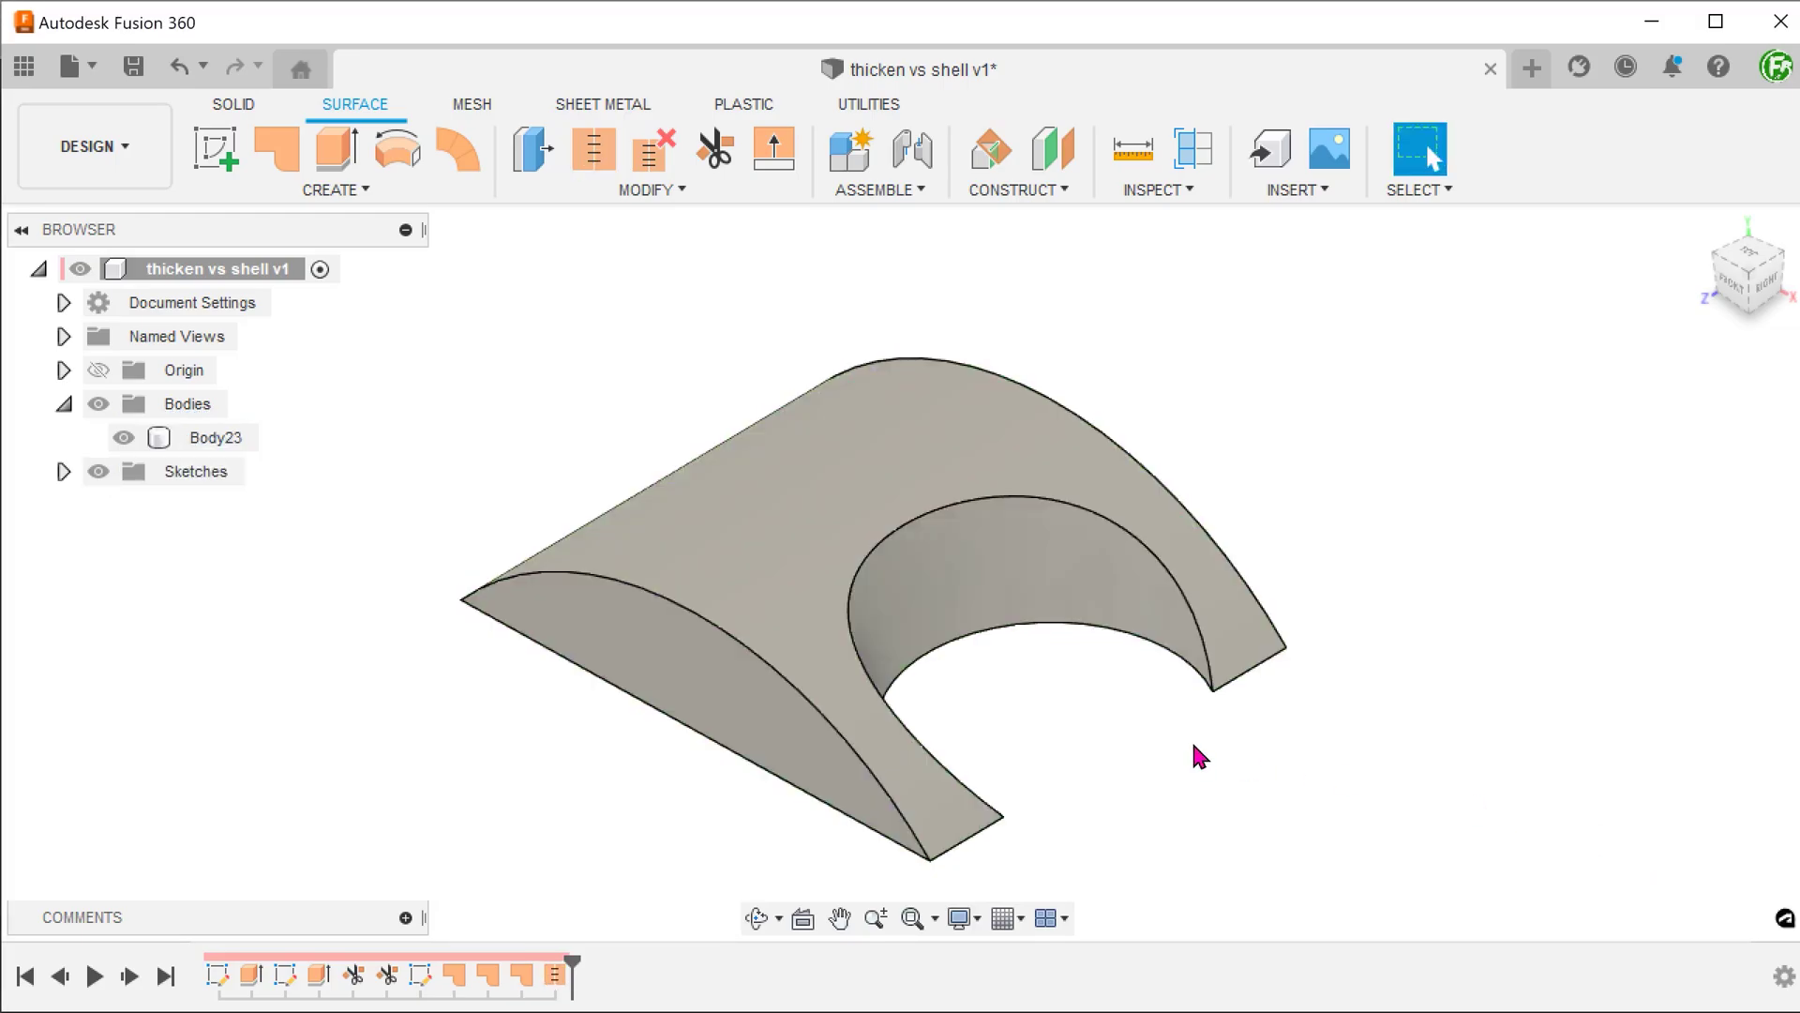
left_click(211, 438)
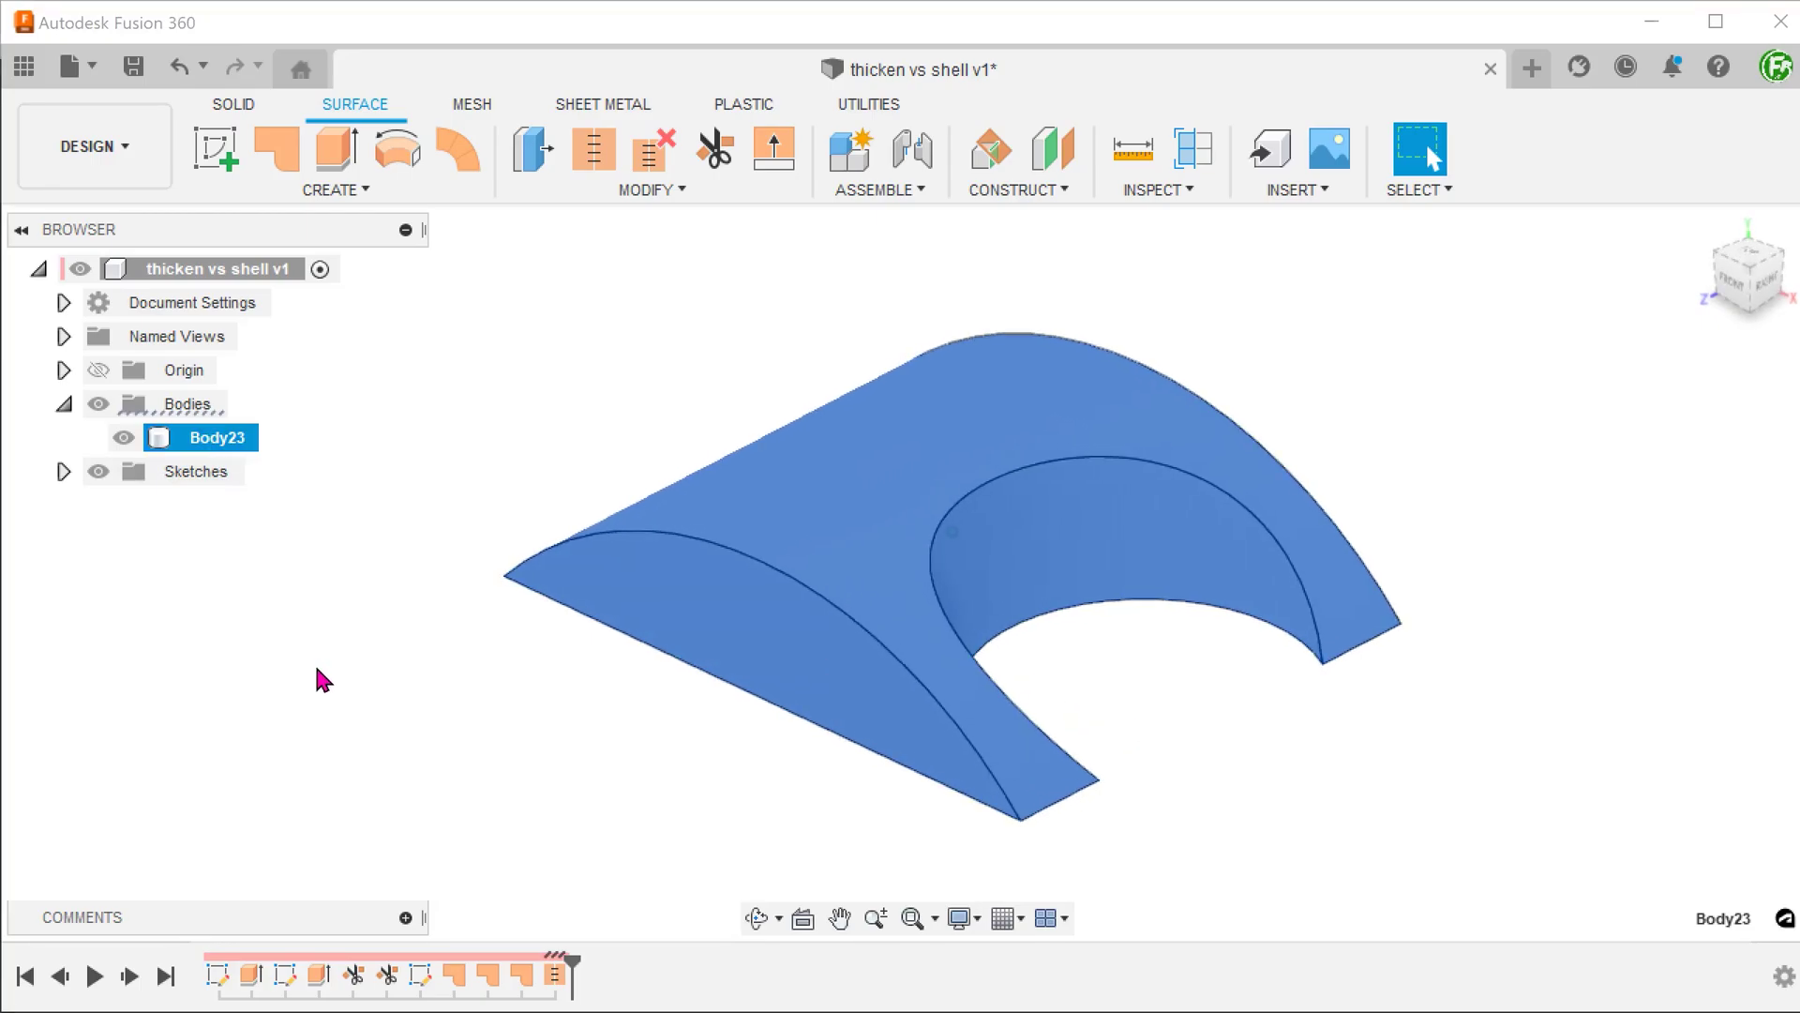
left_click(486, 406)
left_click(1192, 148)
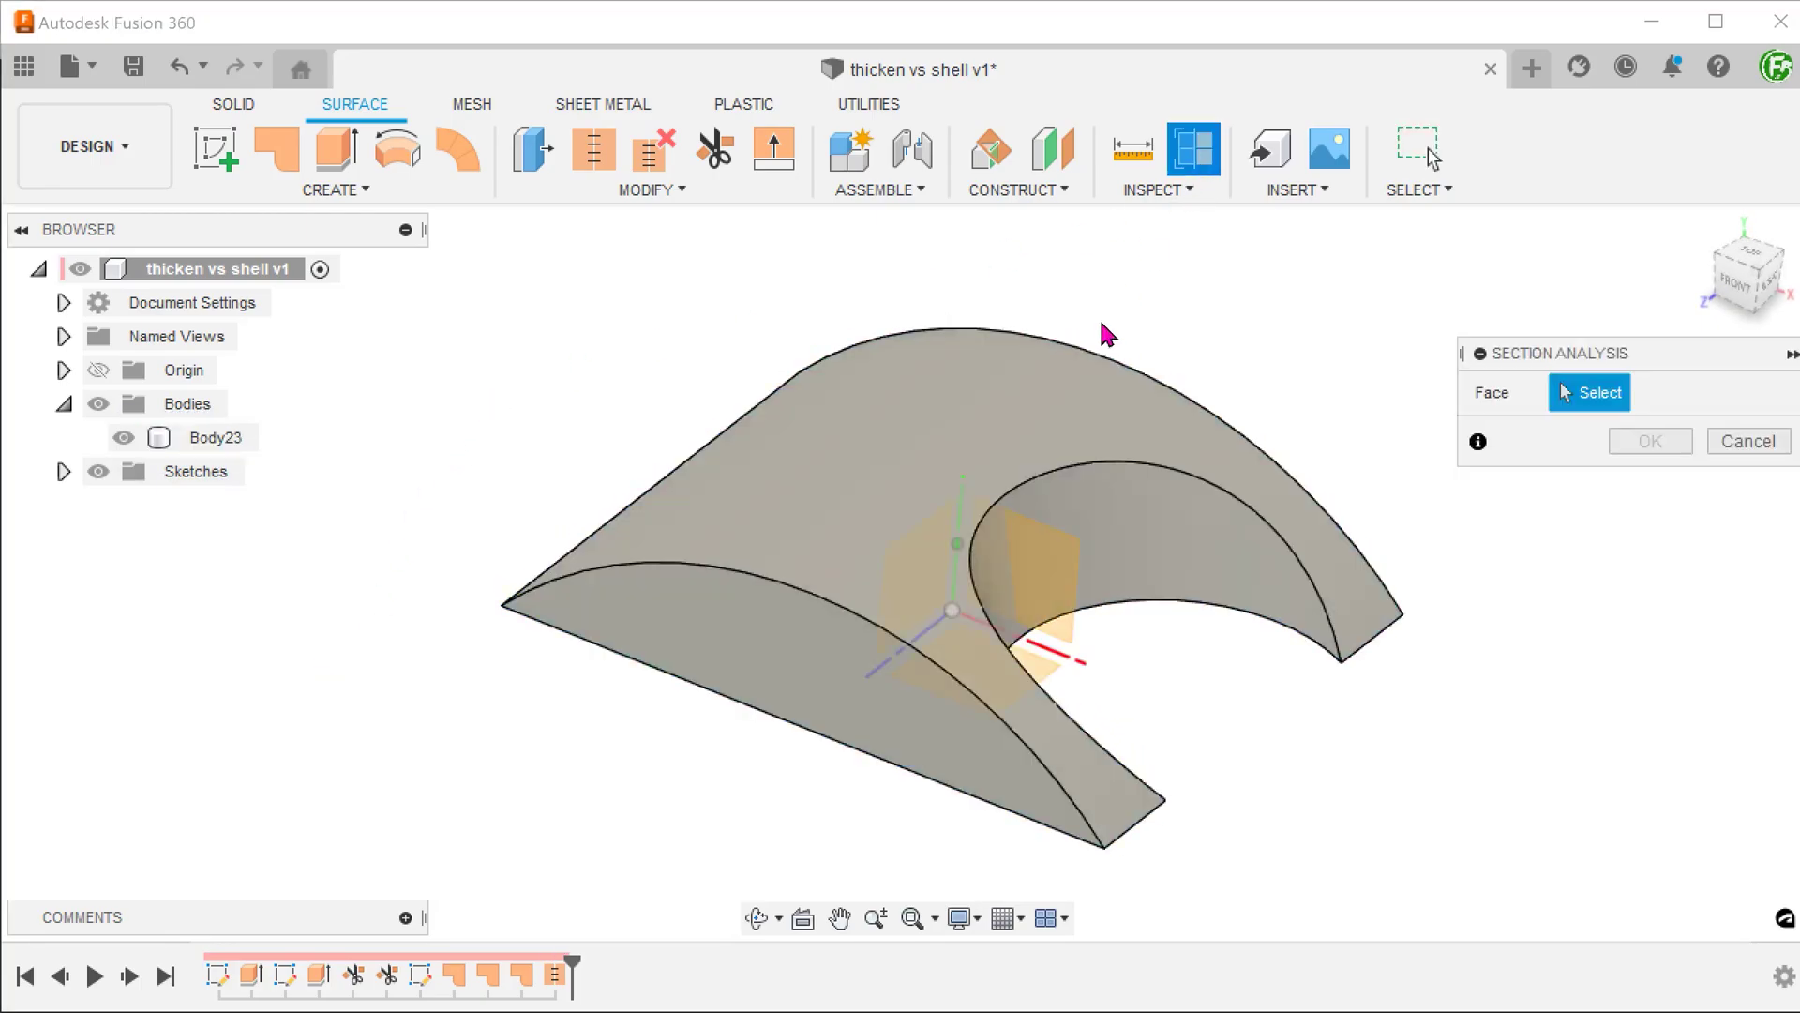
left_click(929, 592)
mouse_move(907, 637)
left_mouse_down()
mouse_move(859, 686)
mouse_move(995, 554)
mouse_move(965, 582)
left_mouse_up()
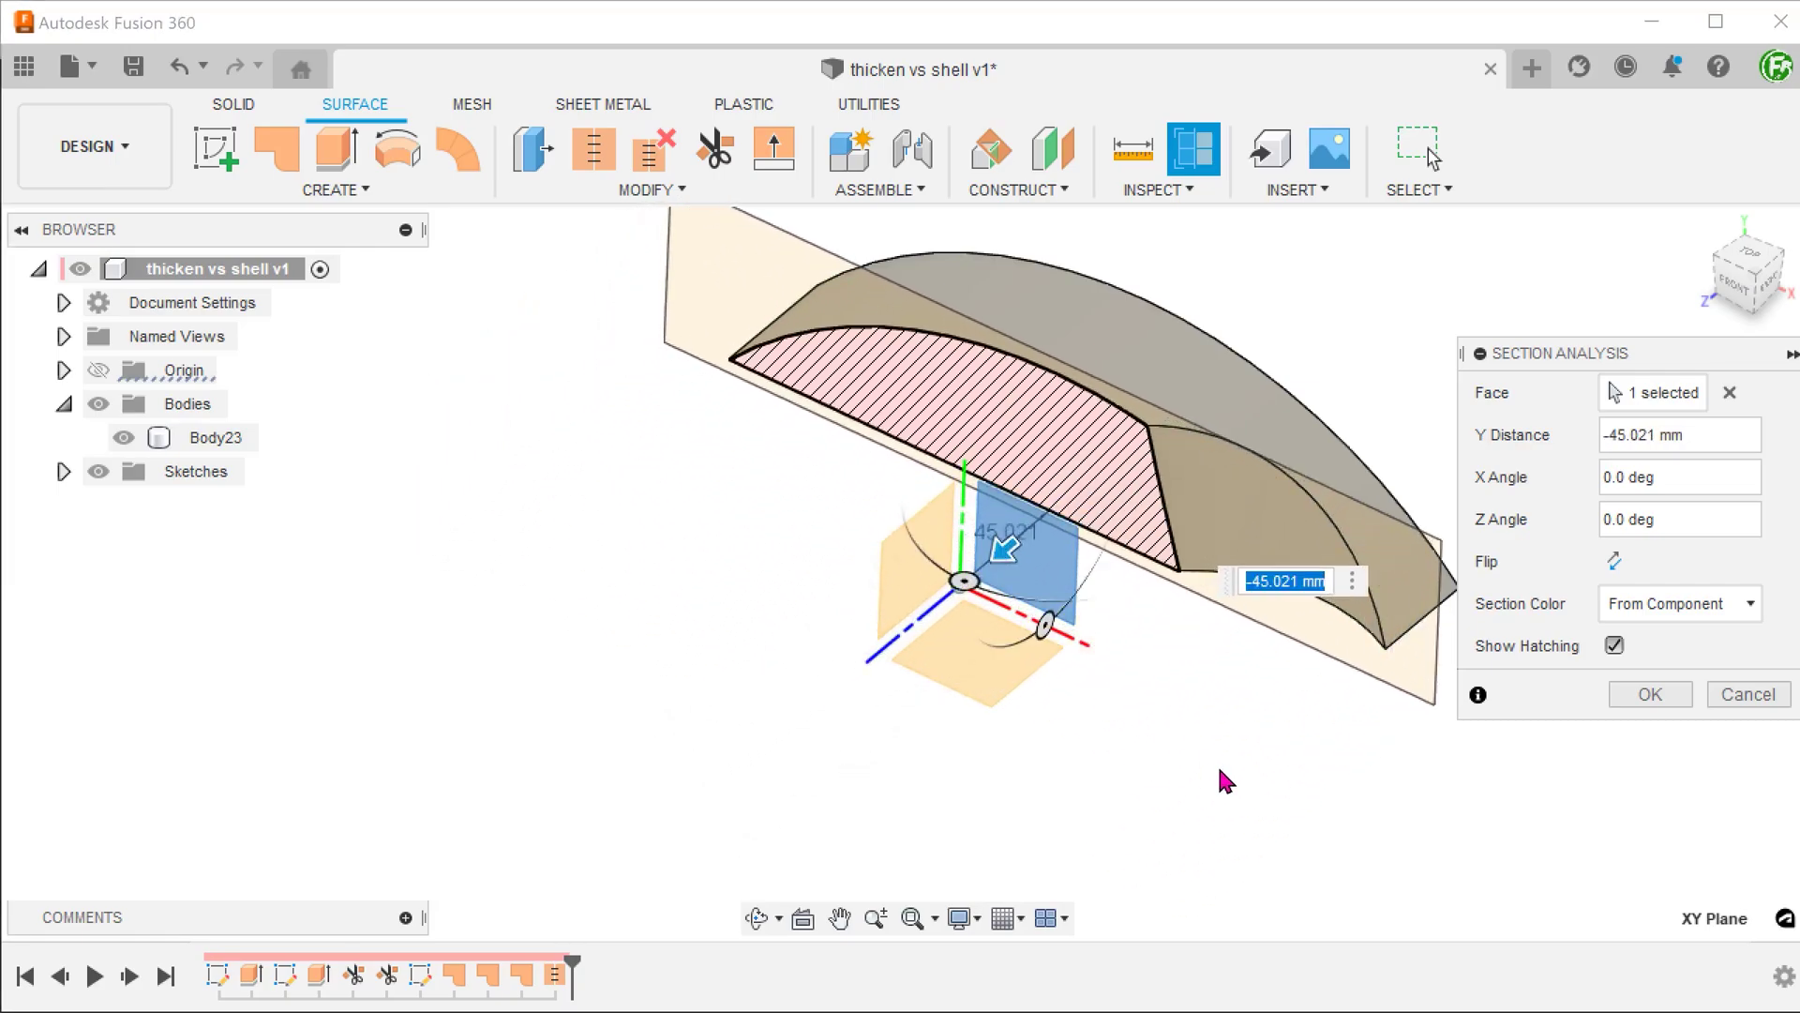
left_click(1749, 694)
middle_click_drag(410, 639, 1481, 362, "shift")
left_click(1699, 233)
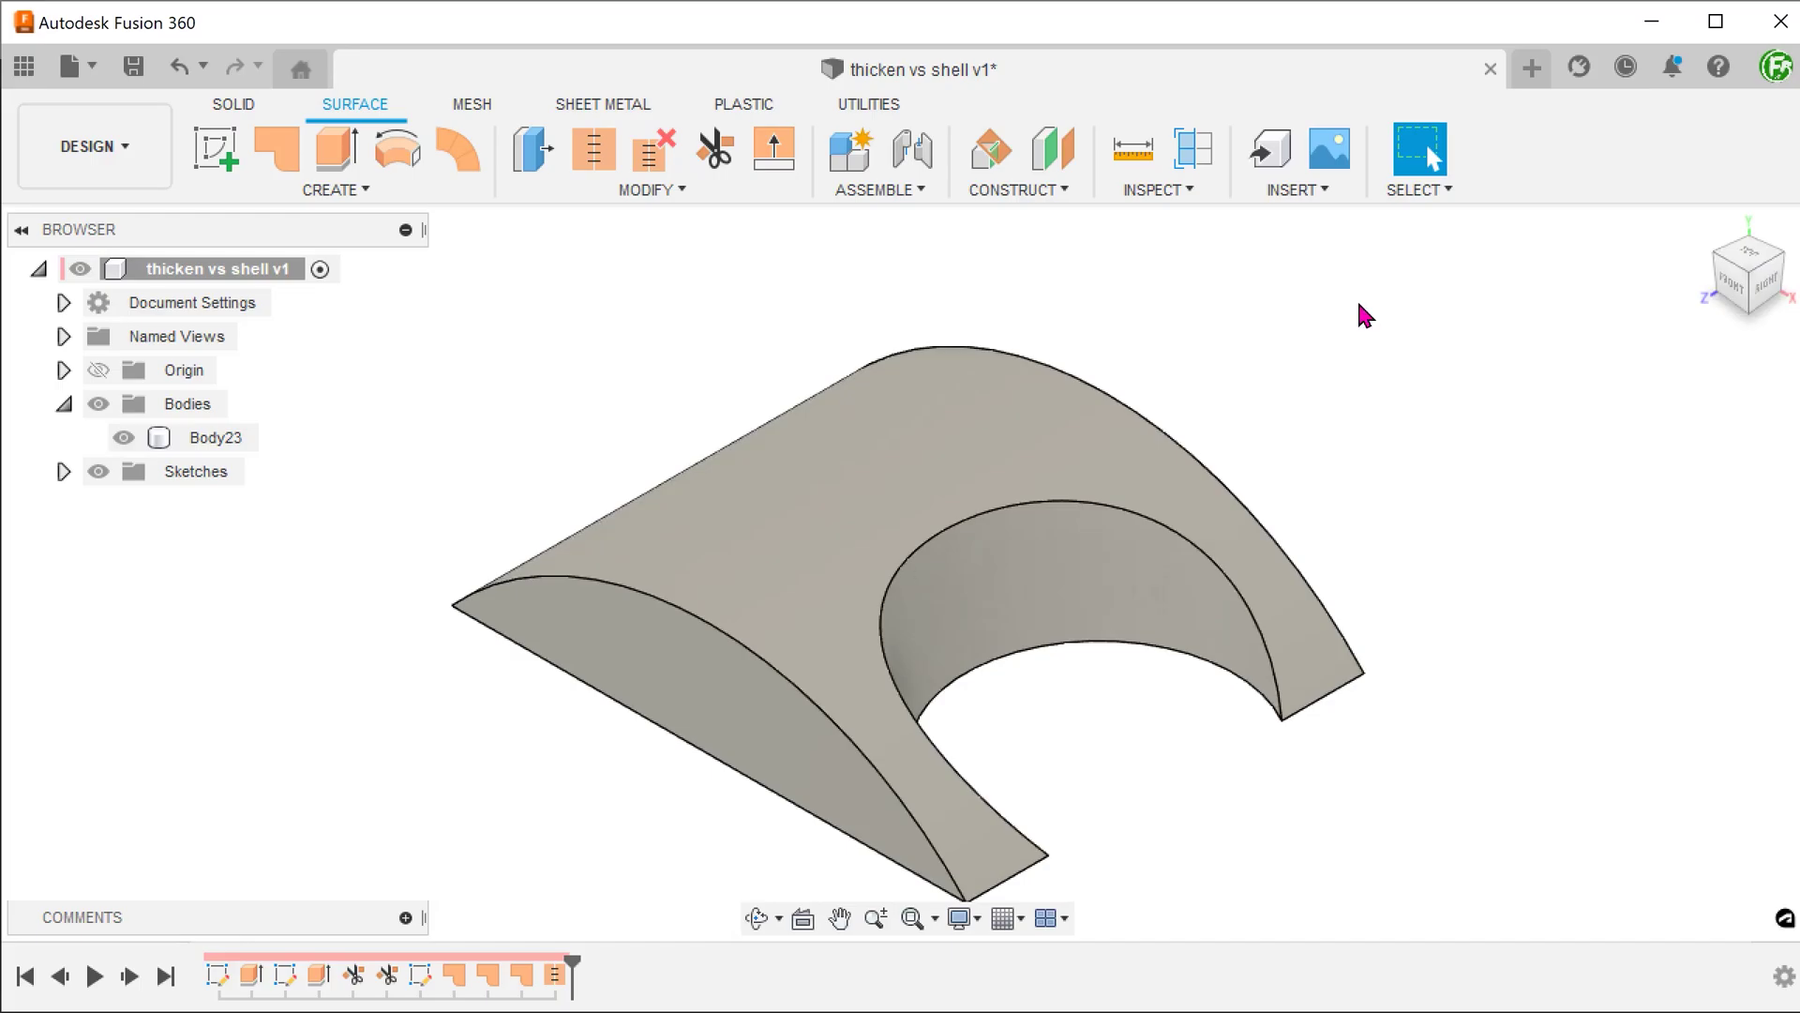
Step: Fillet the inner arc edge where the arch meets the conical cutout at 10 mm
key("f")
left_click(980, 510)
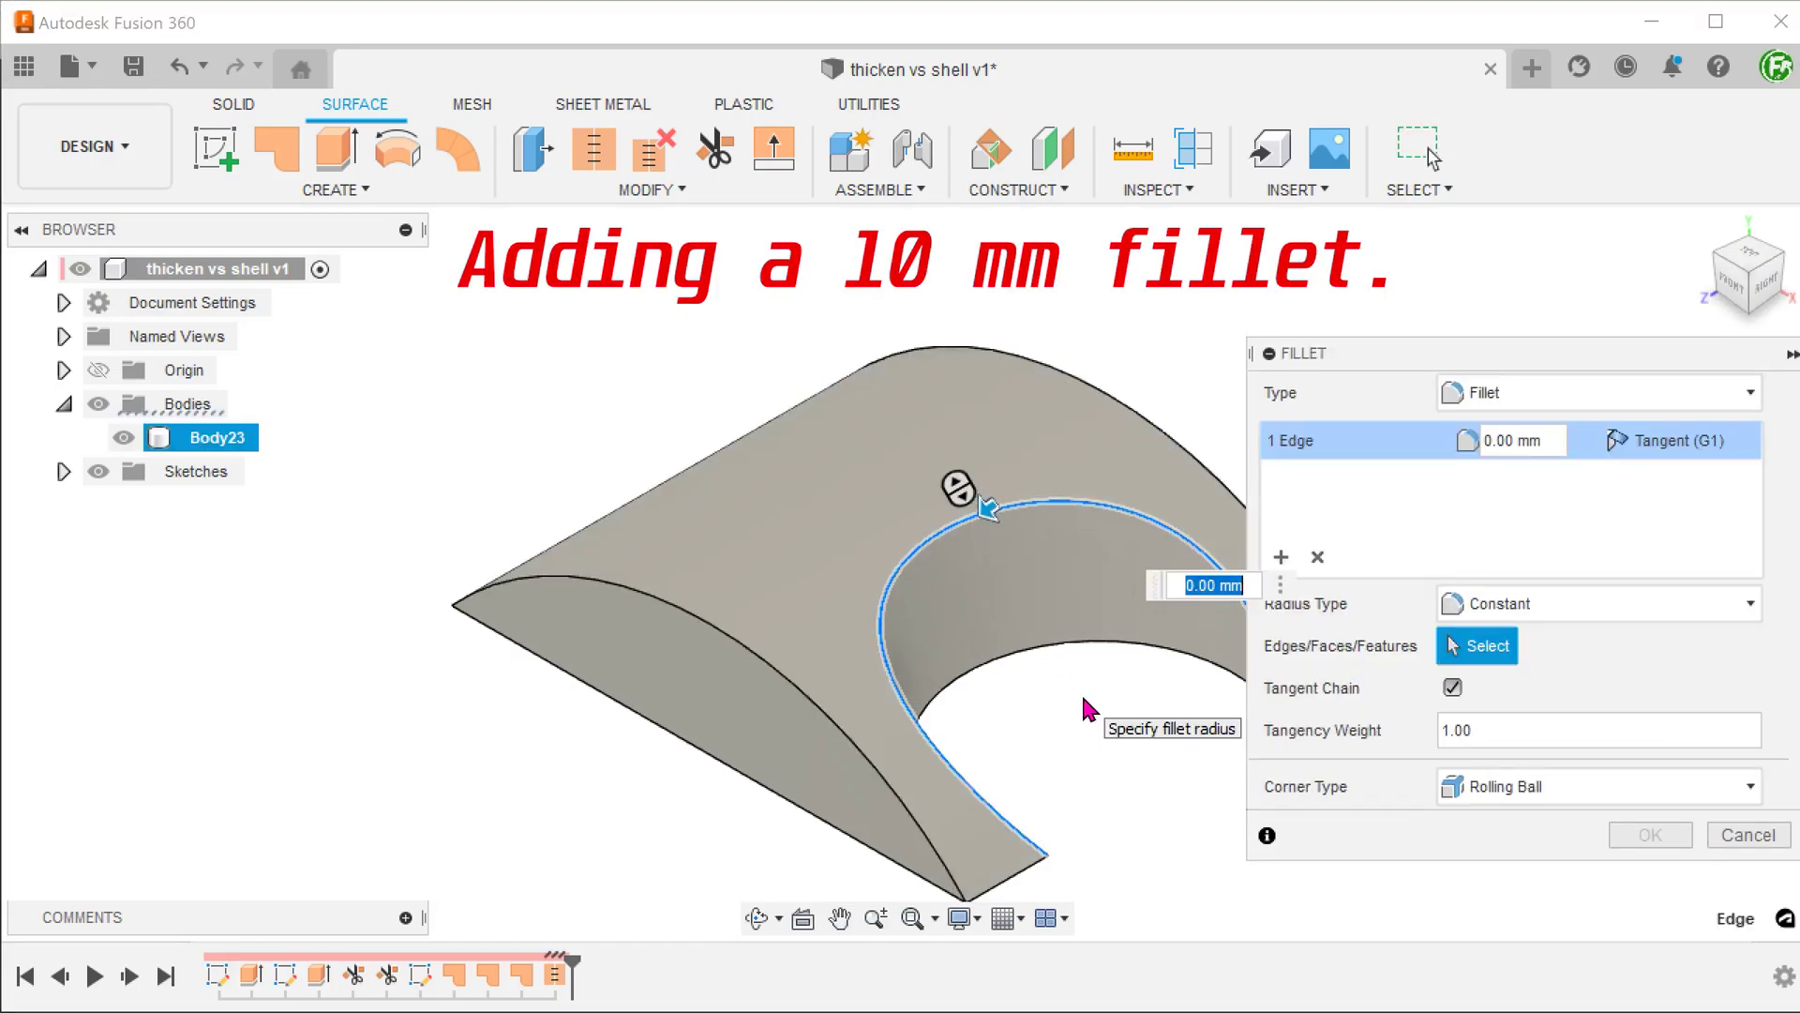
key("Return")
key("Return")
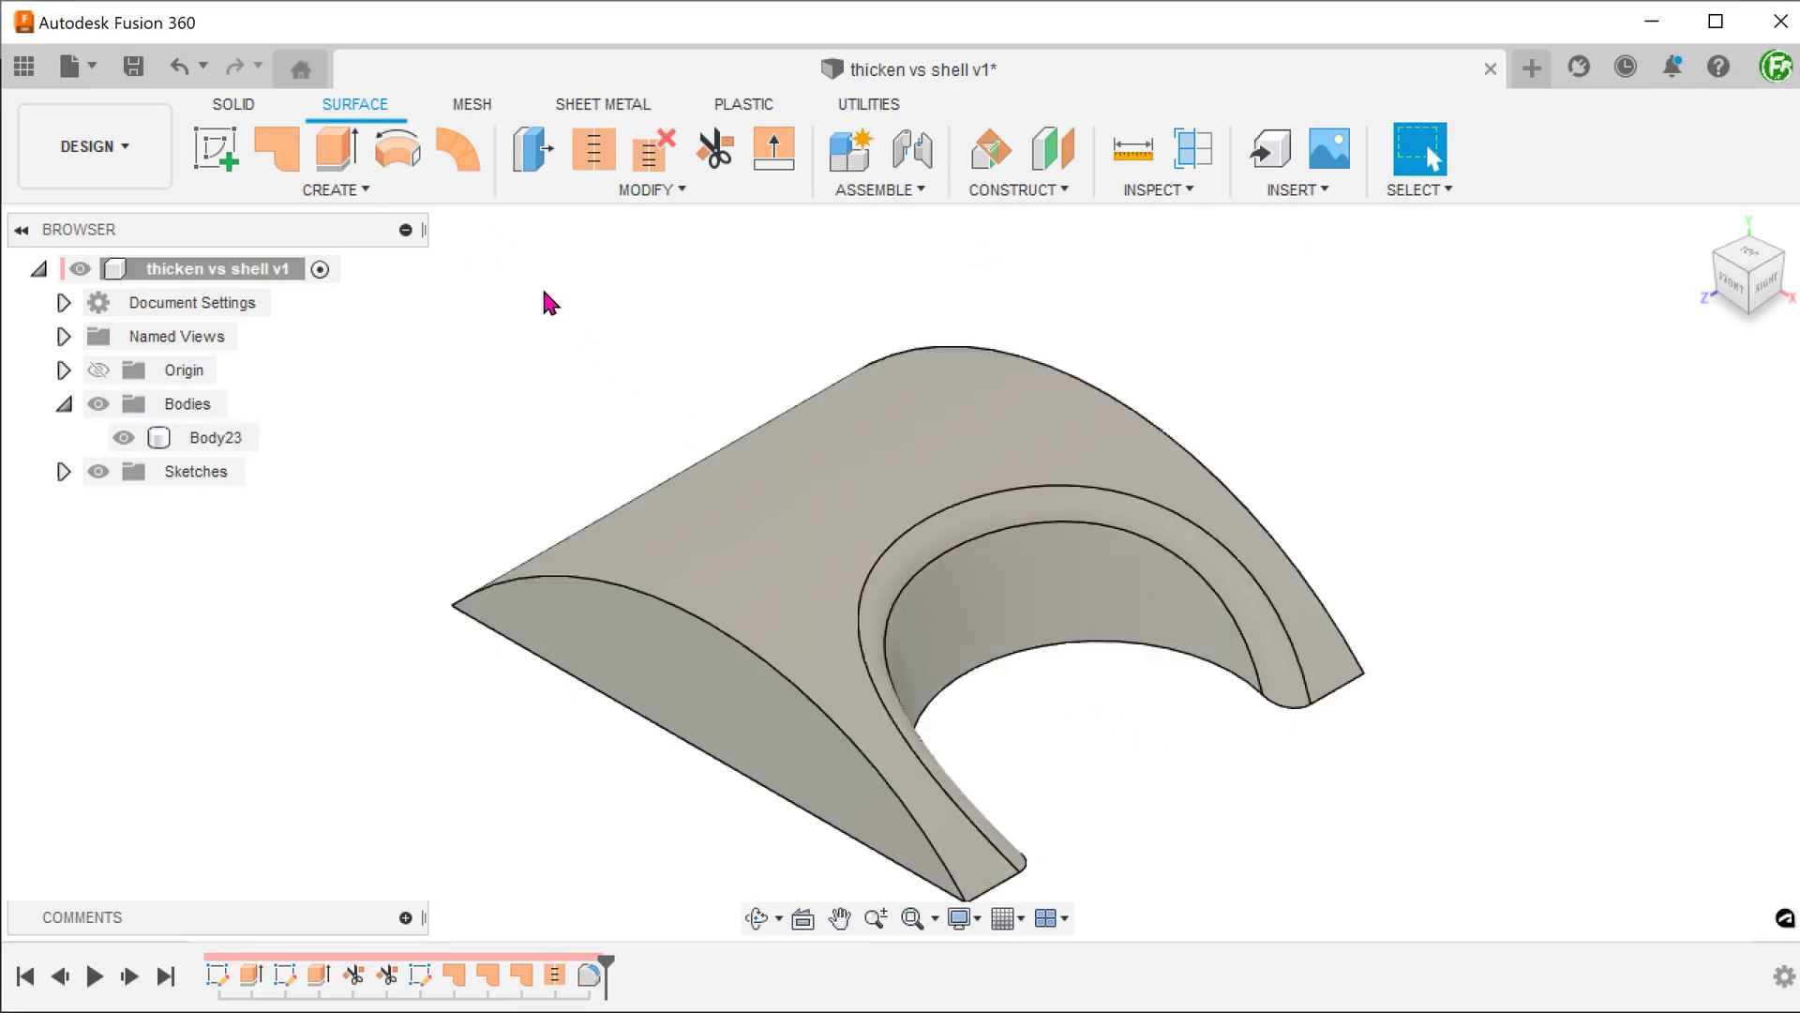
Step: Shell Body23 with 10 mm inside walls, leaving both arched ends and the bottom open
left_click(236, 106)
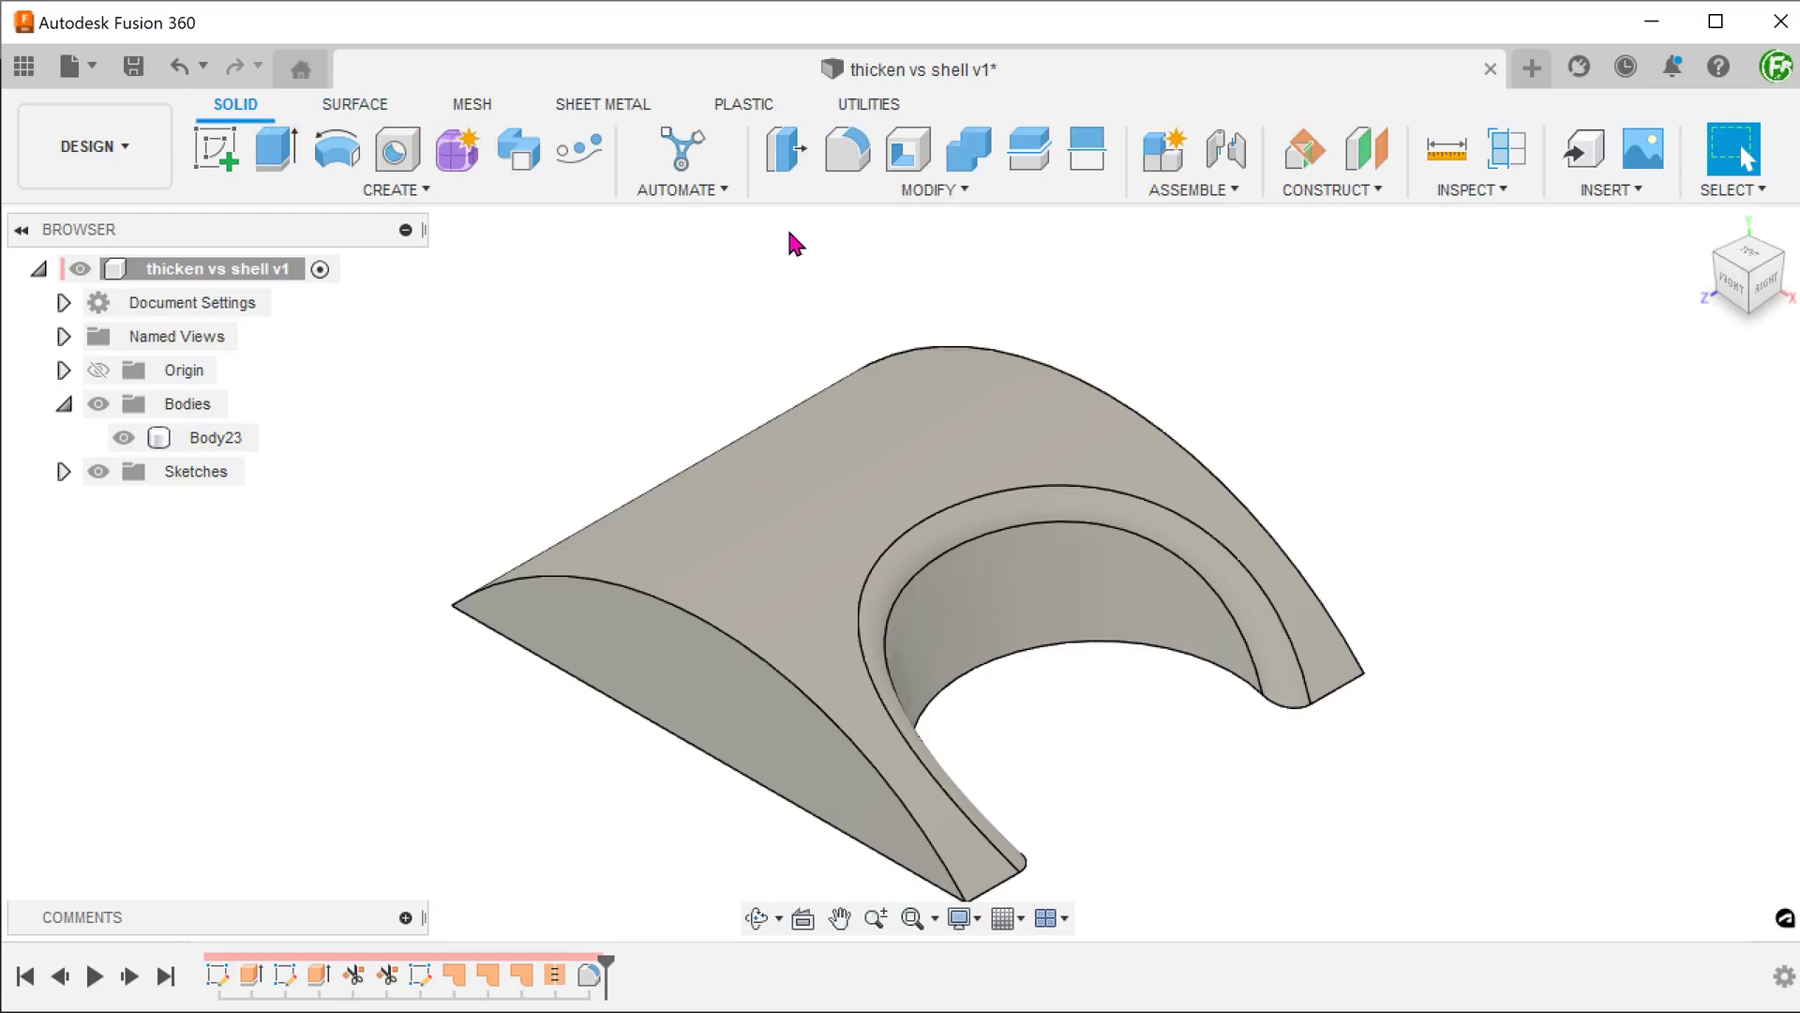
left_click(874, 195)
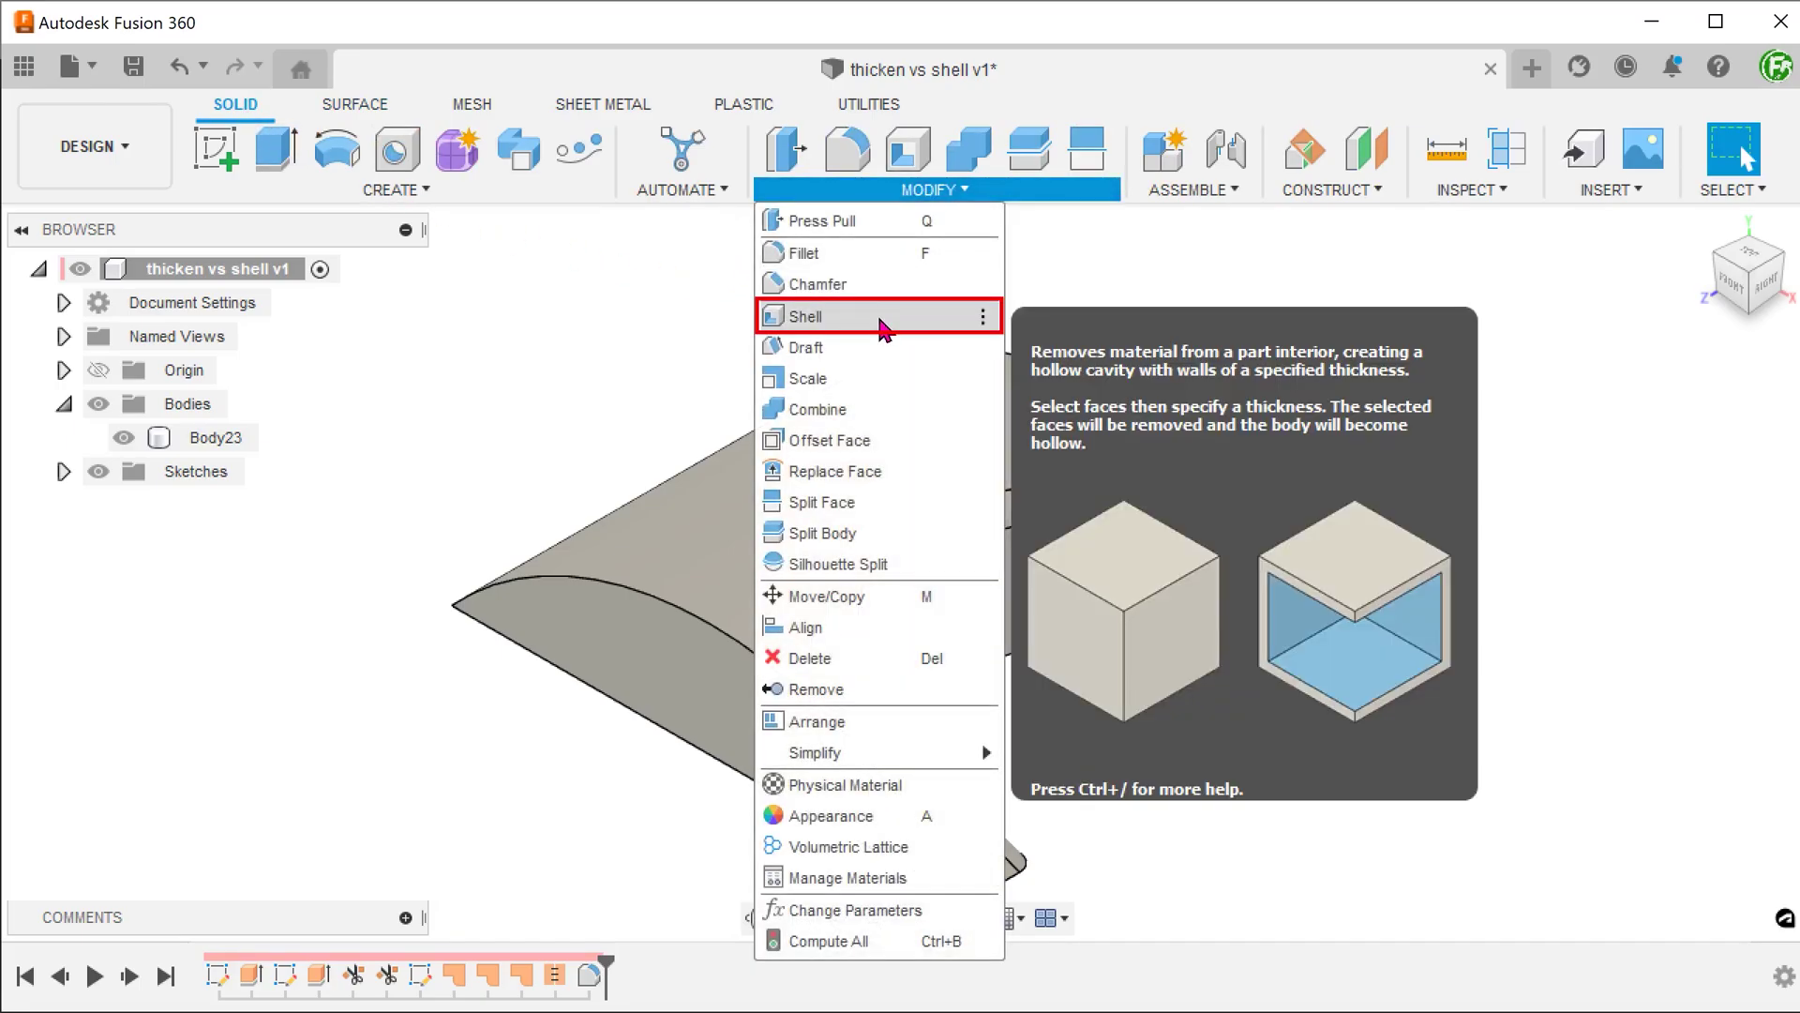
left_click(883, 327)
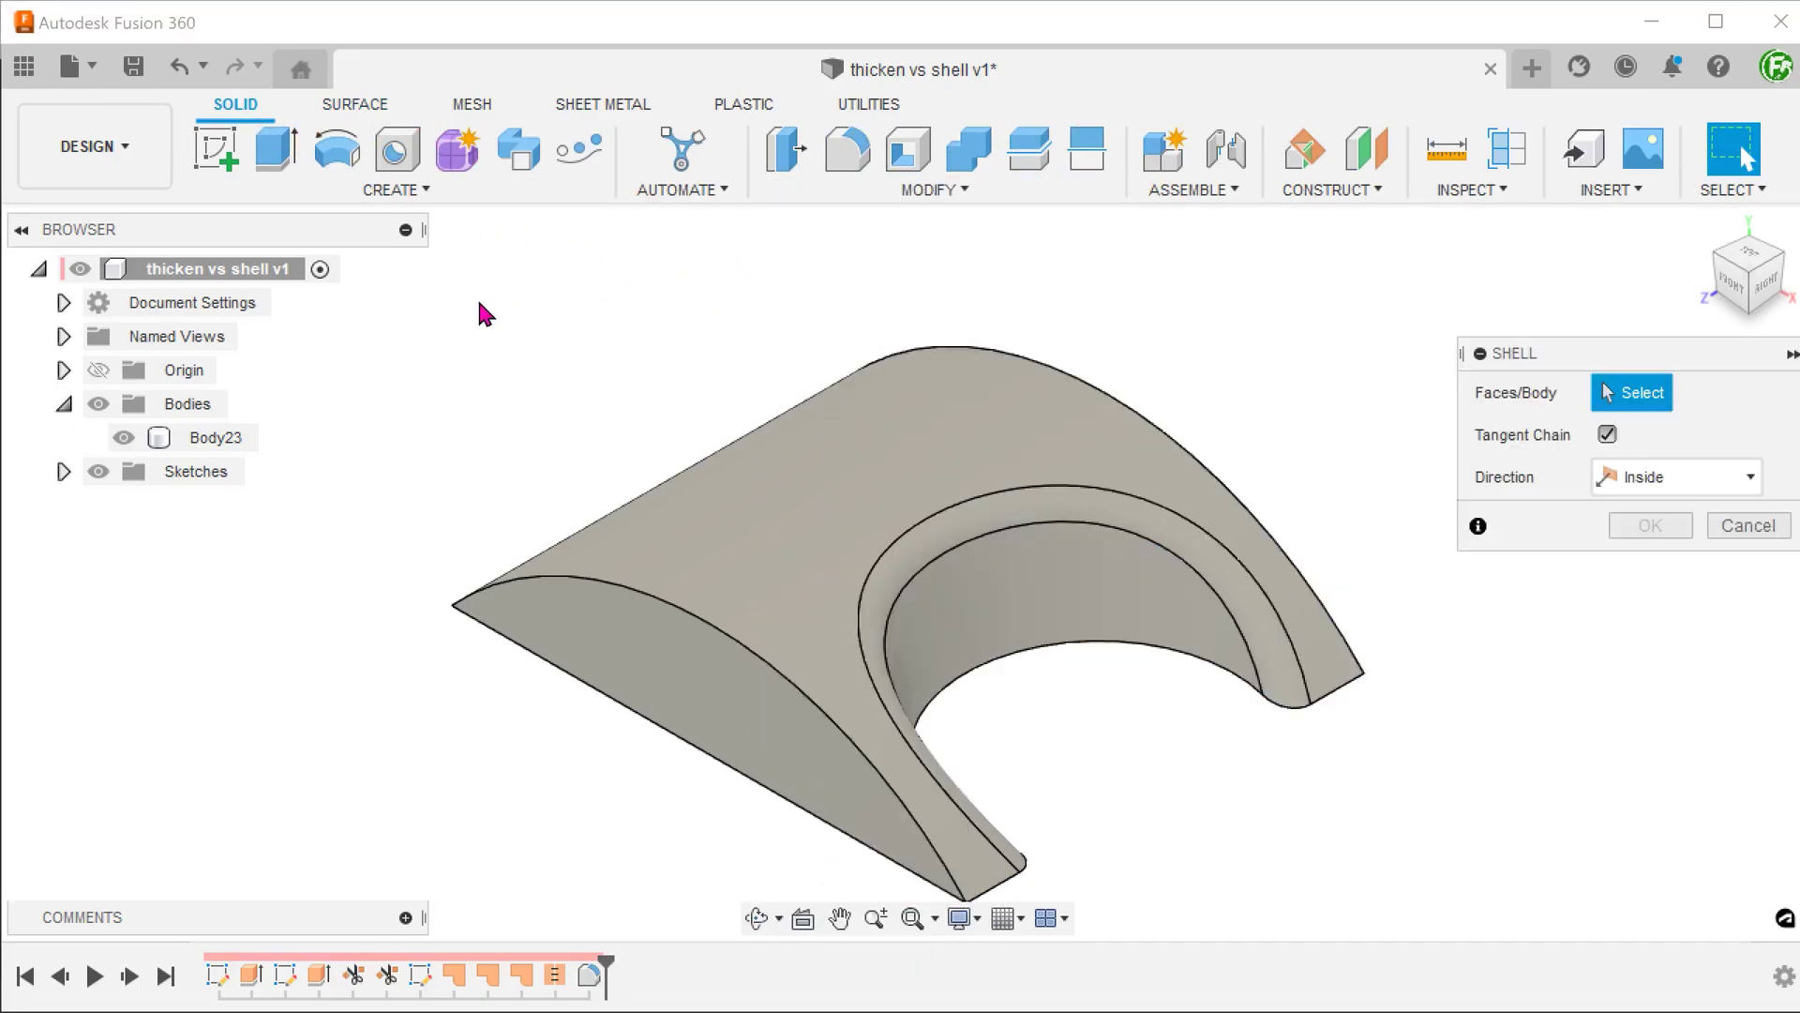
mouse_move(474, 315)
middle_mouse_down("shift")
mouse_move(353, 401)
mouse_move(349, 508)
mouse_move(637, 618)
mouse_move(1176, 728)
mouse_move(1140, 700)
mouse_move(1065, 714)
mouse_move(836, 623)
middle_mouse_up("shift")
left_click(637, 619)
left_click(1057, 465)
scroll(1141, 707, "down", 2)
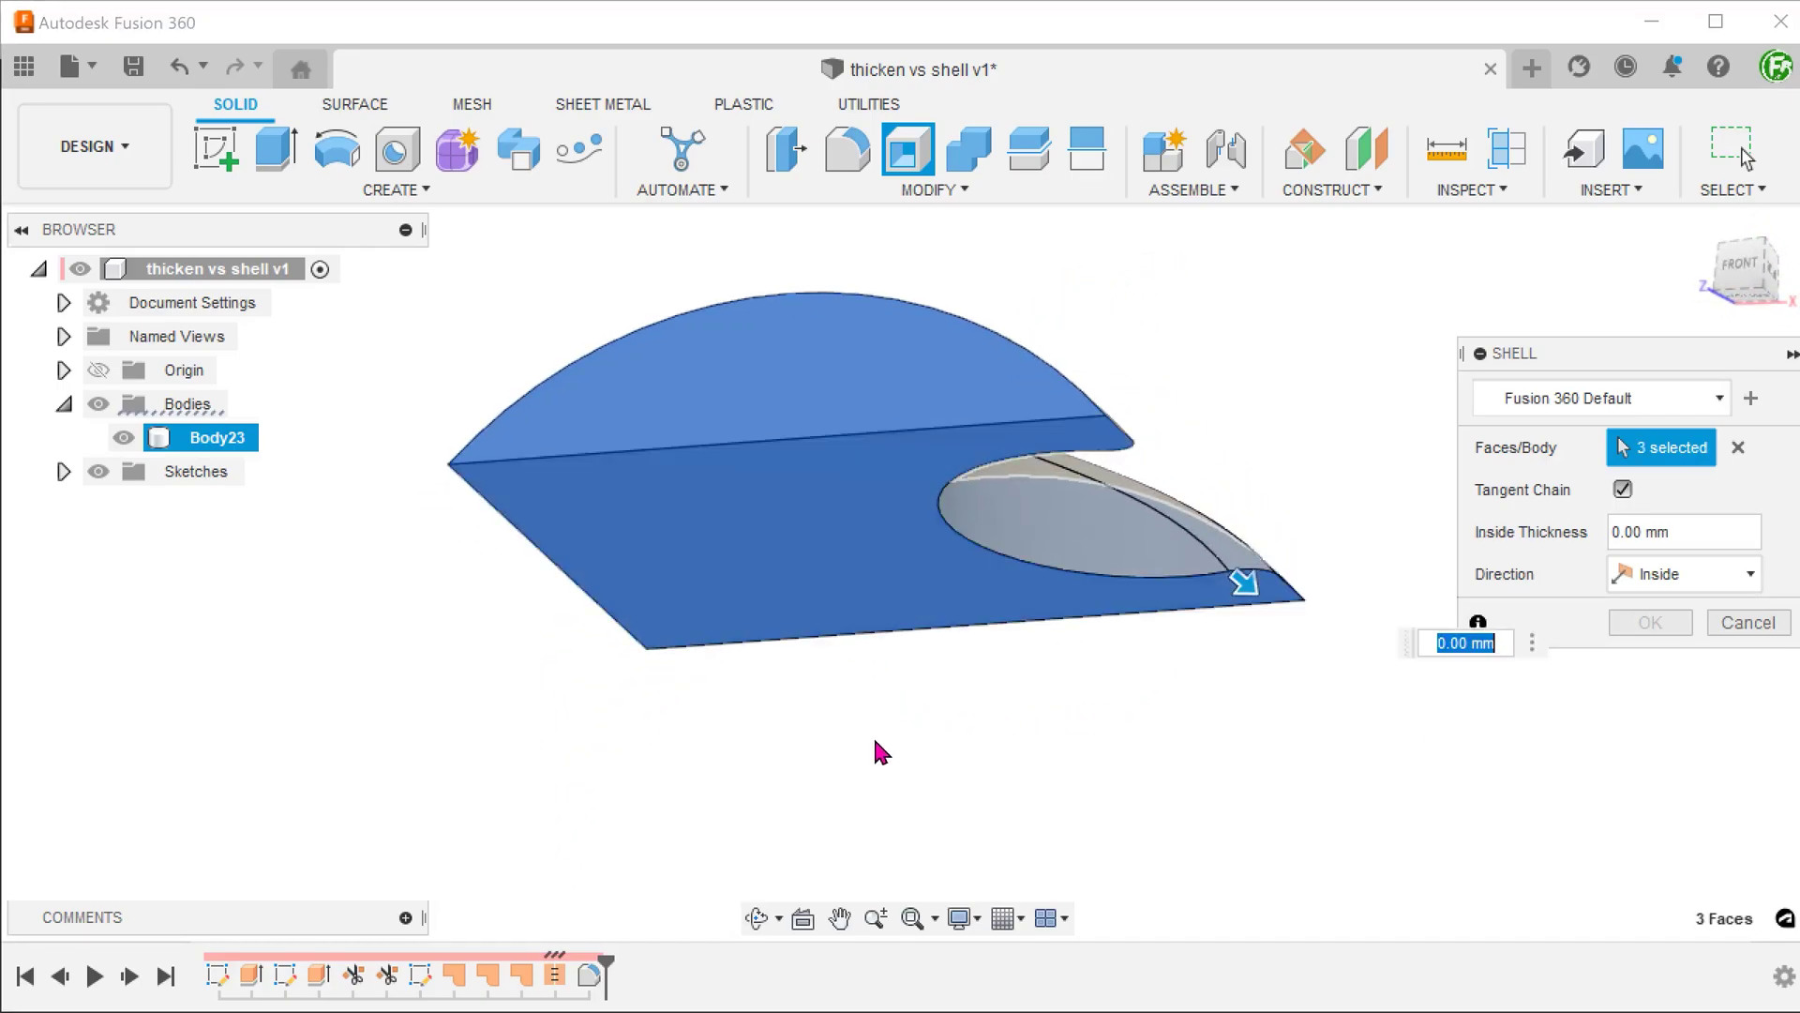
type("10")
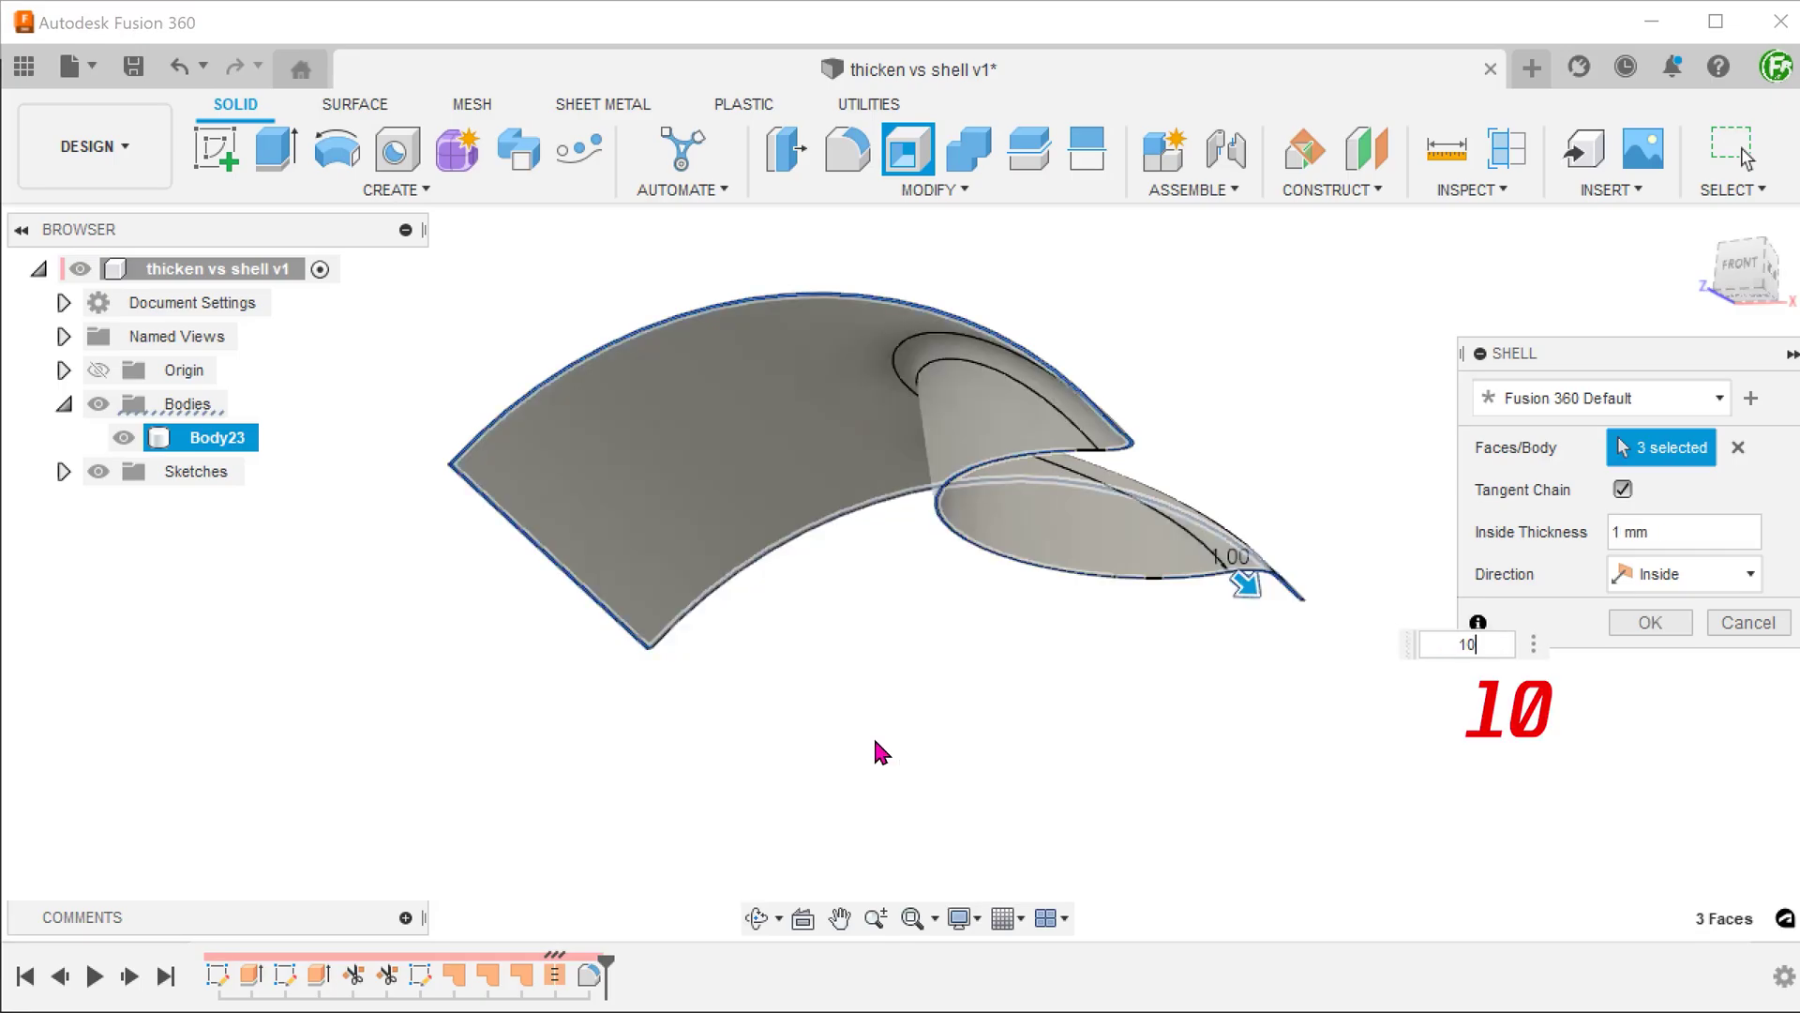
mouse_move(876, 751)
middle_mouse_down("shift")
mouse_move(863, 717)
mouse_move(891, 723)
middle_mouse_up("shift")
left_click(1640, 627)
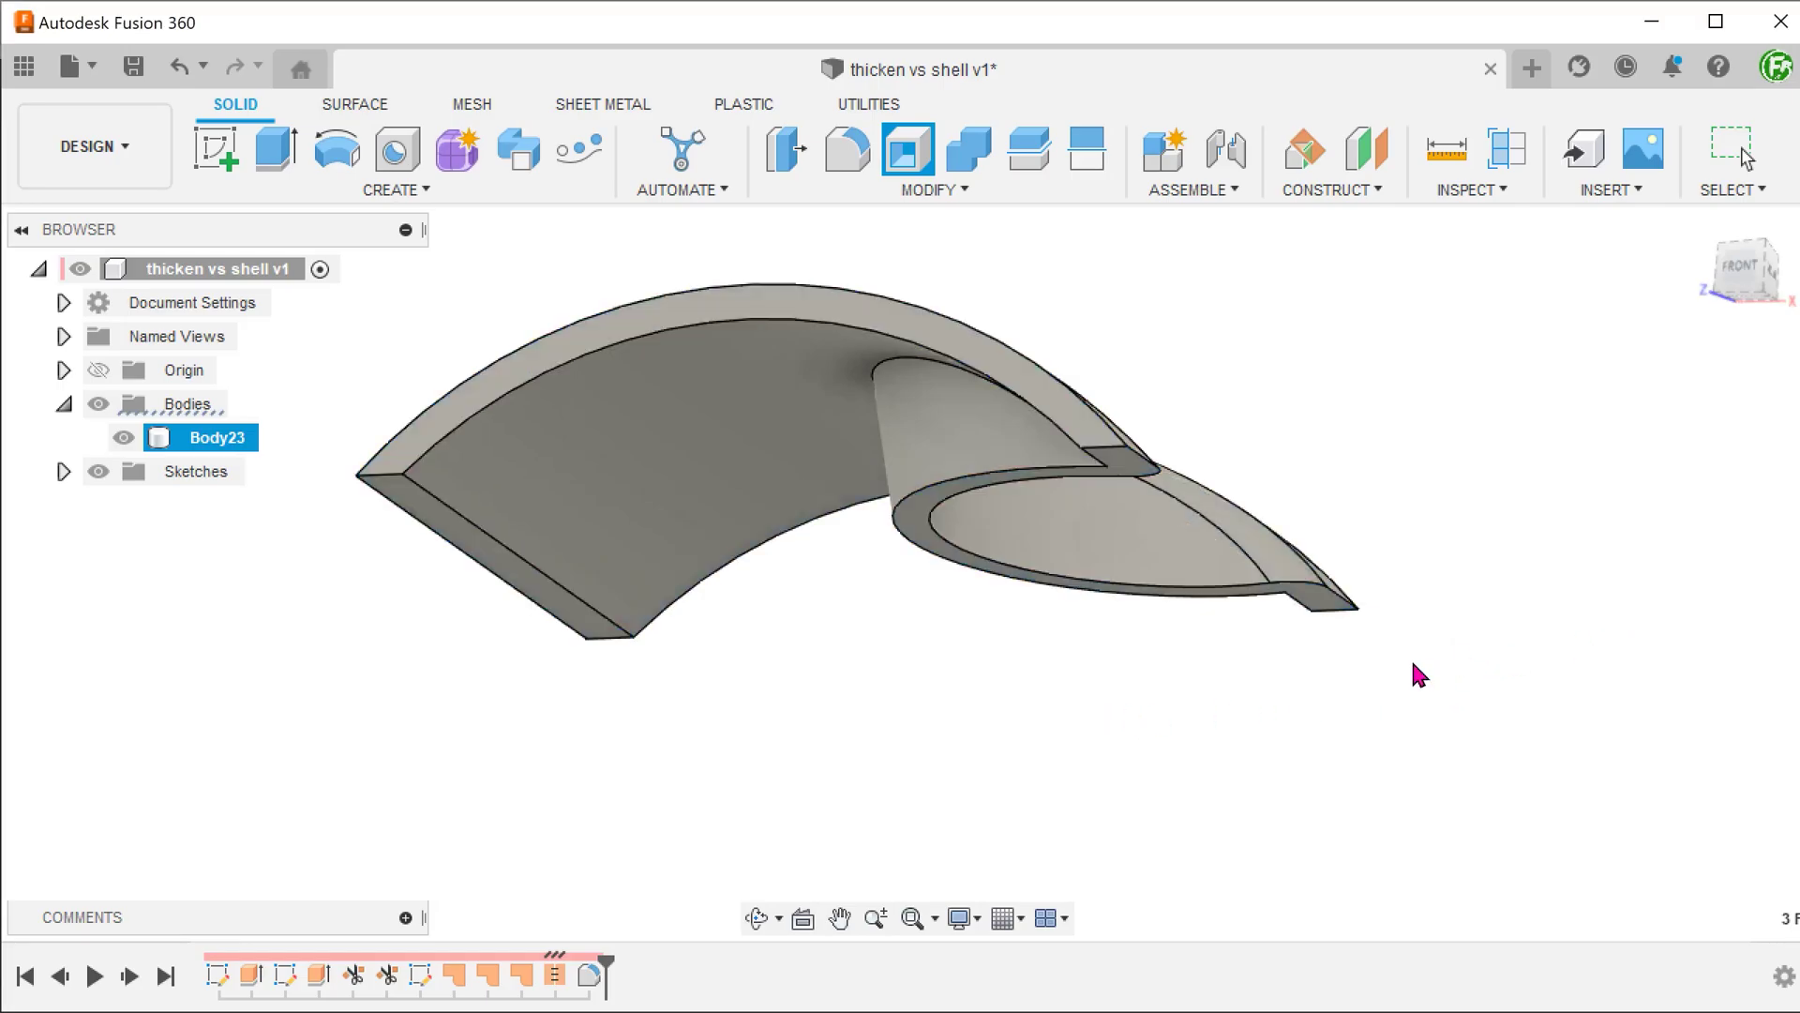
scroll(909, 718, "up", 2)
scroll(912, 712, "up", 2)
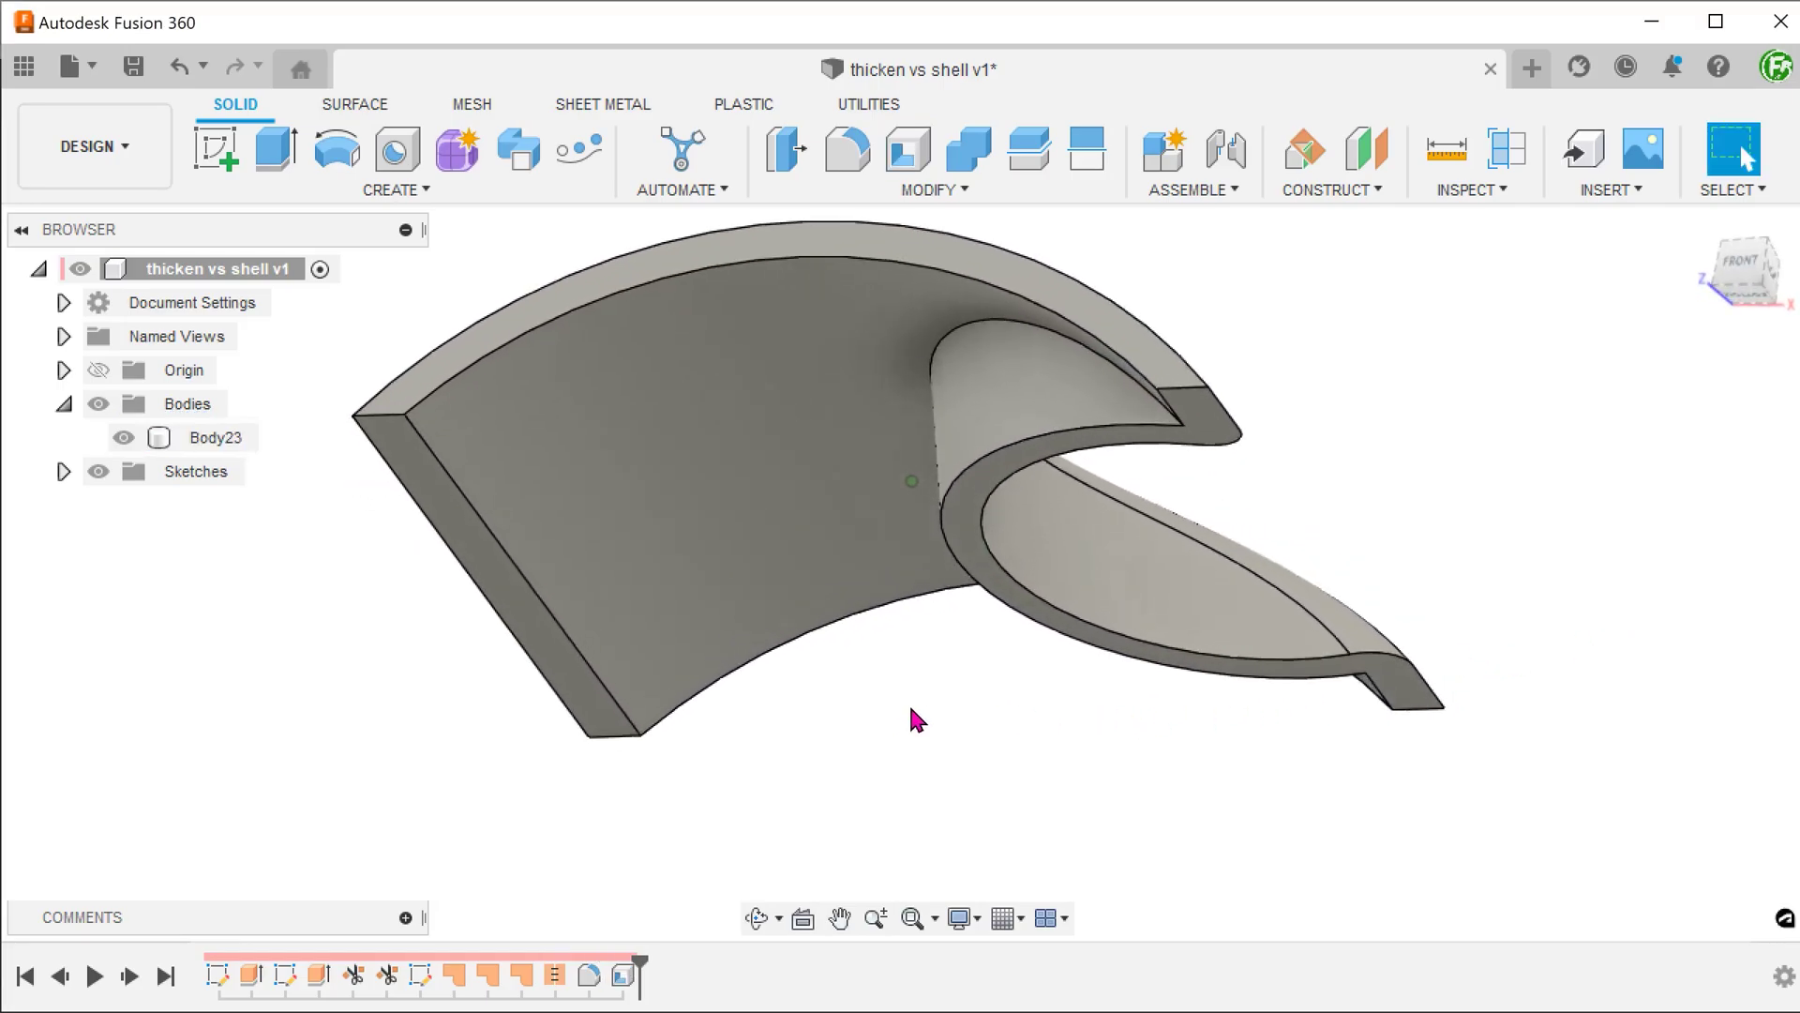
left_click(980, 563)
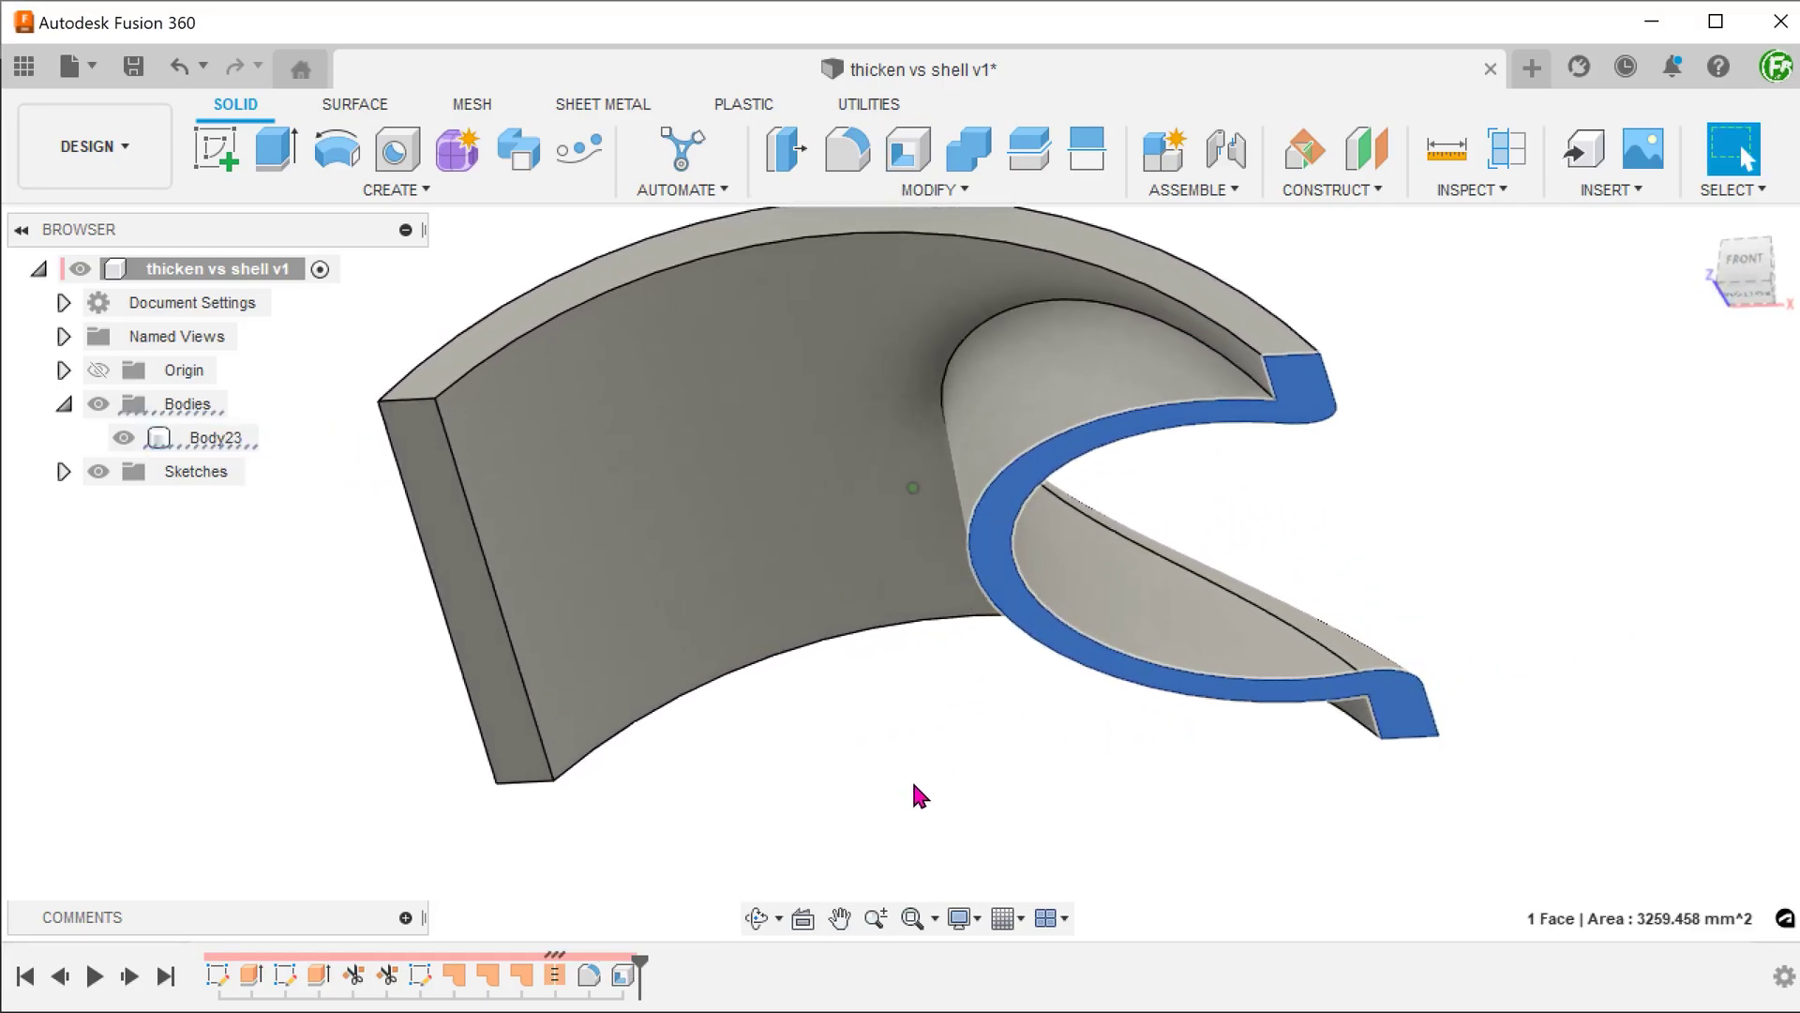